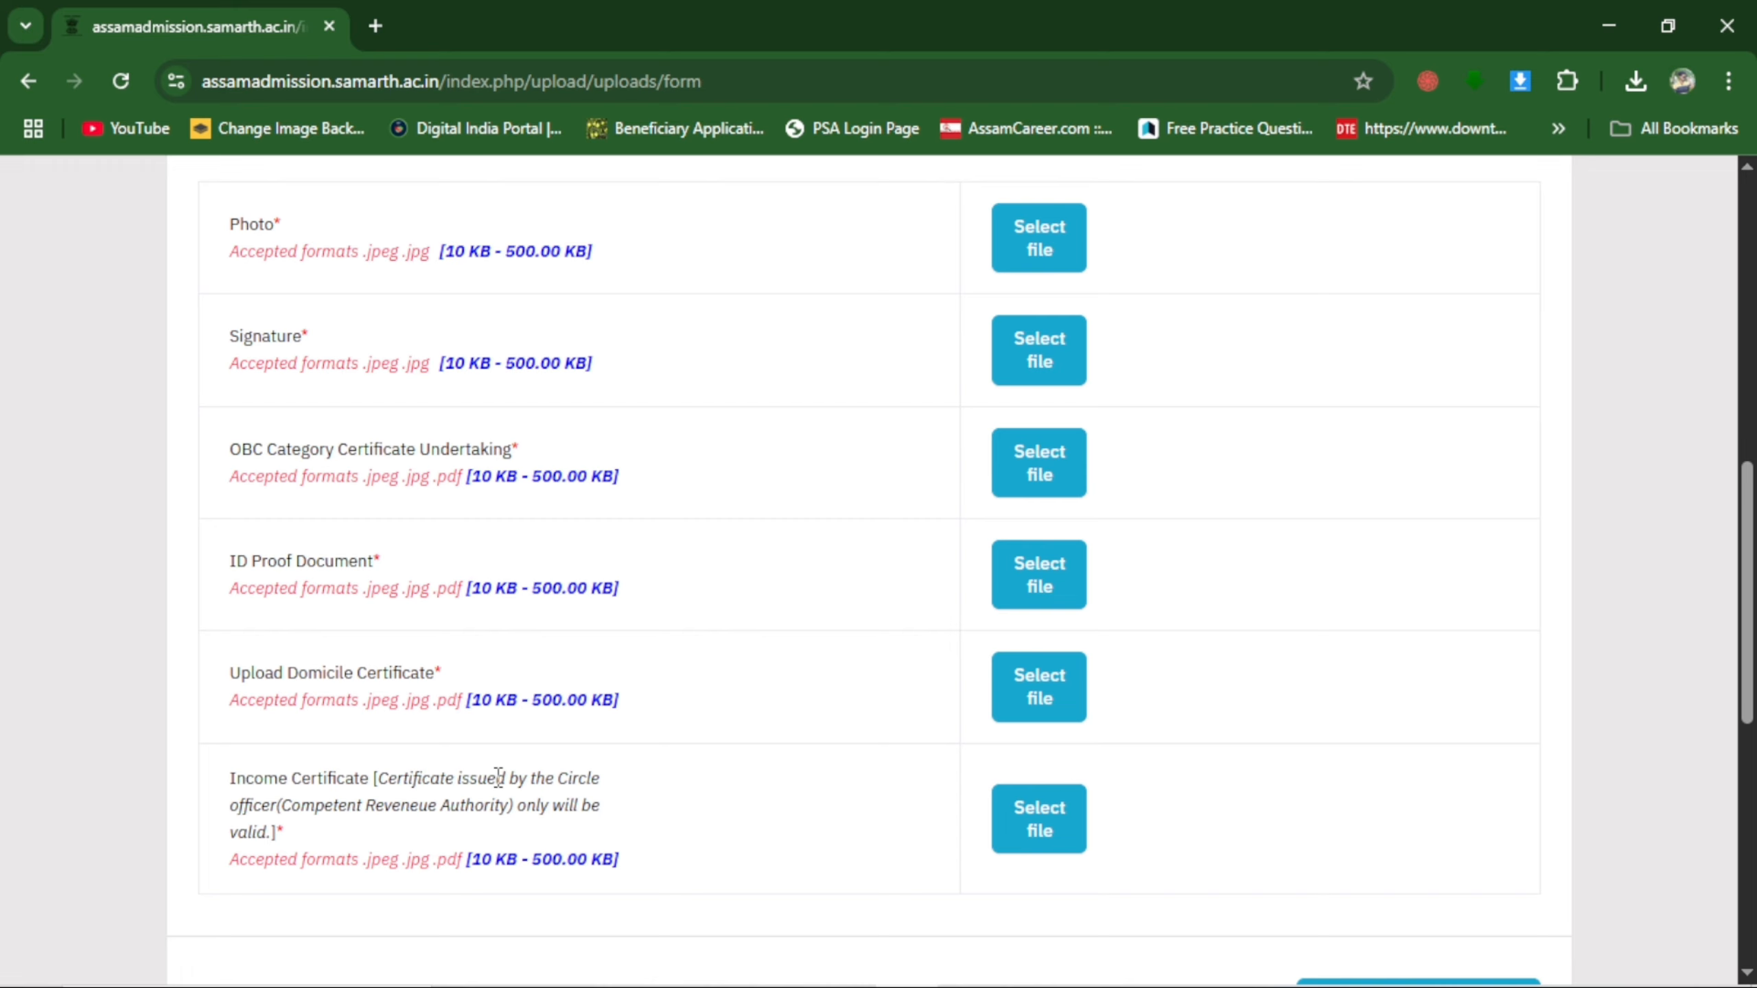
Search Google in a new tab for "samarth portal registration" and open the New Registration - Samarth eGov result.
{"action": "left_click", "coordinate": [379, 26]}
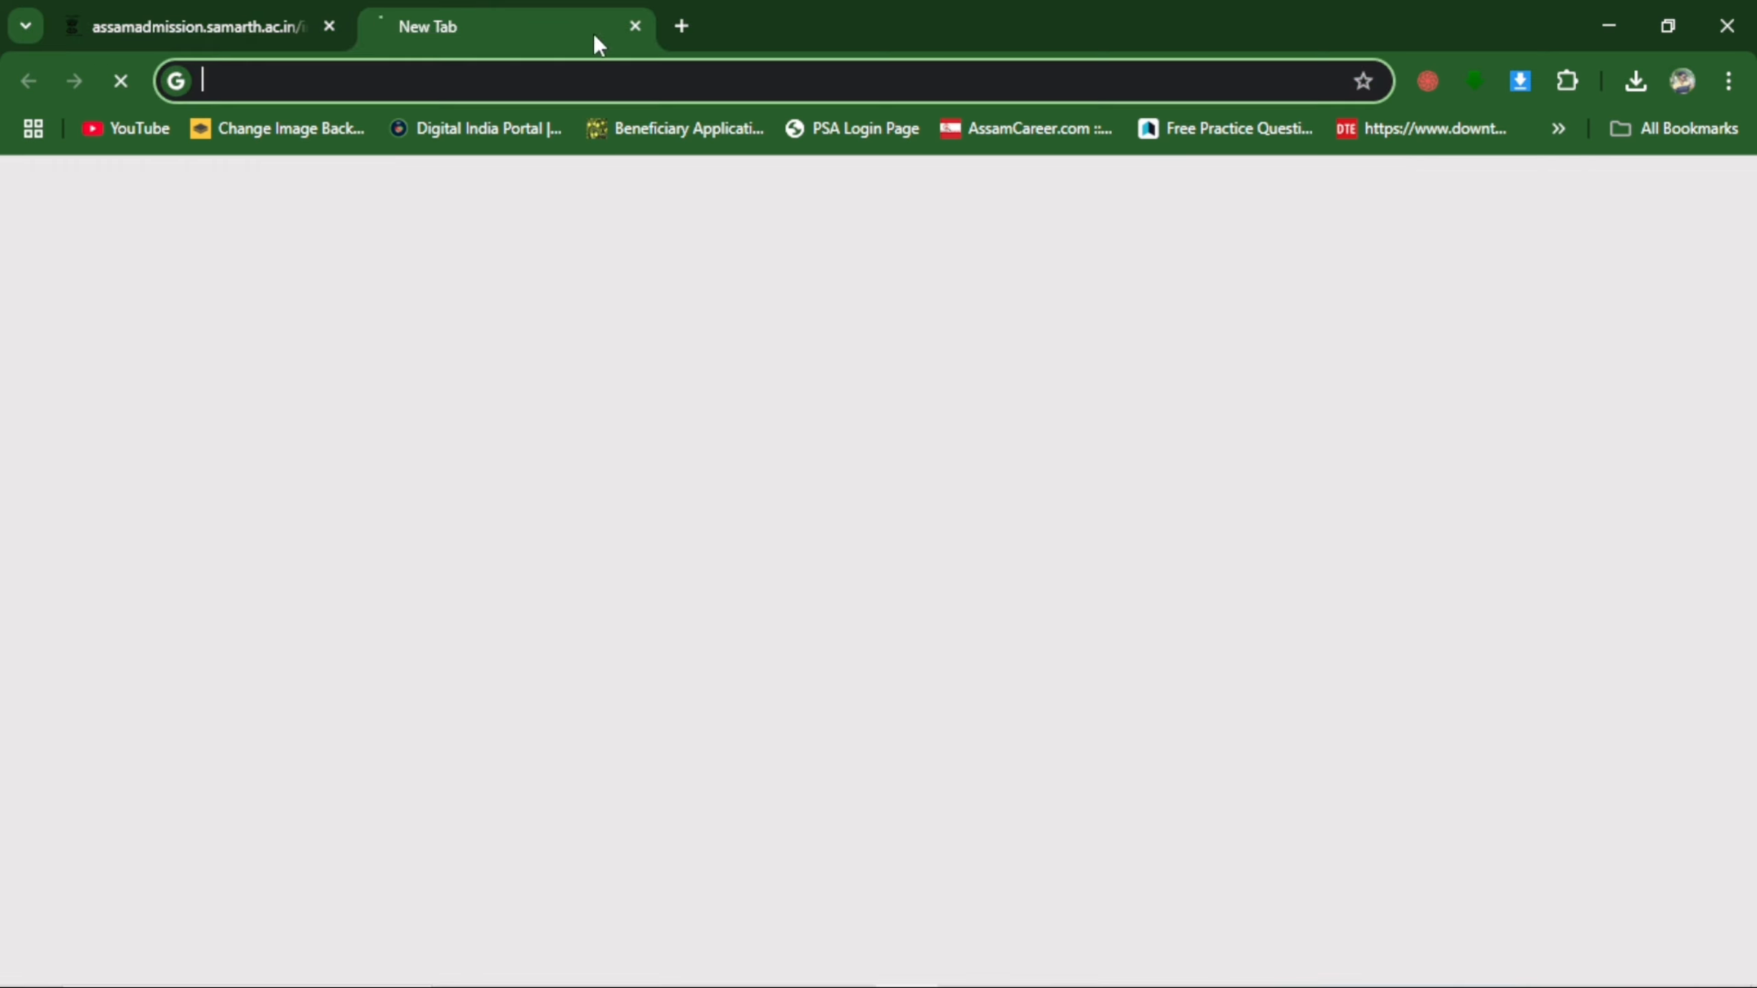
{"action": "left_click", "coordinate": [523, 522]}
{"action": "type", "text": "sama"}
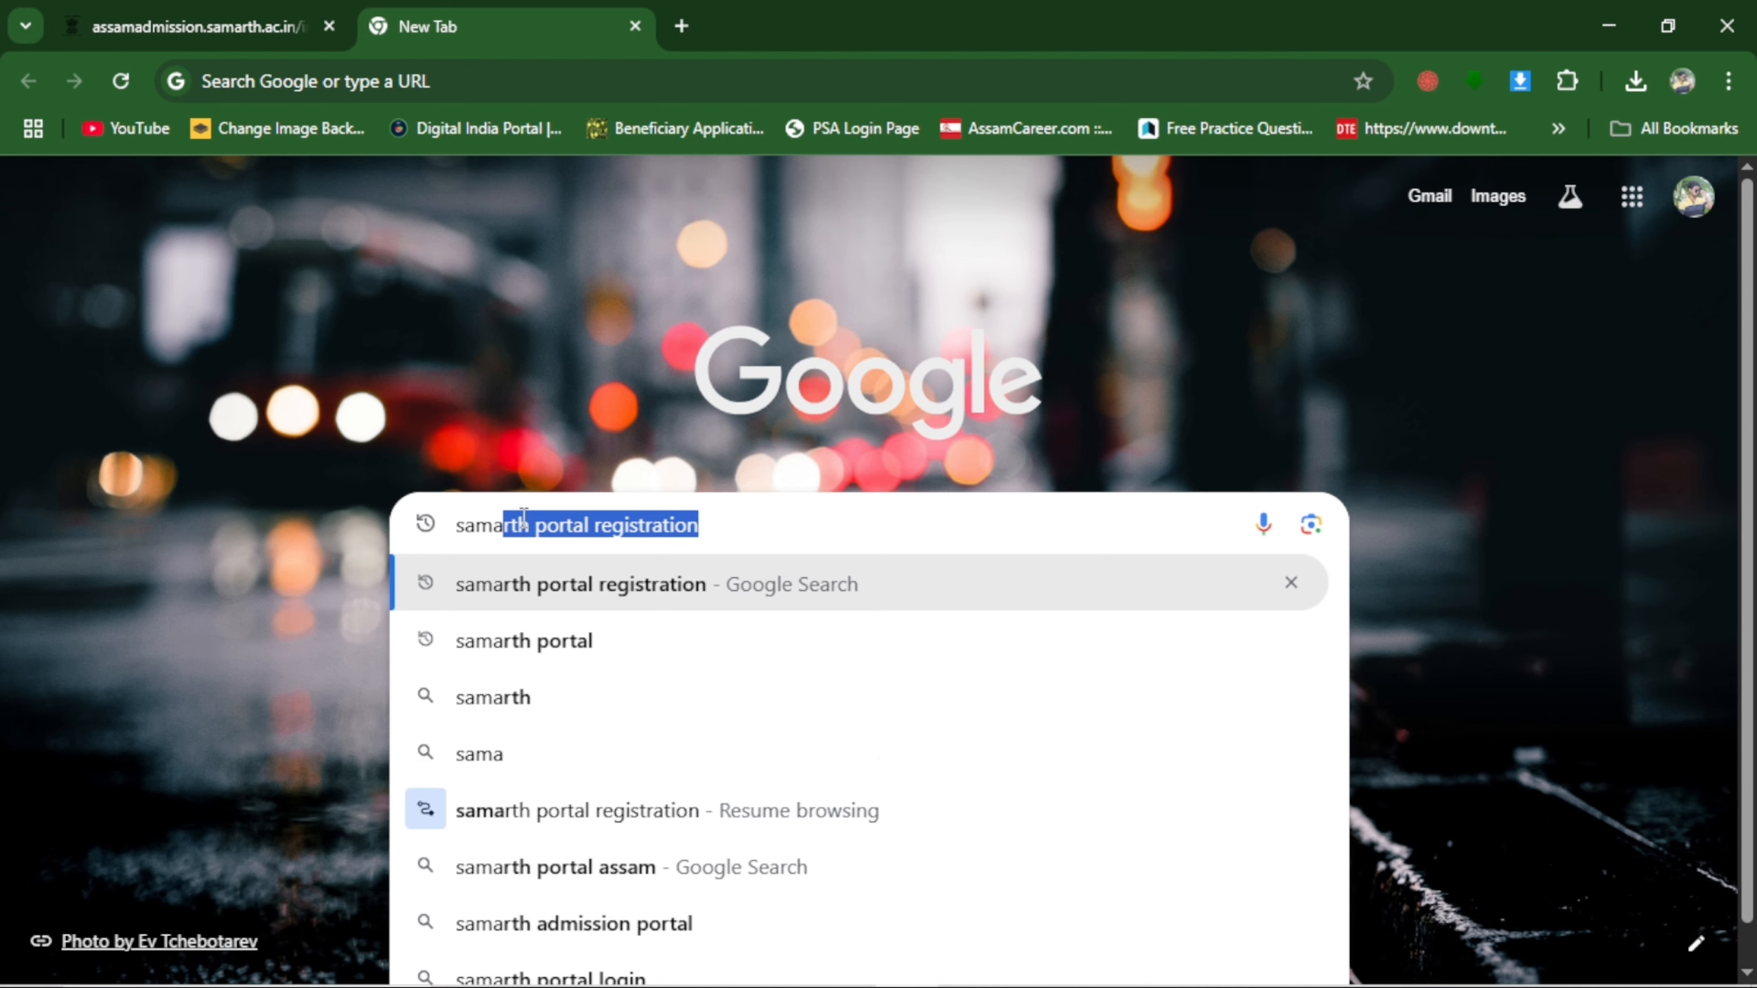
{"action": "key", "text": "Right"}
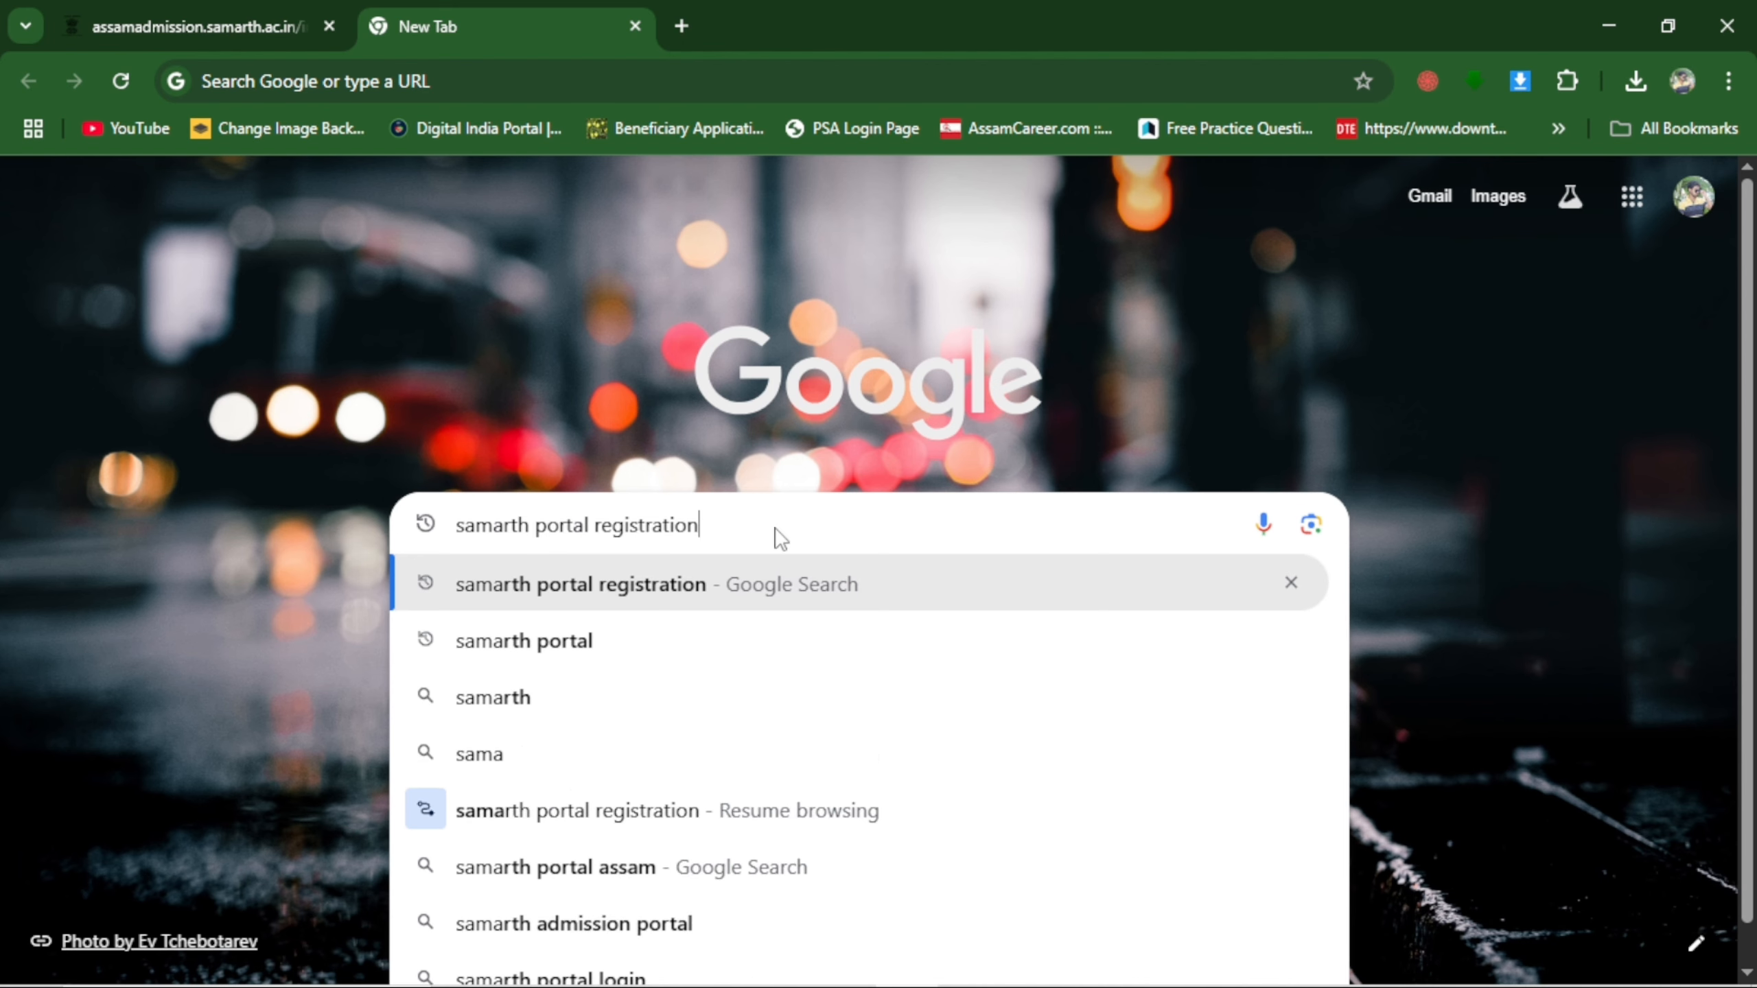
{"action": "key", "text": "Return"}
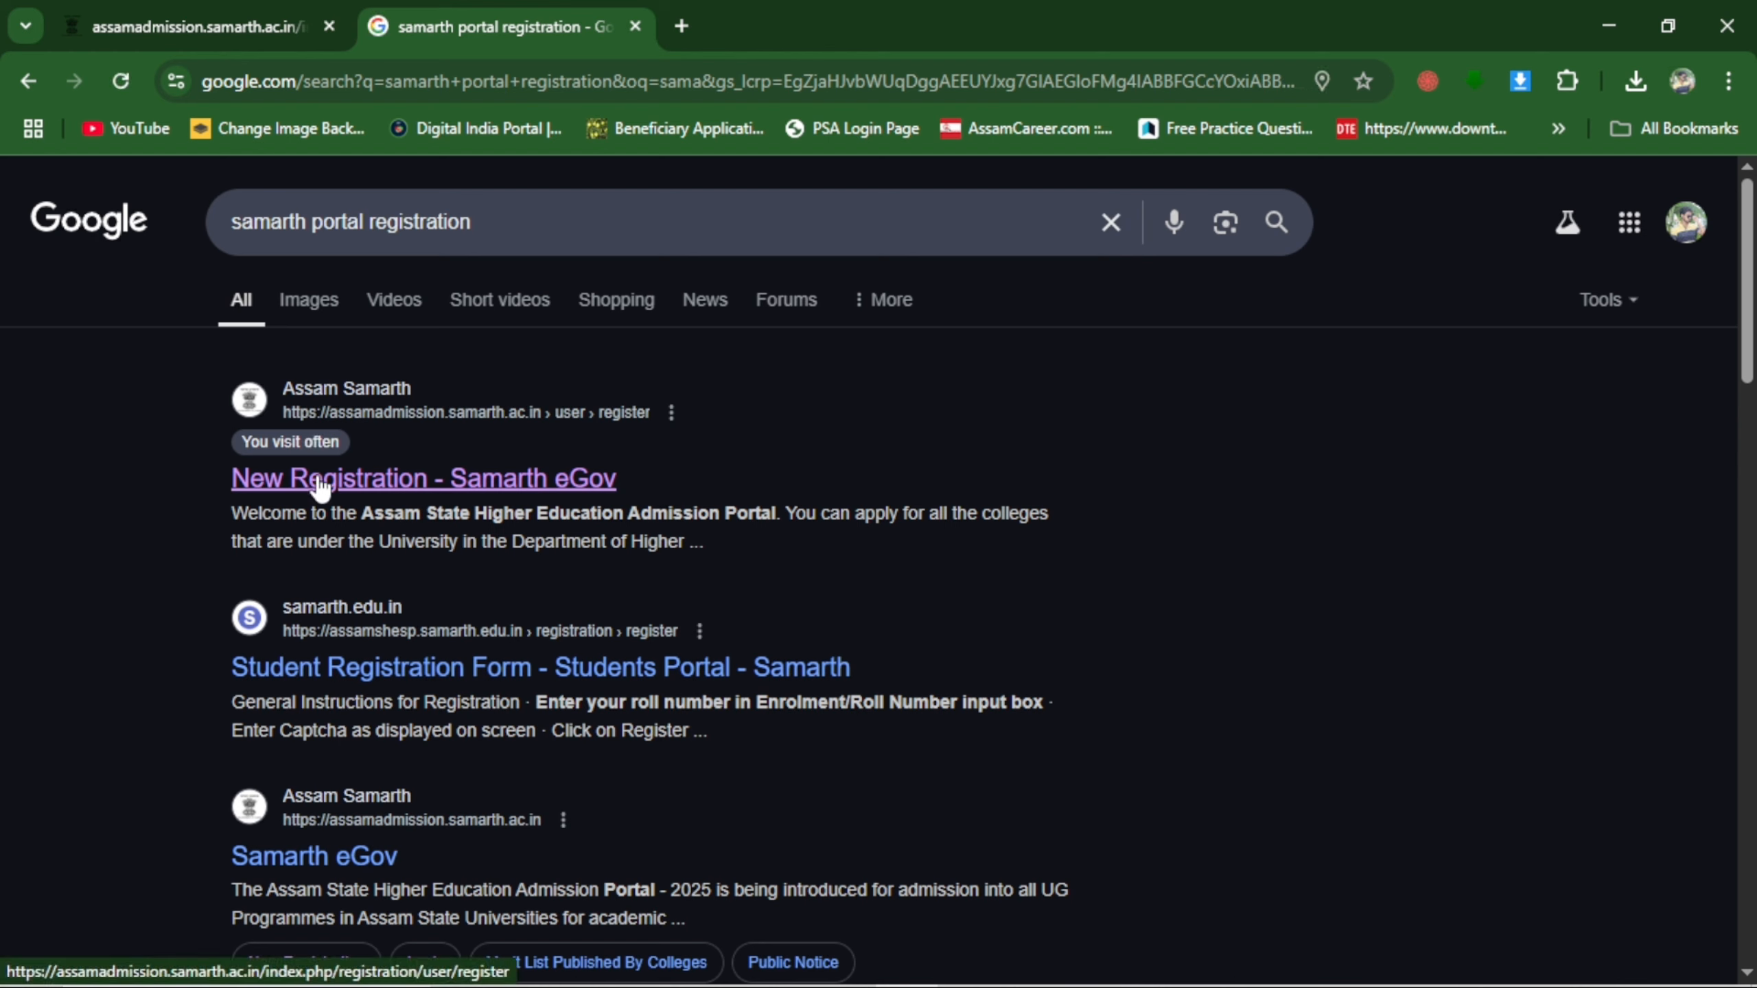
{"action": "left_click", "coordinate": [578, 493]}
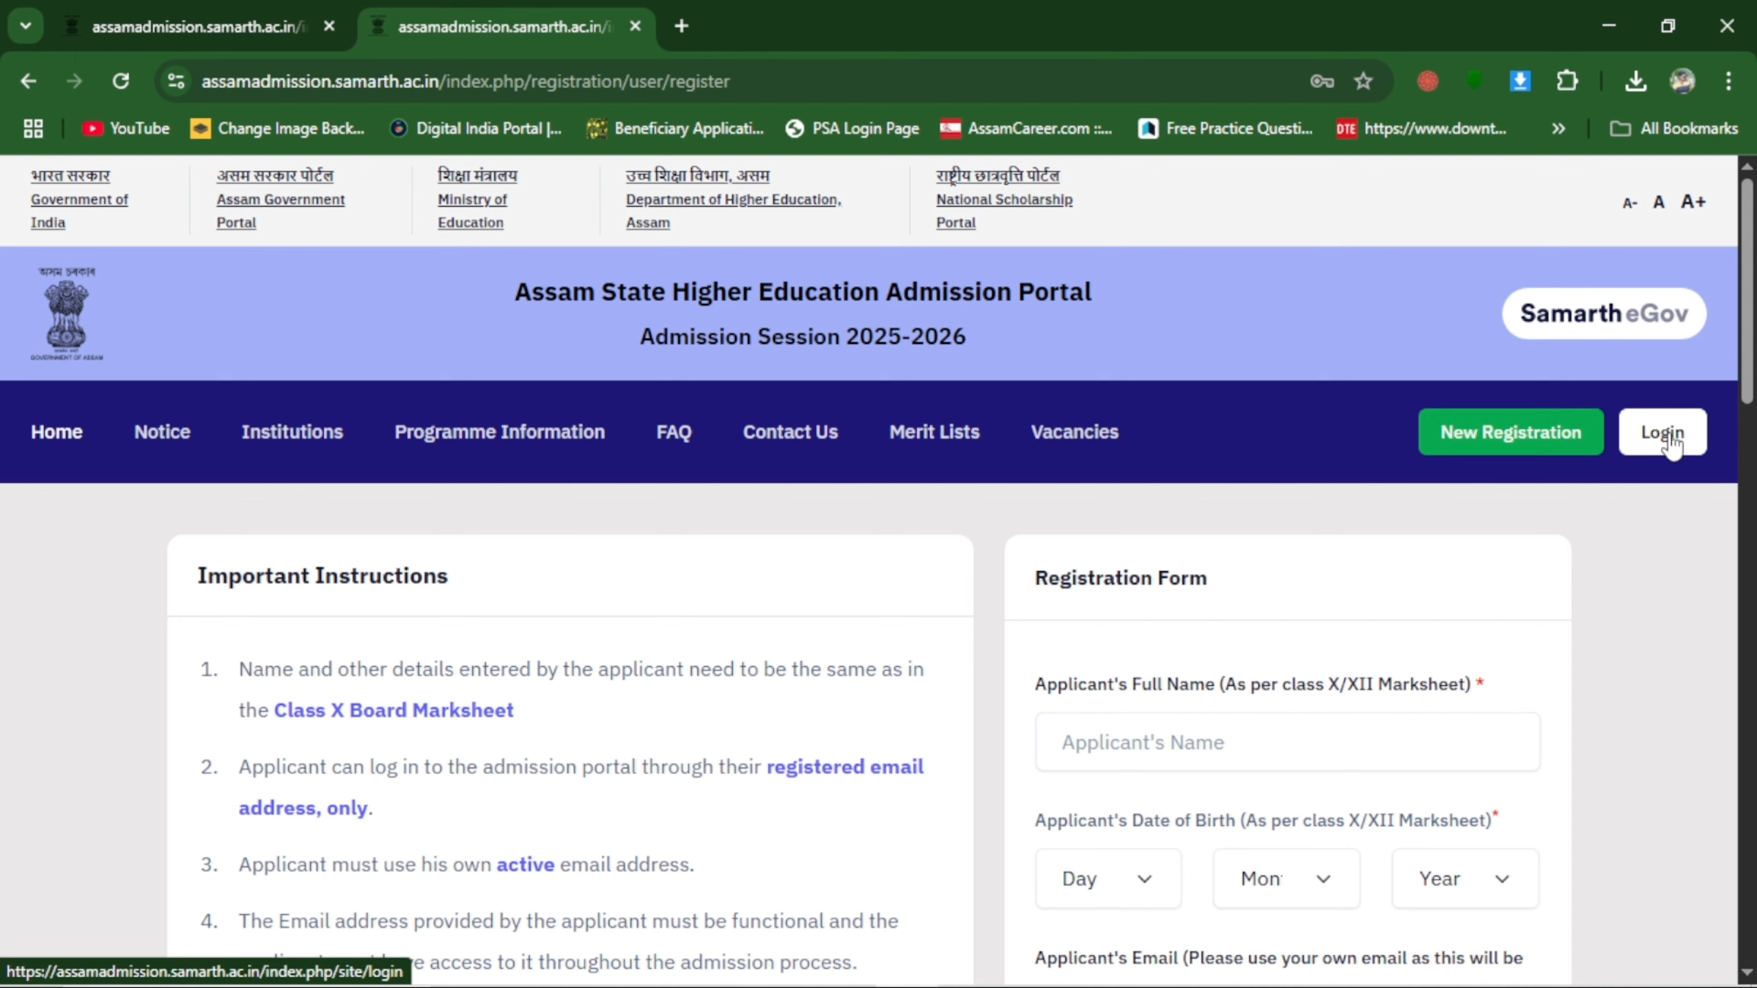
Reload the admission portal and bring up its new registration form.
{"action": "left_click", "coordinate": [119, 81]}
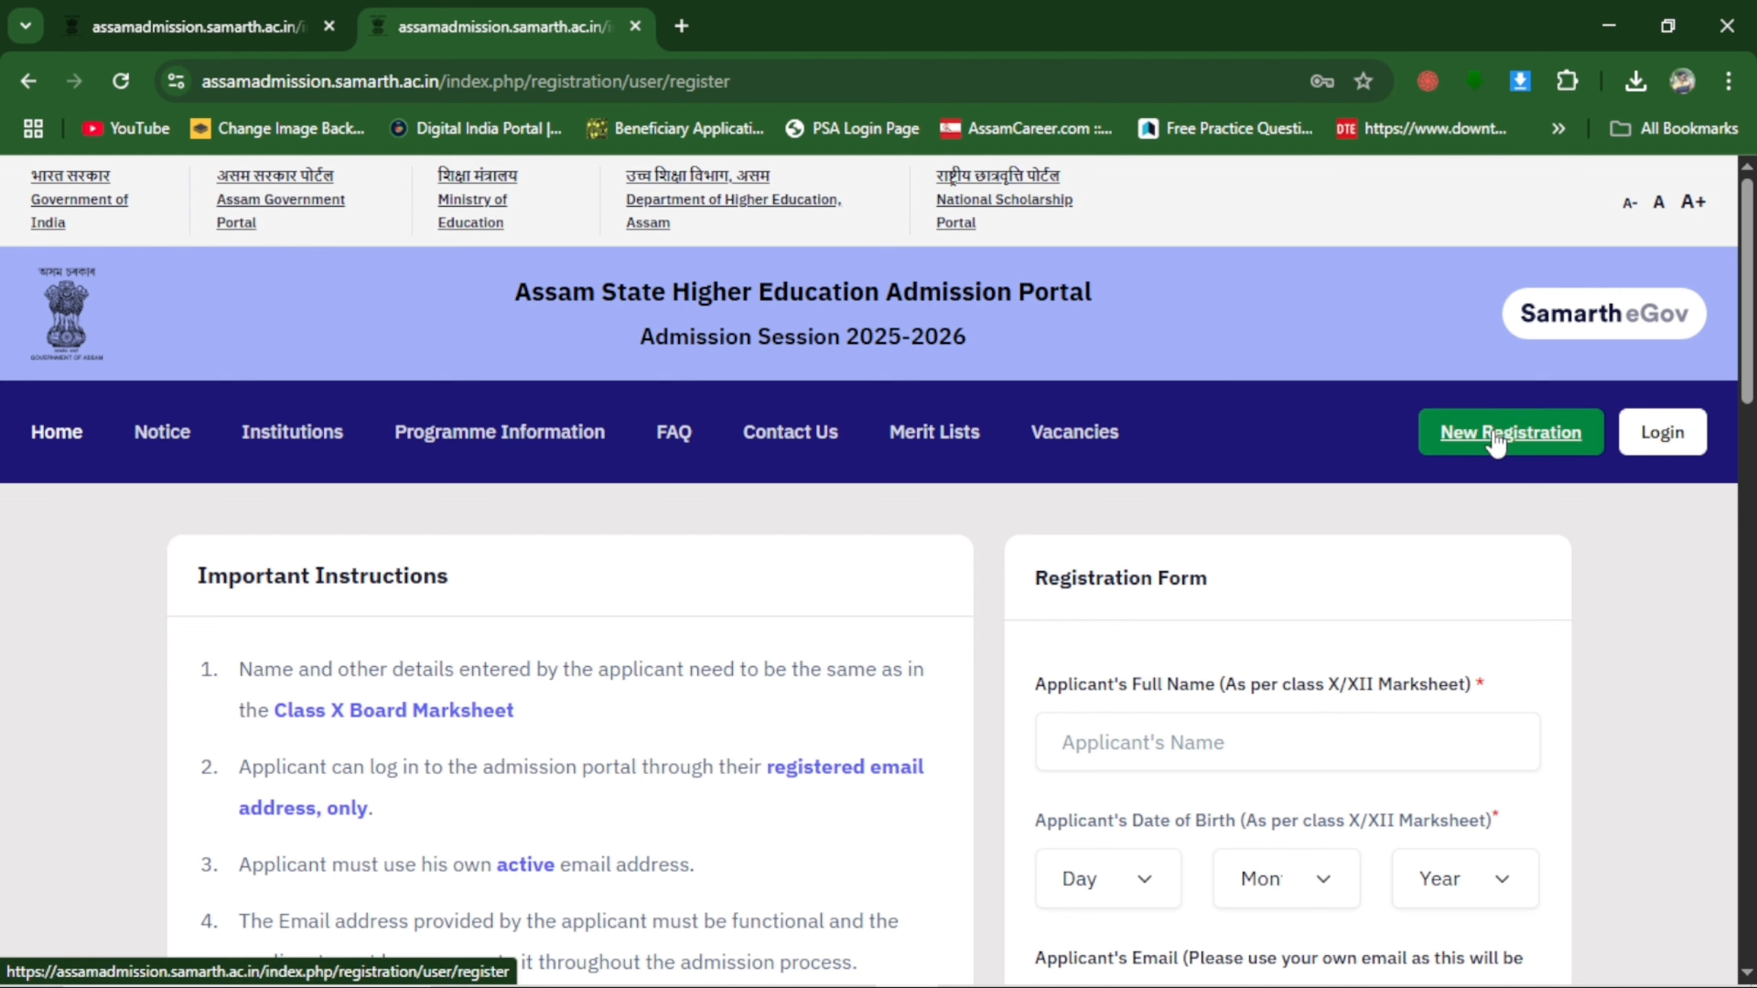
{"action": "left_click", "coordinate": [1492, 430]}
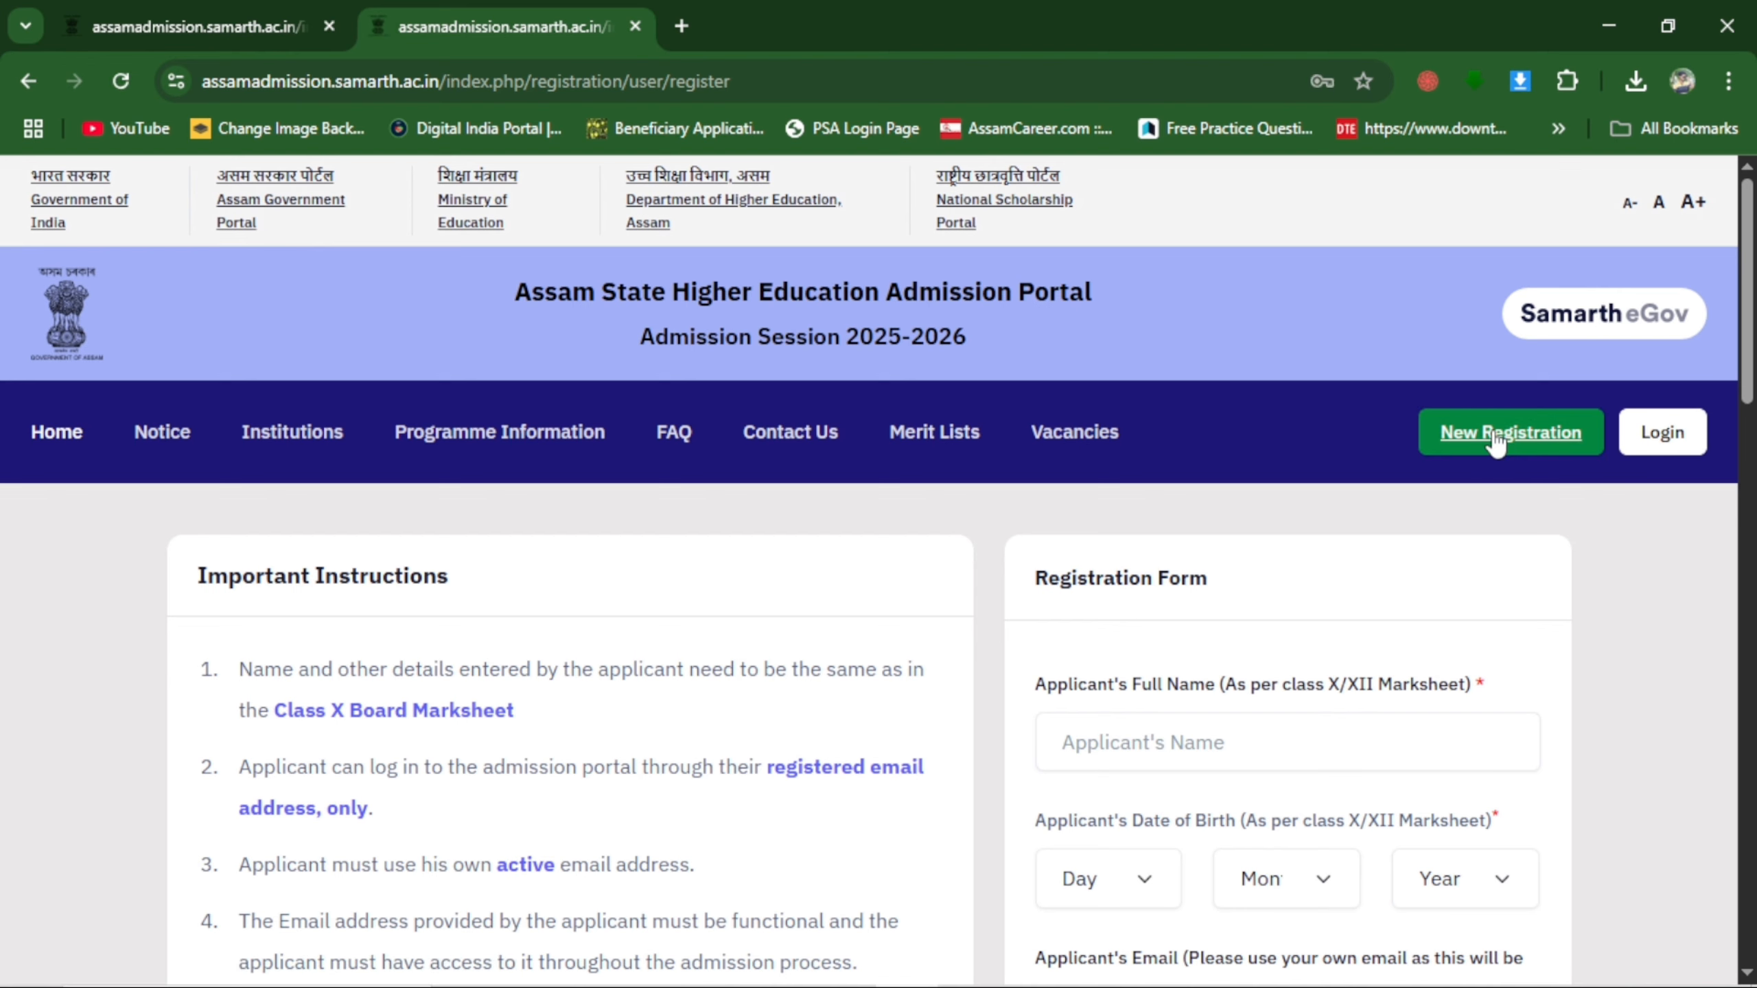
{"action": "scroll", "coordinate": [1439, 505], "scroll_direction": "down", "scroll_amount": 2}
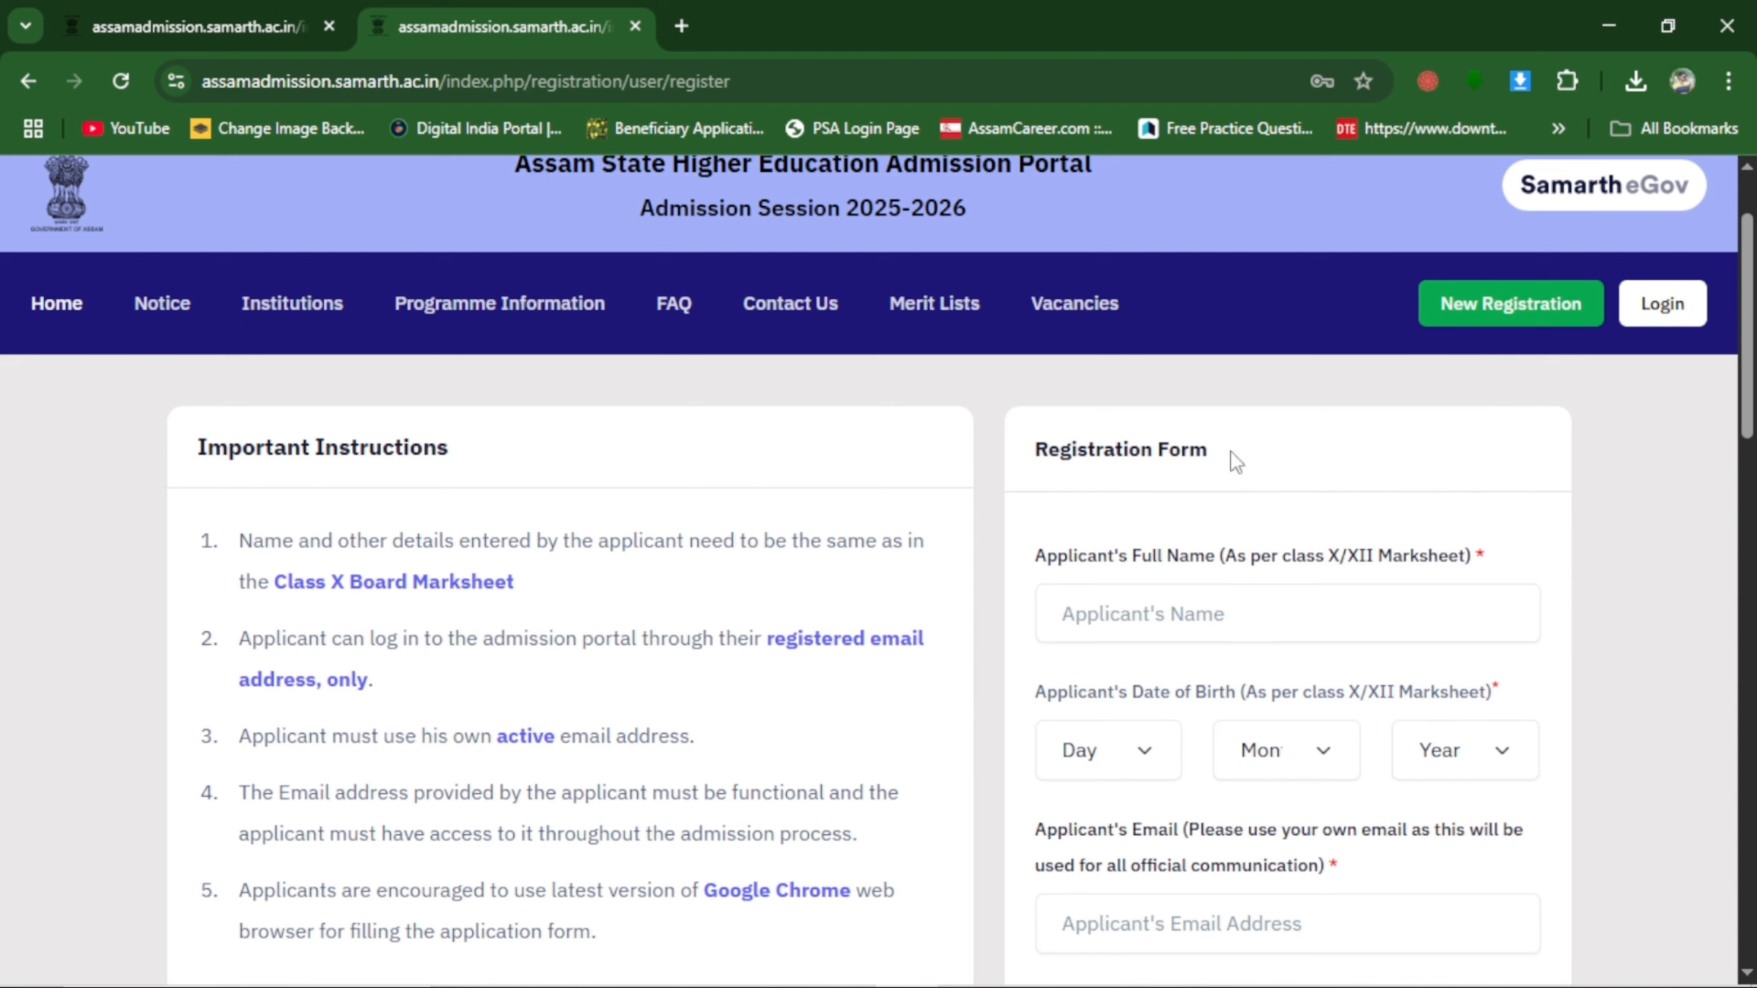
Fill in the registration form with the applicant's name, date of birth, email, password, mobile number and captcha, and submit it.
{"action": "left_click", "coordinate": [1175, 612]}
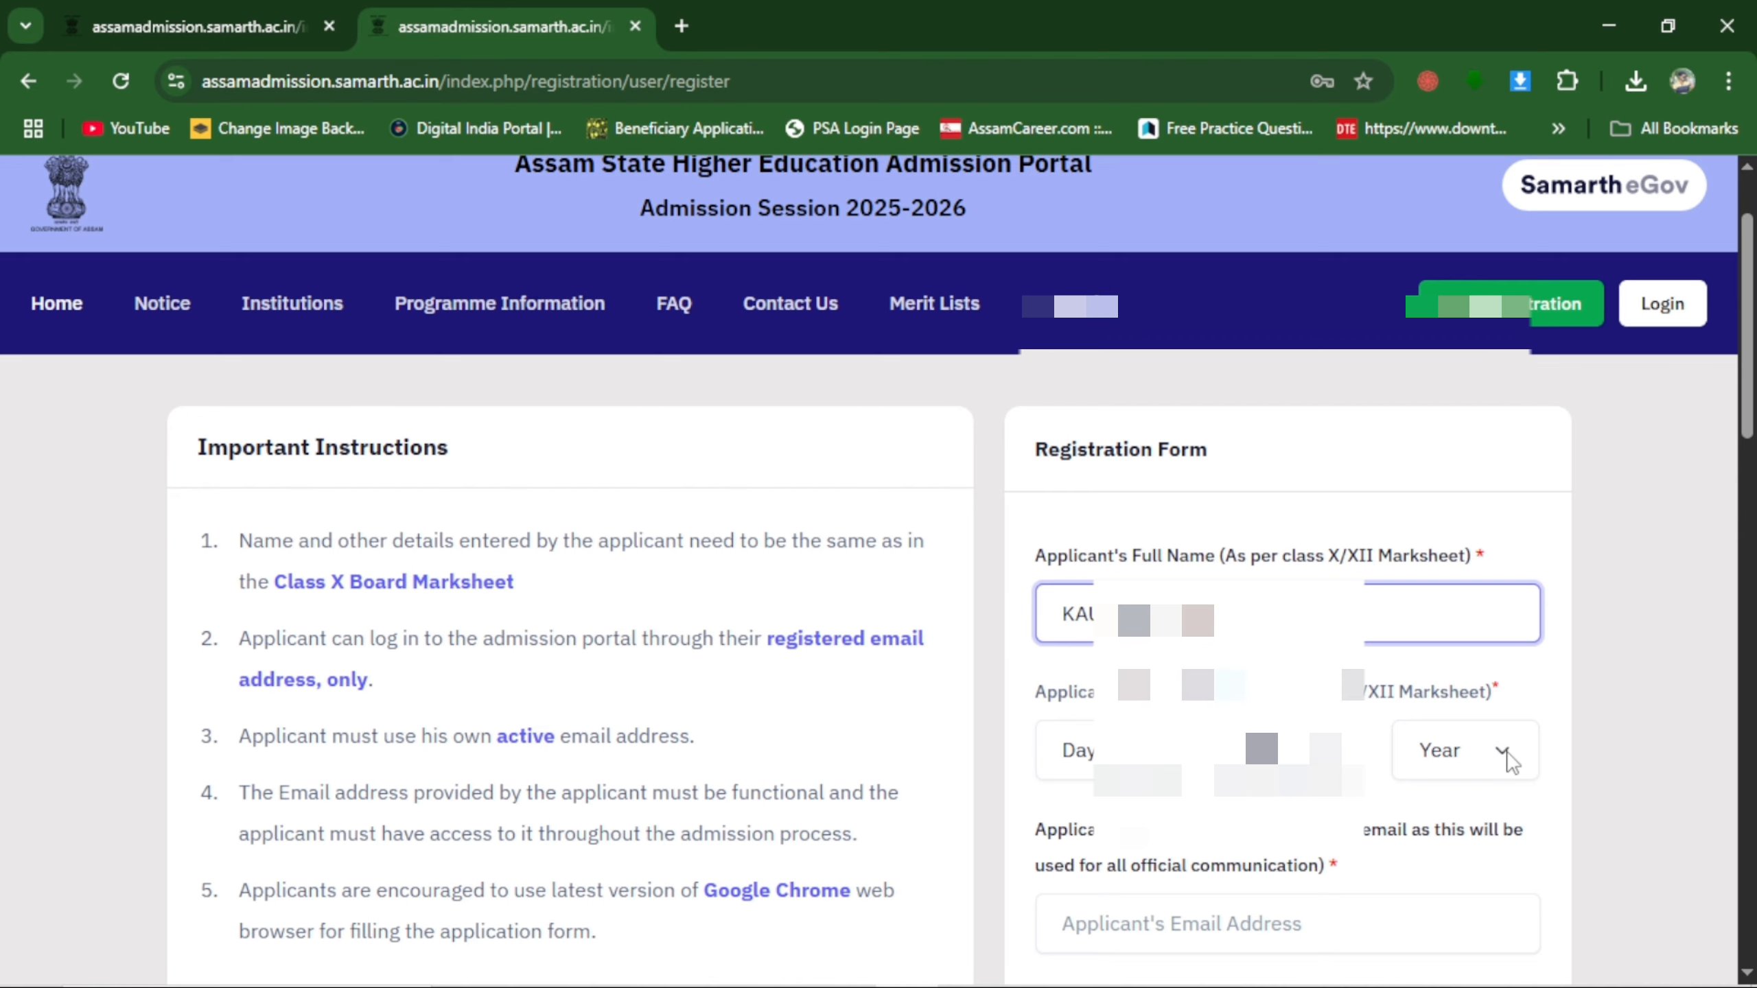
{"action": "scroll", "coordinate": [1510, 761], "scroll_direction": "down", "scroll_amount": 3}
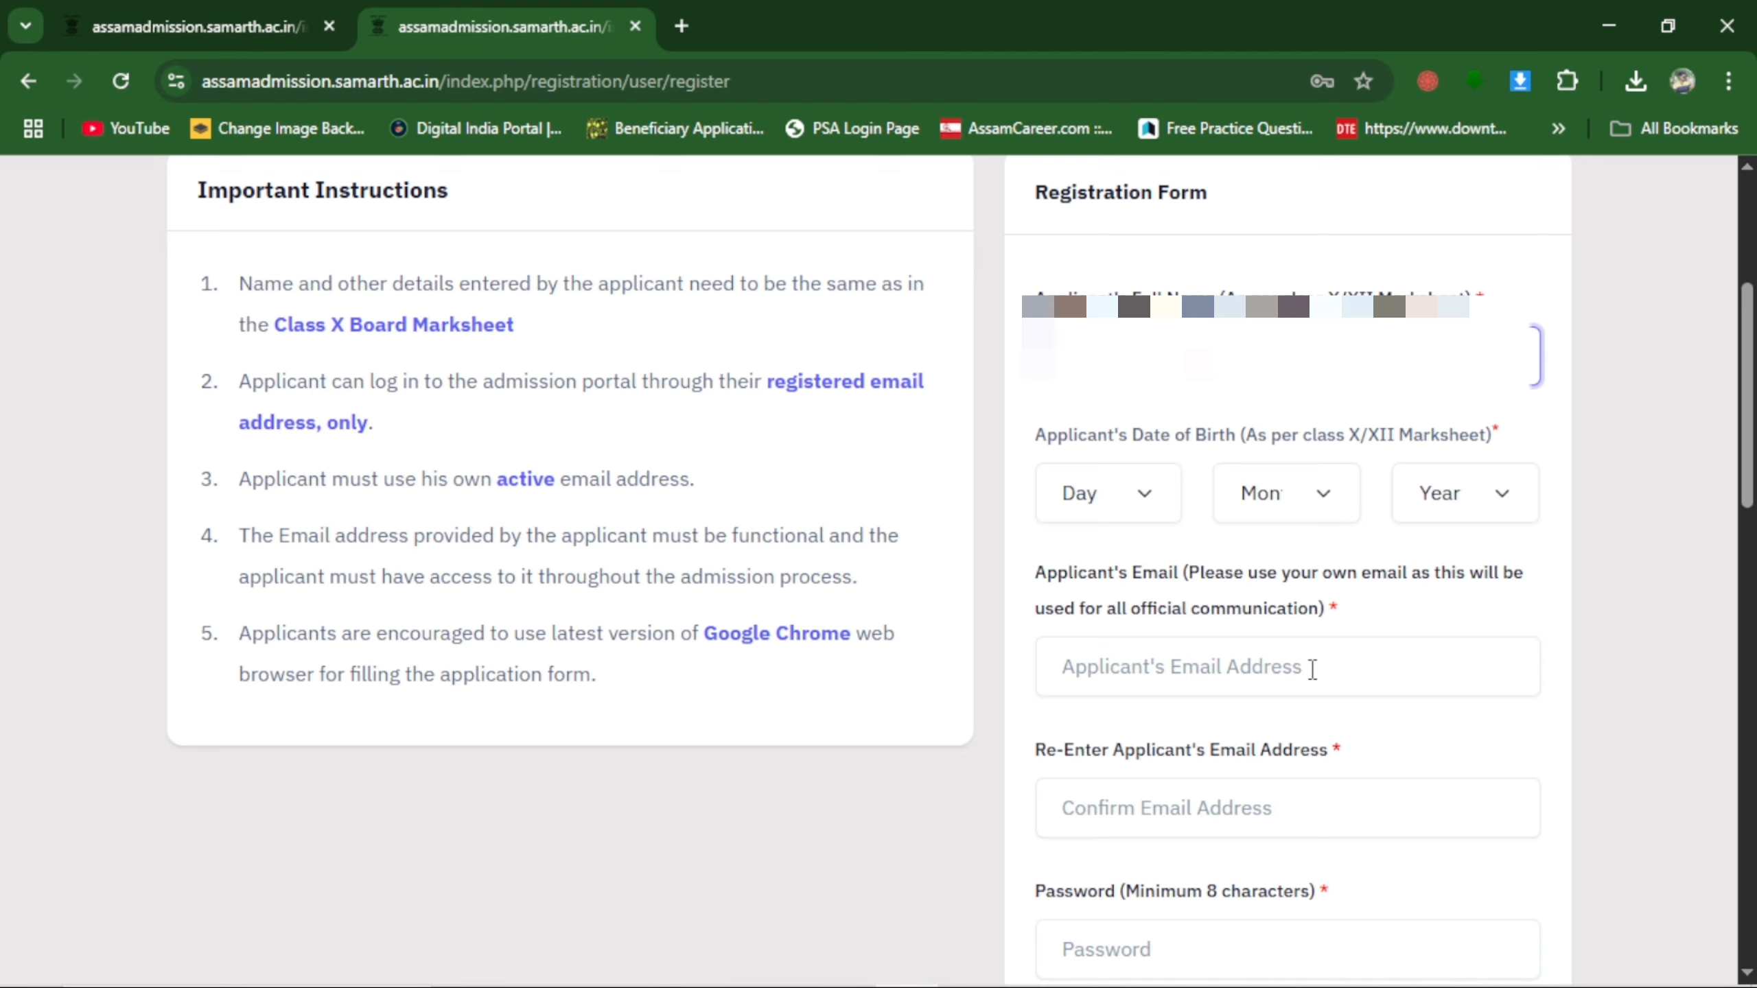
{"action": "left_click", "coordinate": [1152, 820]}
{"action": "scroll", "coordinate": [1383, 767], "scroll_direction": "down", "scroll_amount": 4}
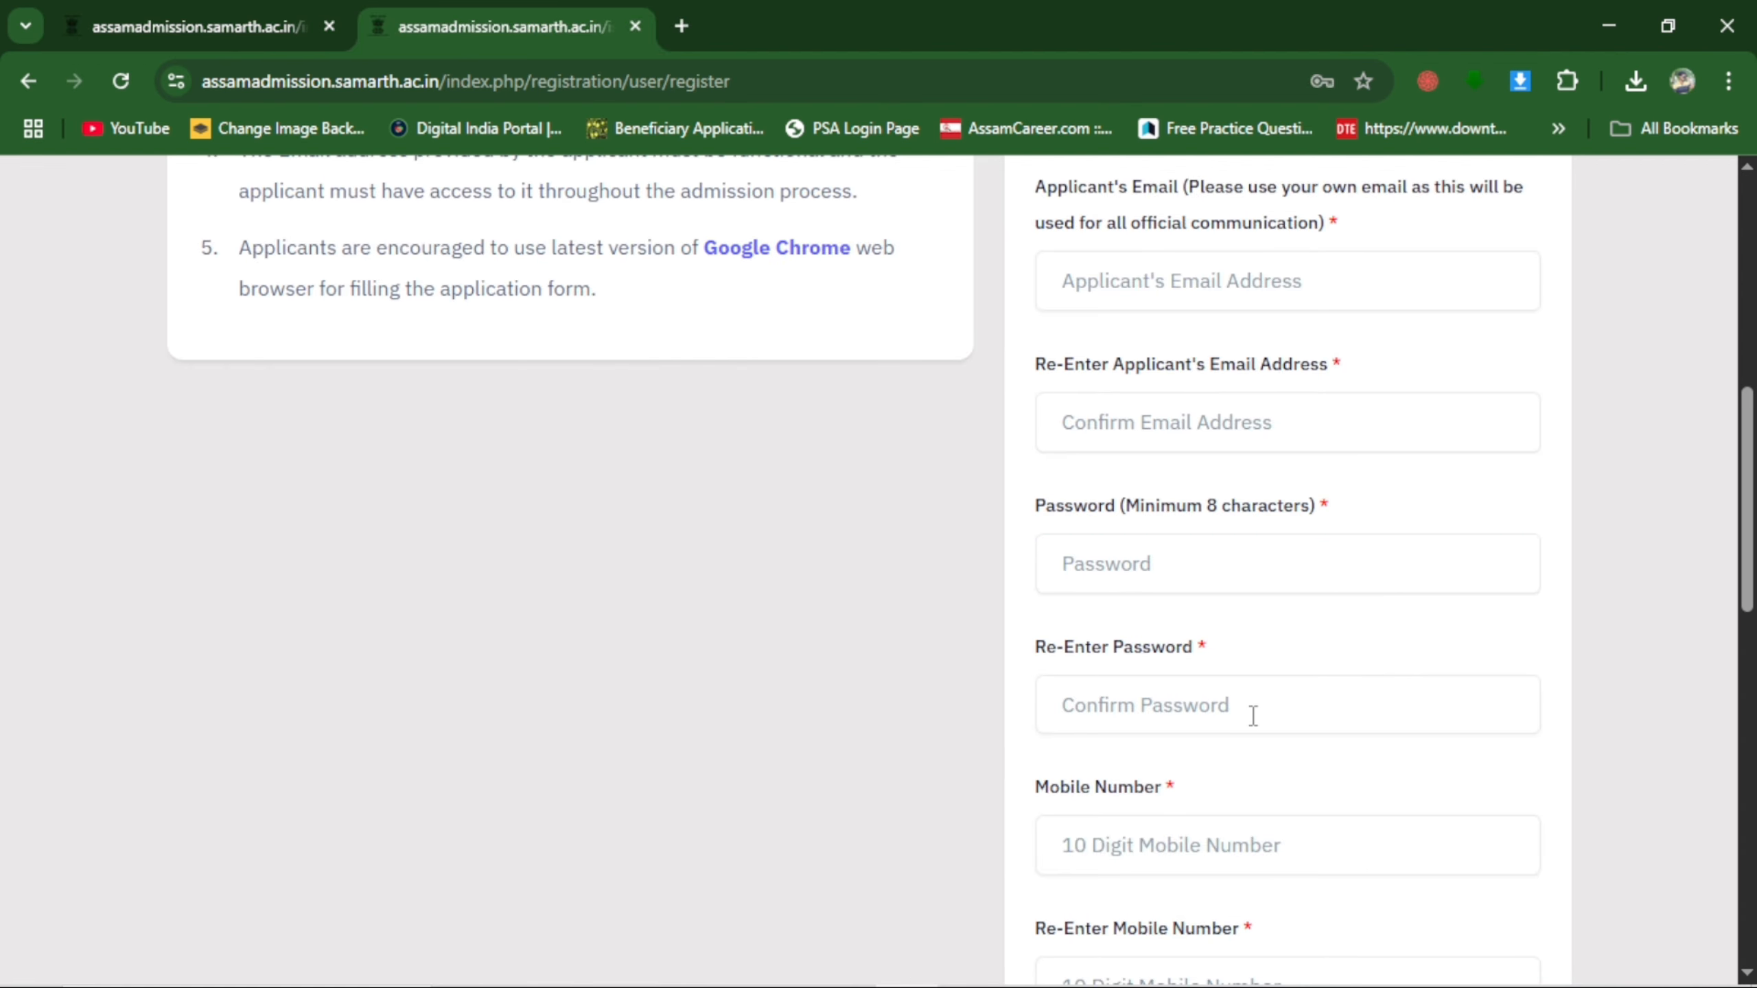
{"action": "scroll", "coordinate": [1254, 714], "scroll_direction": "down", "scroll_amount": 3}
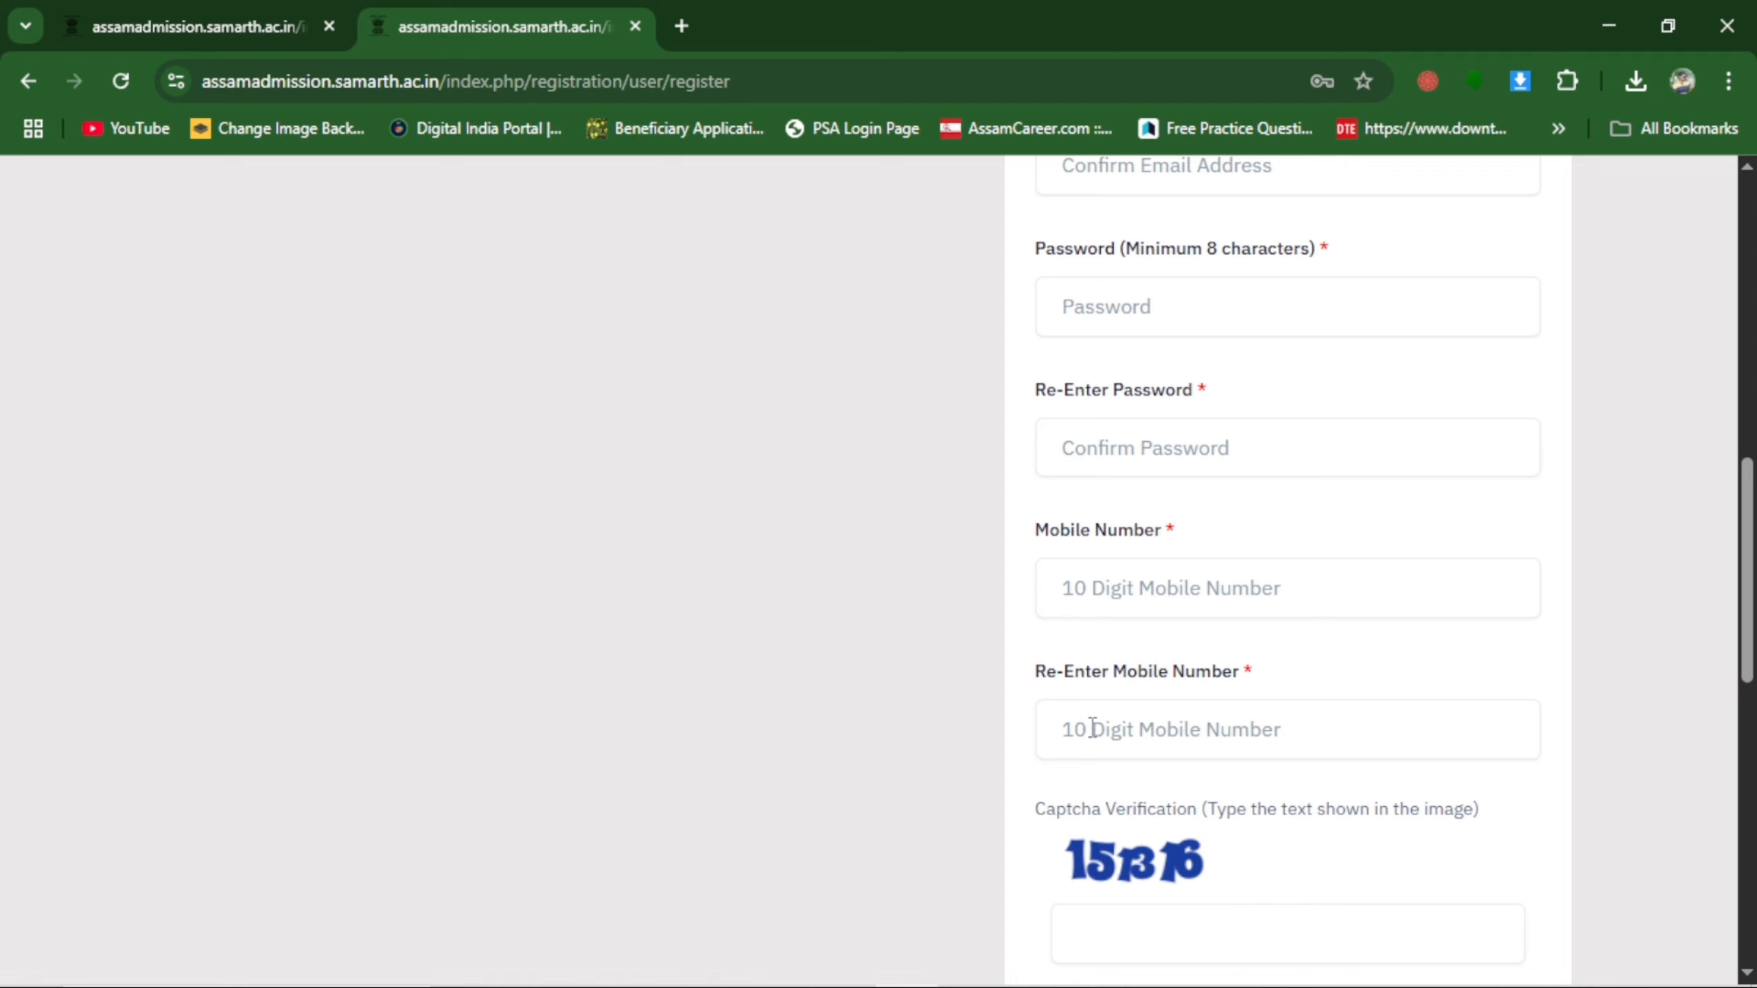
{"action": "scroll", "coordinate": [1321, 726], "scroll_direction": "down", "scroll_amount": 3}
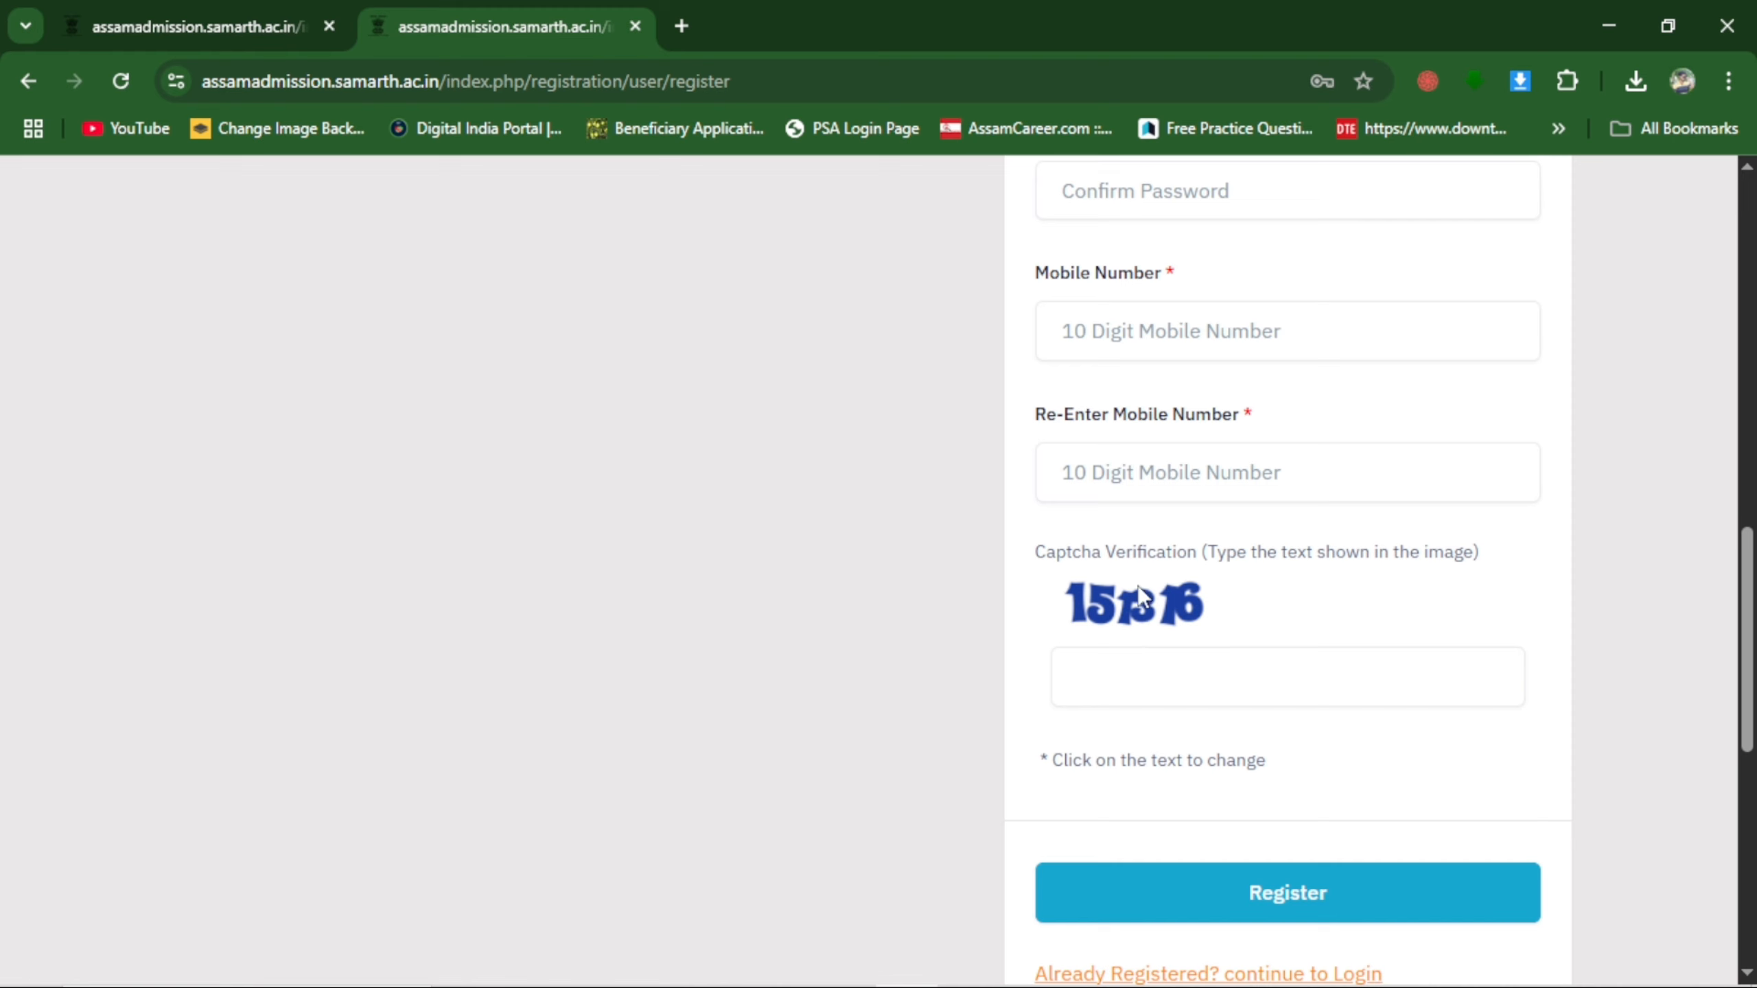
{"action": "left_click", "coordinate": [1372, 902]}
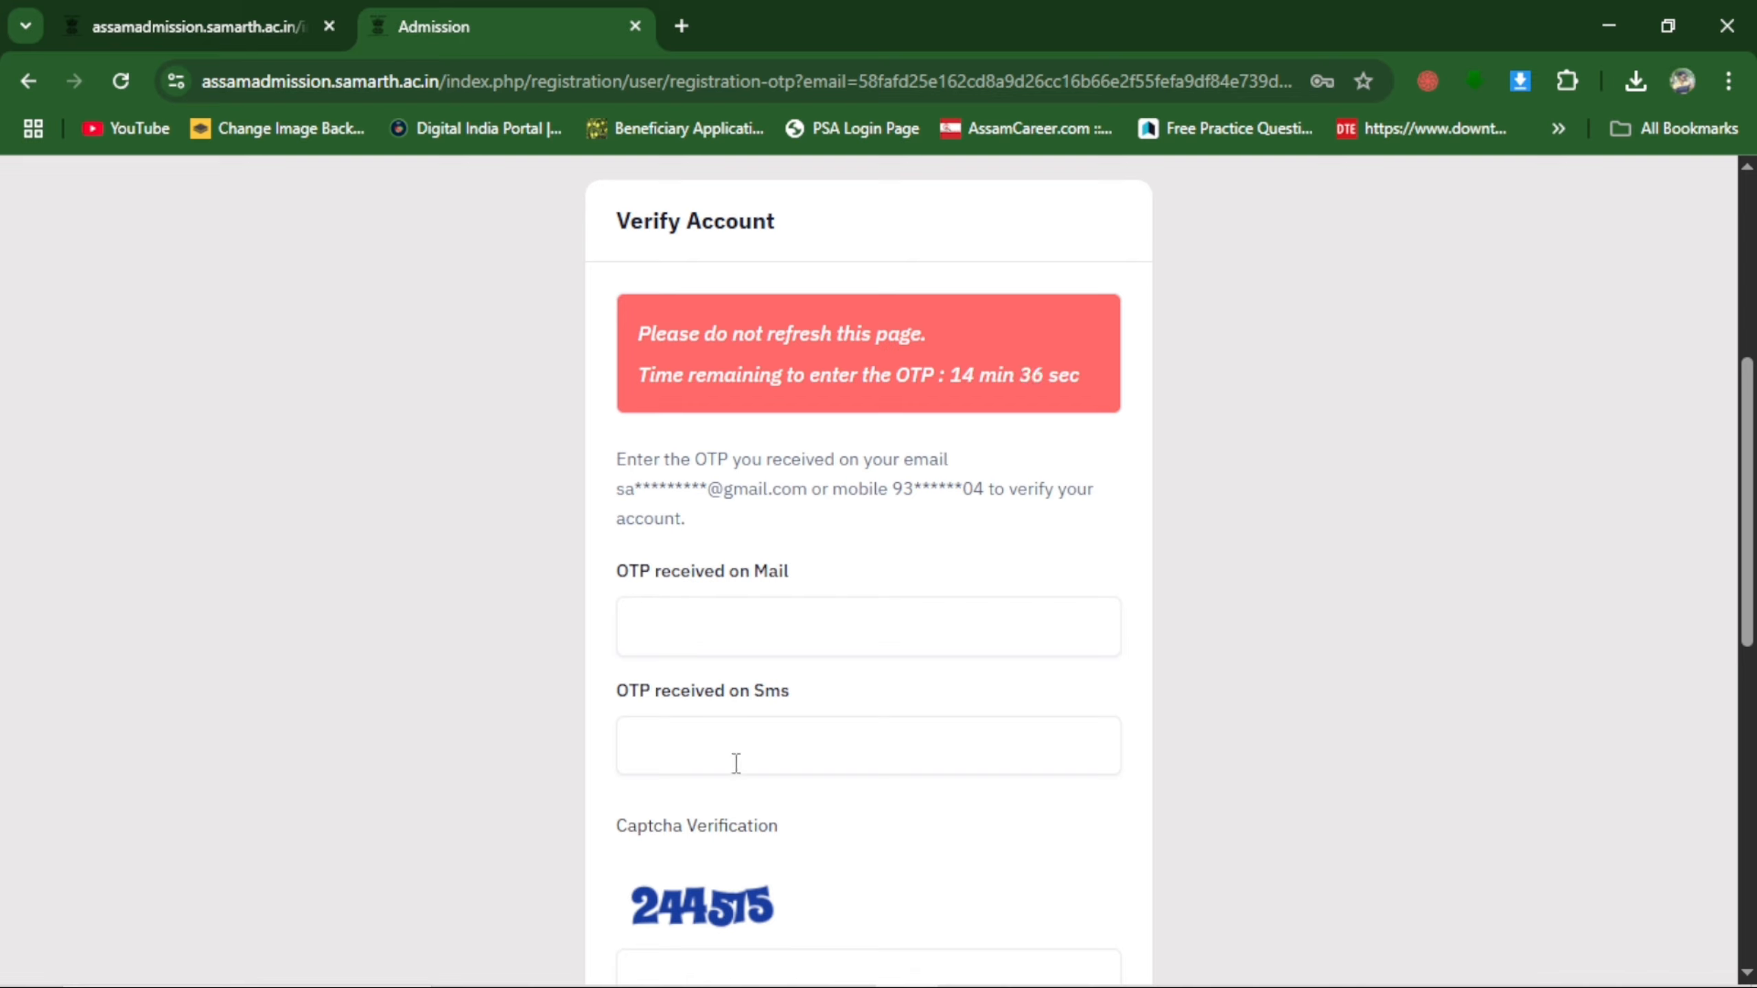
Verify the account by entering the OTPs received by mail and SMS plus the captcha, and submit them.
{"action": "left_click", "coordinate": [803, 753]}
{"action": "scroll", "coordinate": [782, 827], "scroll_direction": "down", "scroll_amount": 3}
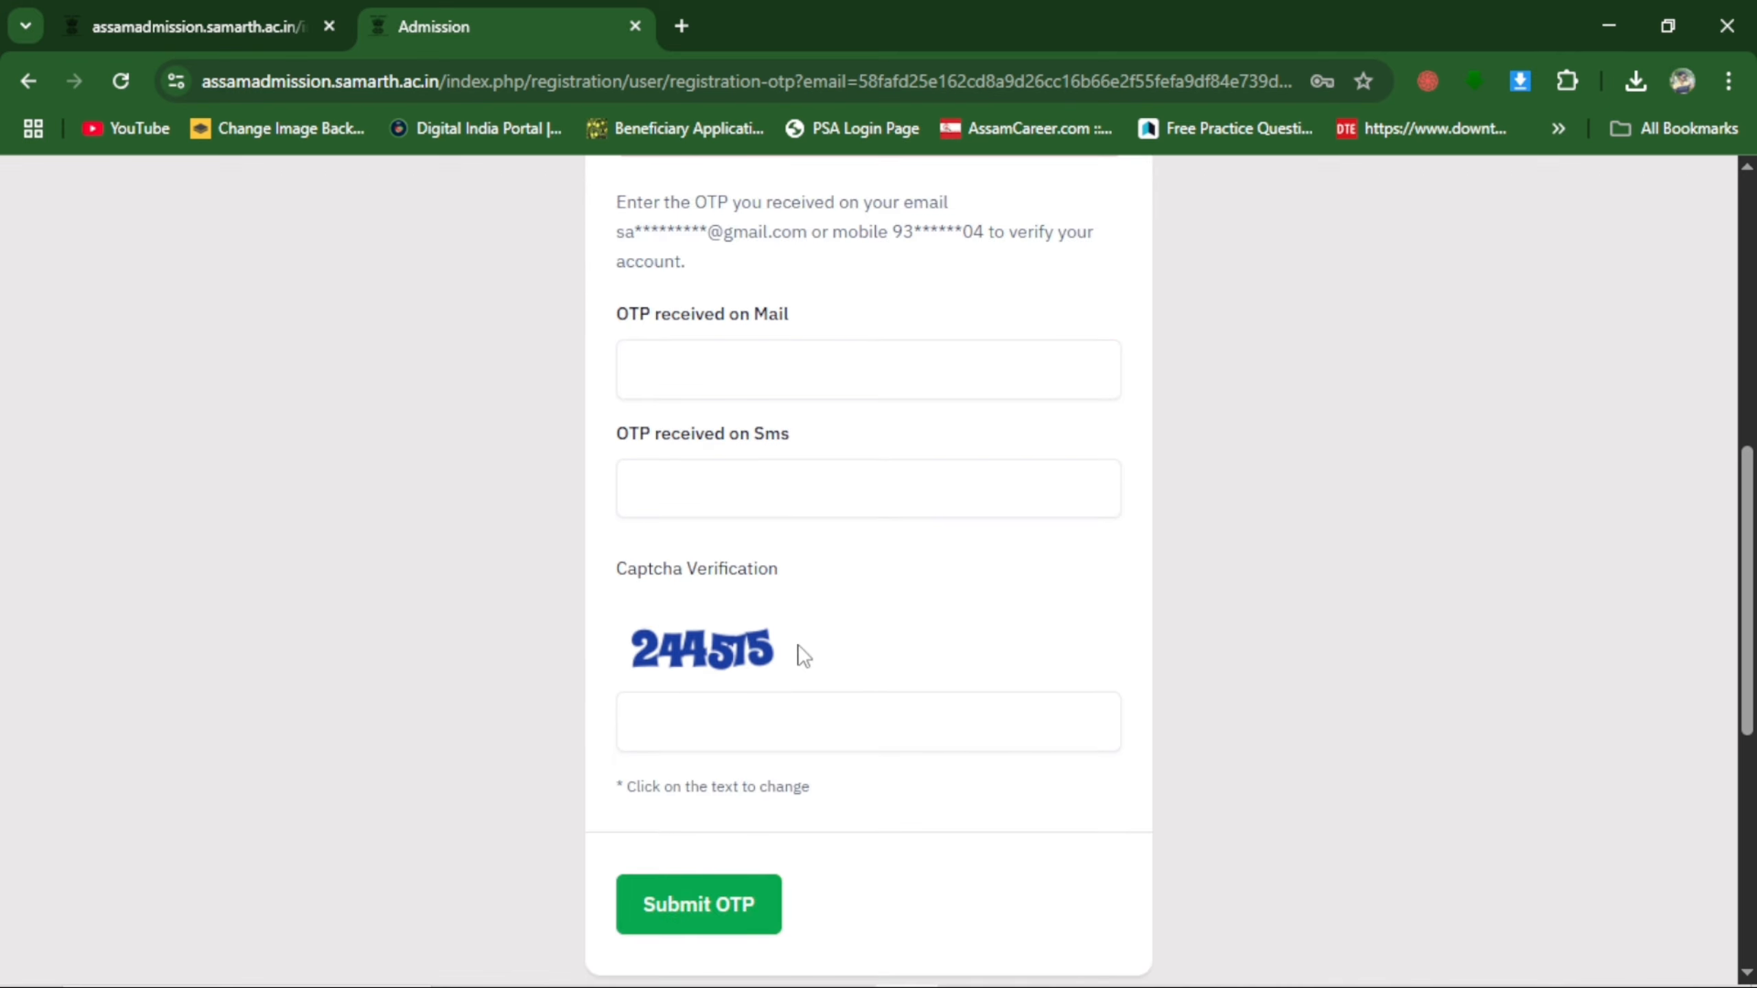
{"action": "left_click", "coordinate": [790, 346]}
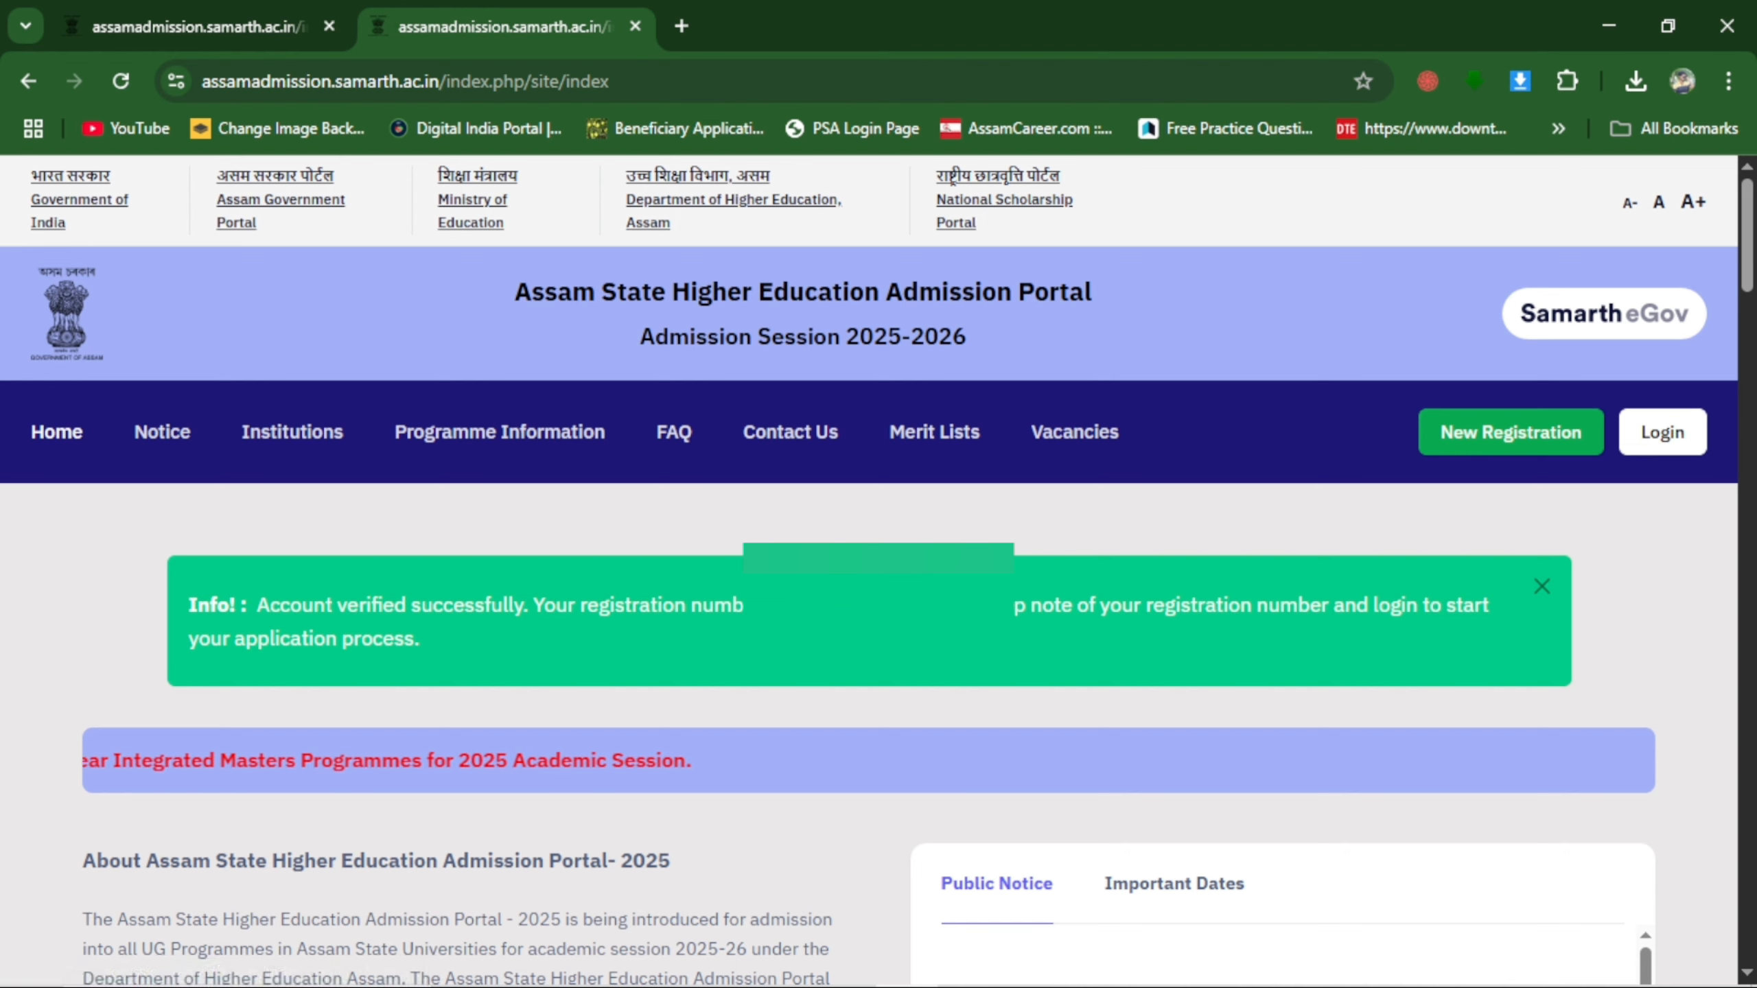
Select the registration number in the account verification message.
{"action": "triple_click", "coordinate": [847, 604]}
{"action": "left_click", "coordinate": [847, 605]}
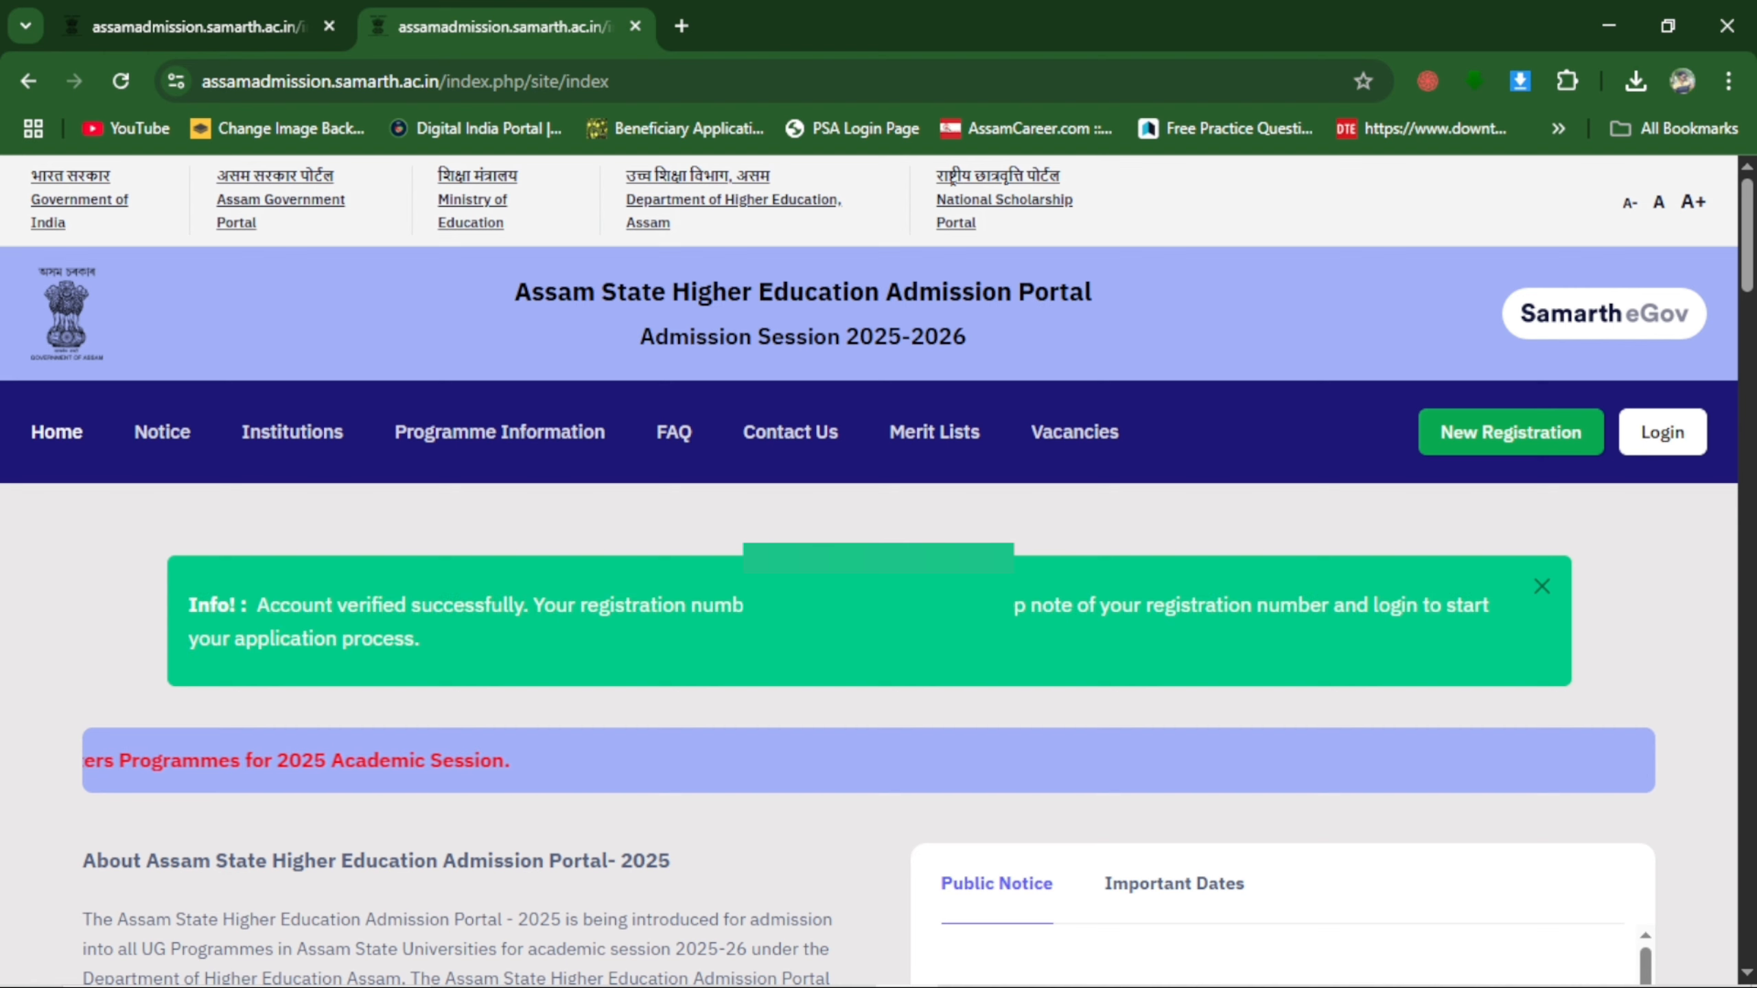
{"action": "left_click_drag", "start_coordinate": [801, 605], "coordinate": [894, 604]}
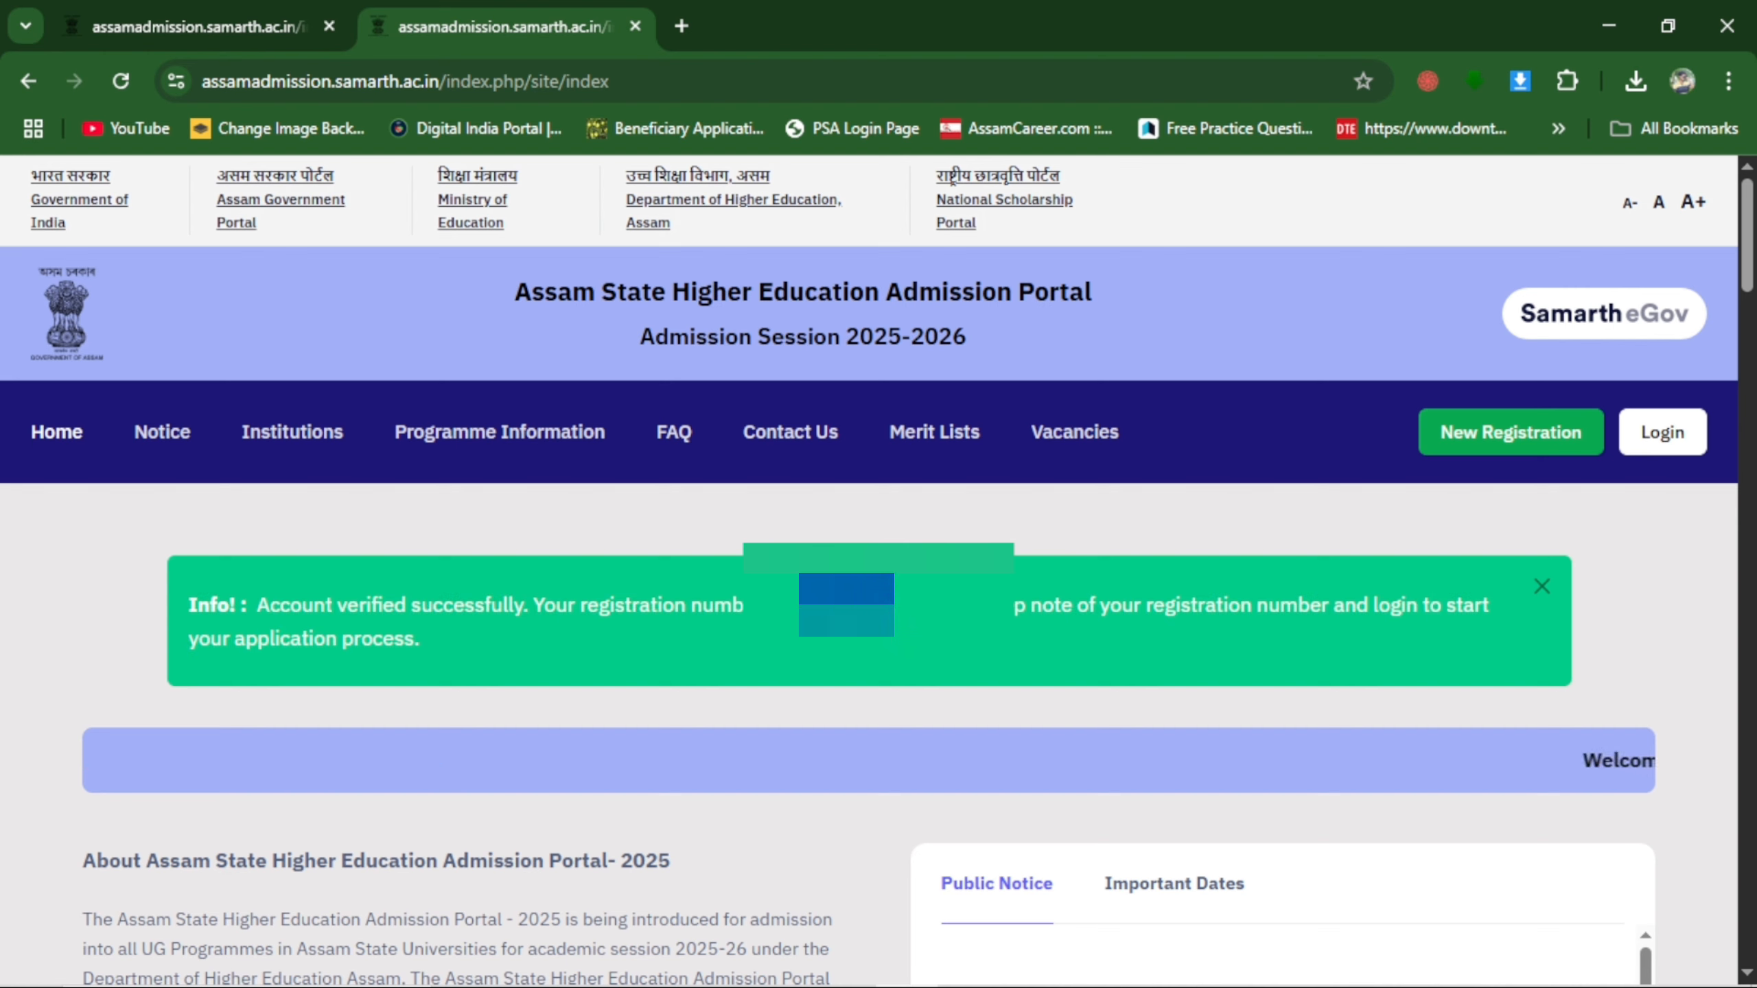
Log in to the portal with the registered email, the account password and the captcha.
{"action": "left_click", "coordinate": [1664, 434]}
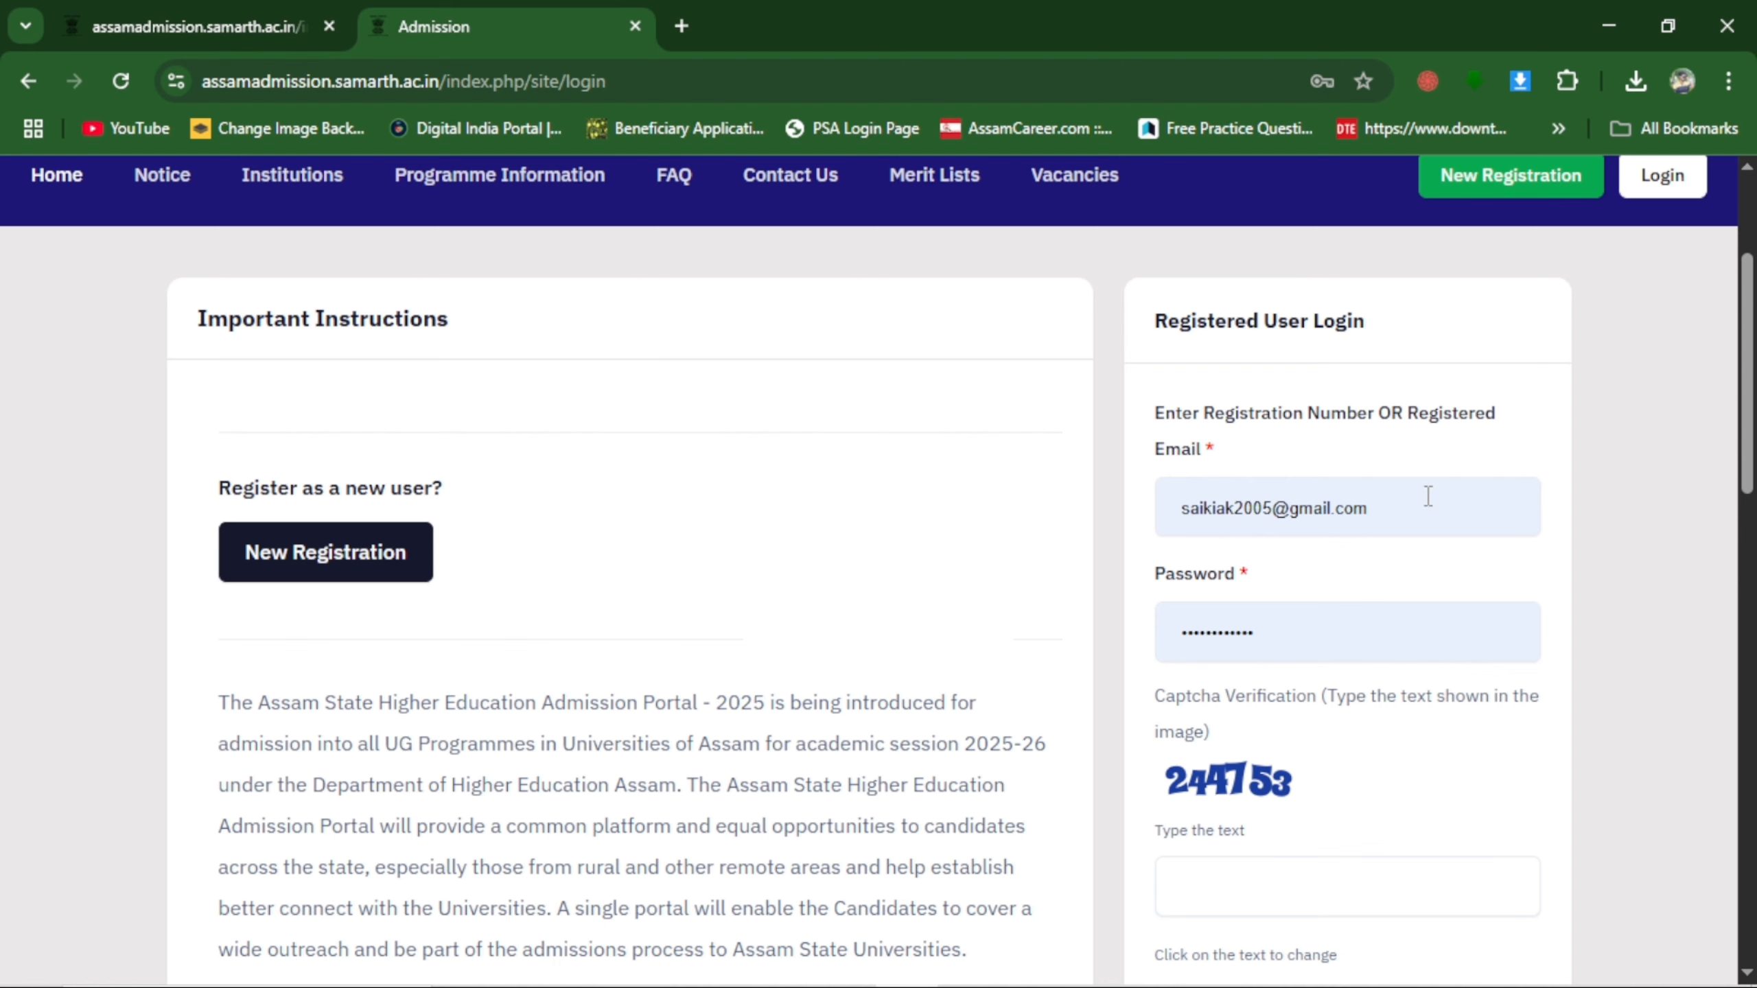
{"action": "scroll", "coordinate": [1404, 761], "scroll_direction": "down", "scroll_amount": 4}
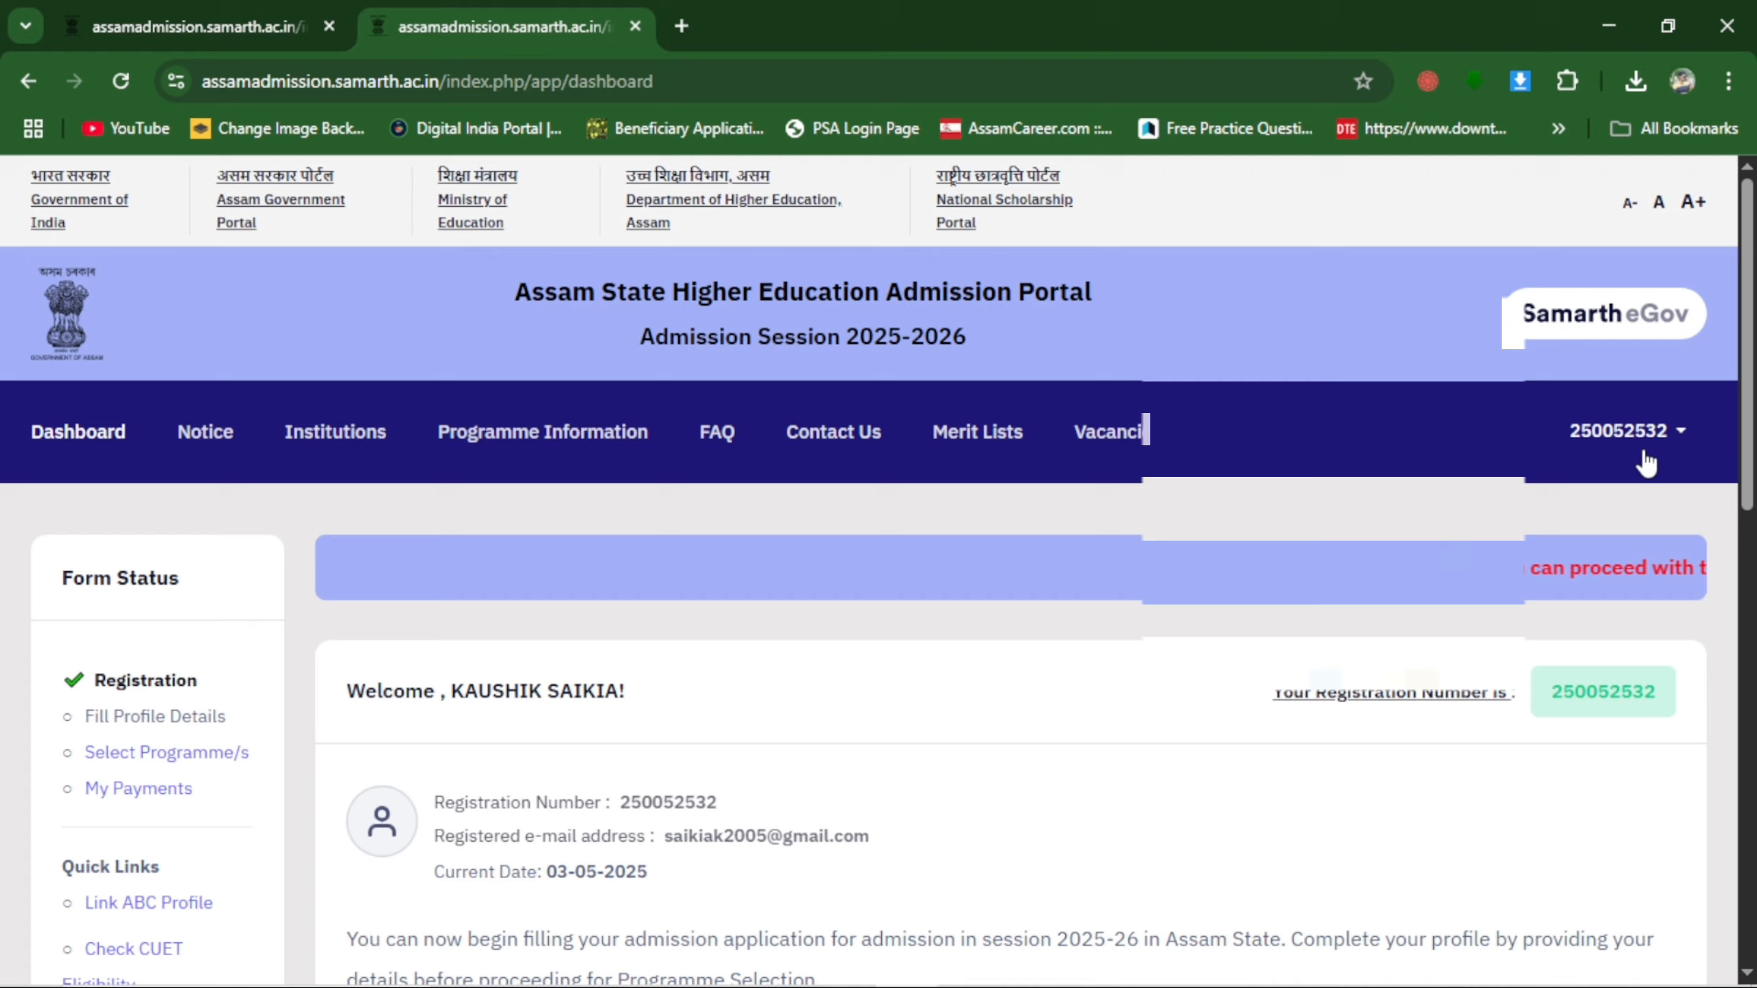
{"action": "scroll", "coordinate": [1639, 487], "scroll_direction": "down", "scroll_amount": 4}
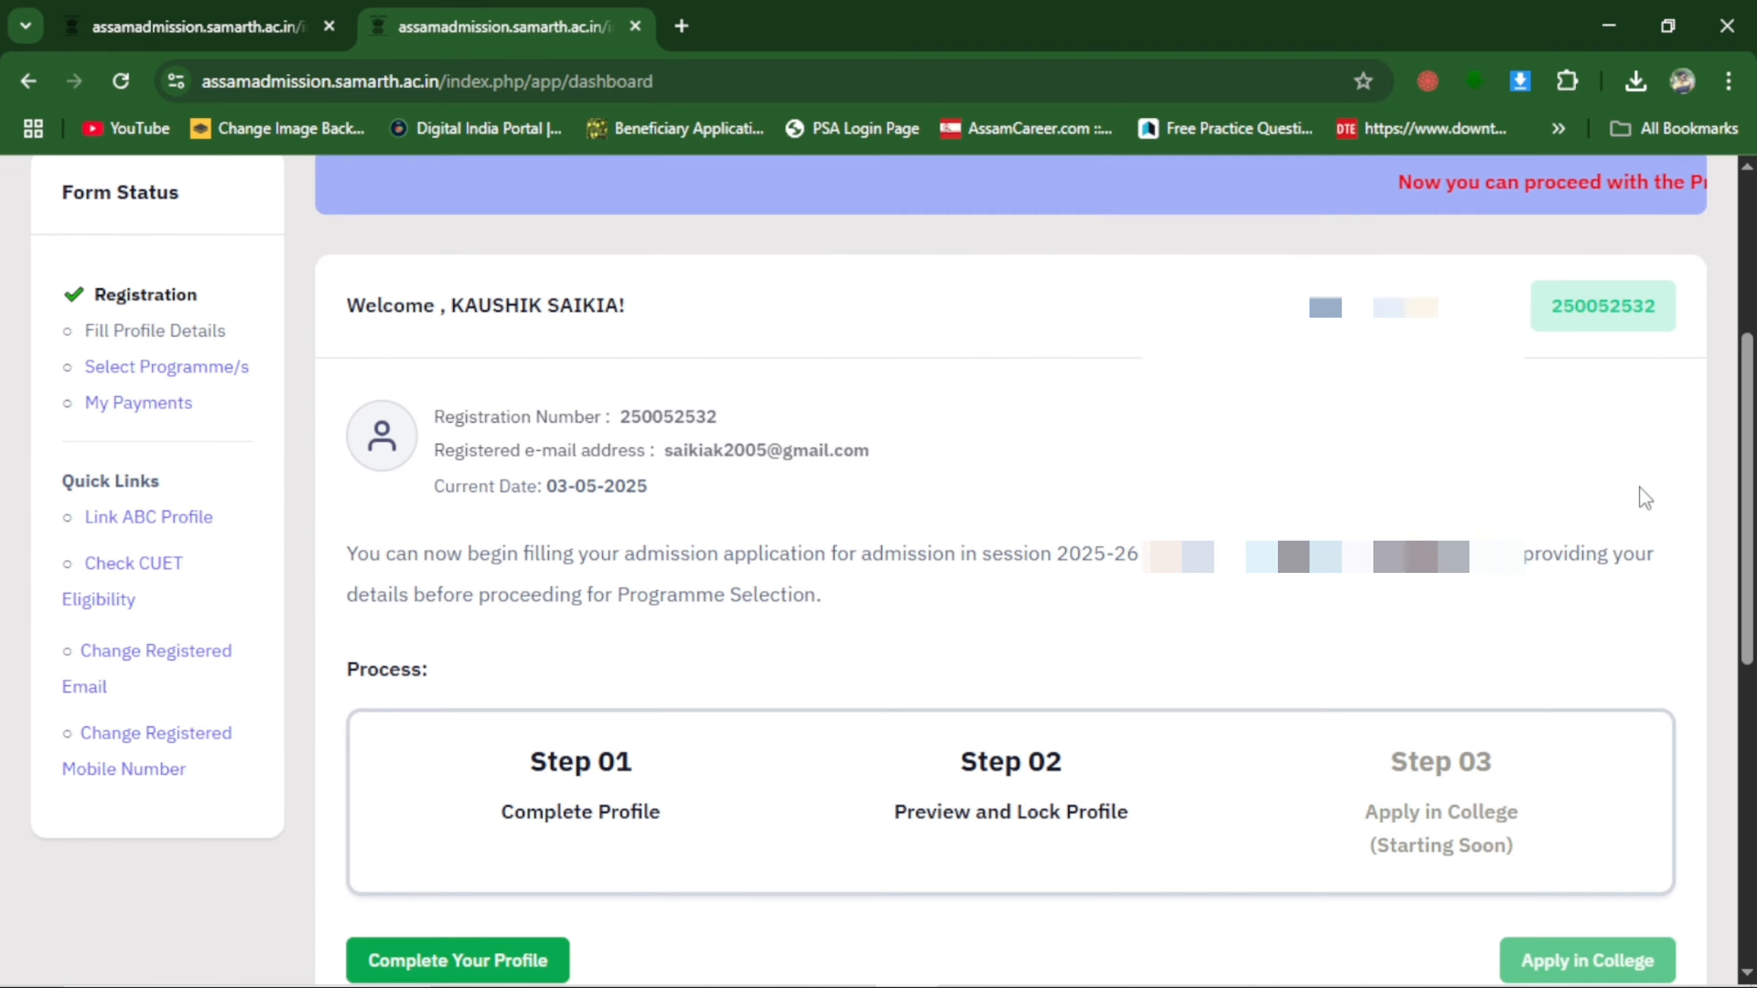
Examine the dashboard's registration details, three-step admission process, form status and quick links.
{"action": "scroll", "coordinate": [438, 737], "scroll_direction": "down", "scroll_amount": 2}
{"action": "scroll", "coordinate": [562, 727], "scroll_direction": "up", "scroll_amount": 1}
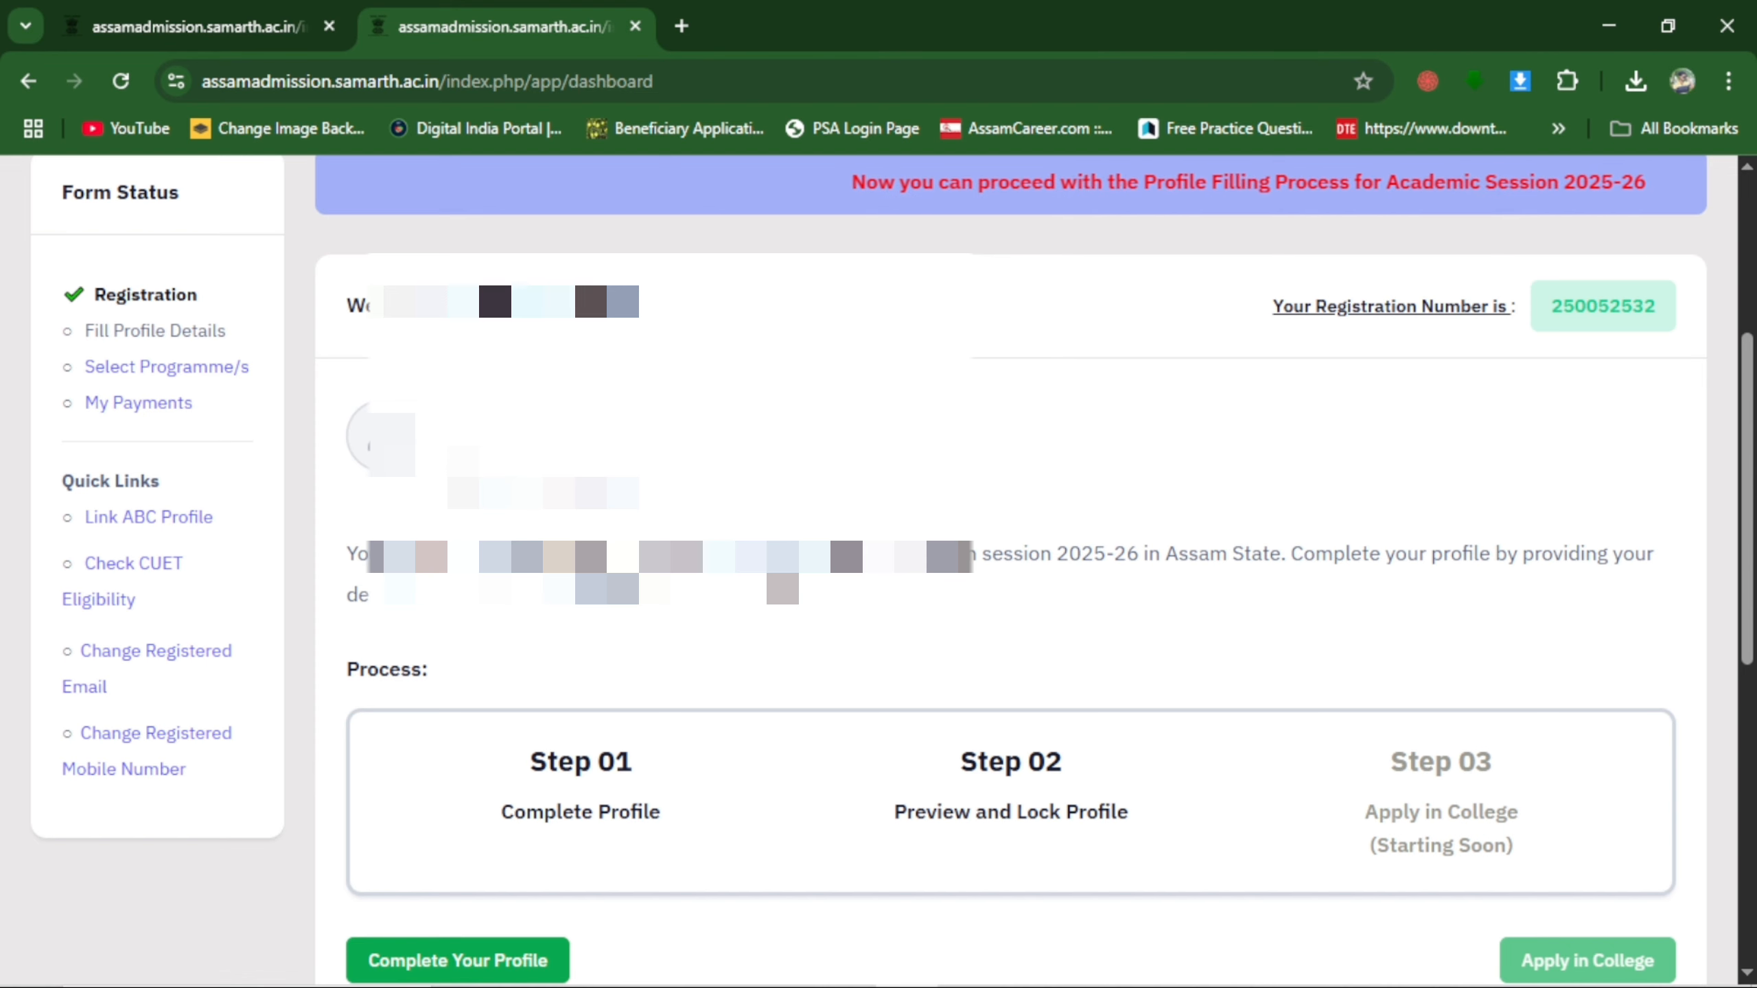
{"action": "scroll", "coordinate": [611, 640], "scroll_direction": "down", "scroll_amount": 3}
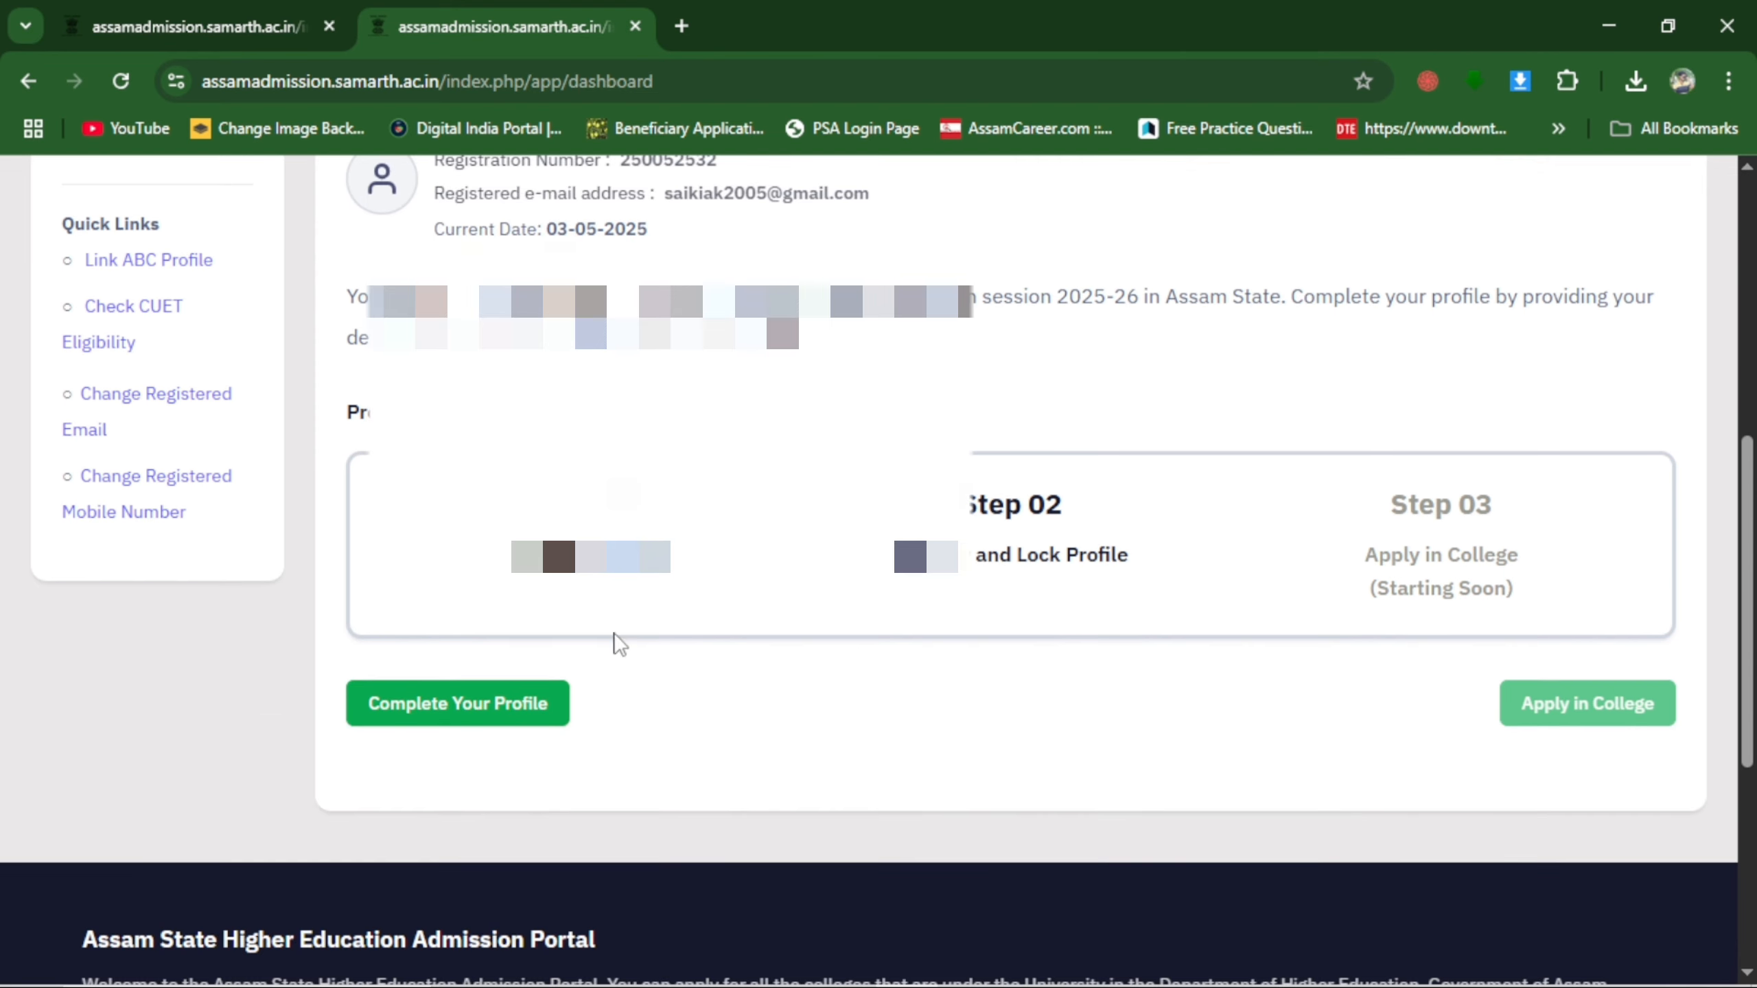
{"action": "scroll", "coordinate": [522, 726], "scroll_direction": "up", "scroll_amount": 3}
{"action": "scroll", "coordinate": [484, 761], "scroll_direction": "down", "scroll_amount": 2}
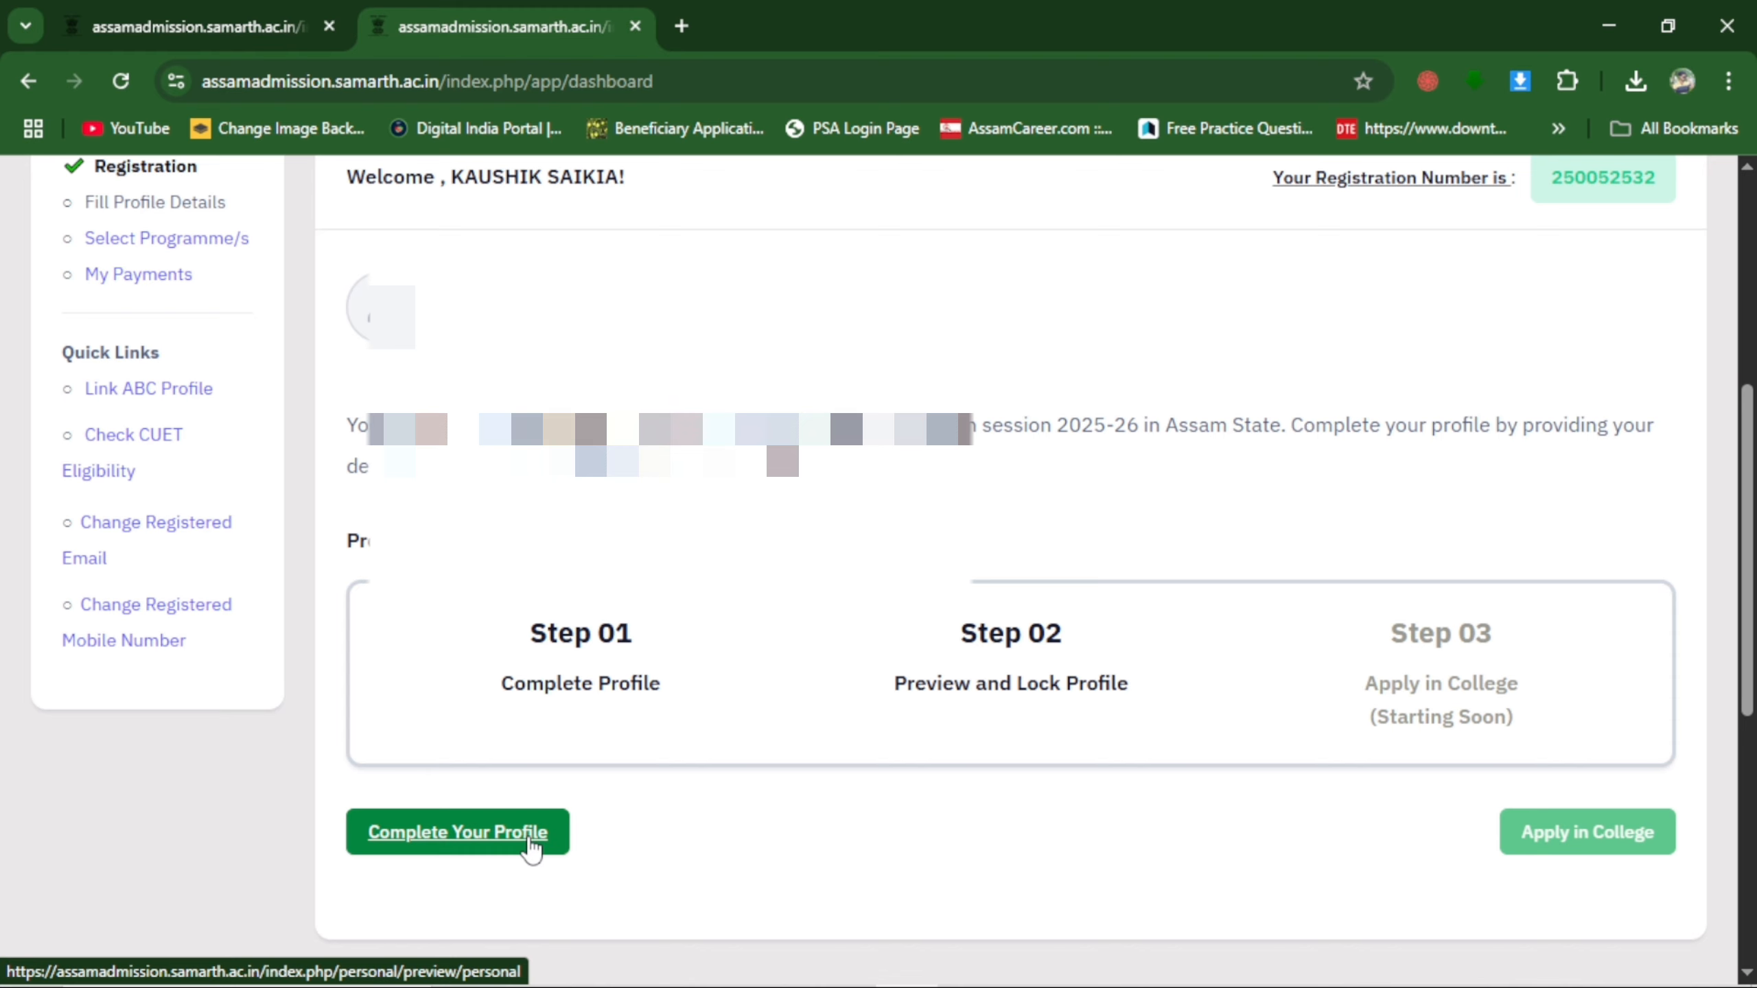
{"action": "scroll", "coordinate": [310, 686], "scroll_direction": "up", "scroll_amount": 2}
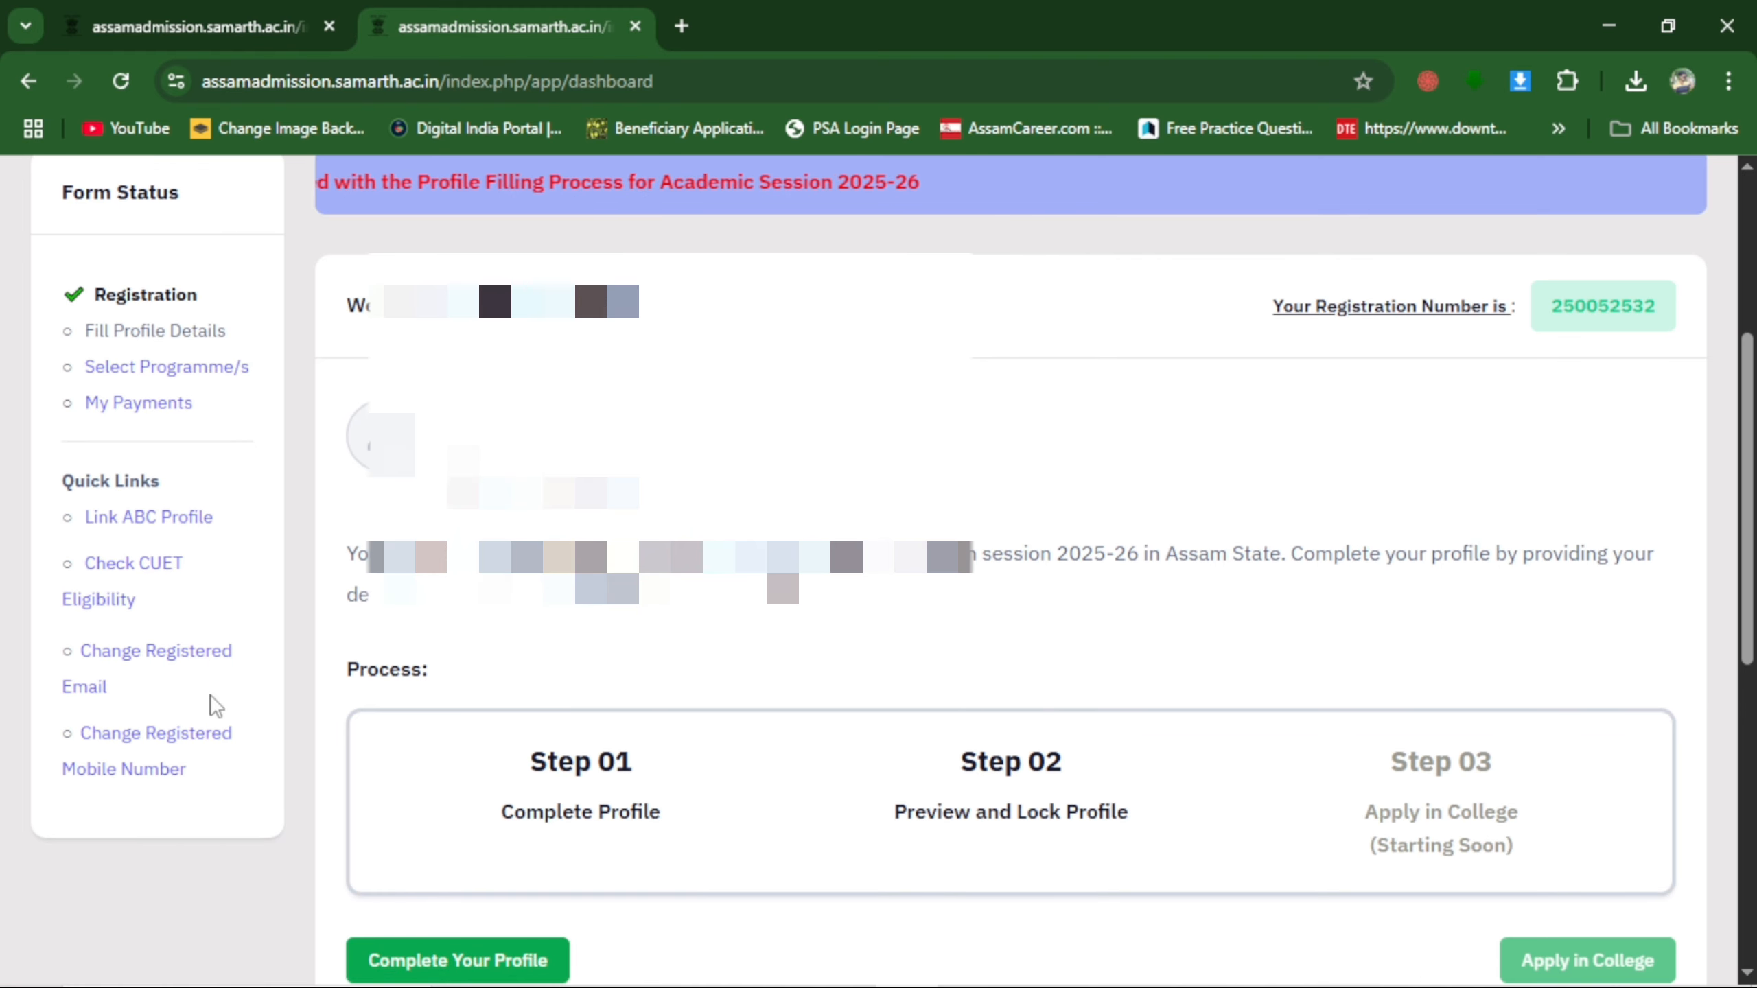
{"action": "scroll", "coordinate": [216, 706], "scroll_direction": "up", "scroll_amount": 6}
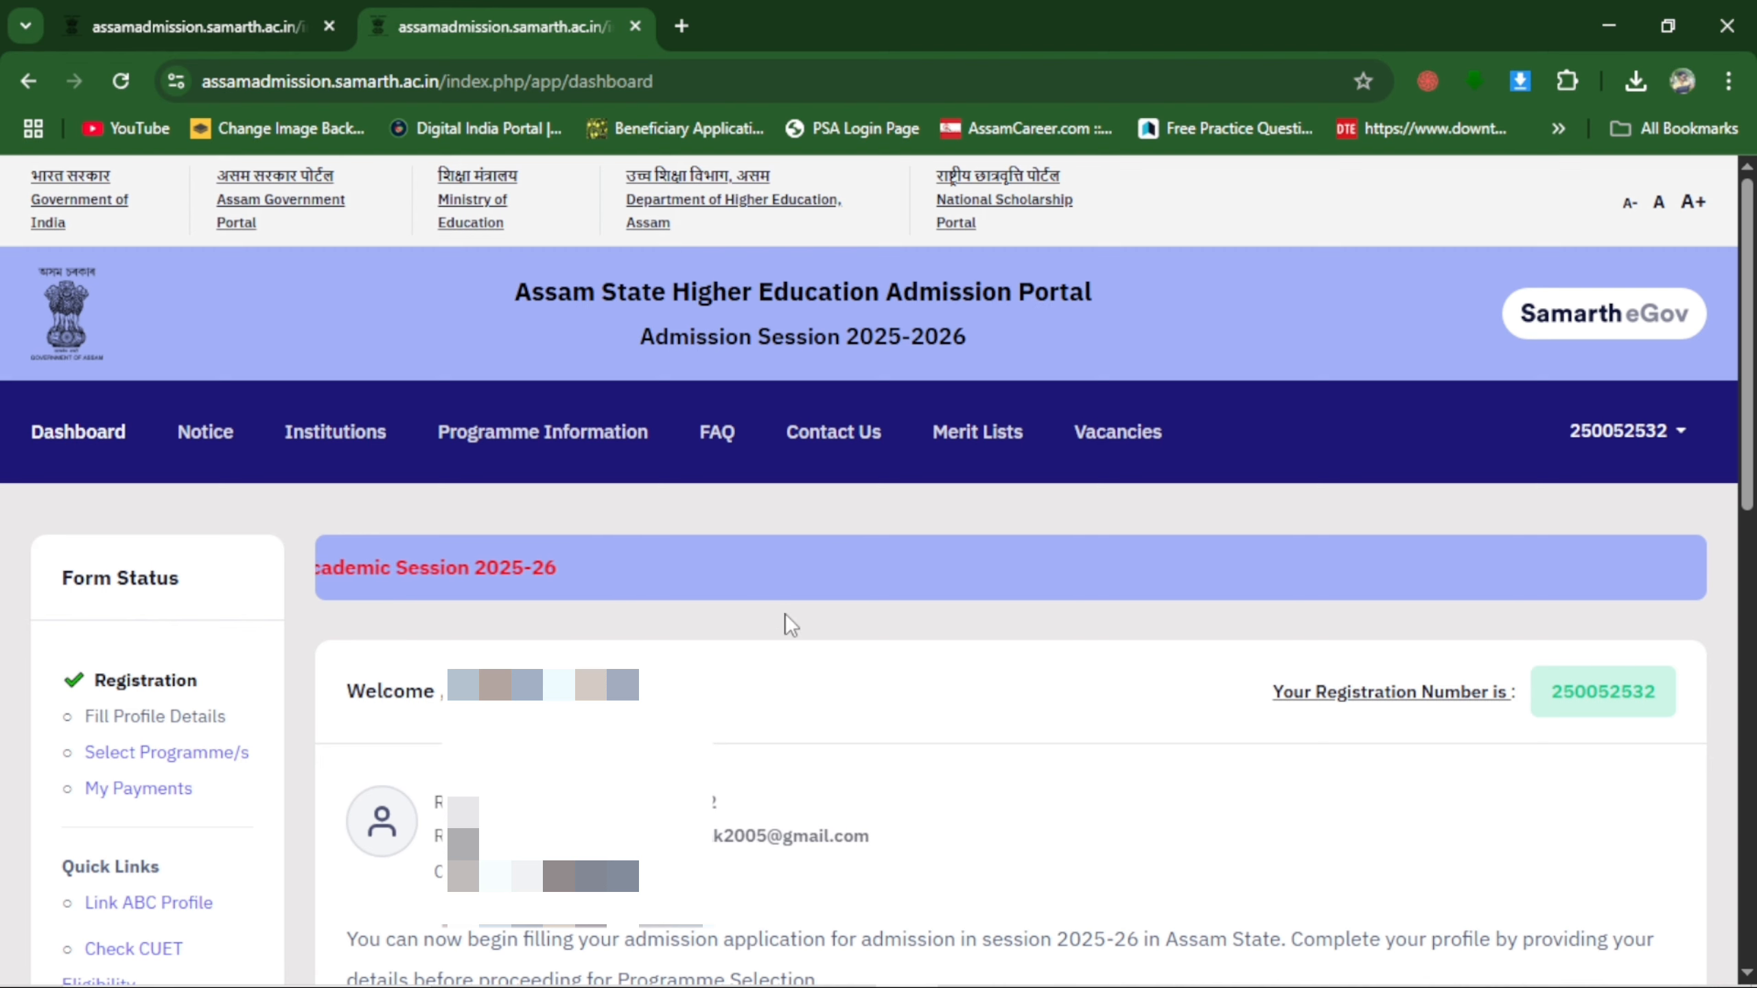
Reload the dashboard and open the Complete Your Profile form.
{"action": "left_click", "coordinate": [79, 440]}
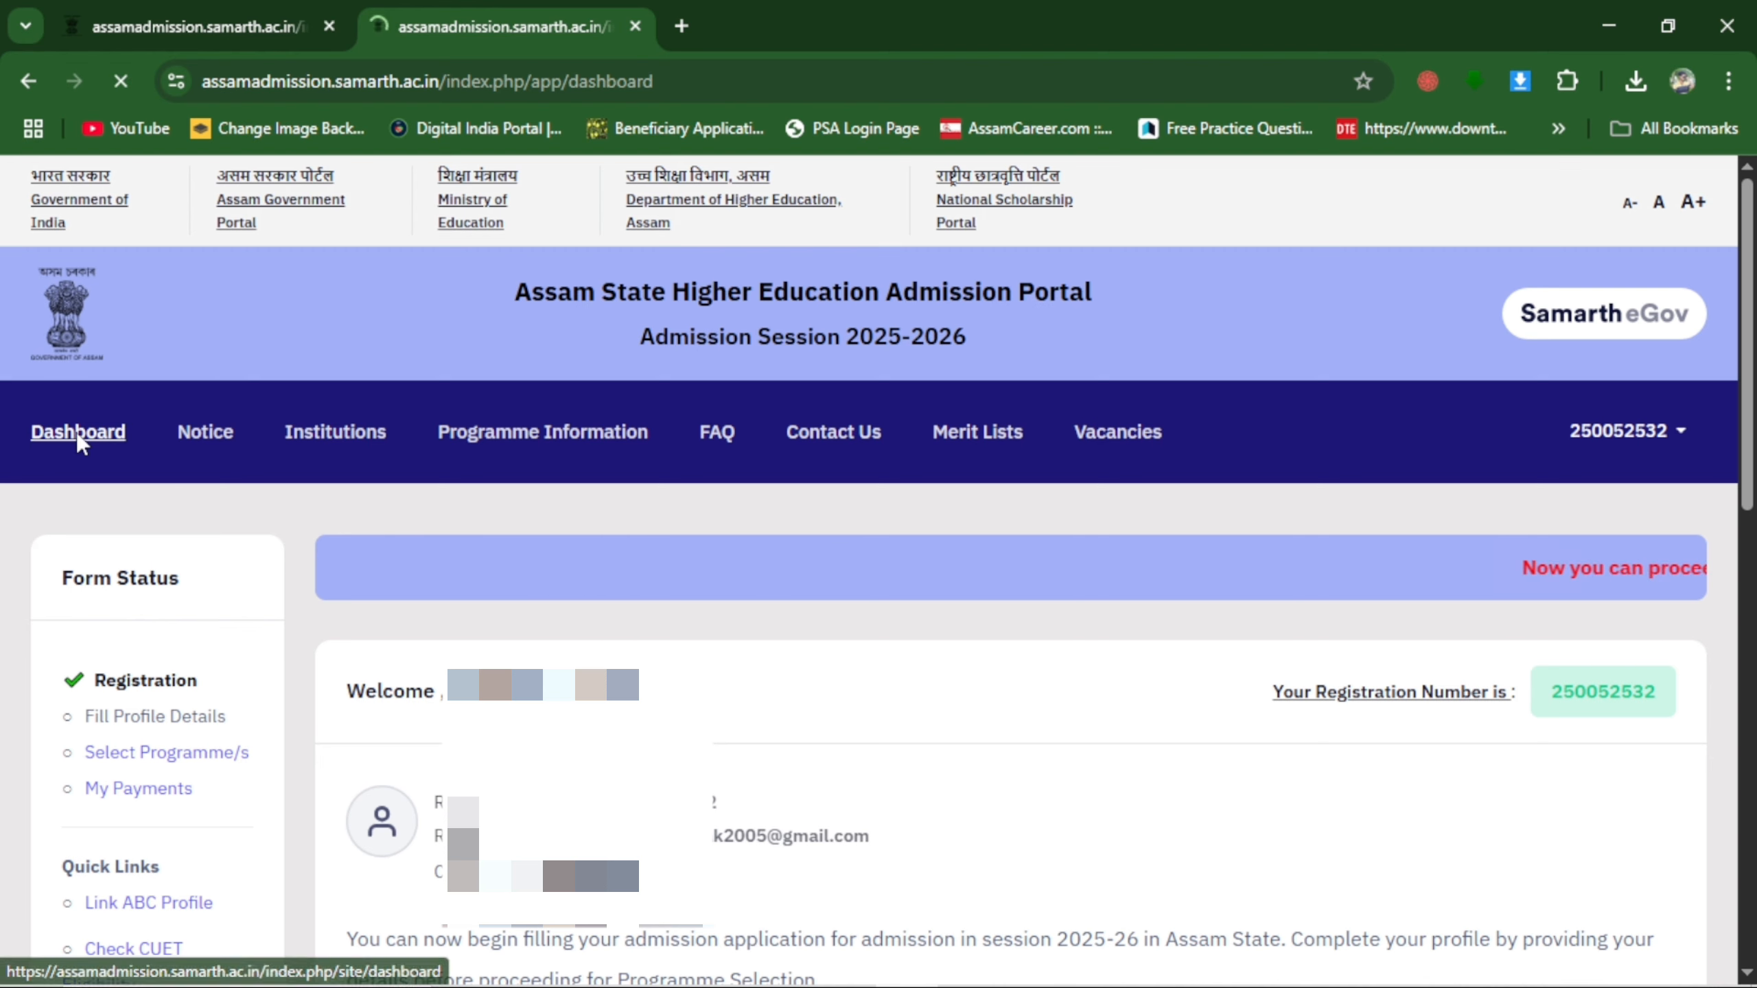
{"action": "scroll", "coordinate": [352, 650], "scroll_direction": "down", "scroll_amount": 2}
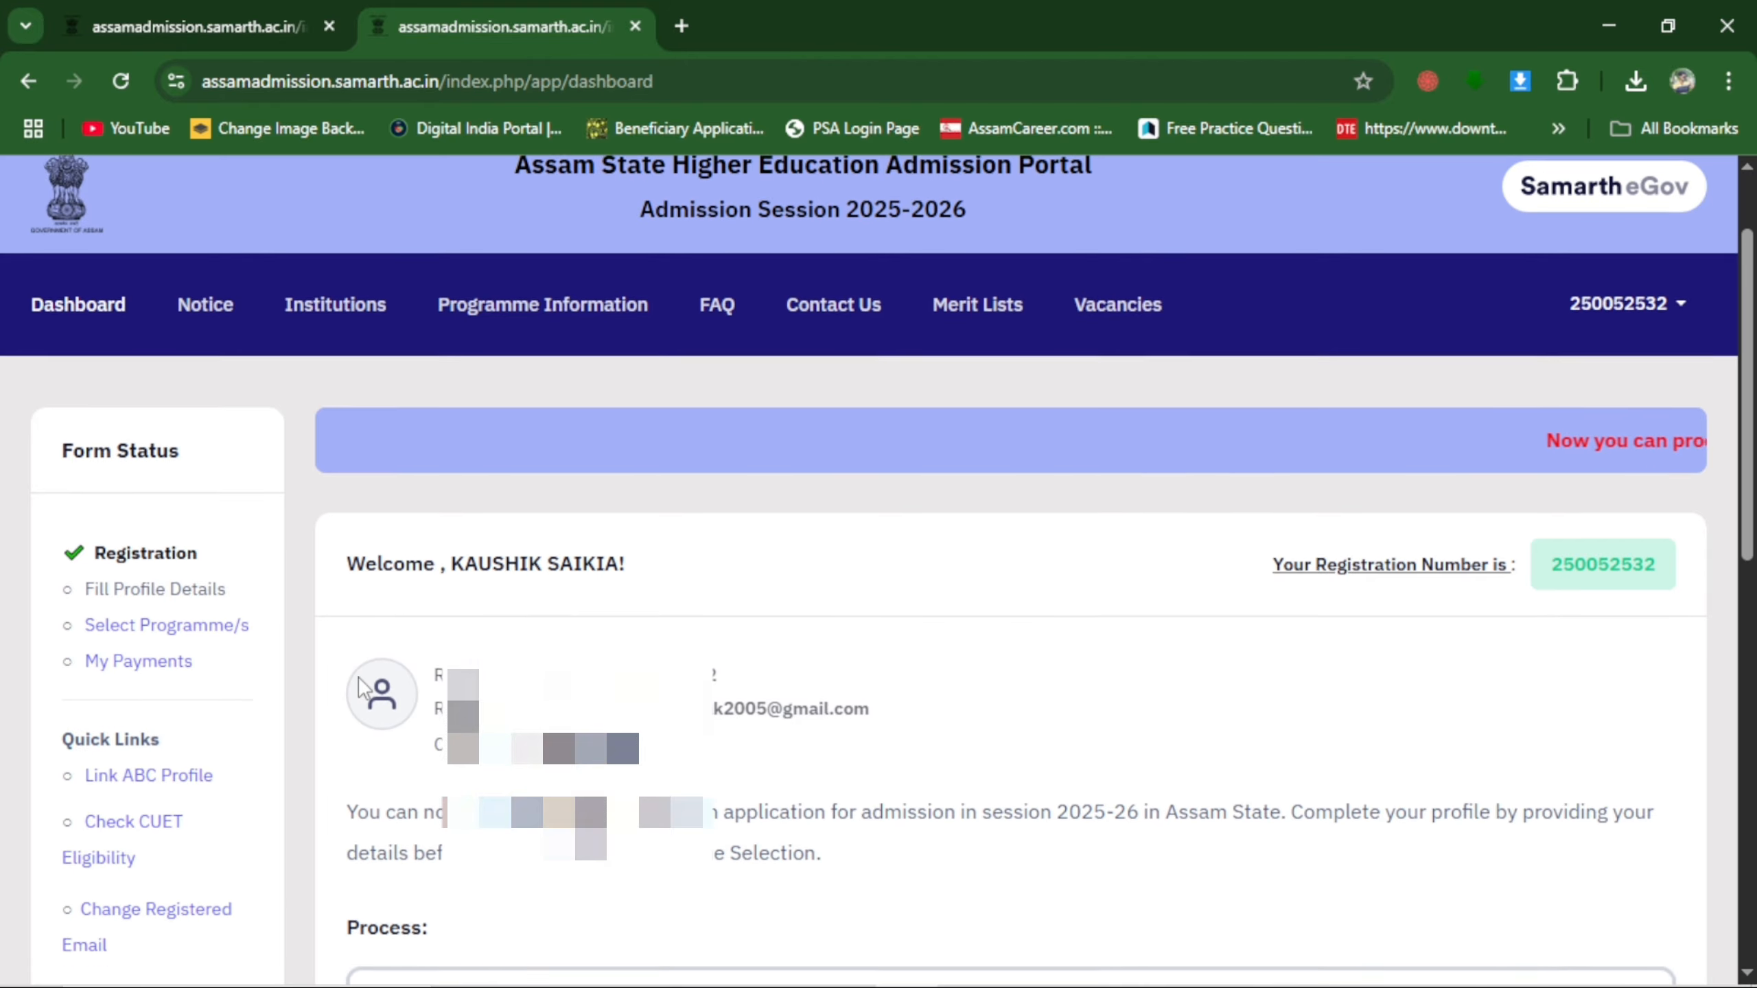
{"action": "scroll", "coordinate": [376, 628], "scroll_direction": "down", "scroll_amount": 2}
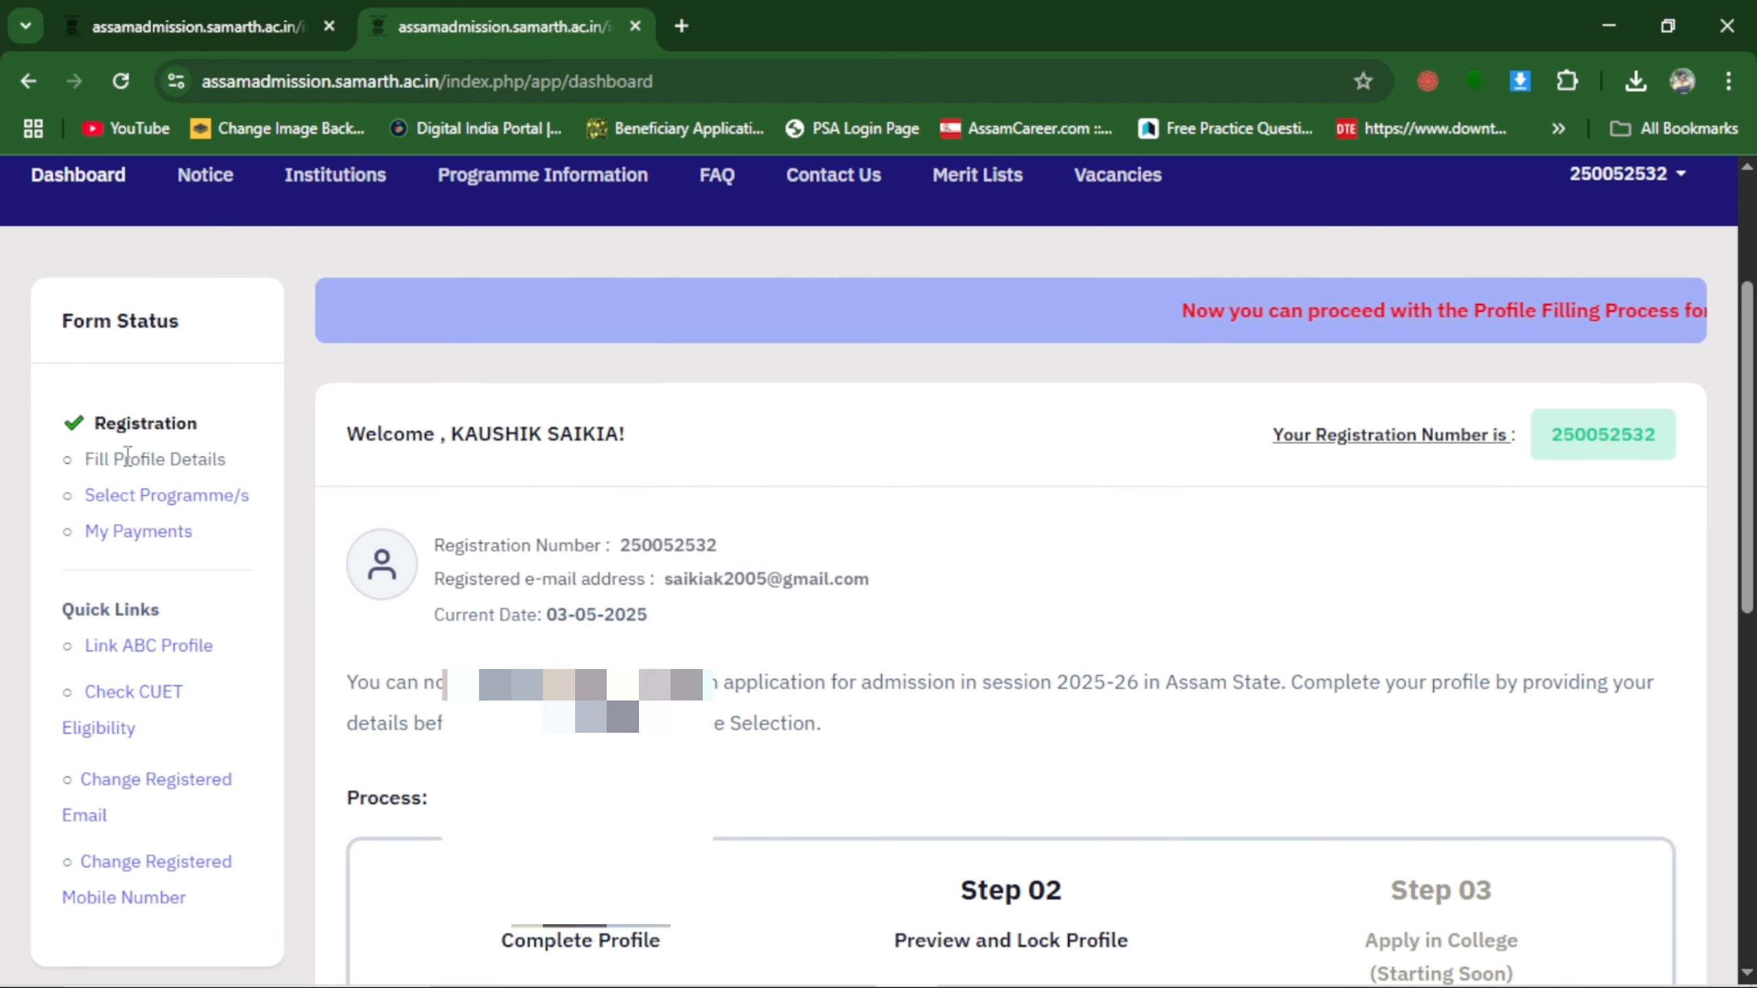
{"action": "scroll", "coordinate": [616, 522], "scroll_direction": "down", "scroll_amount": 4}
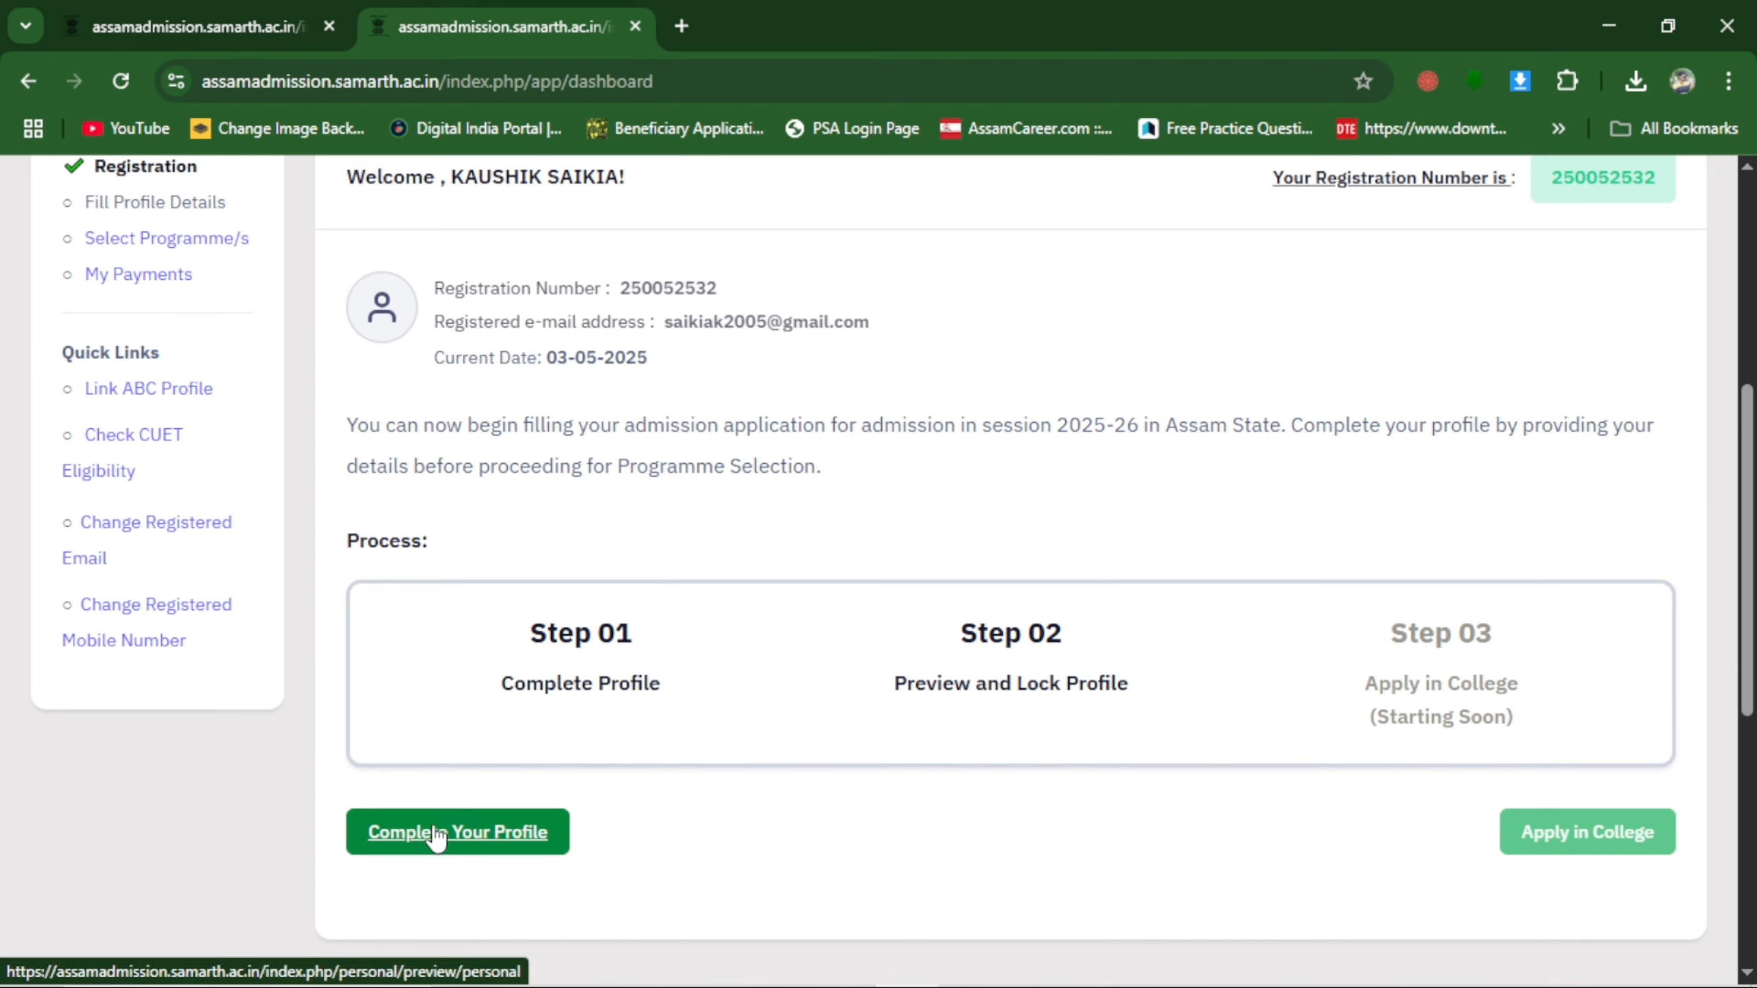
{"action": "left_click", "coordinate": [520, 845]}
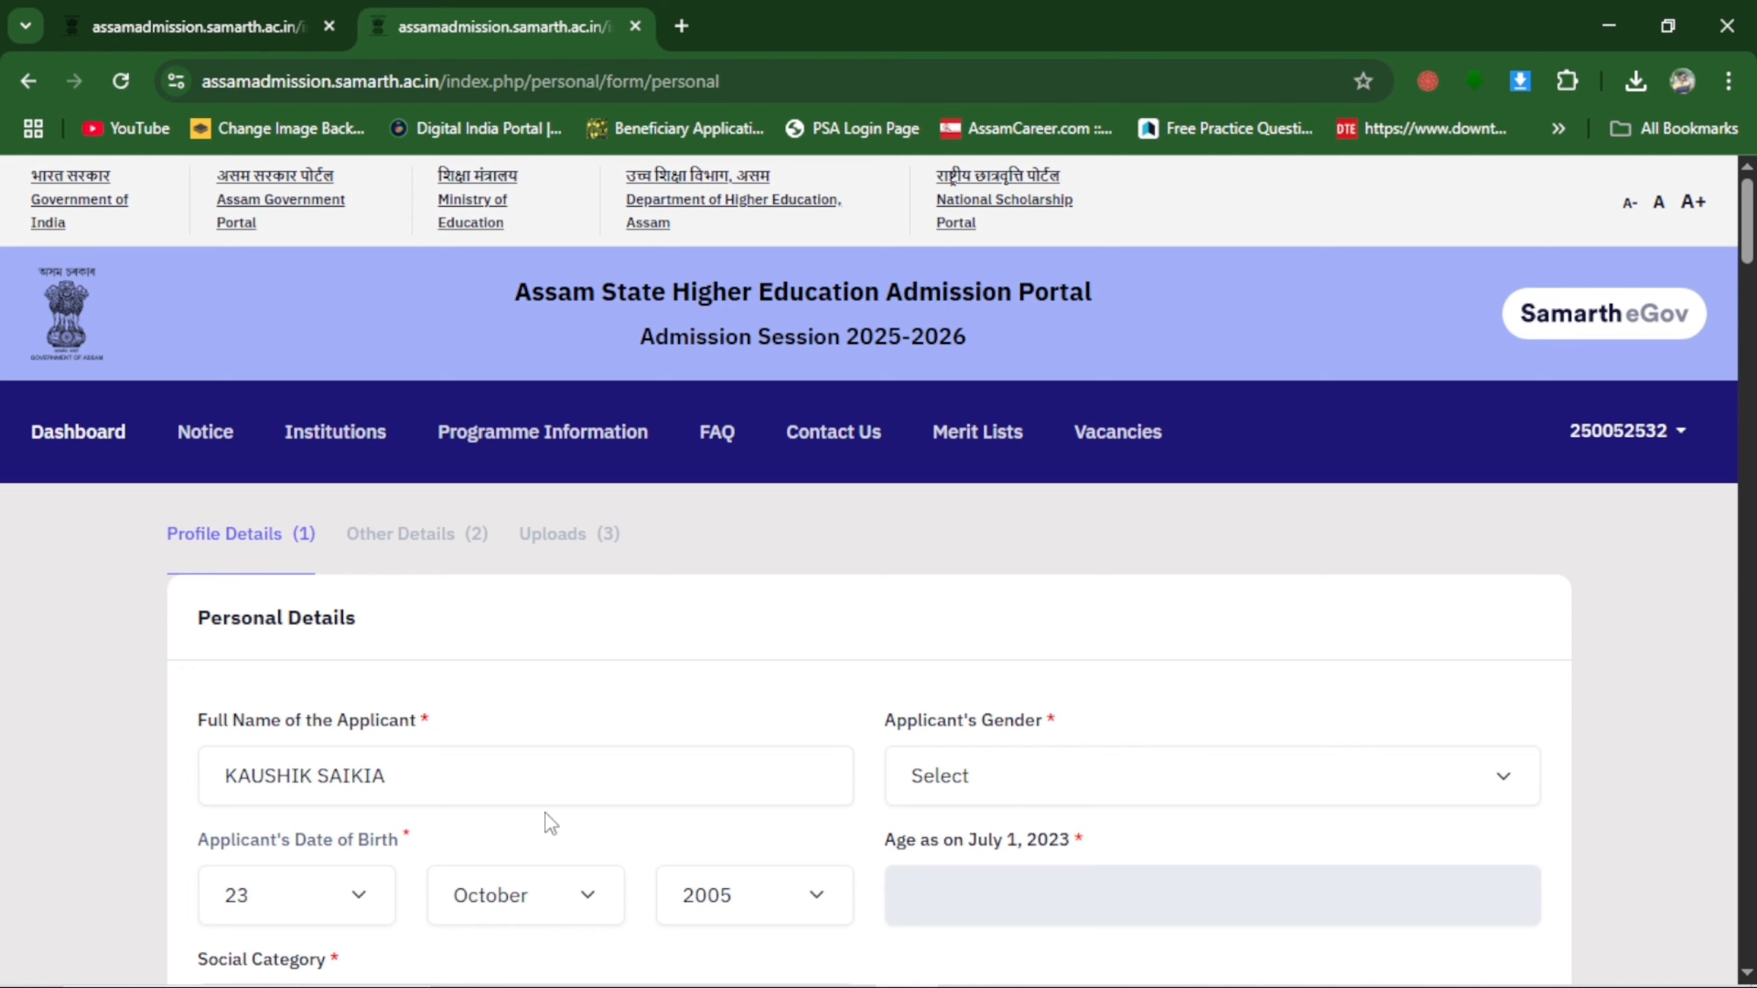
Set the applicant's gender to Male and the social category to EWS in the personal details.
{"action": "scroll", "coordinate": [616, 702], "scroll_direction": "down", "scroll_amount": 2}
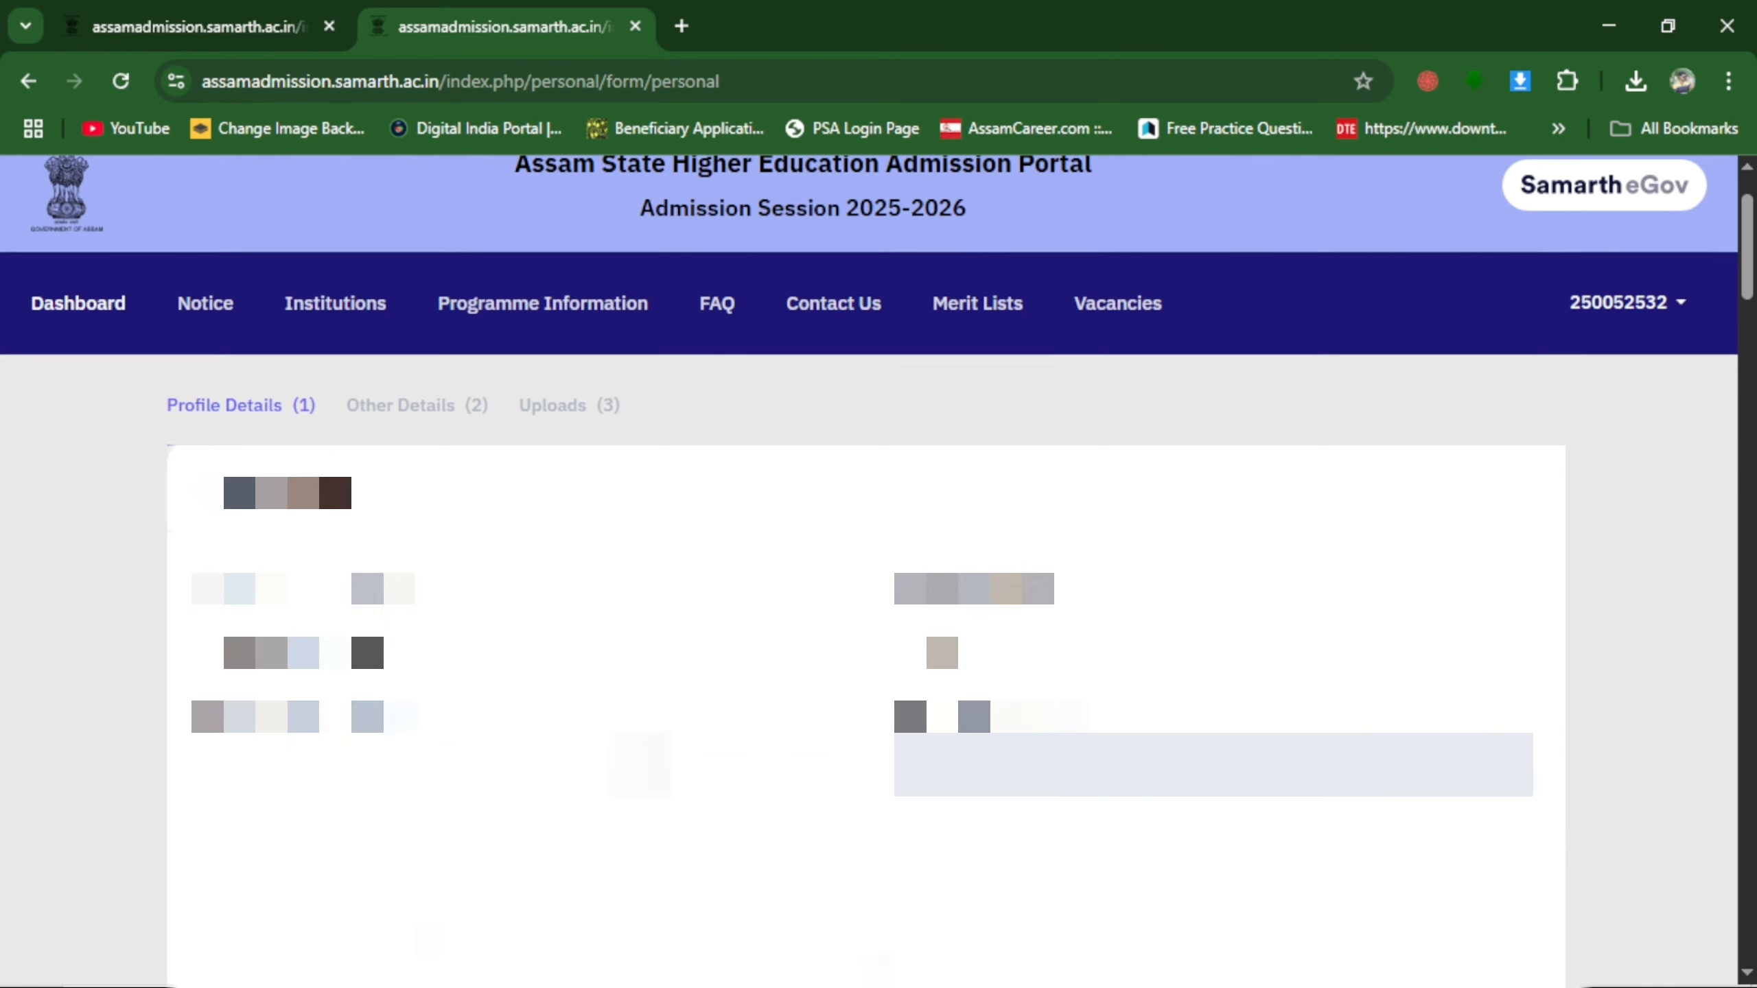
{"action": "scroll", "coordinate": [879, 571], "scroll_direction": "down", "scroll_amount": 2}
{"action": "left_click", "coordinate": [978, 520]}
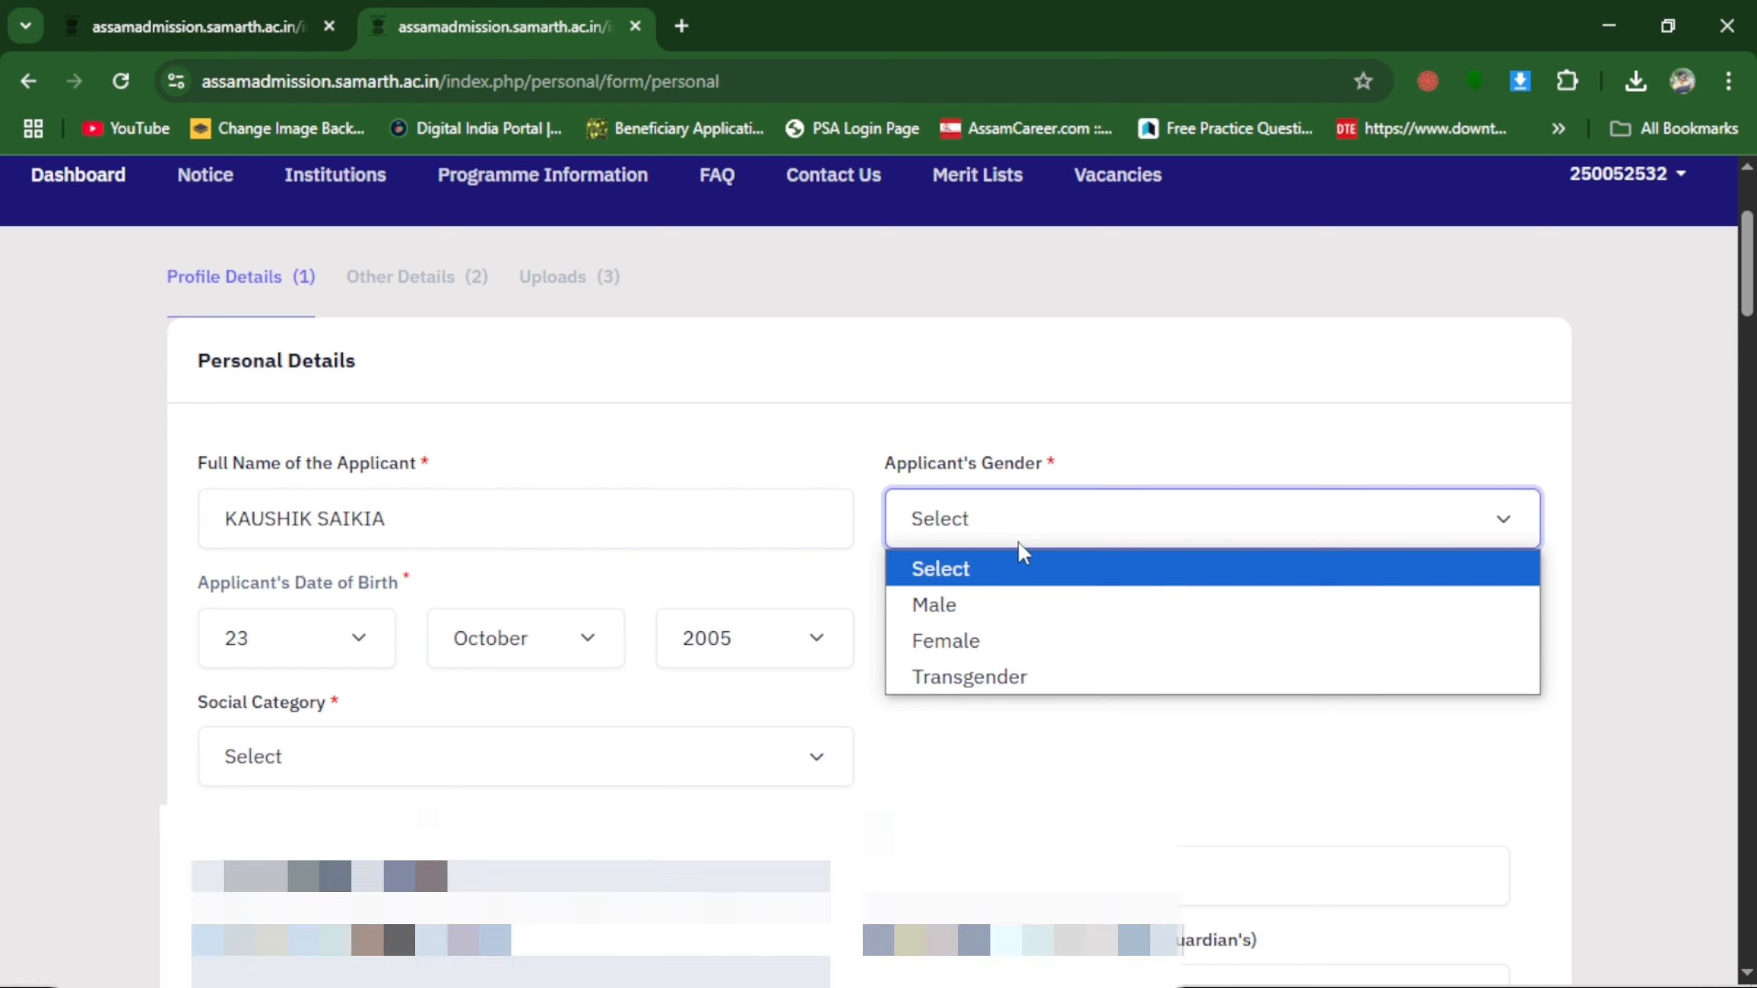
{"action": "left_click", "coordinate": [961, 621]}
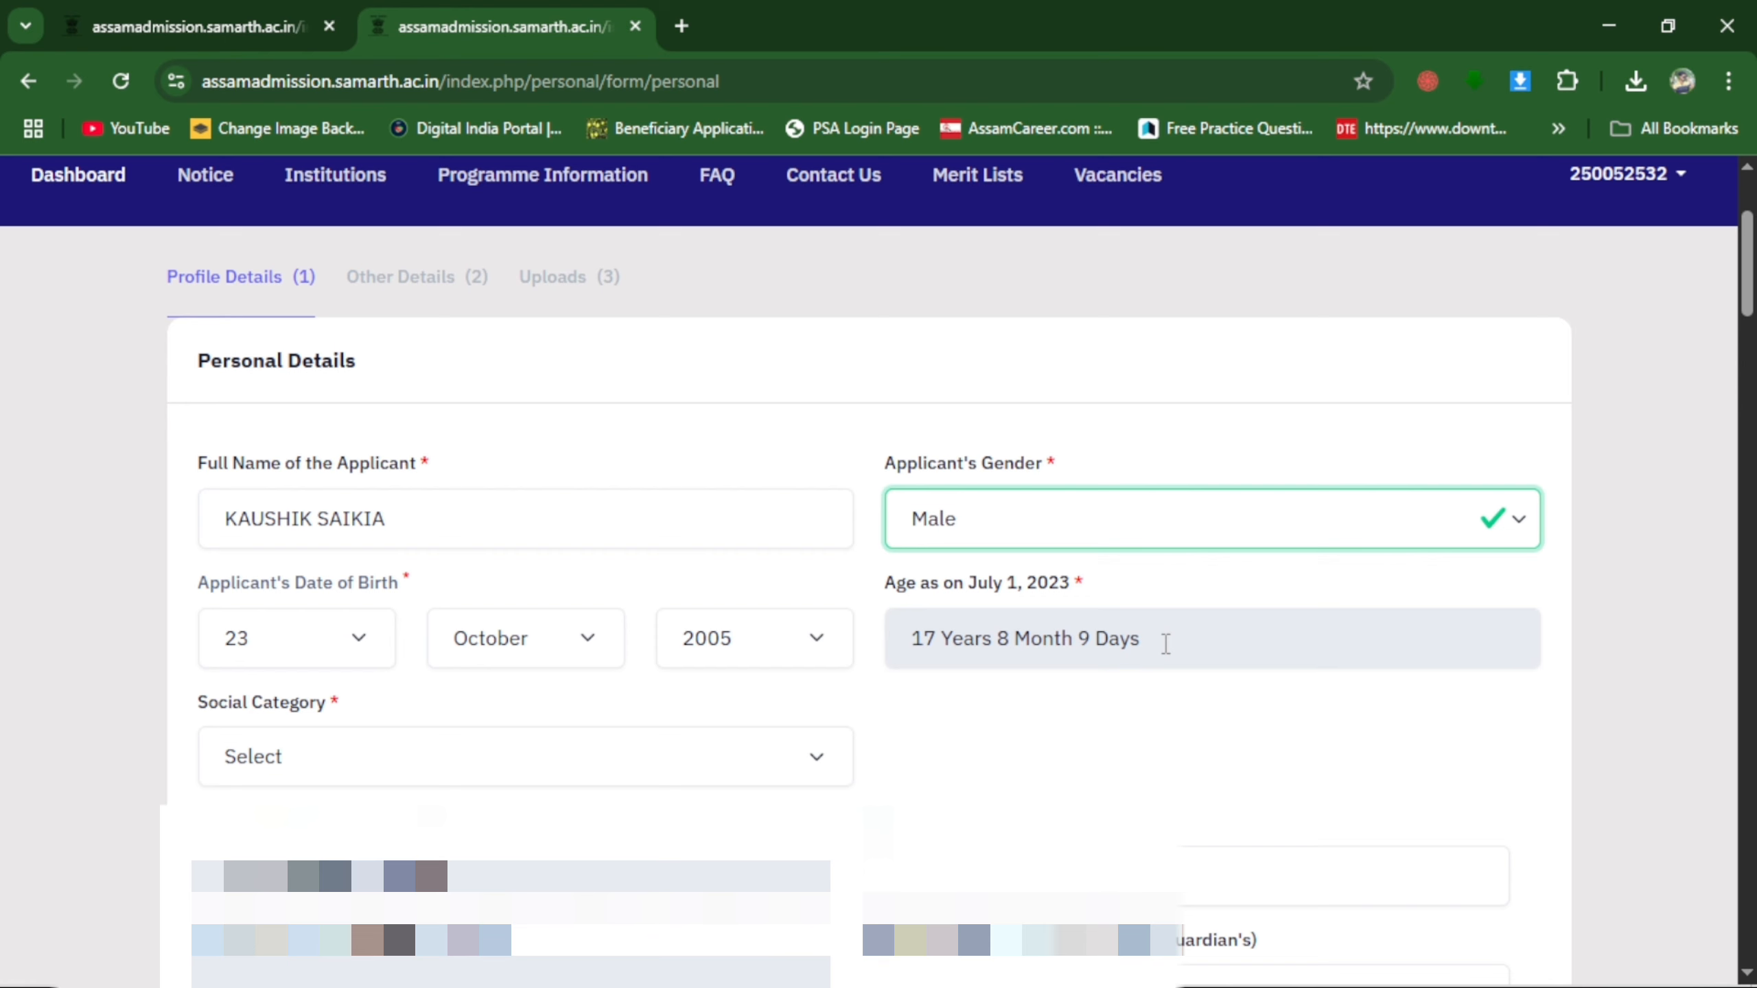
{"action": "scroll", "coordinate": [739, 747], "scroll_direction": "down", "scroll_amount": 2}
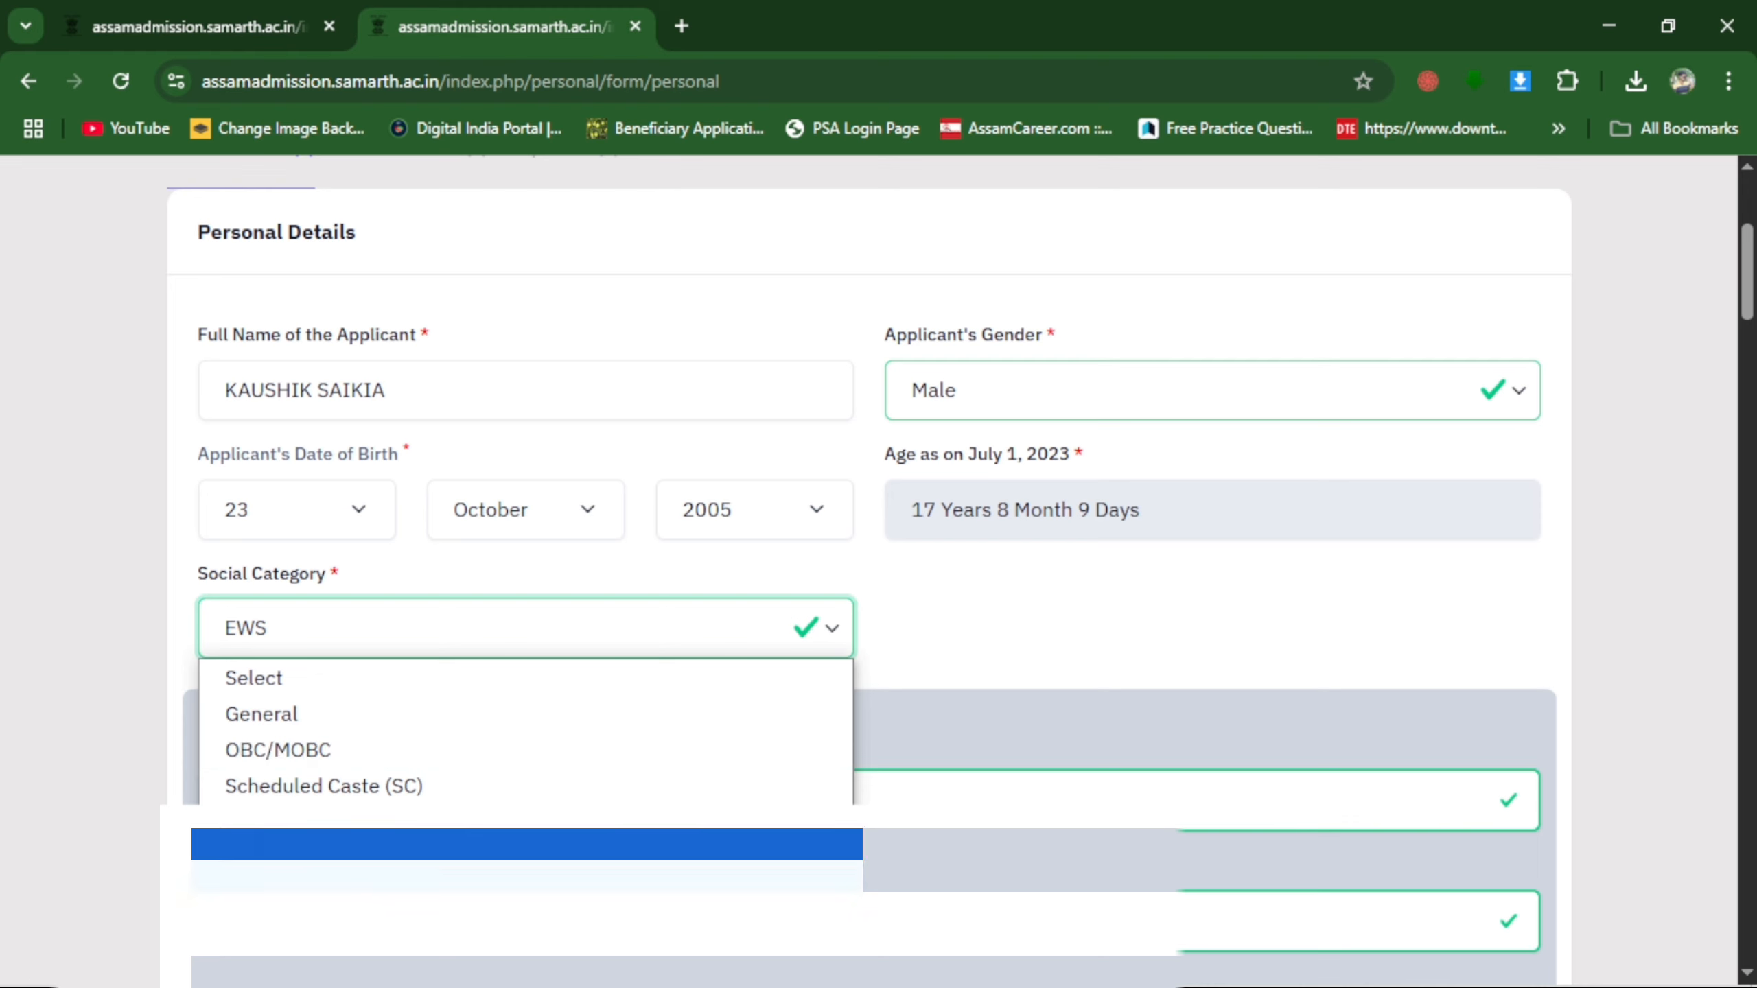
{"action": "left_click", "coordinate": [298, 858]}
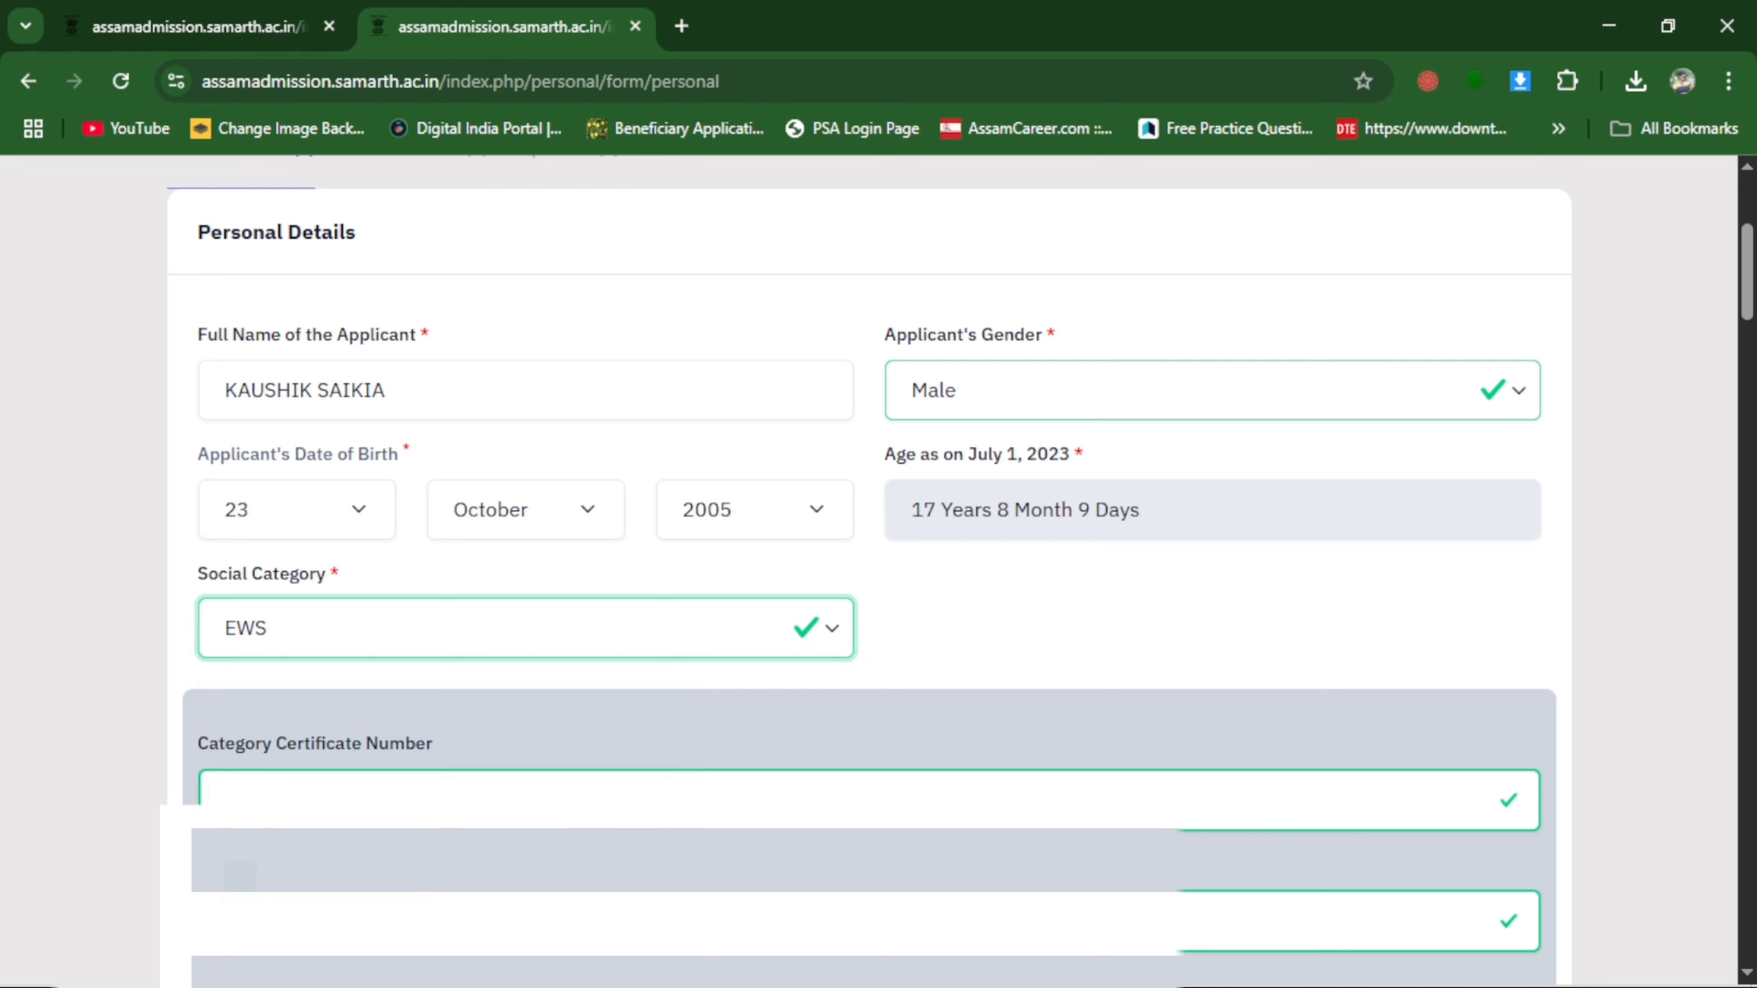
Choose the applicant's blood group in the personal details, leaving the optional category certificate and alternate contact fields blank.
{"action": "scroll", "coordinate": [488, 666], "scroll_direction": "down", "scroll_amount": 3}
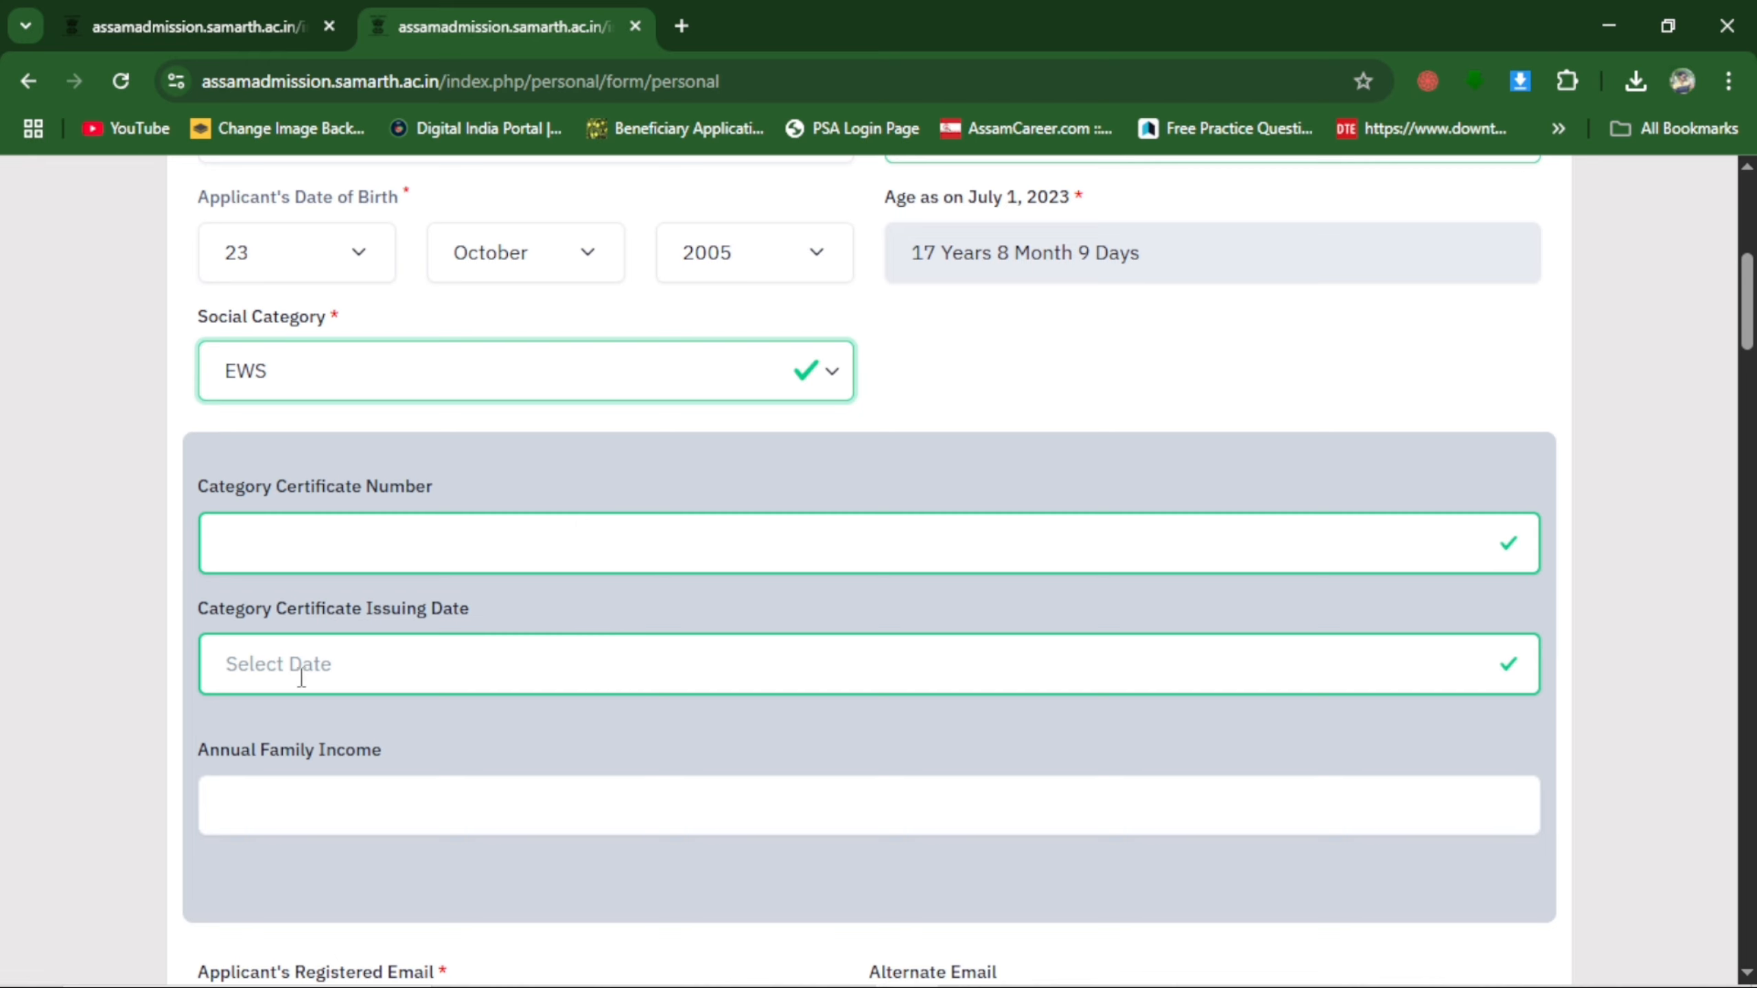
{"action": "scroll", "coordinate": [478, 745], "scroll_direction": "down", "scroll_amount": 3}
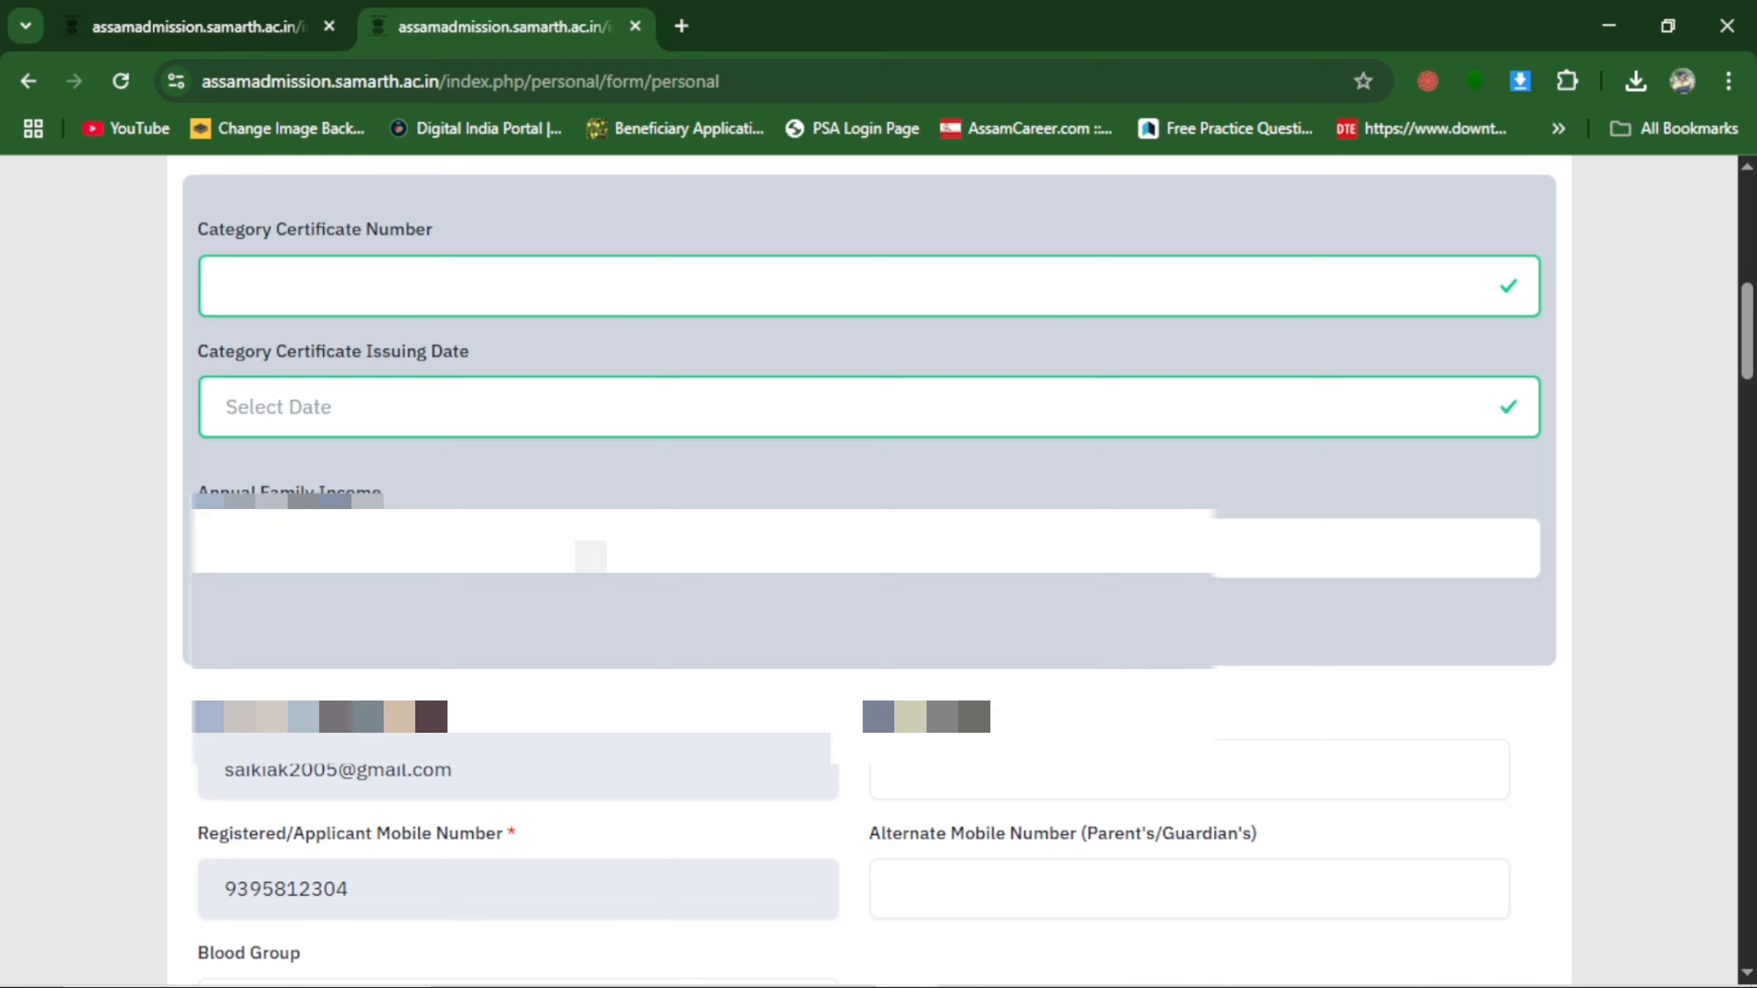
{"action": "scroll", "coordinate": [878, 568], "scroll_direction": "down", "scroll_amount": 3}
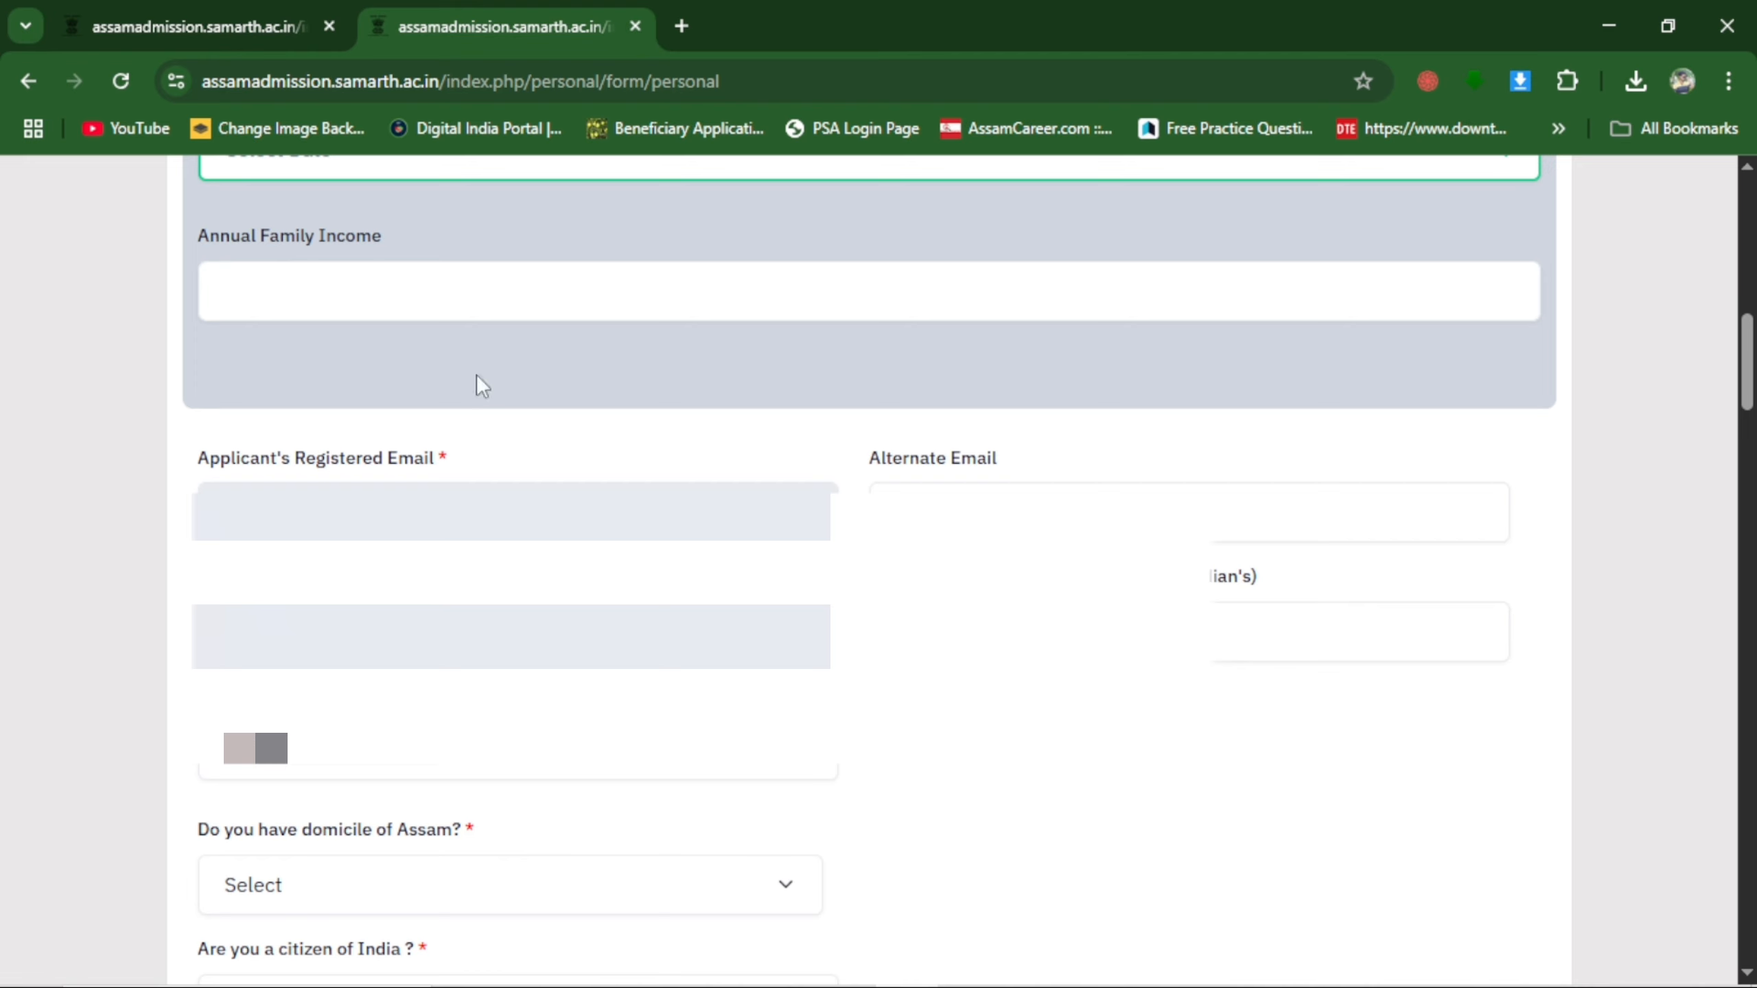
{"action": "scroll", "coordinate": [480, 442], "scroll_direction": "down", "scroll_amount": 2}
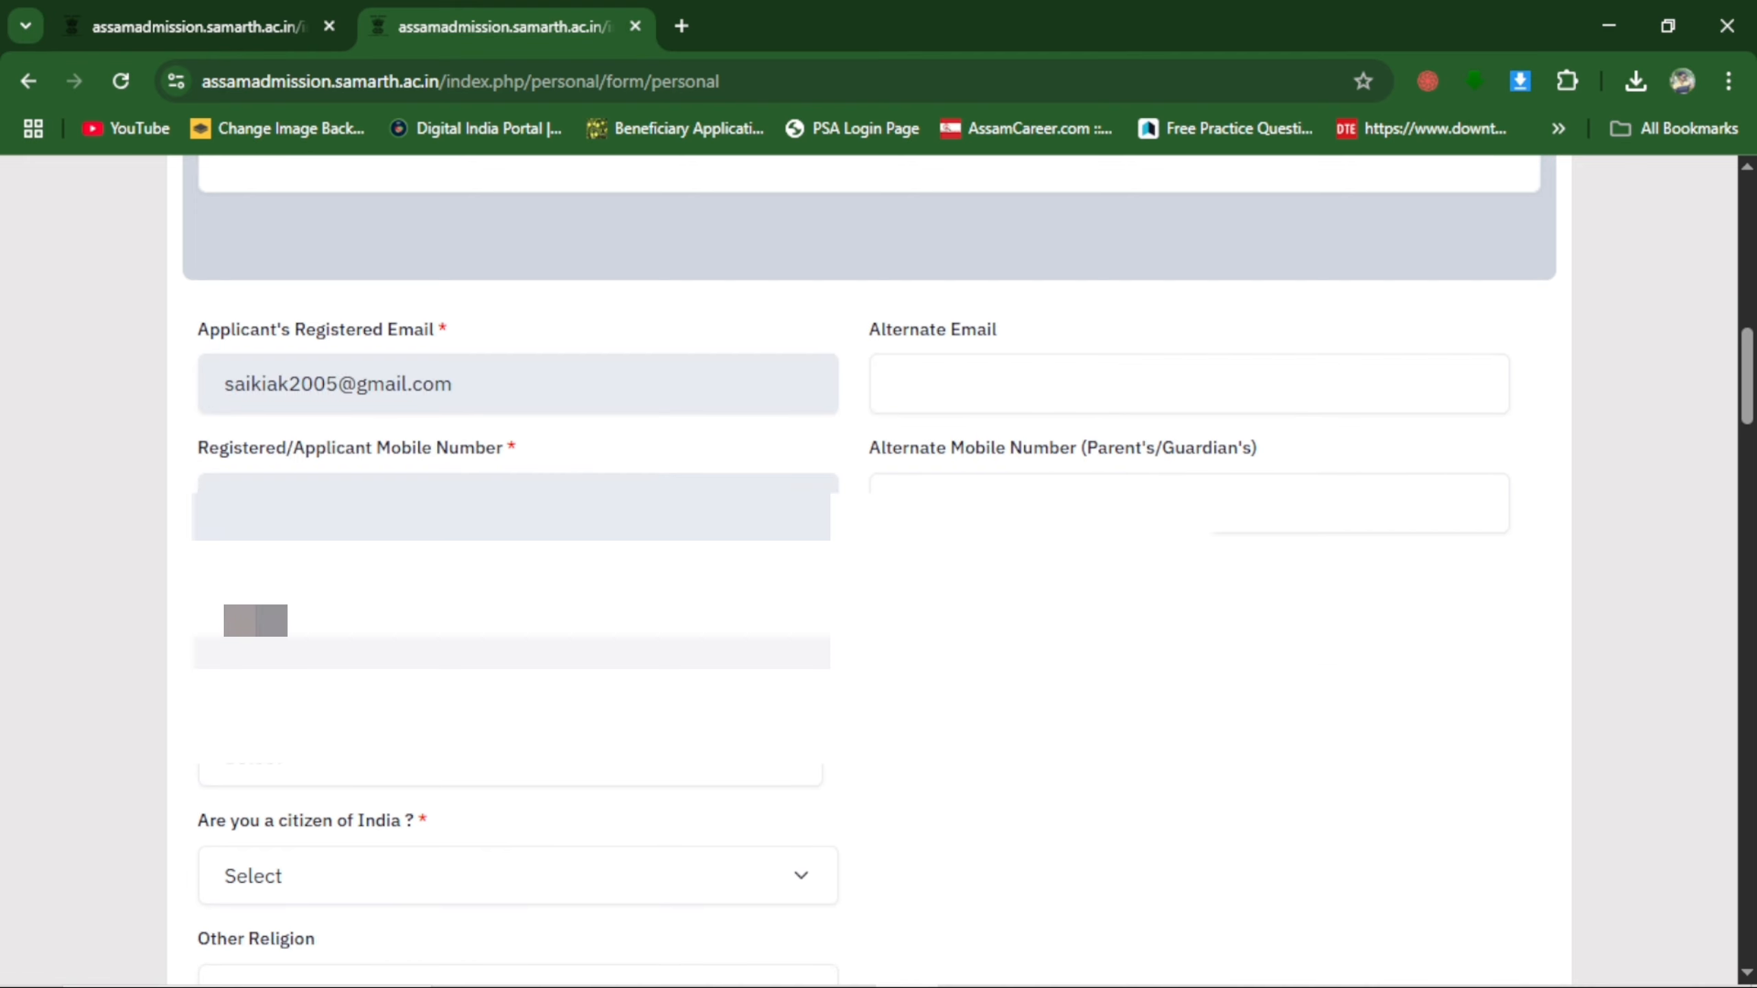
{"action": "scroll", "coordinate": [514, 503], "scroll_direction": "down", "scroll_amount": 4}
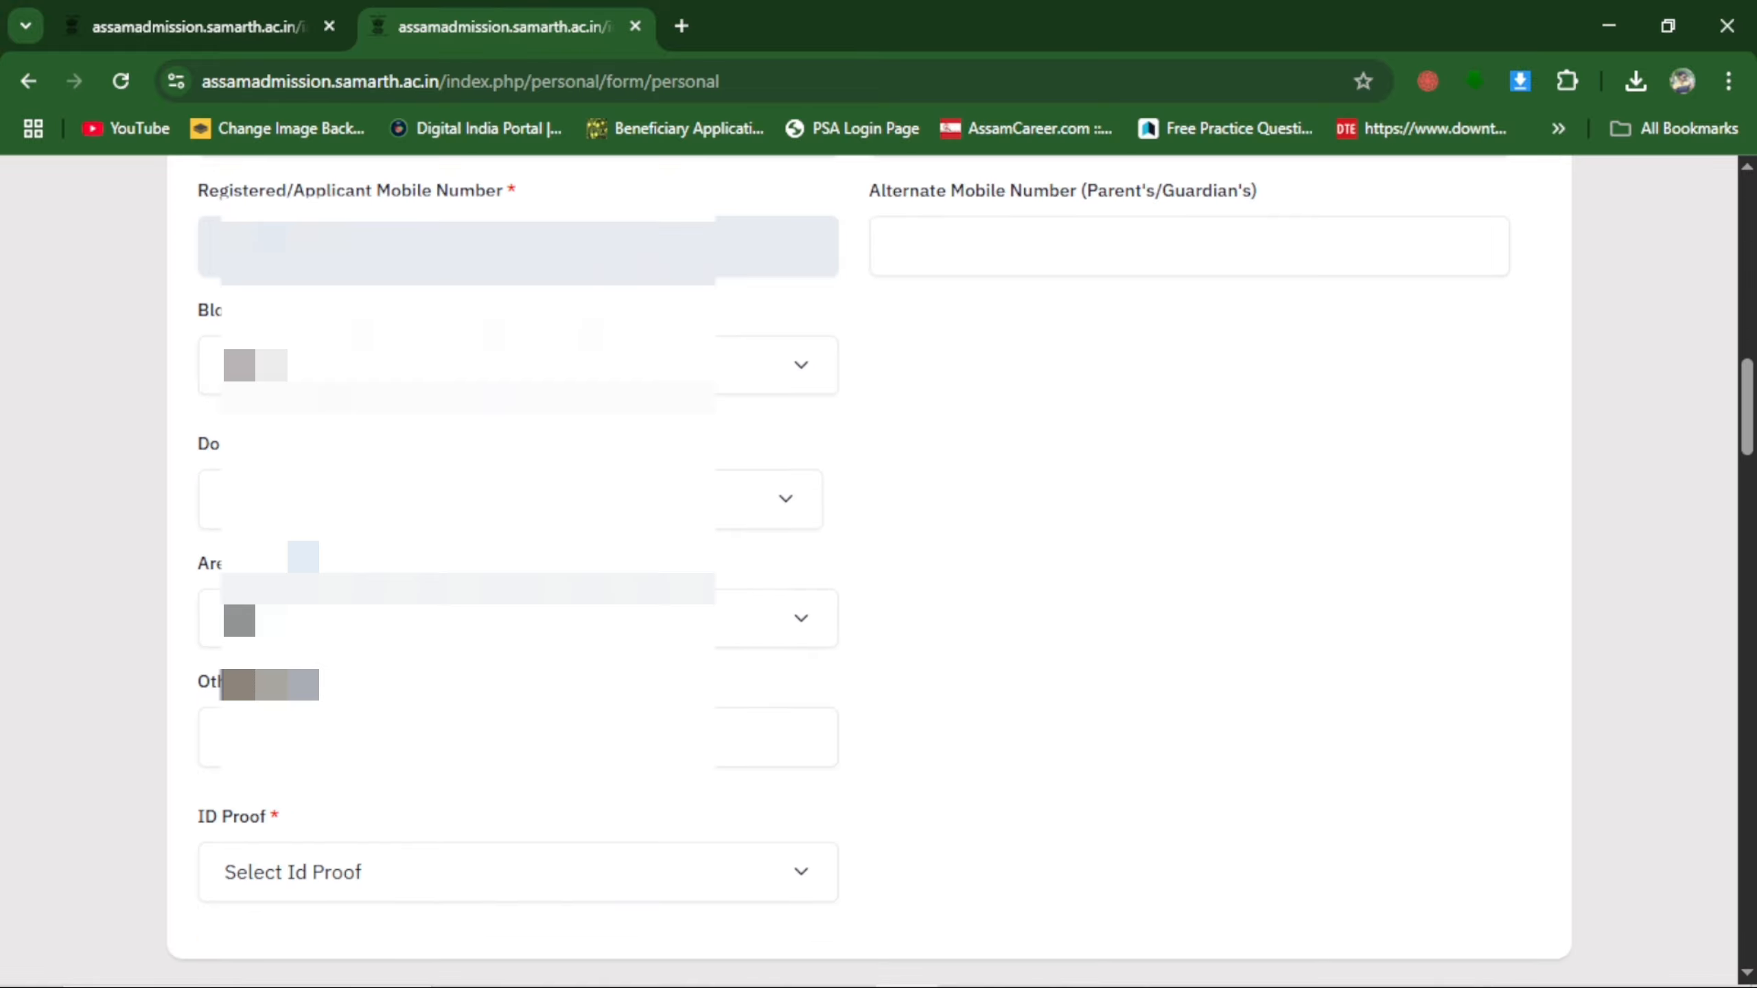
{"action": "left_click", "coordinate": [470, 366]}
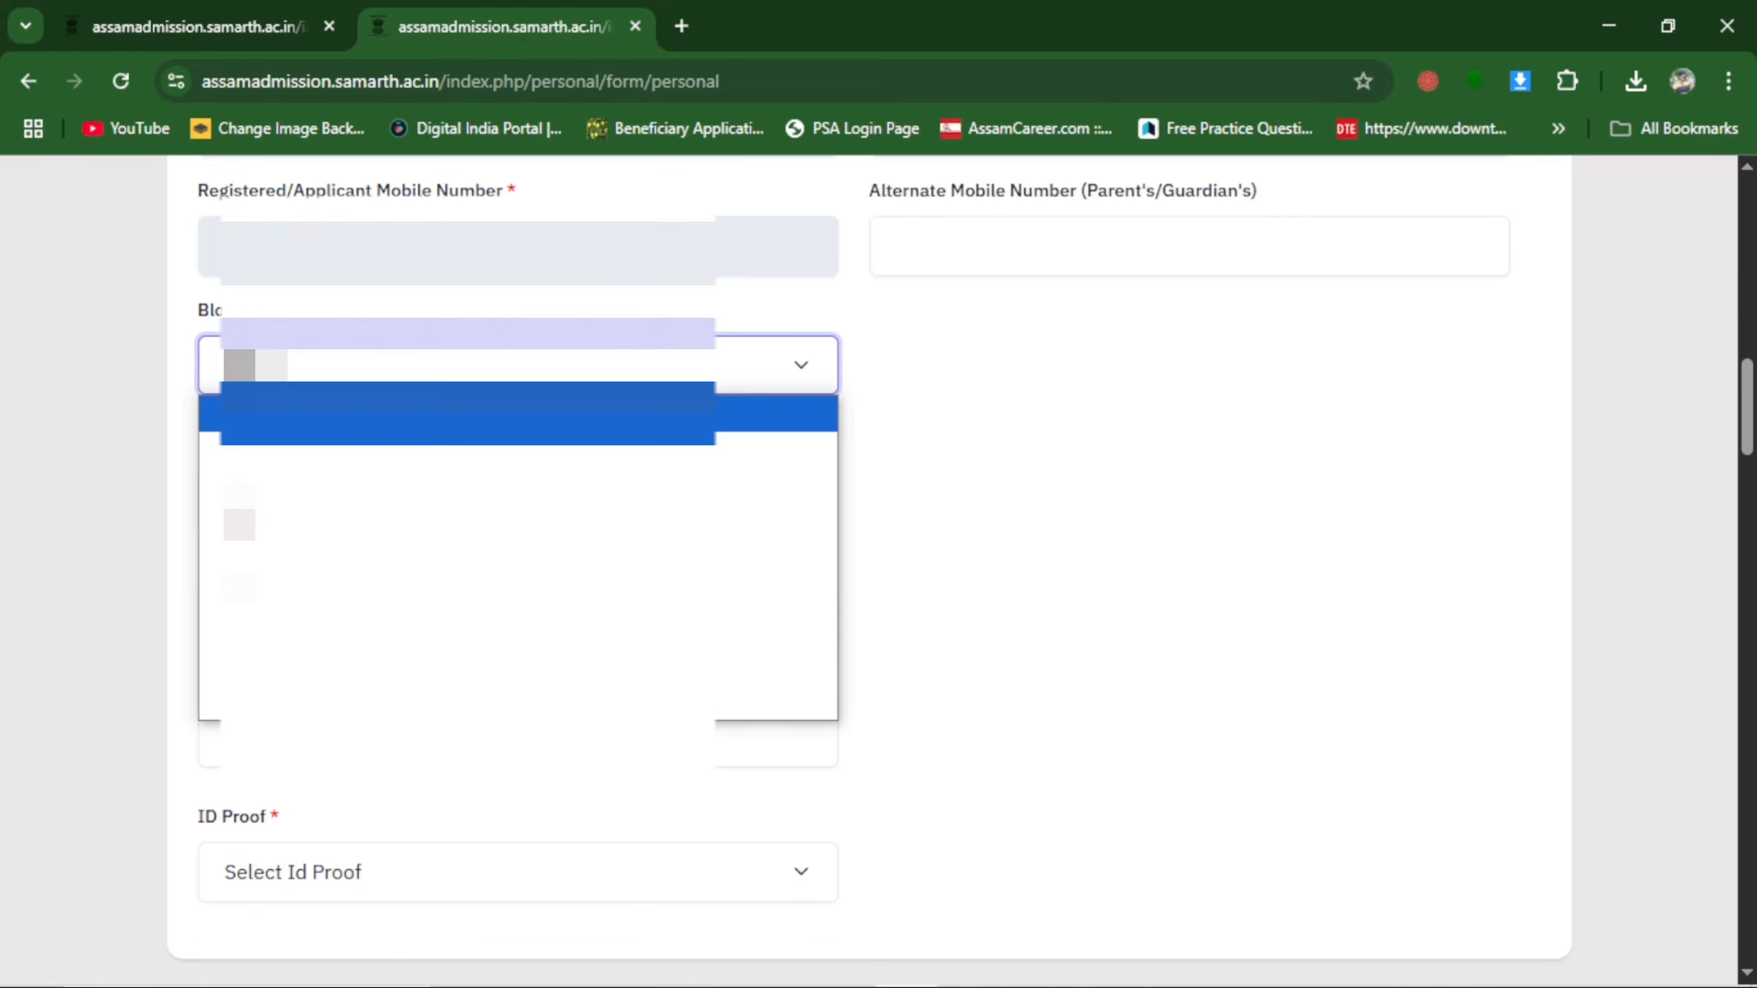
{"action": "left_click", "coordinate": [470, 366]}
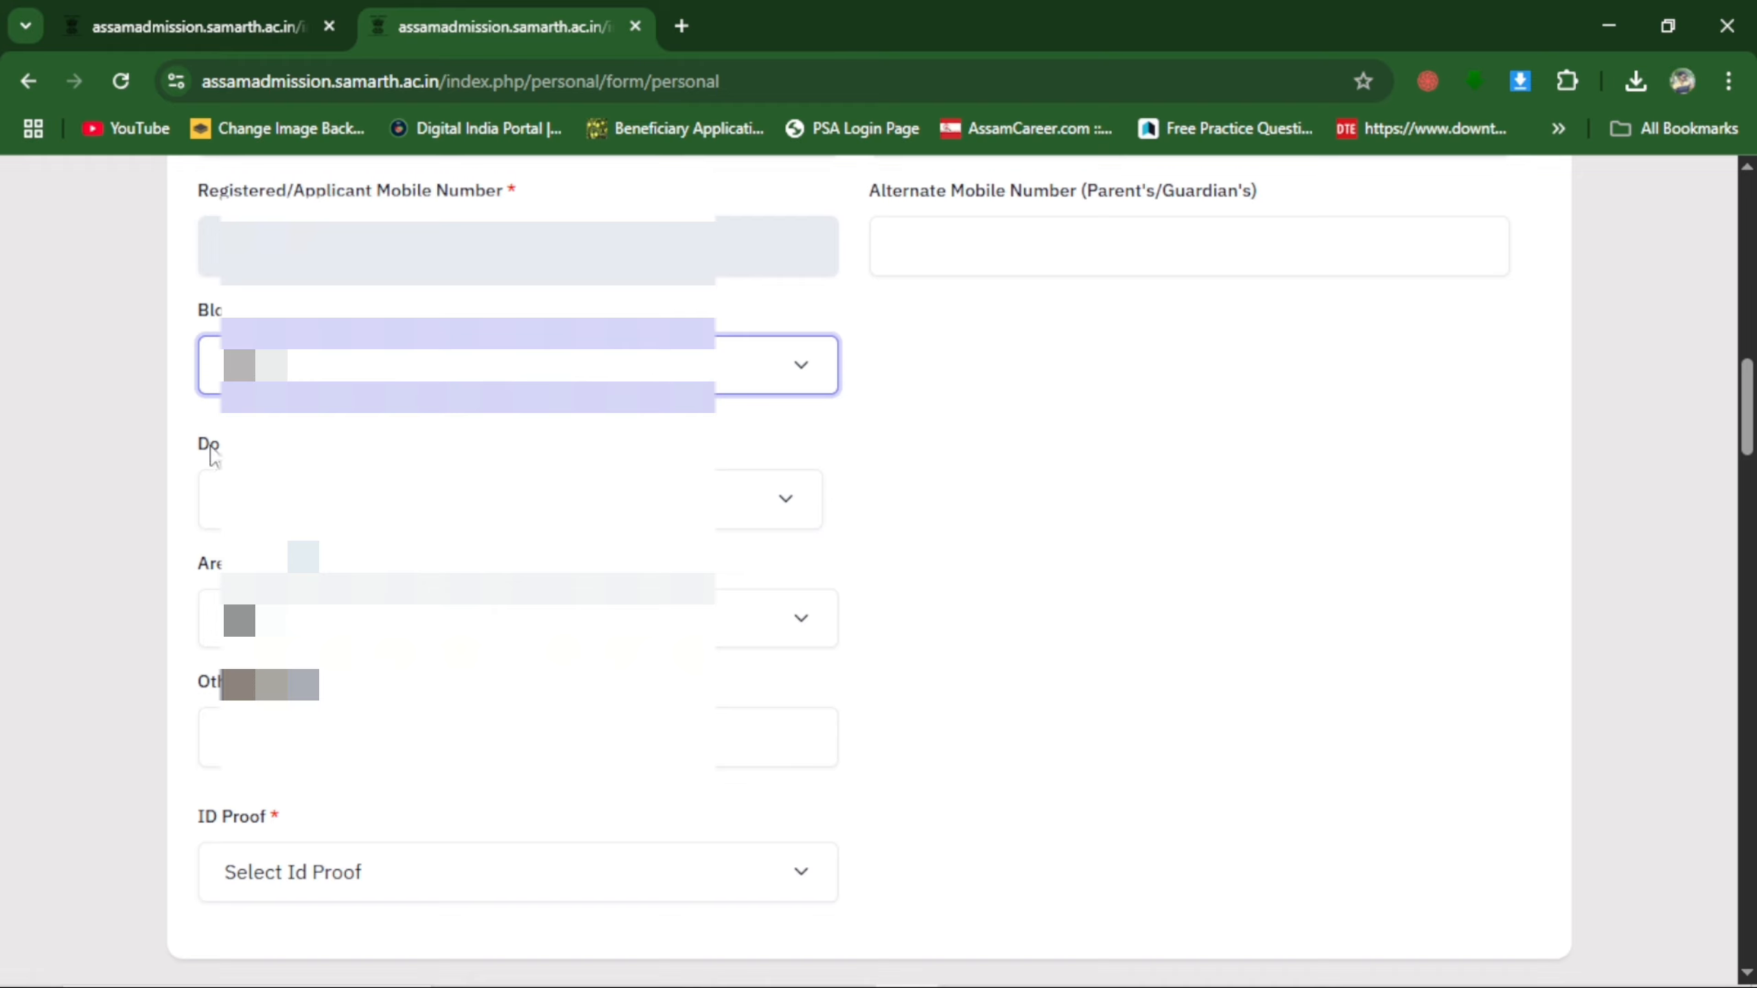
Answer the Assam domicile question and set the citizen of India answer to Yes.
{"action": "left_click", "coordinate": [311, 501]}
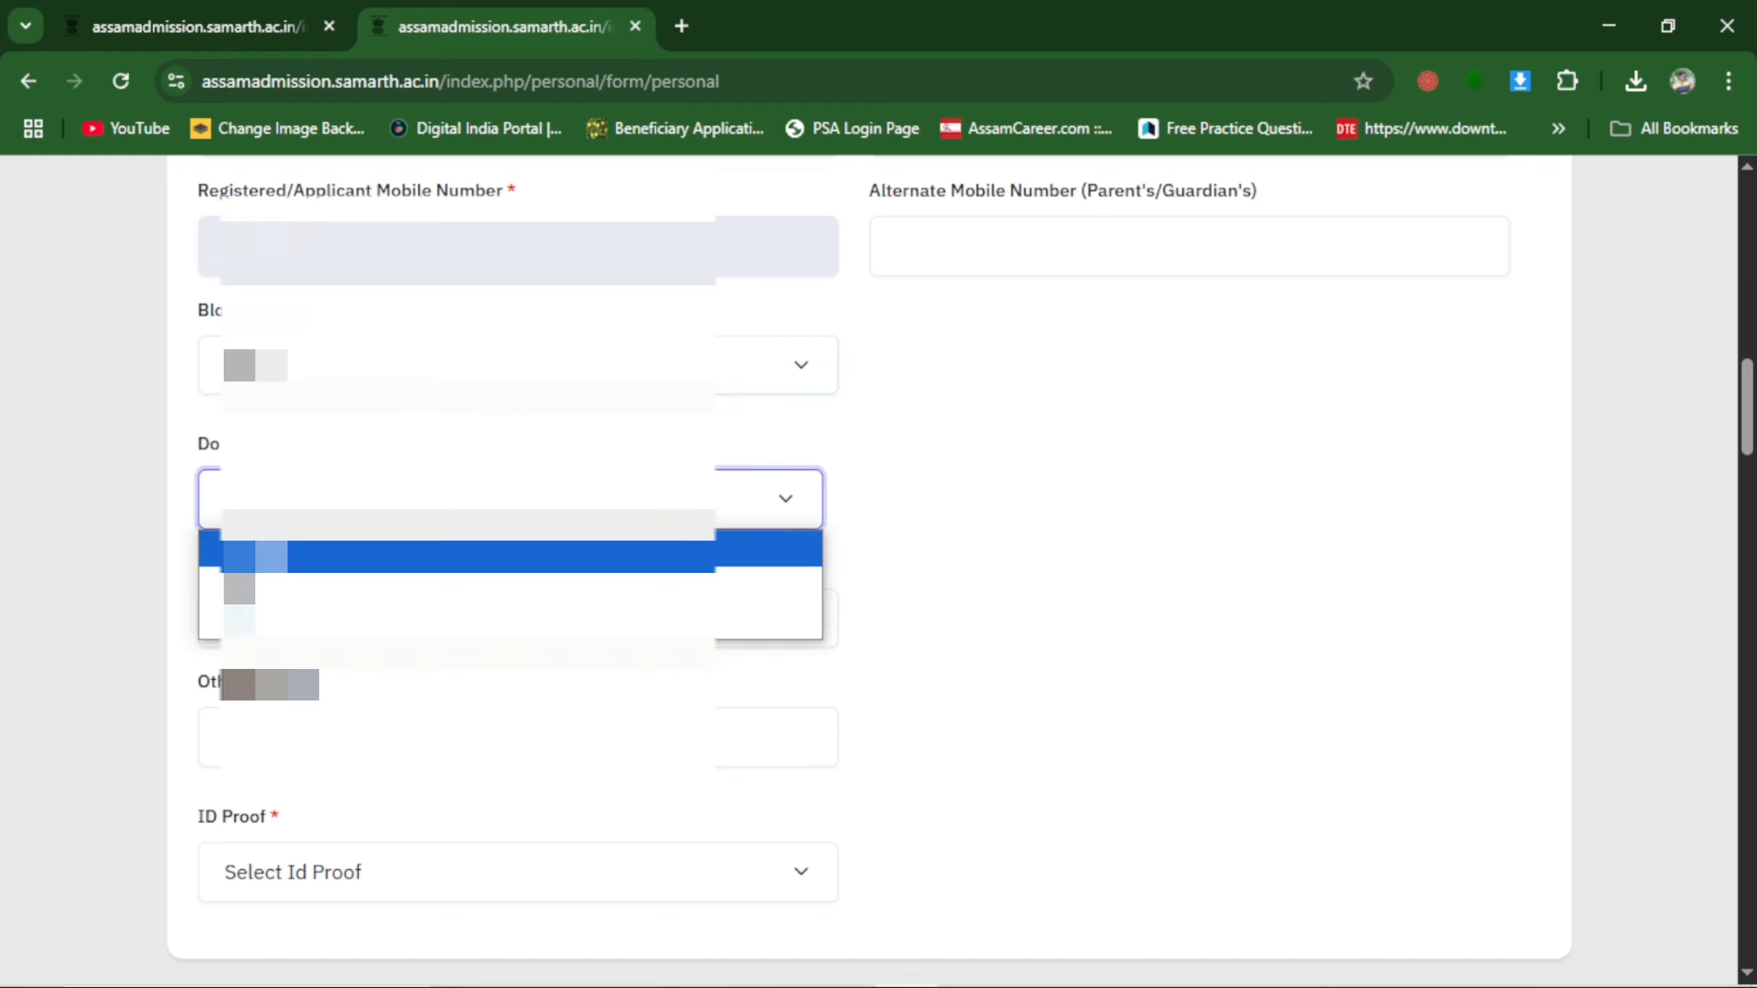
{"action": "left_click", "coordinate": [298, 592]}
{"action": "scroll", "coordinate": [298, 593], "scroll_direction": "down", "scroll_amount": 1}
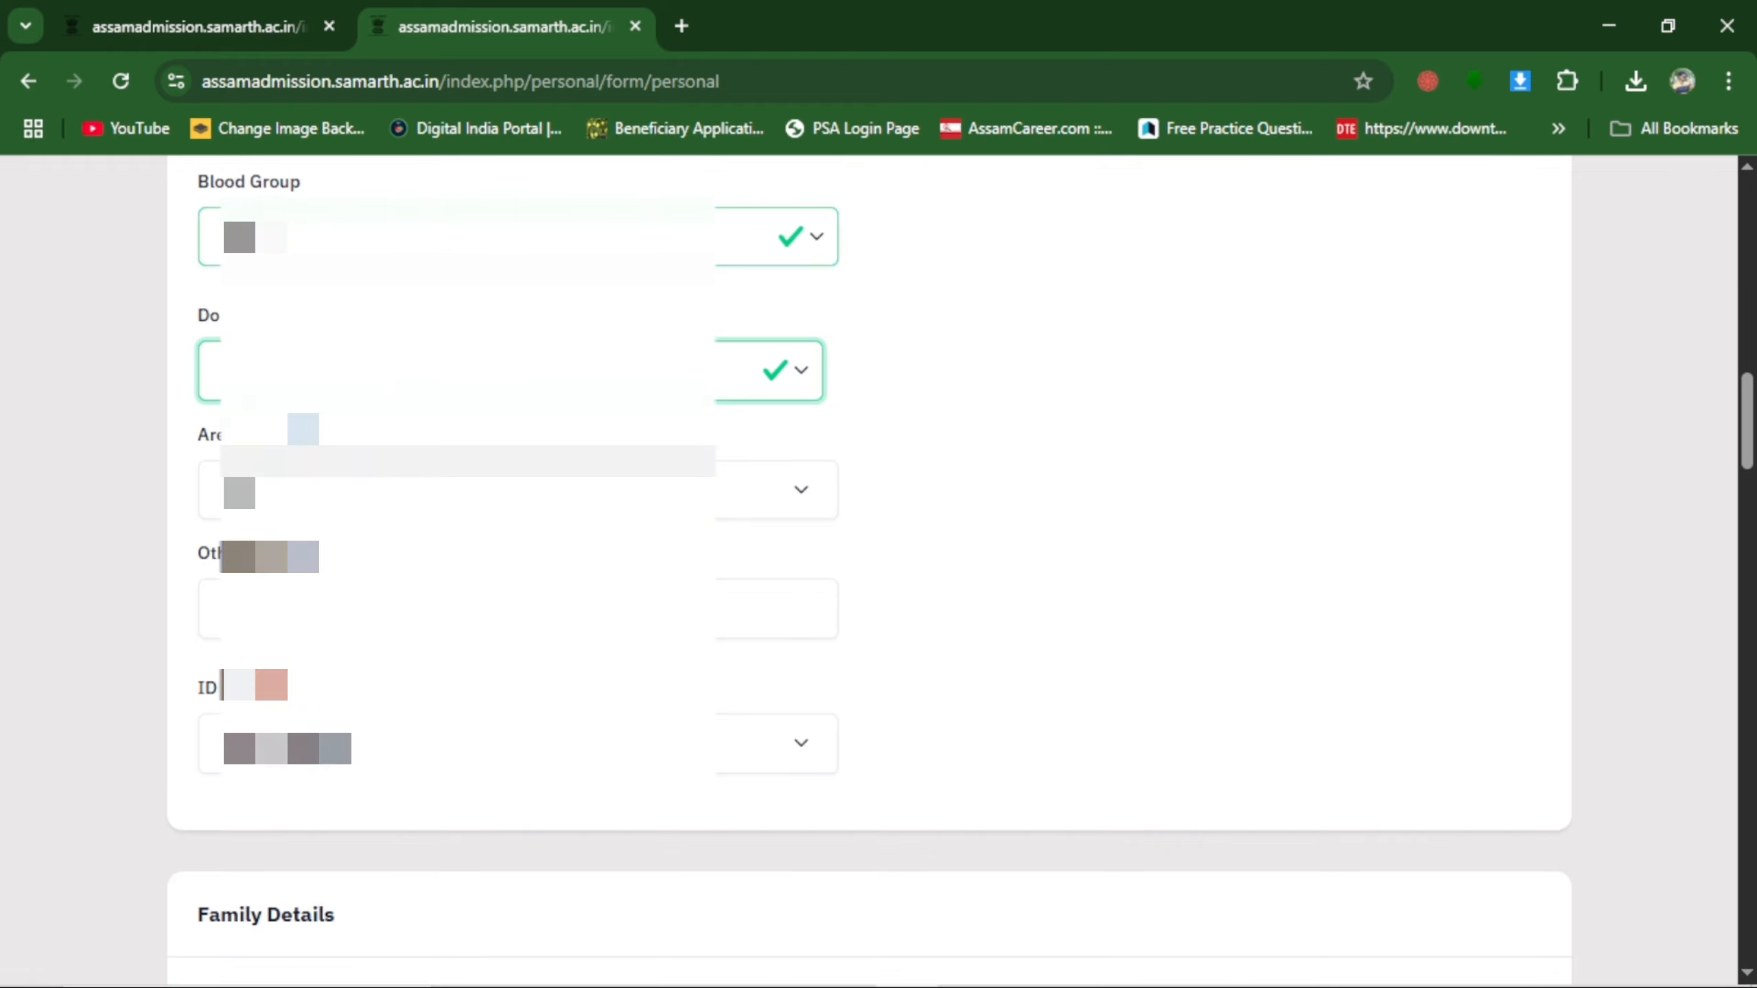
{"action": "left_click", "coordinate": [368, 494]}
{"action": "left_click", "coordinate": [346, 575]}
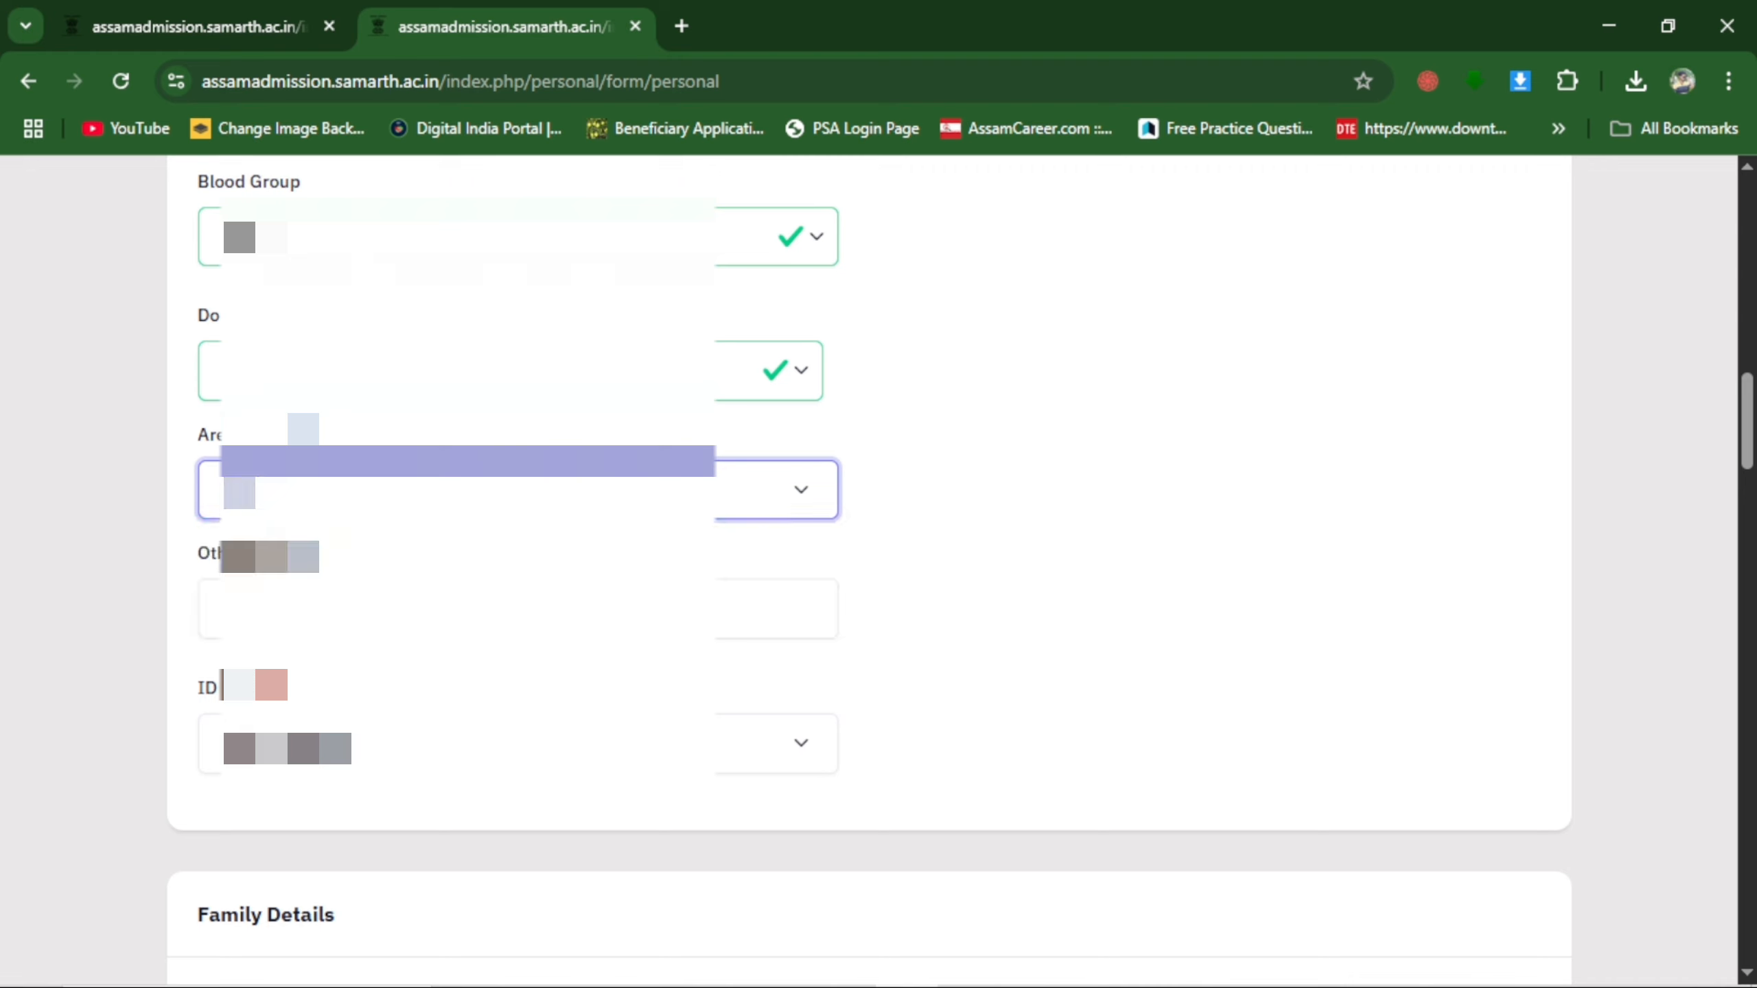
Set the ID proof to Other Valid Govt Identity with photograph, specify aadhaar card as the other proof, and enter the ID proof number.
{"action": "scroll", "coordinate": [878, 554], "scroll_direction": "down", "scroll_amount": 3}
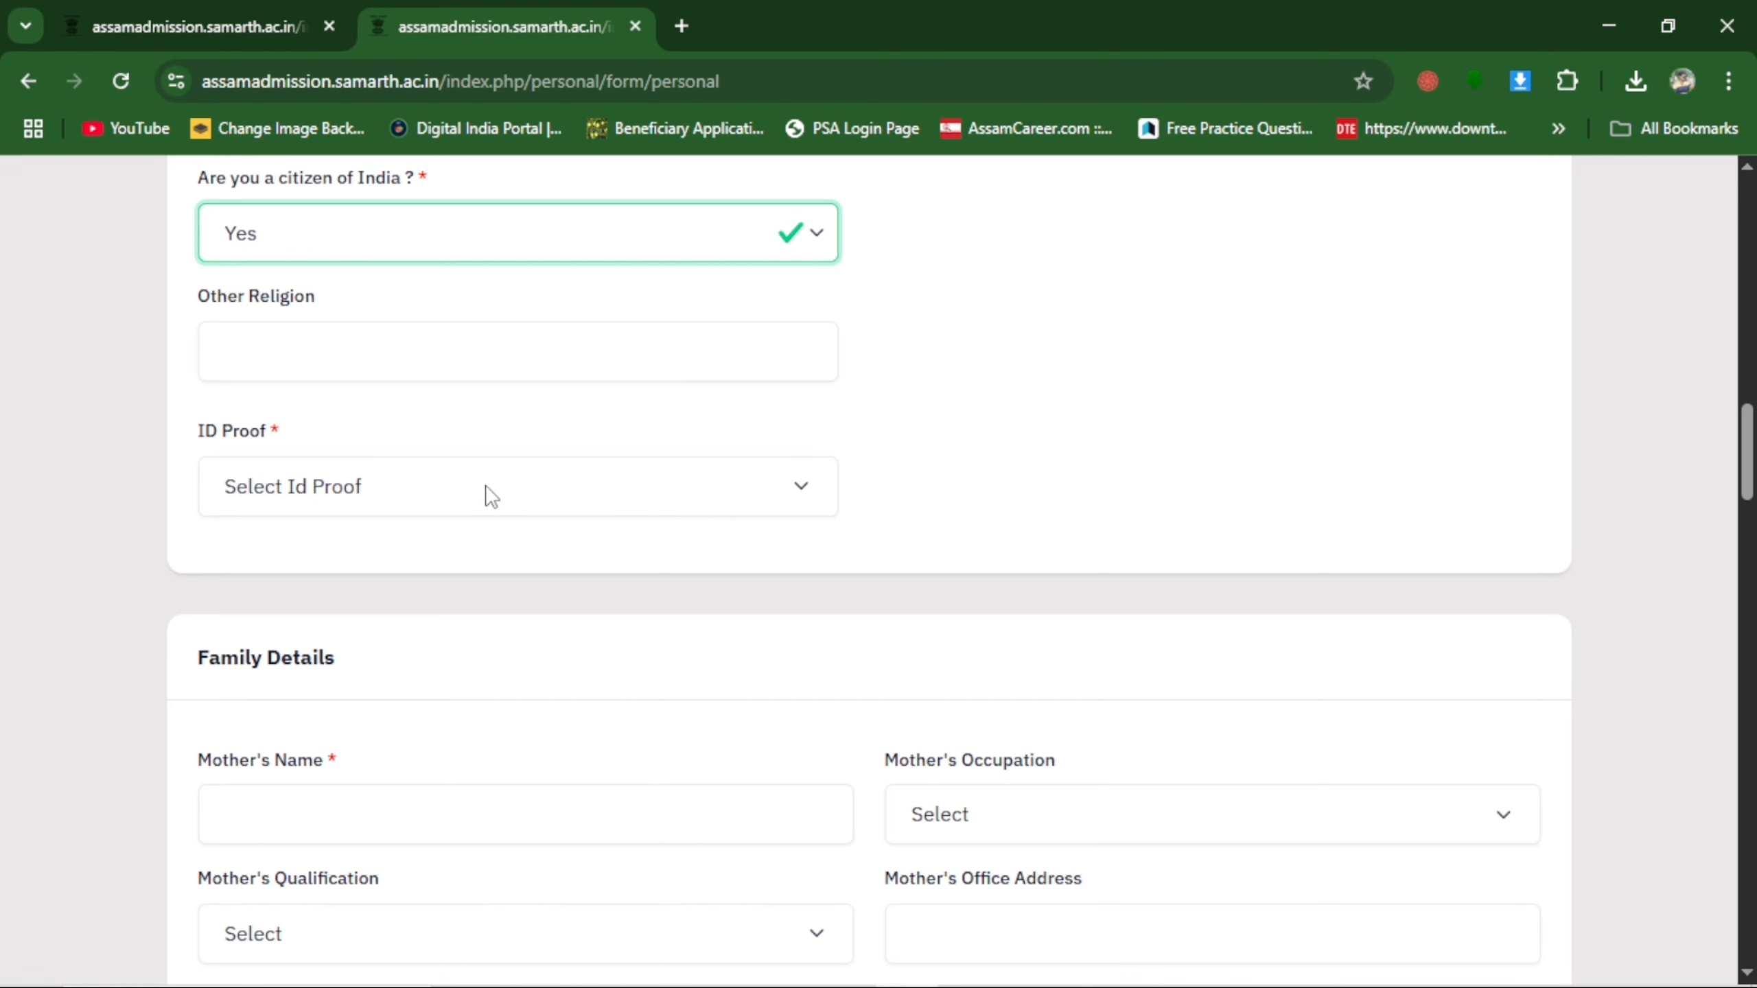
{"action": "left_click", "coordinate": [491, 493]}
{"action": "left_click", "coordinate": [350, 478]}
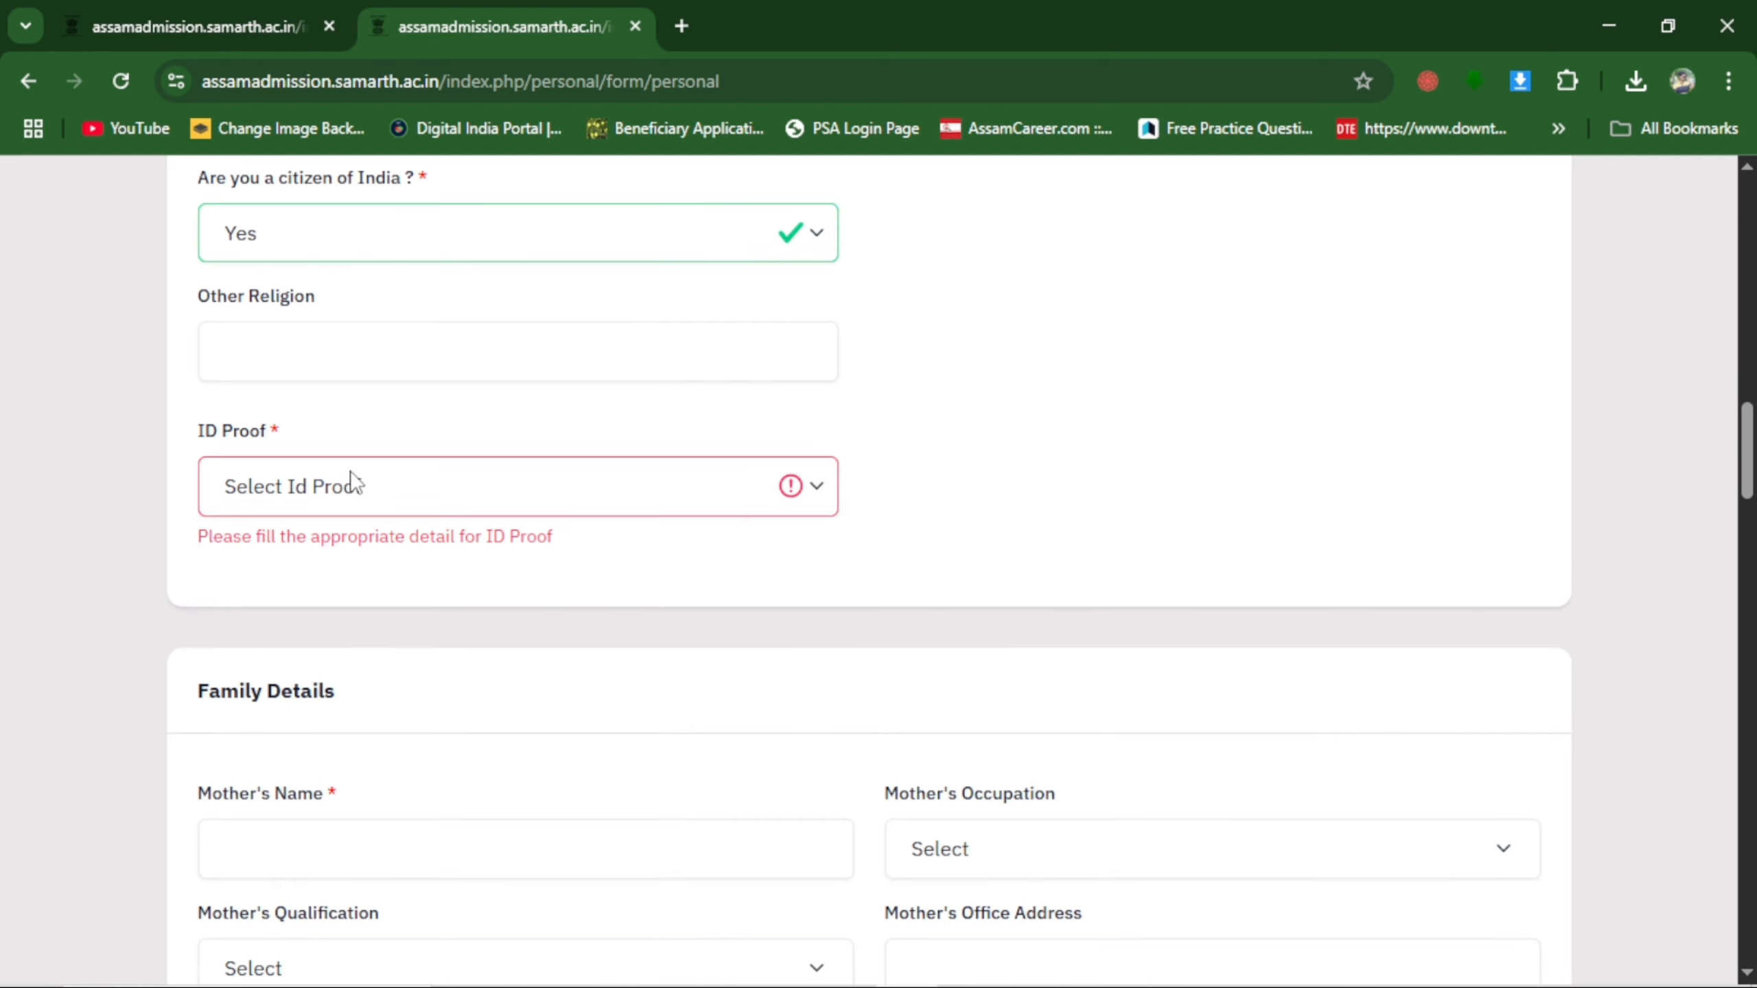
{"action": "left_click", "coordinate": [349, 478]}
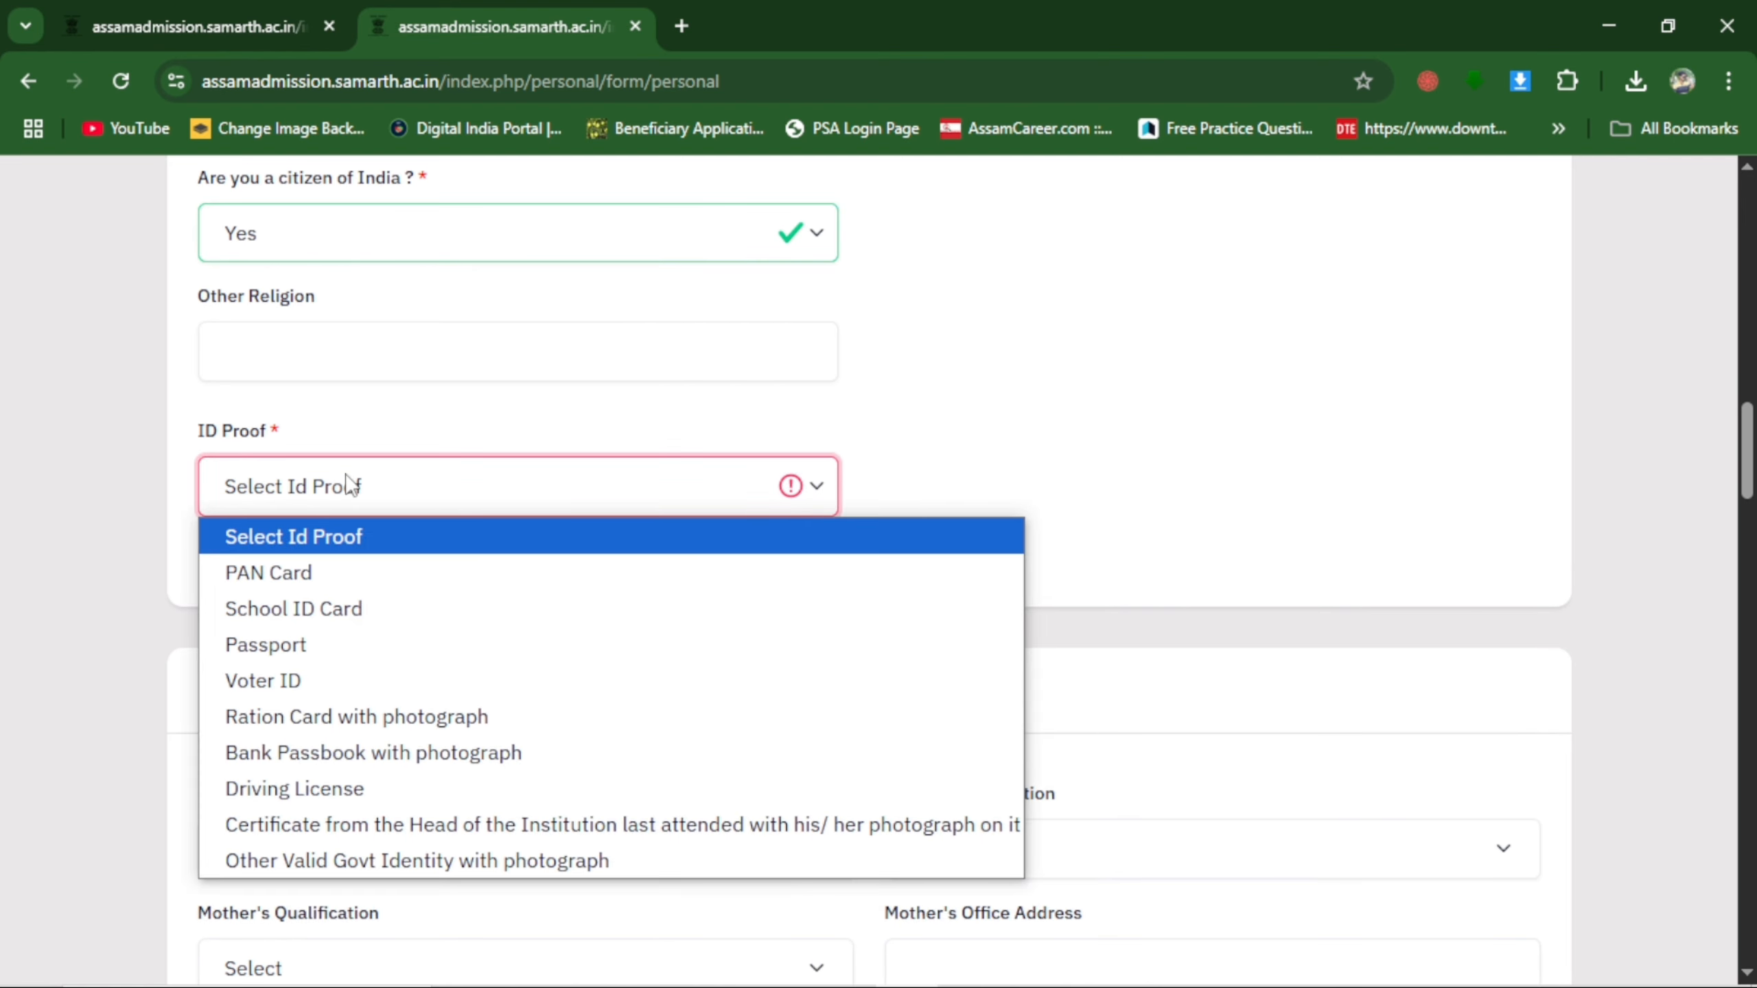
{"action": "left_click", "coordinate": [455, 860]}
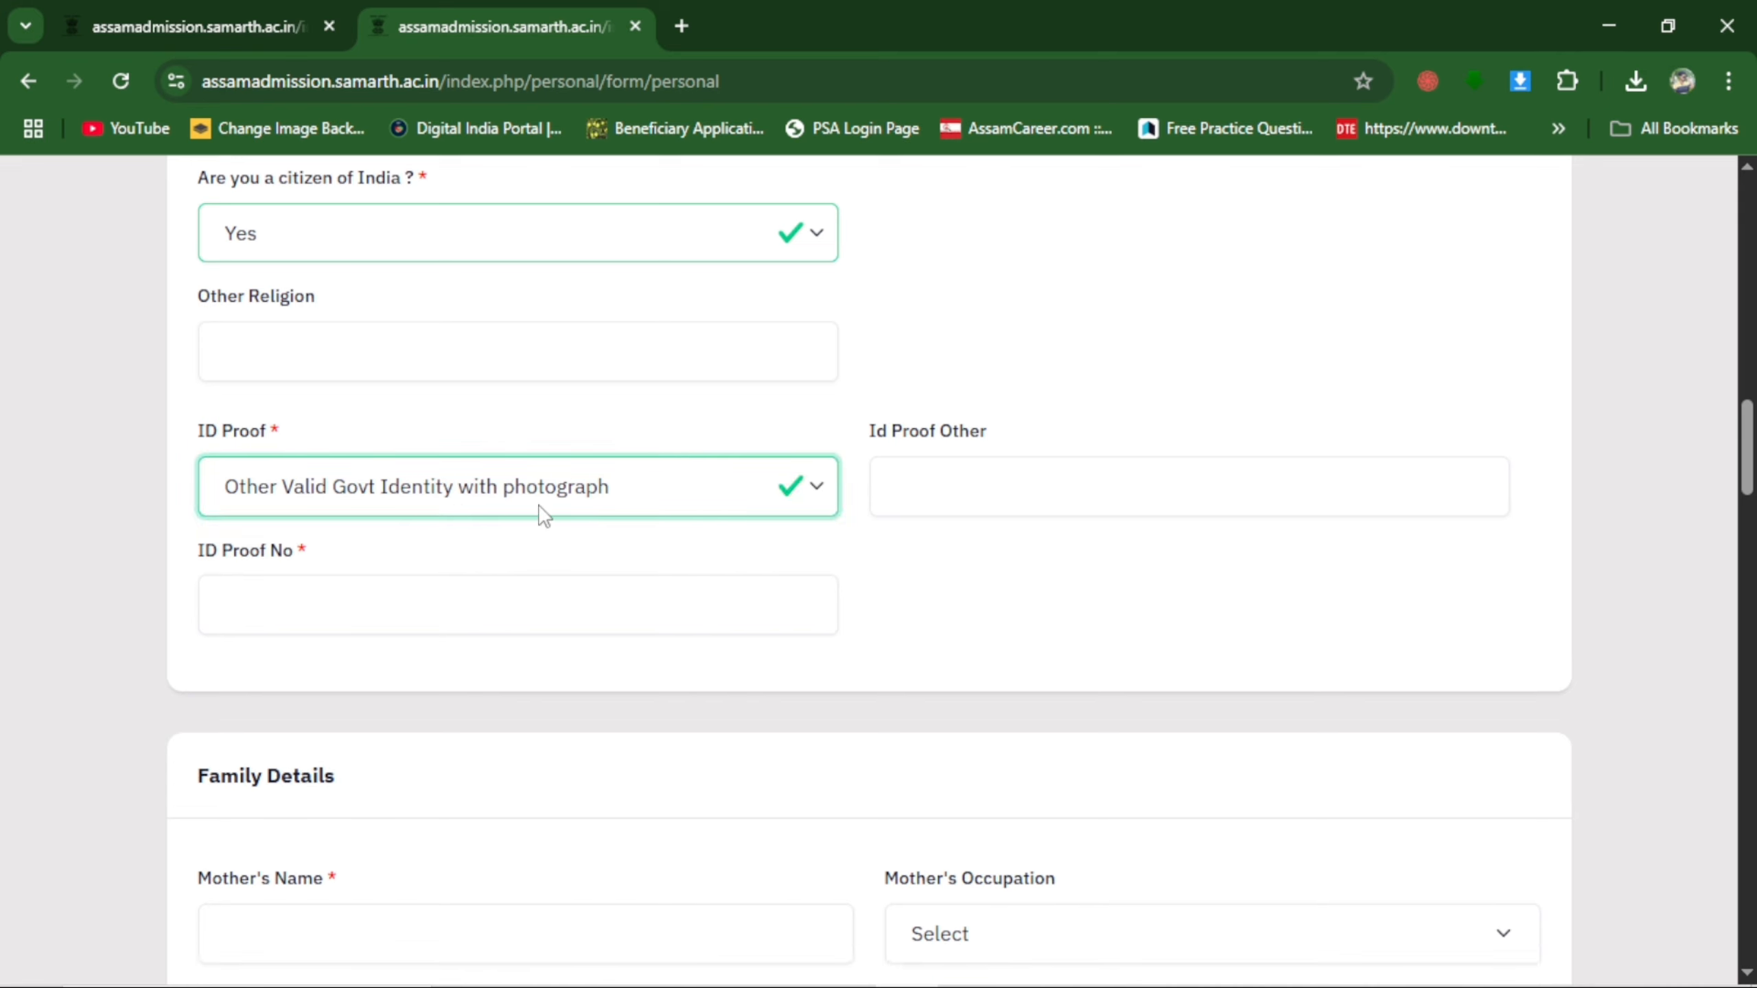
{"action": "left_click", "coordinate": [971, 473]}
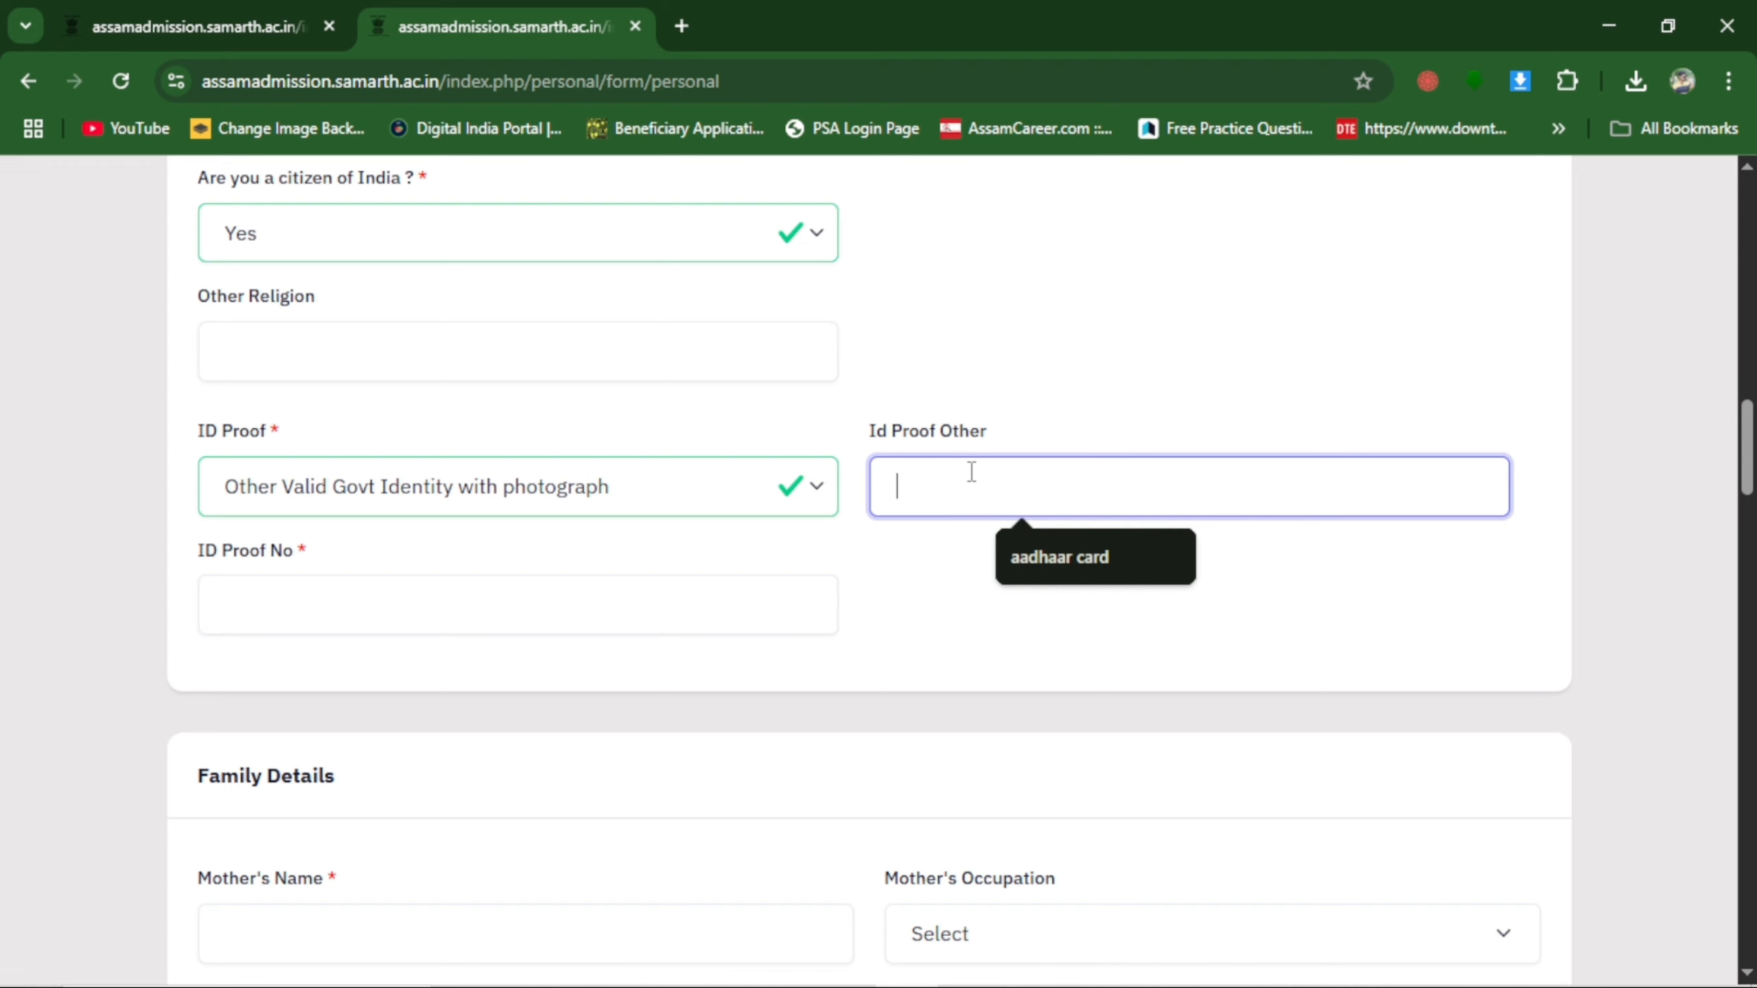
{"action": "left_click", "coordinate": [1082, 573]}
{"action": "left_click", "coordinate": [364, 606]}
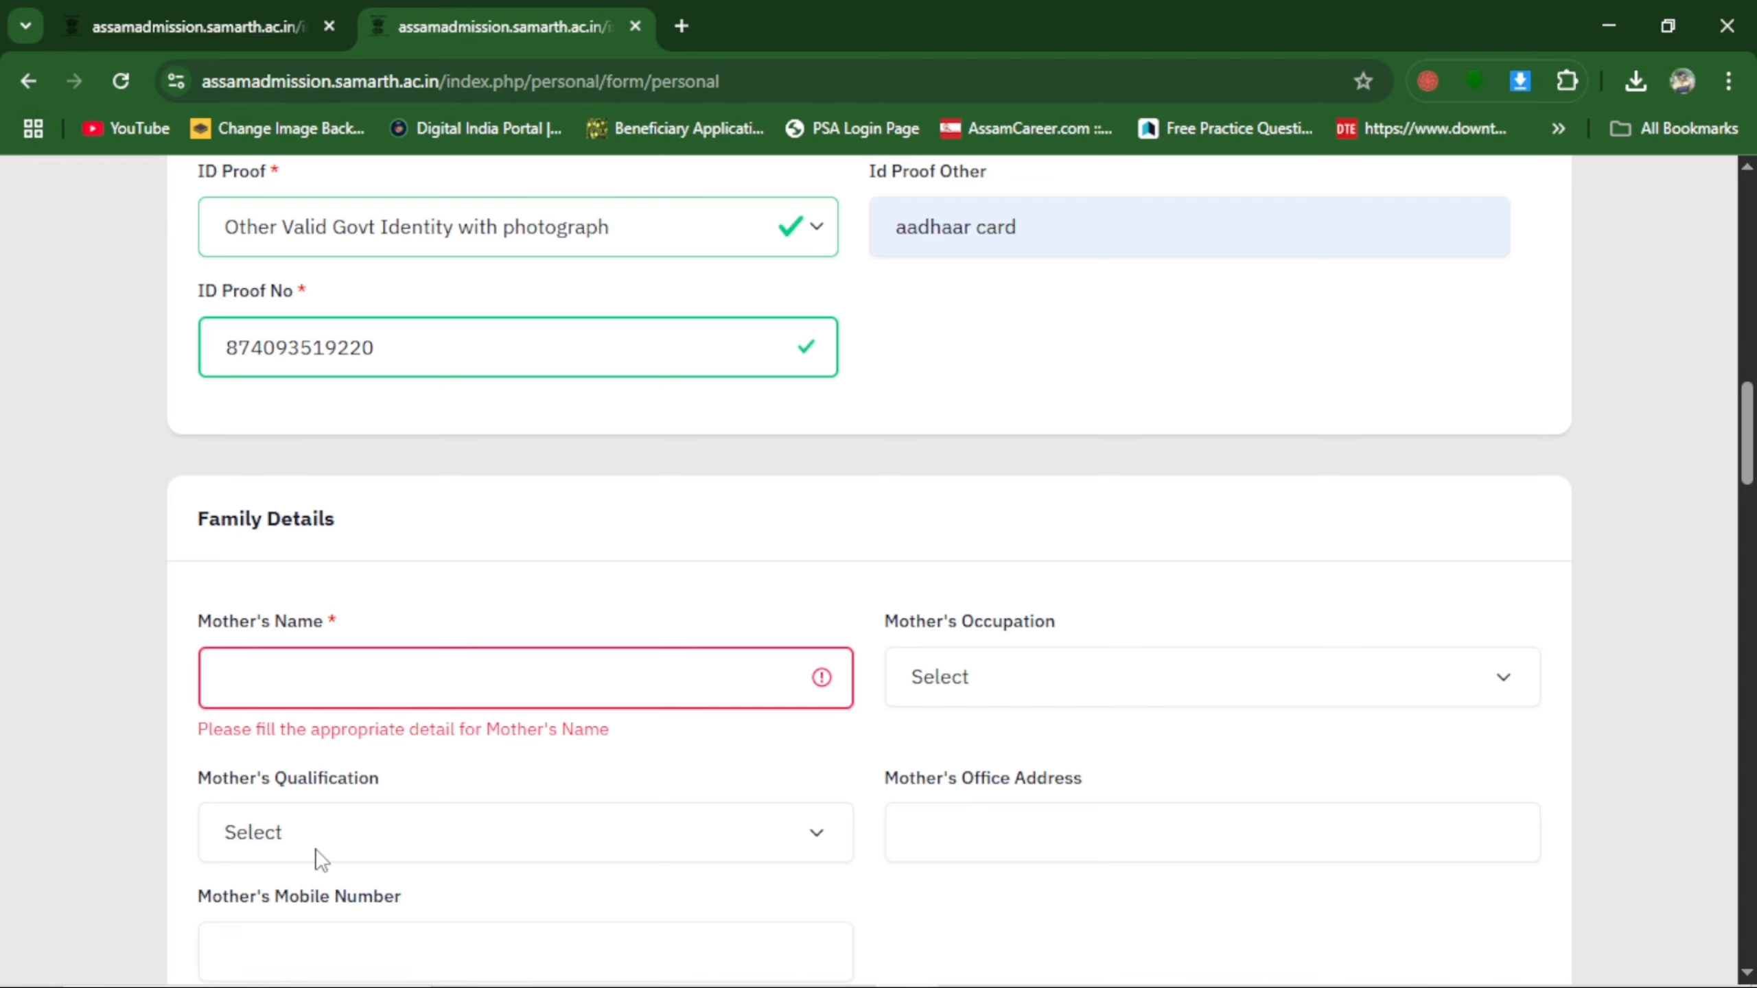
Fill in the mother's full name, with Home Maker as her occupation and Non Graduate as her qualification.
{"action": "scroll", "coordinate": [911, 878], "scroll_direction": "down", "scroll_amount": 3}
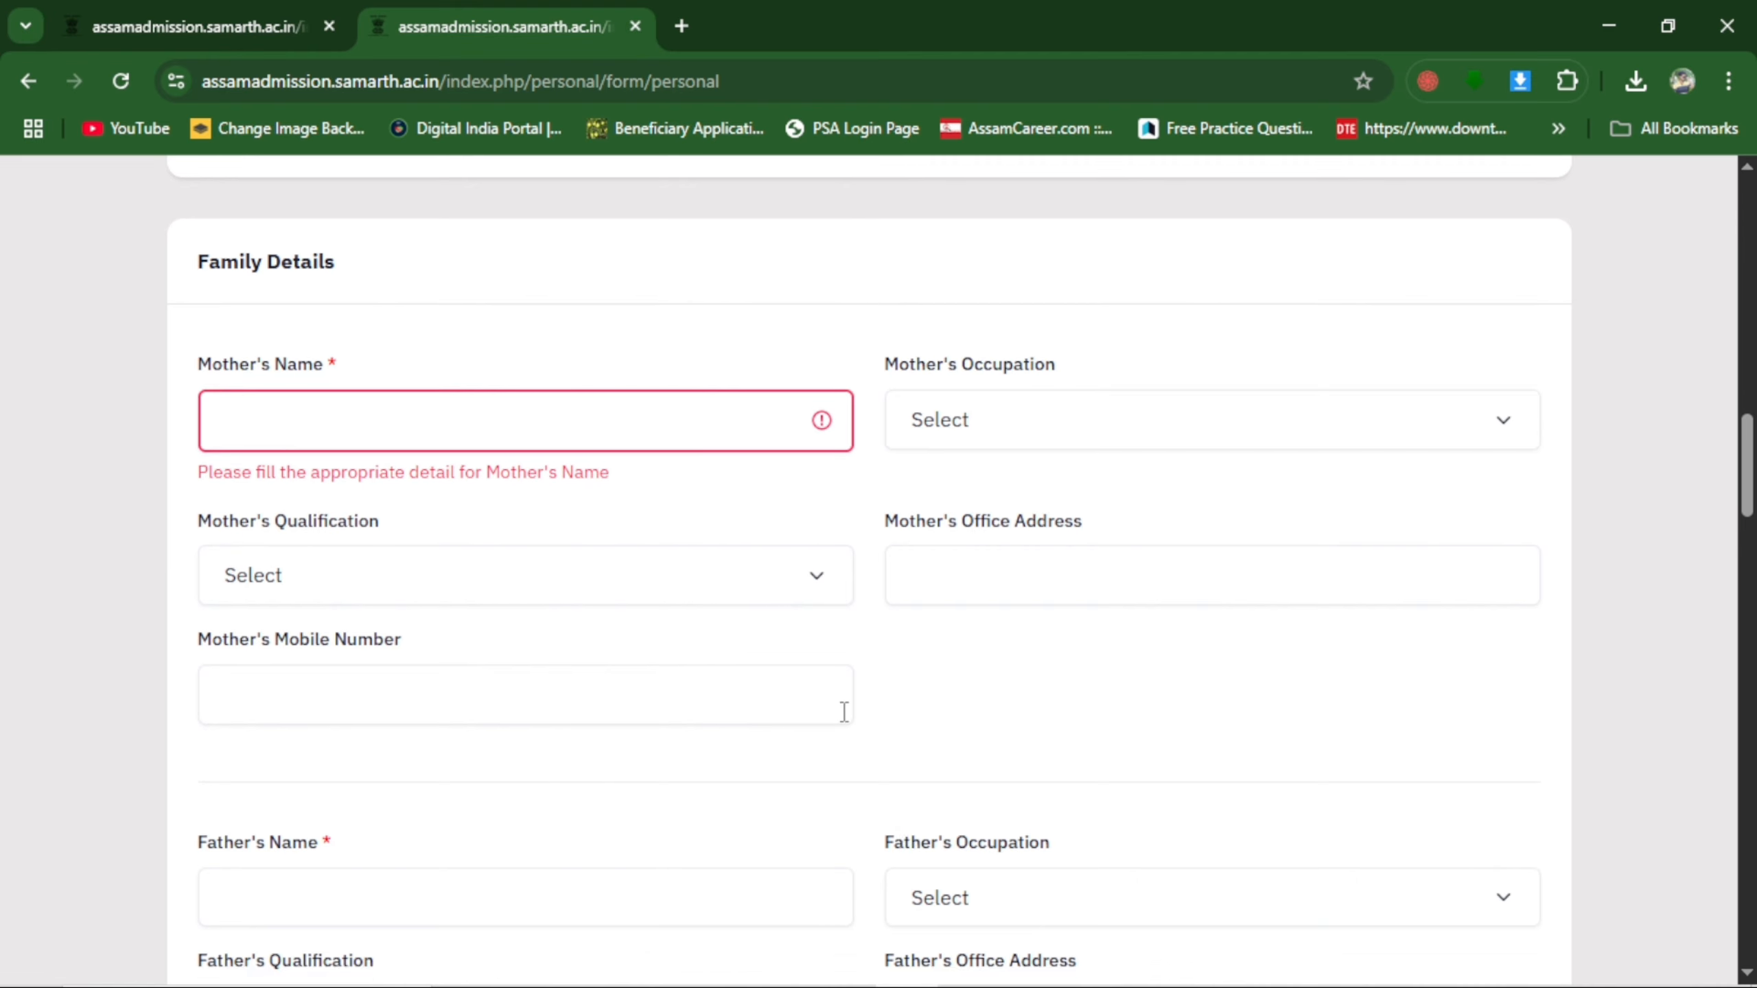
{"action": "scroll", "coordinate": [830, 754], "scroll_direction": "down", "scroll_amount": 4}
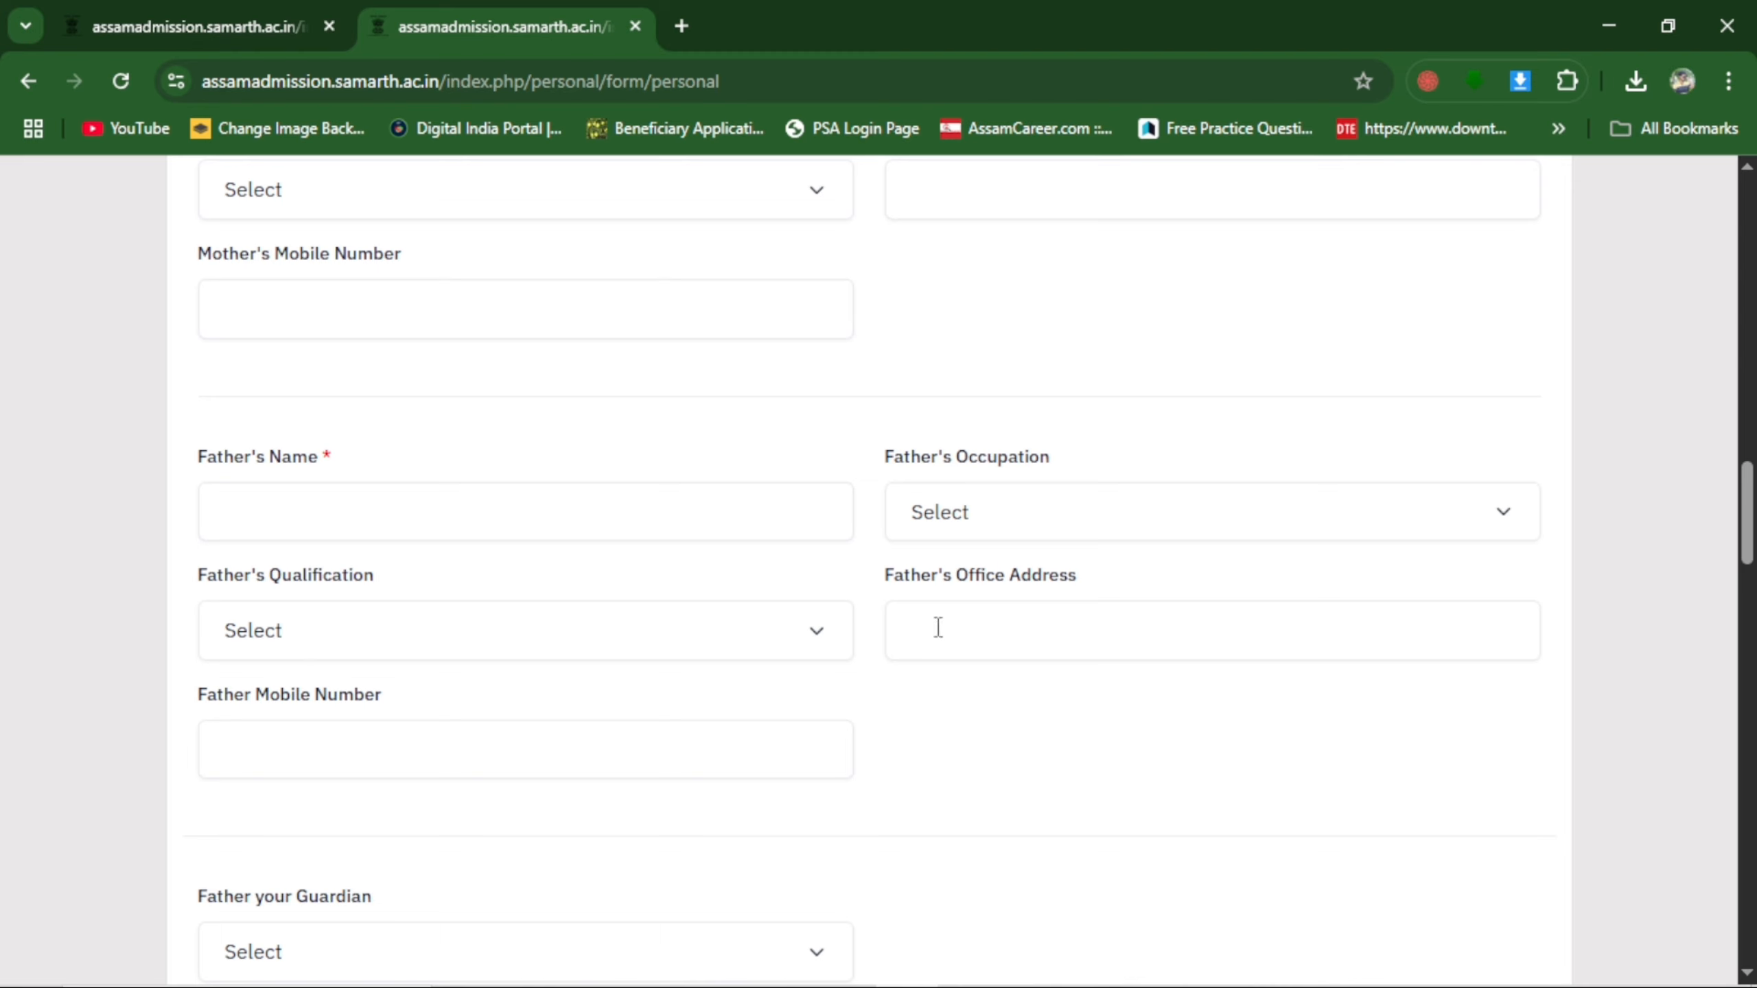
{"action": "scroll", "coordinate": [800, 670], "scroll_direction": "up", "scroll_amount": 3}
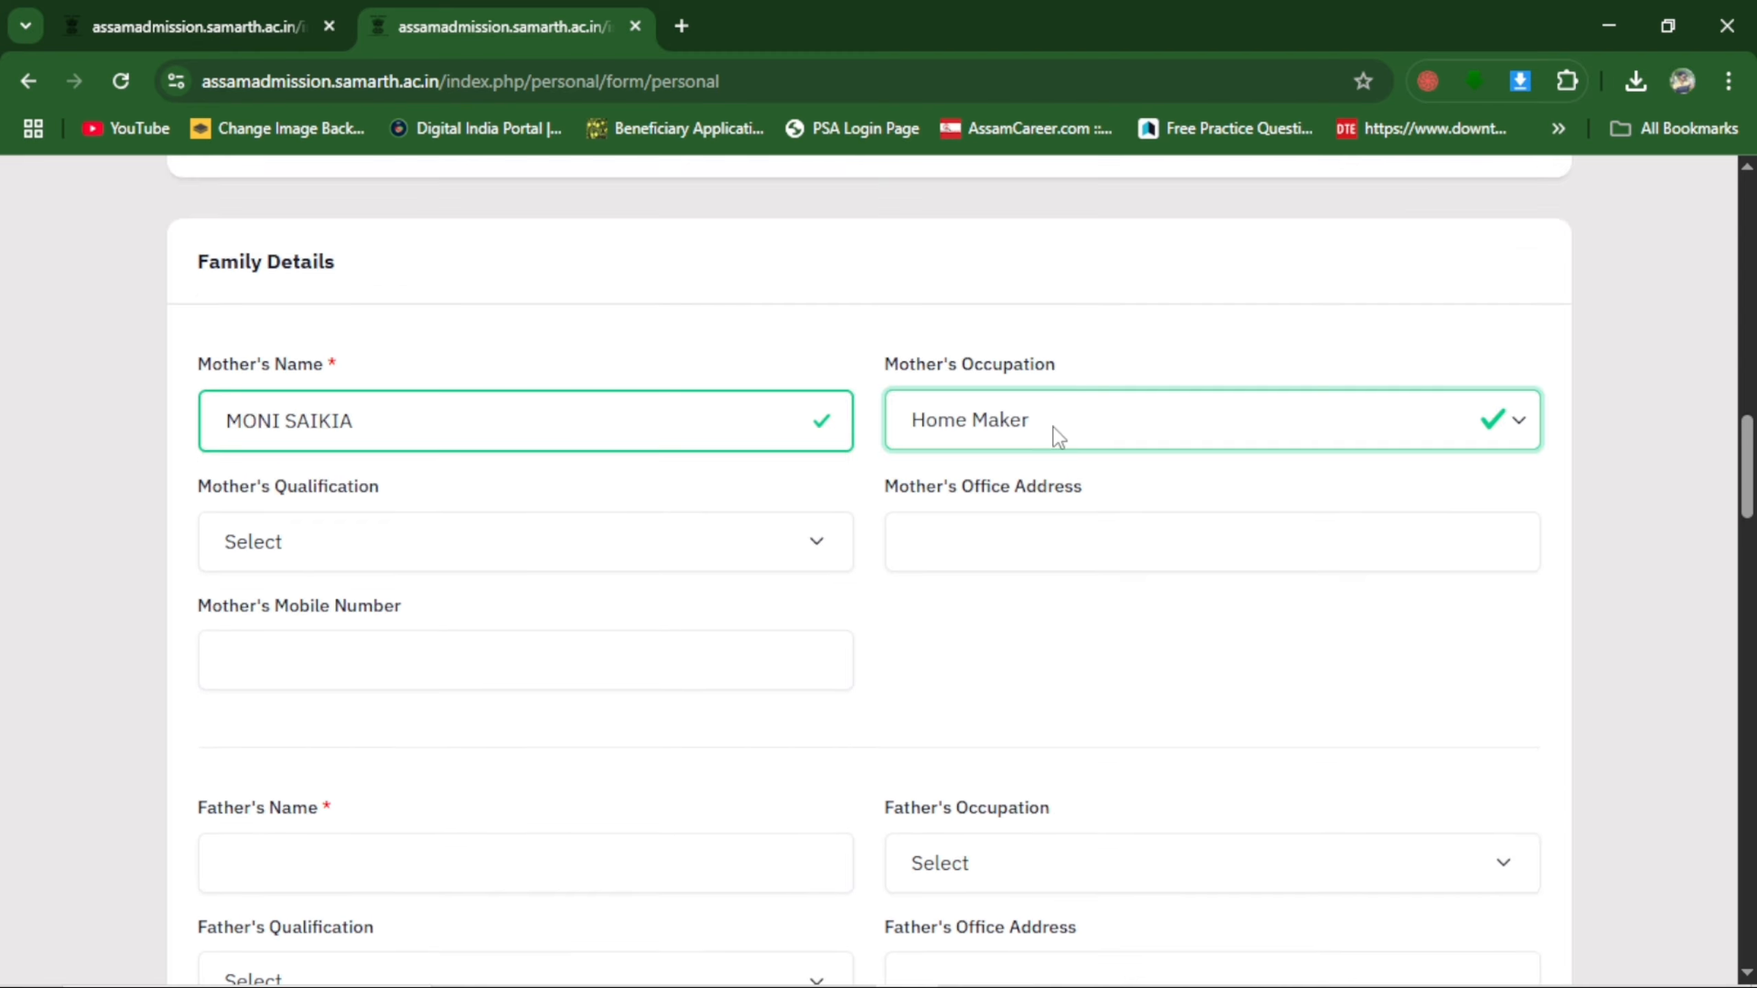
{"action": "left_click", "coordinate": [1052, 424]}
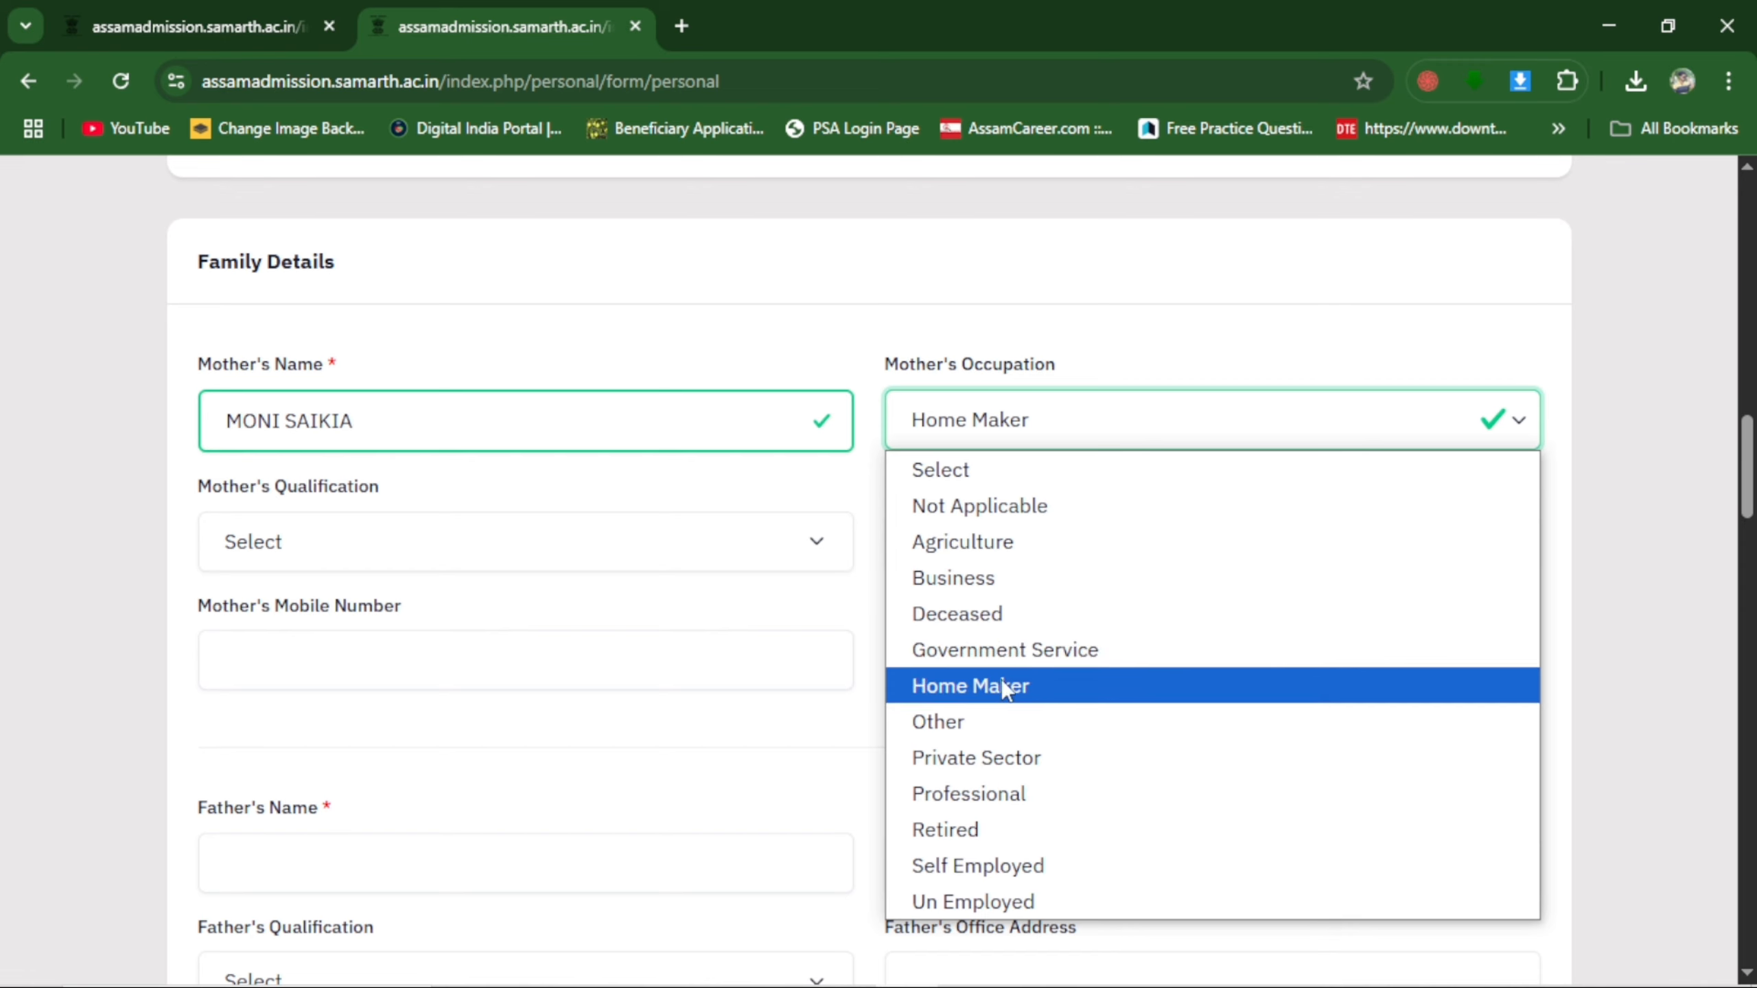
{"action": "left_click", "coordinate": [1022, 692]}
{"action": "left_click", "coordinate": [492, 532]}
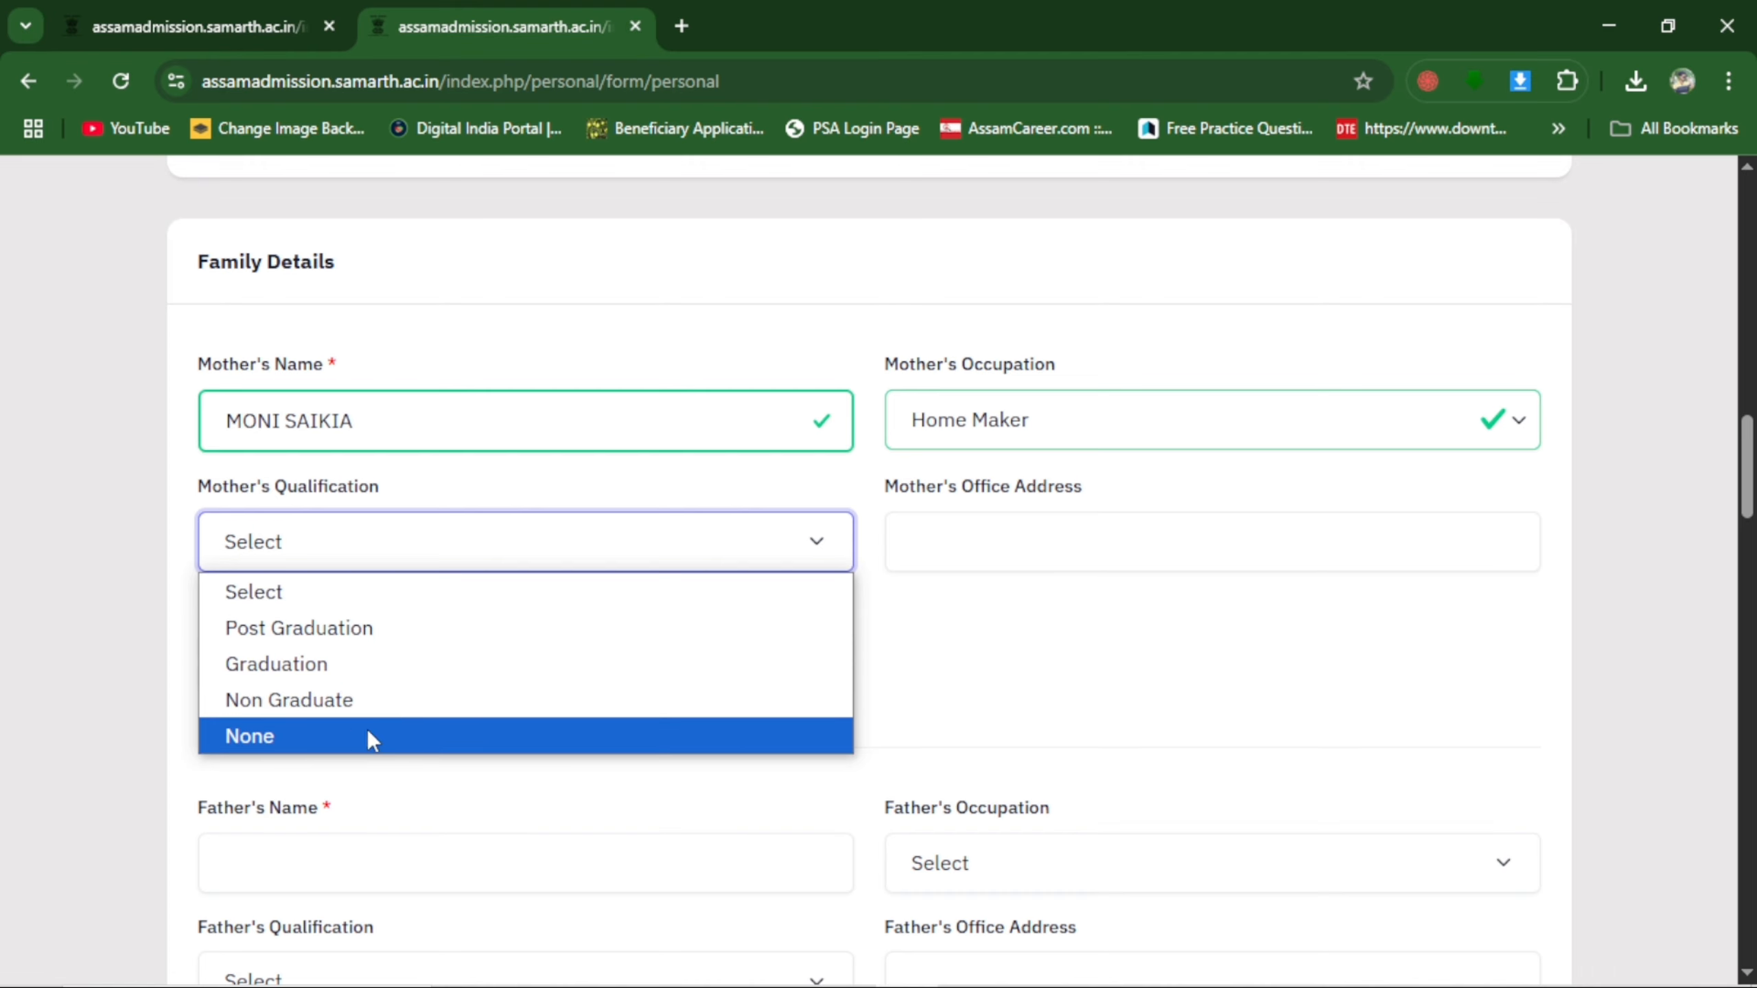
{"action": "left_click", "coordinate": [367, 708]}
Fill in the father's full name, with Agriculture as his occupation and Non Graduate as his qualification.
{"action": "scroll", "coordinate": [553, 589], "scroll_direction": "down", "scroll_amount": 3}
{"action": "left_click", "coordinate": [300, 486]}
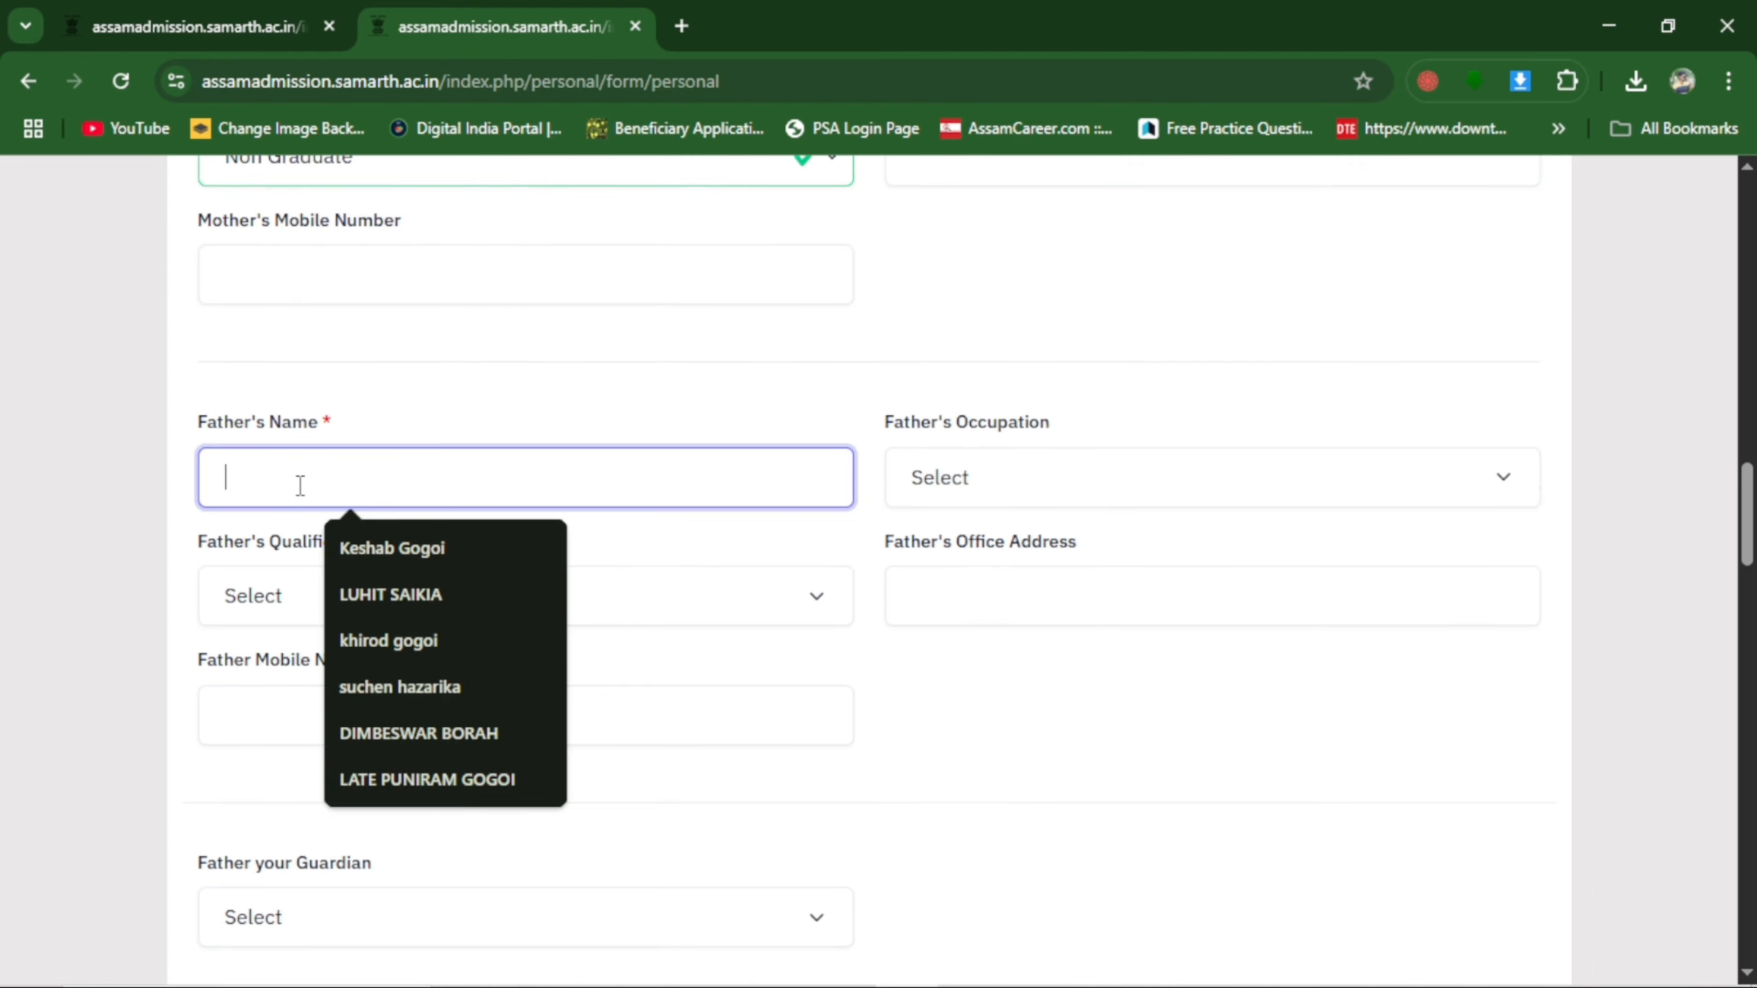
{"action": "left_click", "coordinate": [1043, 468]}
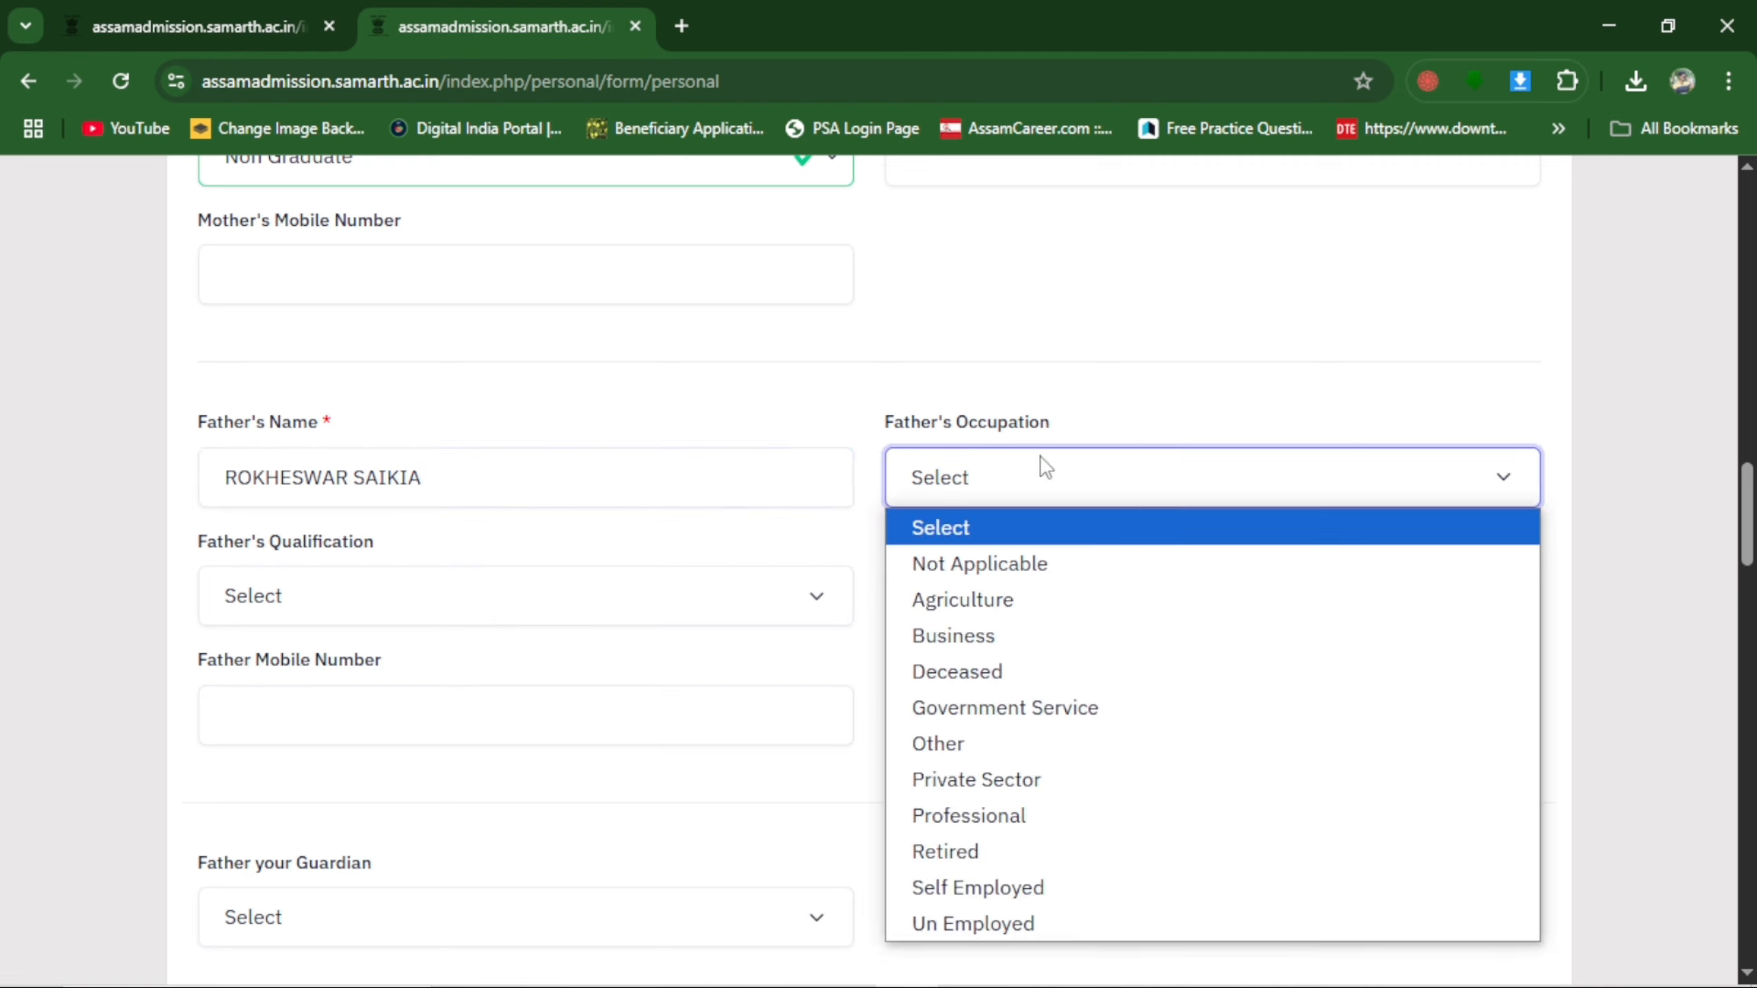
{"action": "left_click", "coordinate": [1030, 600]}
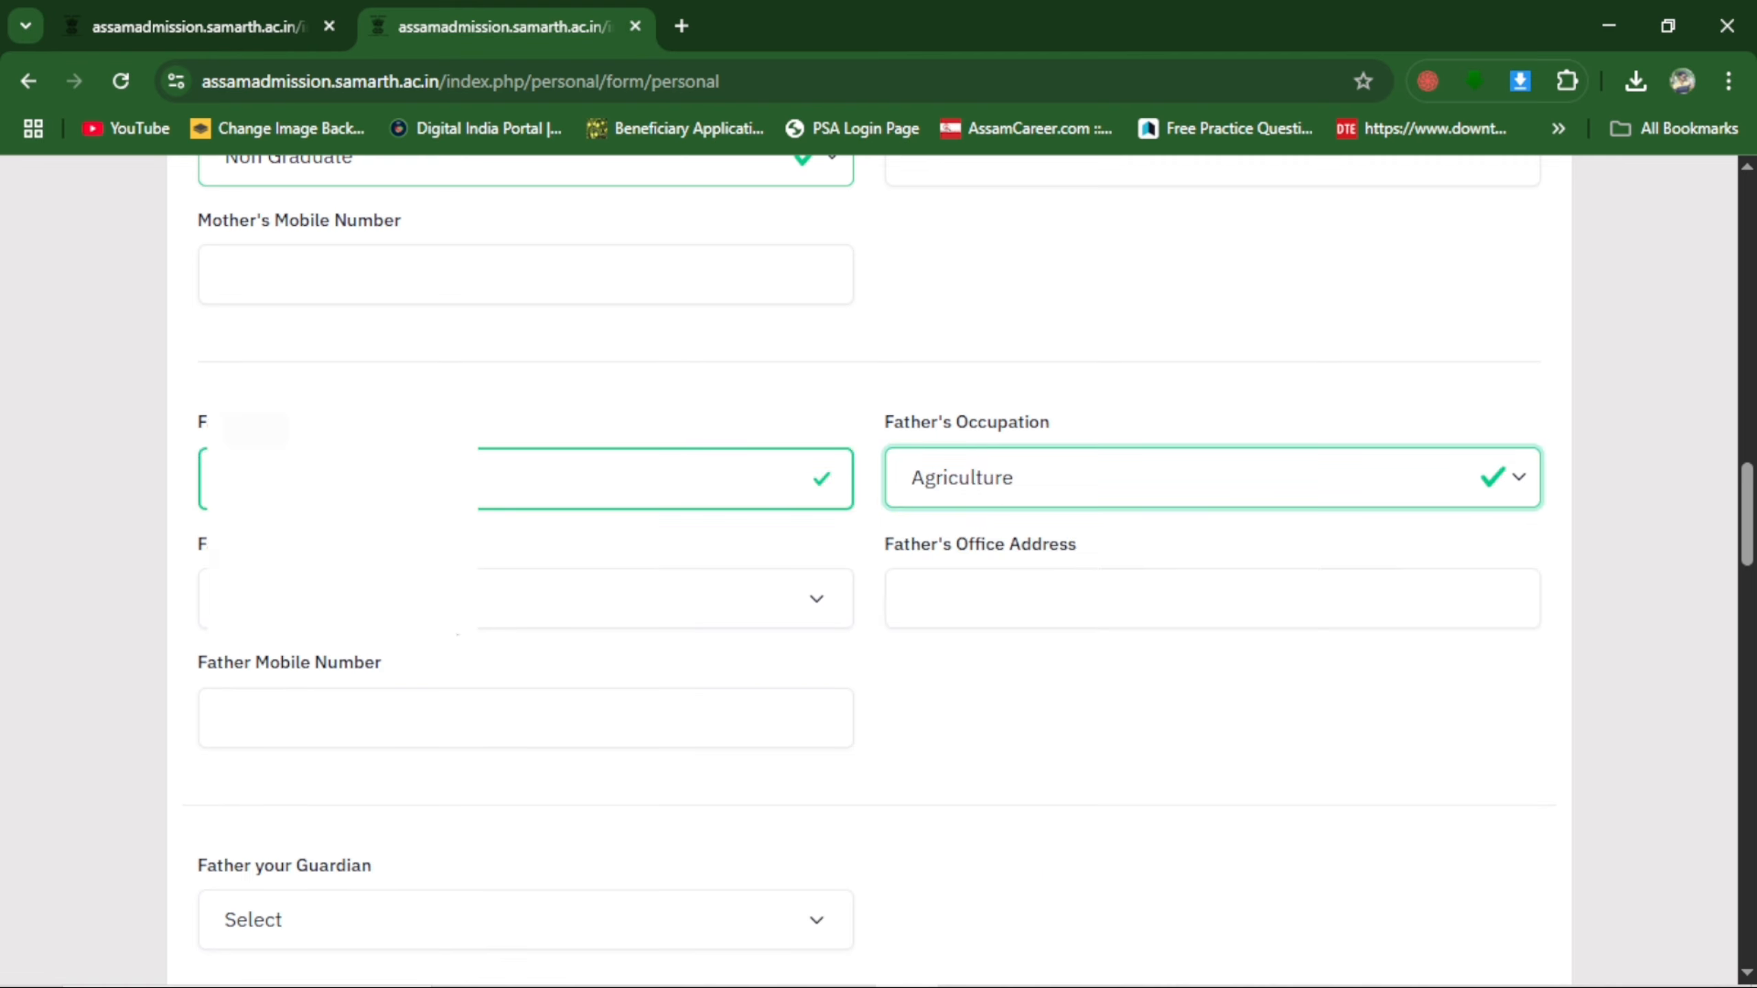
{"action": "left_click", "coordinate": [359, 607]}
{"action": "left_click", "coordinate": [313, 758]}
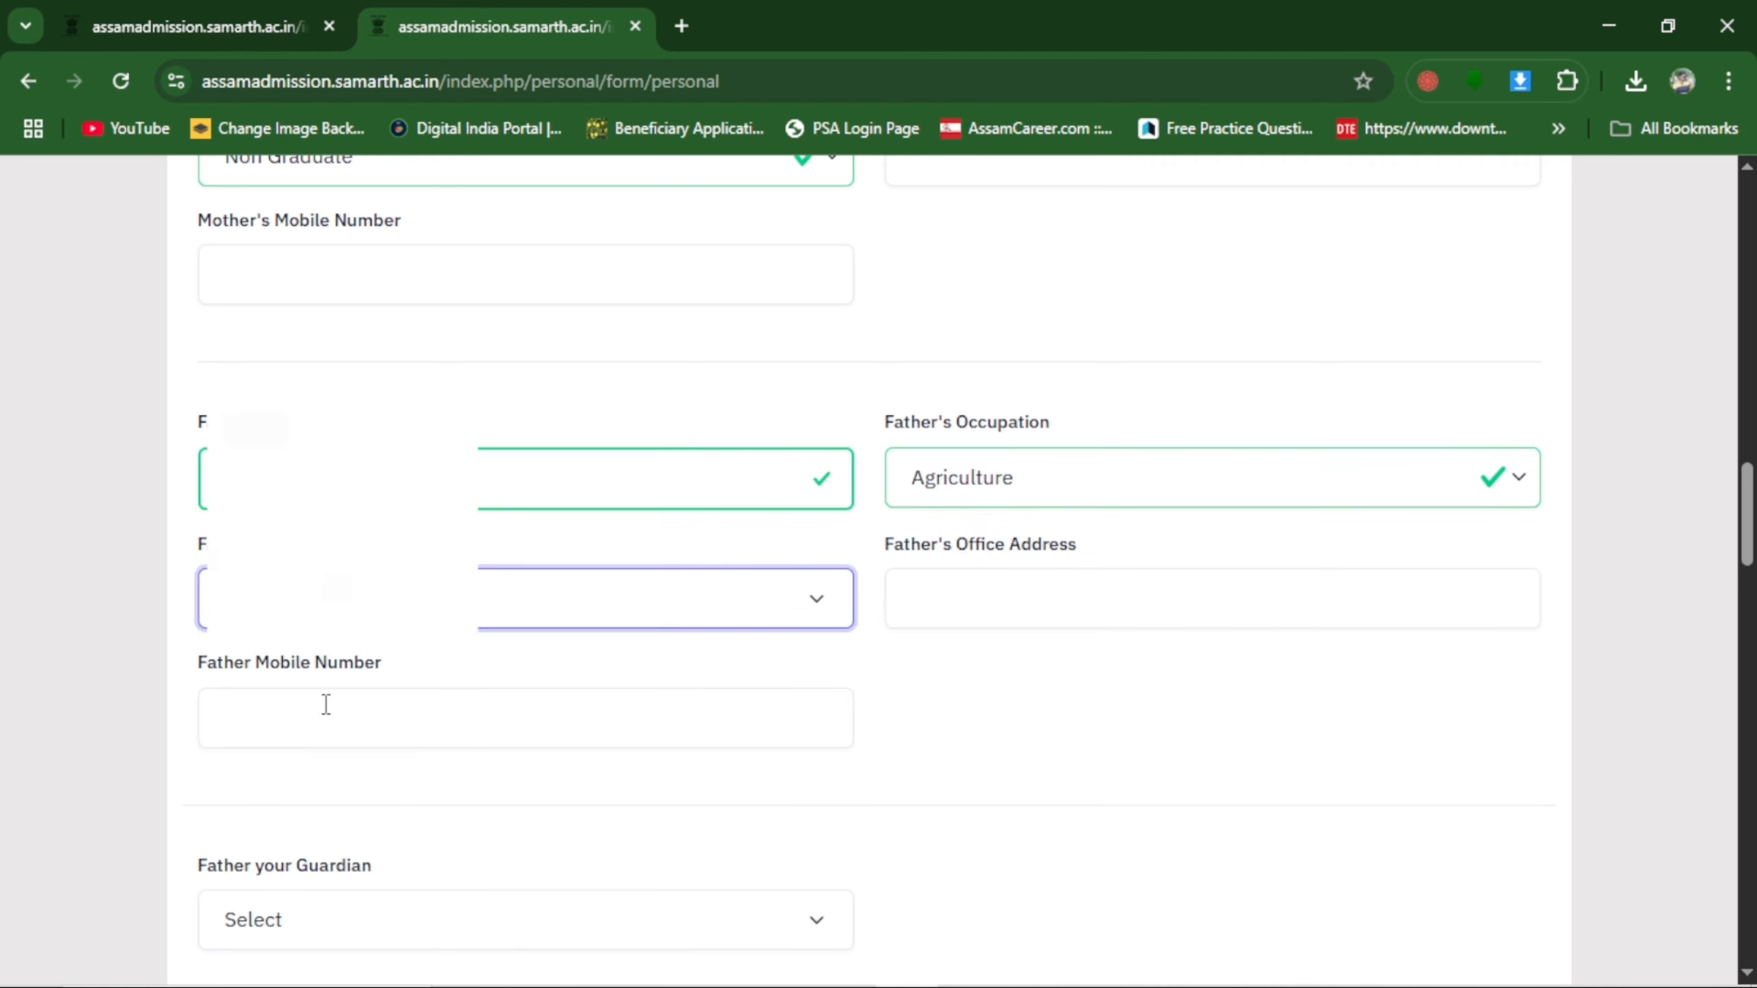
Set the Father your Guardian answer to Yes in the family details.
{"action": "scroll", "coordinate": [616, 626], "scroll_direction": "down", "scroll_amount": 5}
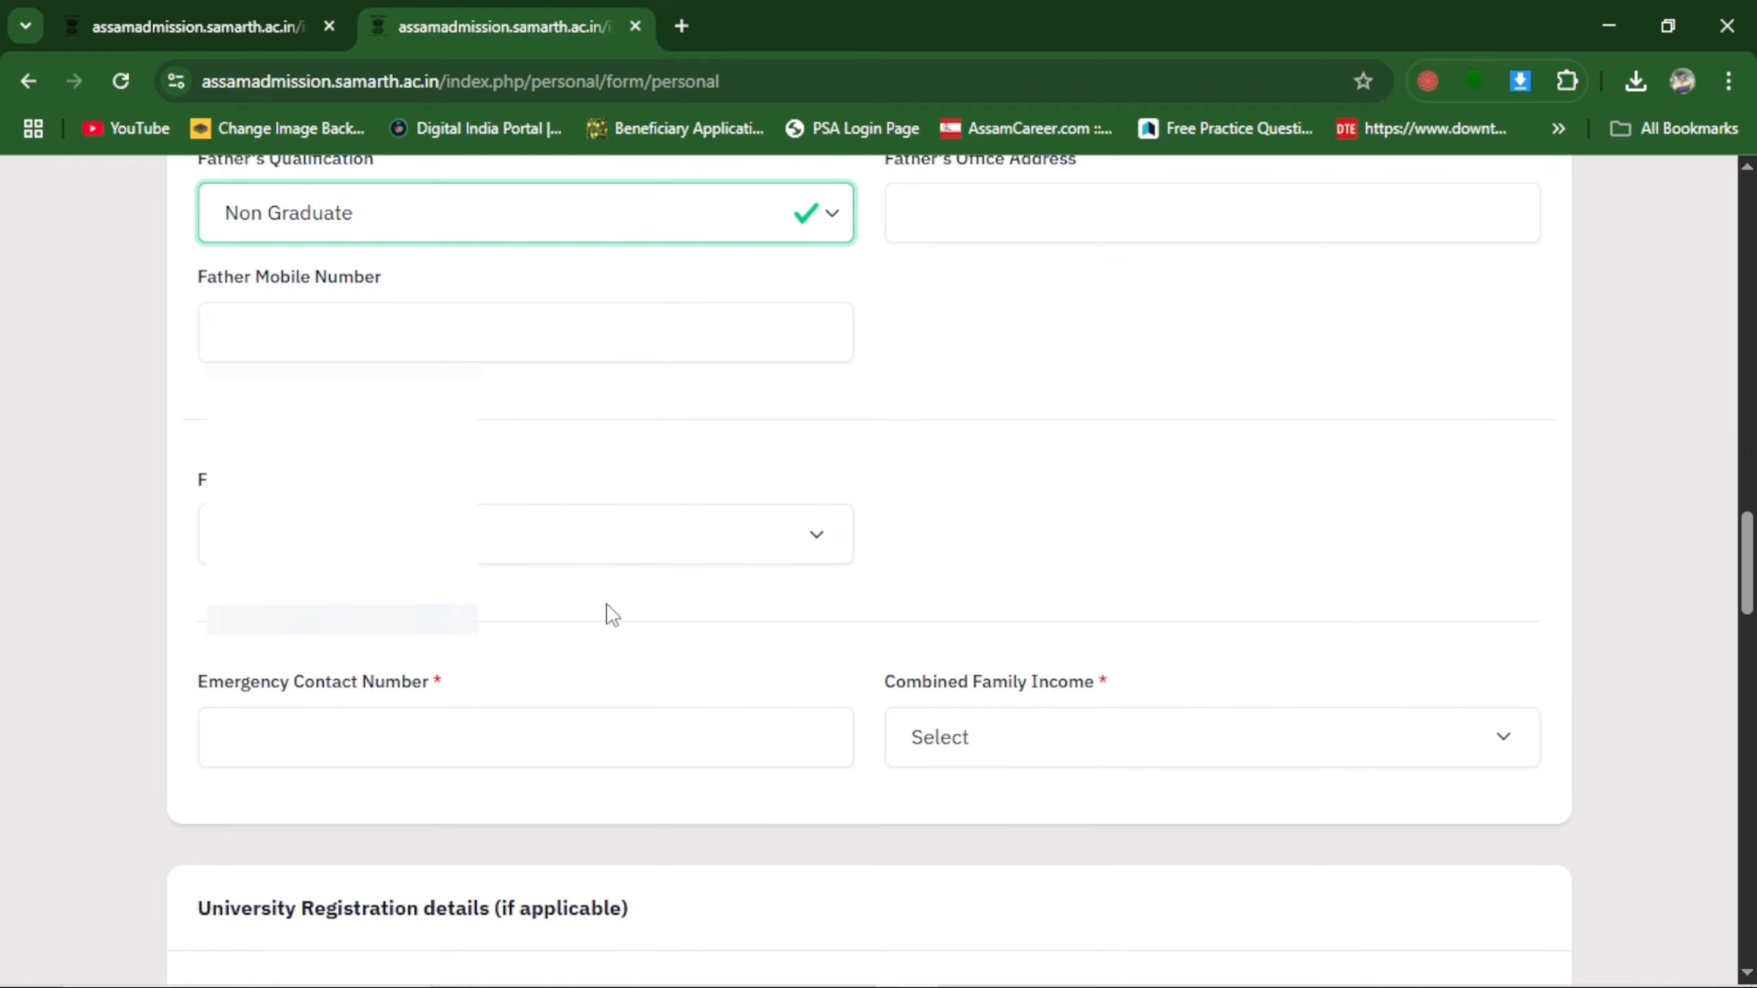
{"action": "scroll", "coordinate": [773, 512], "scroll_direction": "down", "scroll_amount": 2}
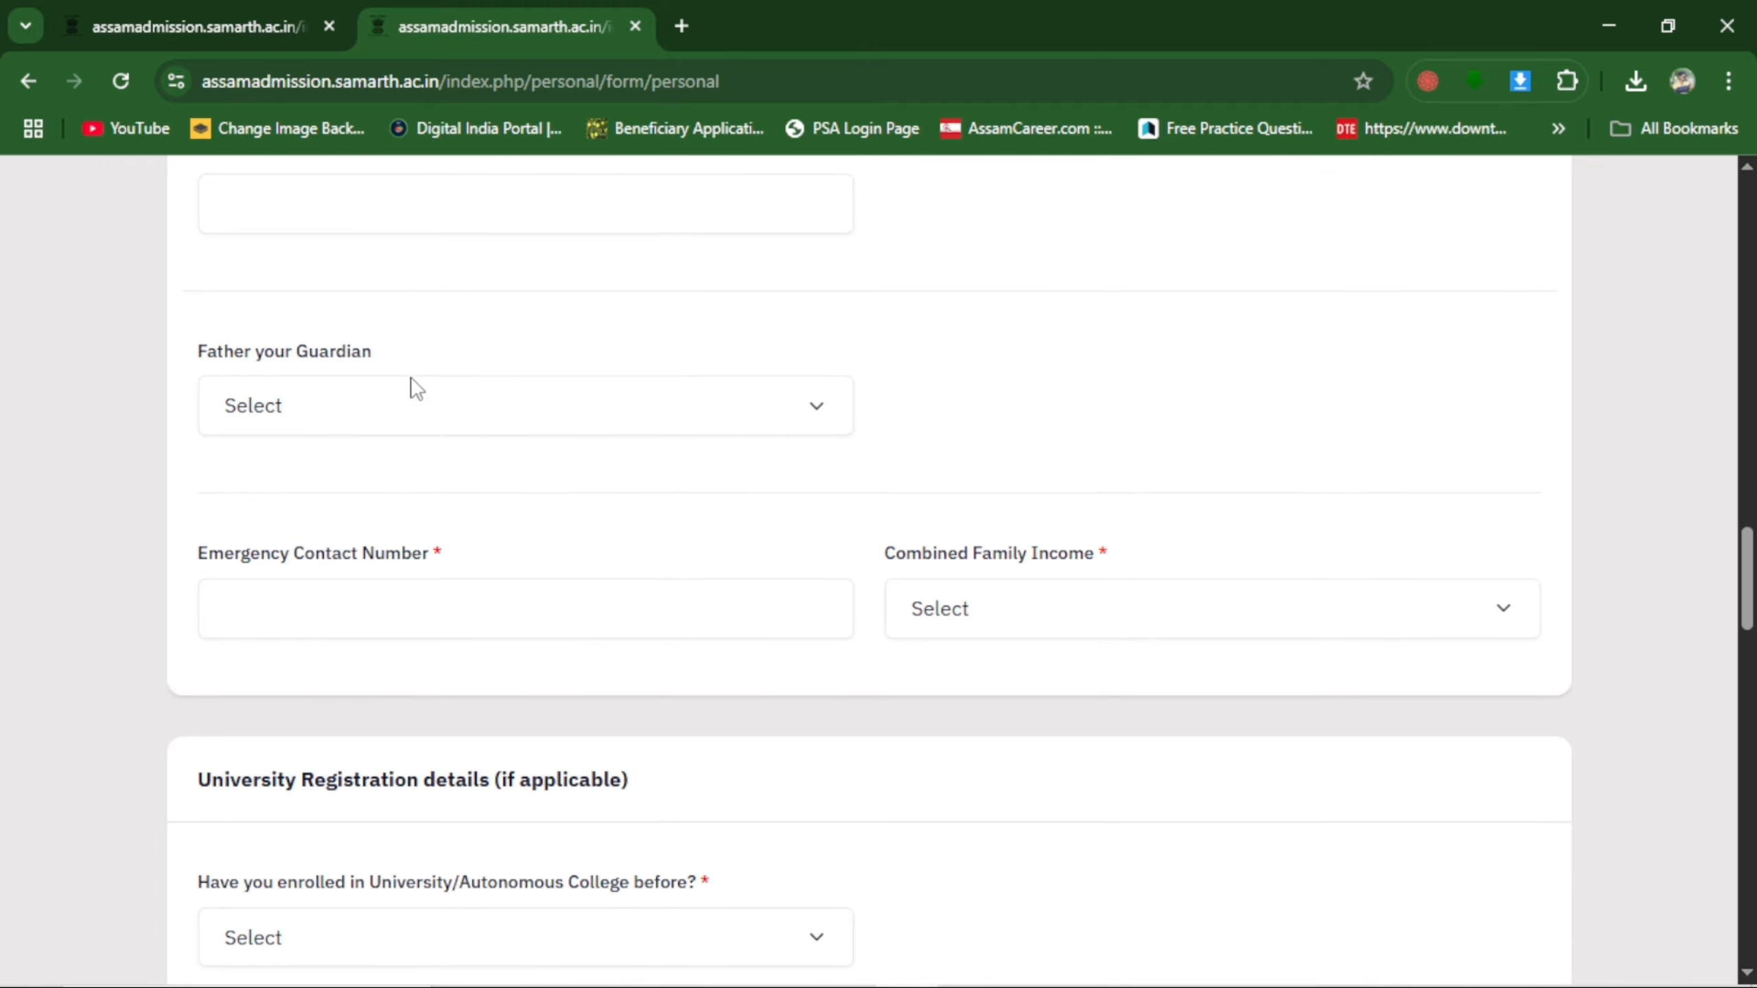
{"action": "left_click", "coordinate": [356, 417]}
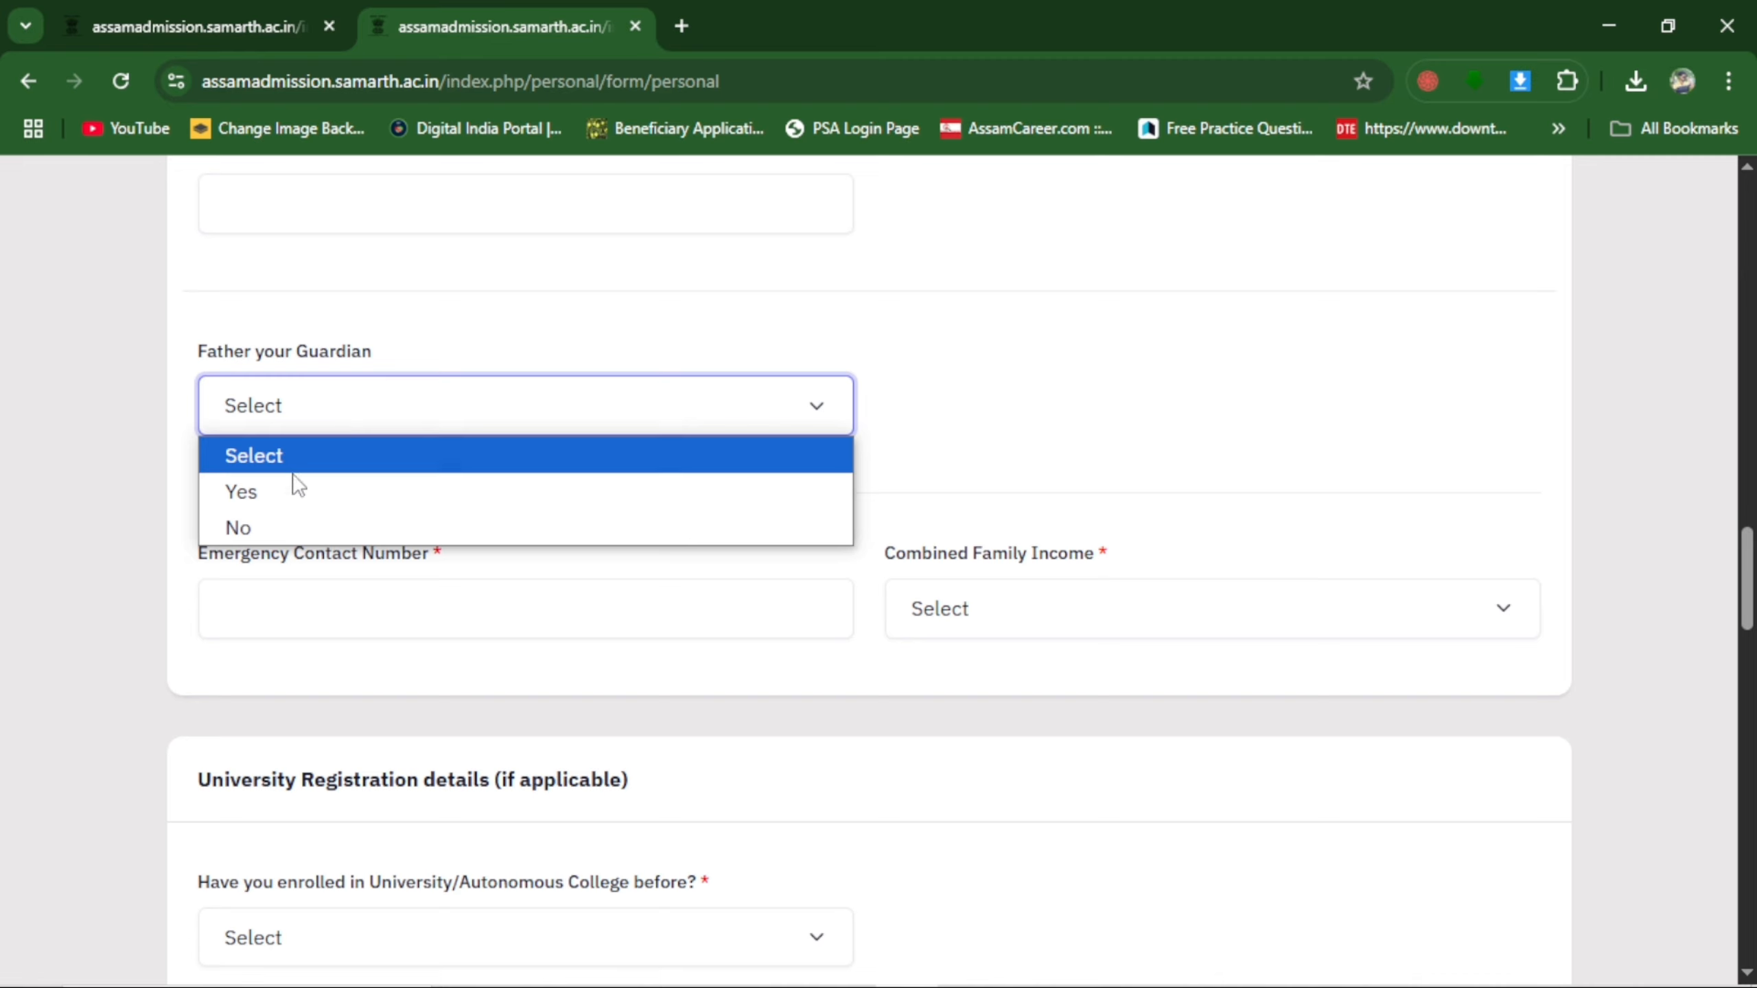
{"action": "left_click", "coordinate": [403, 530]}
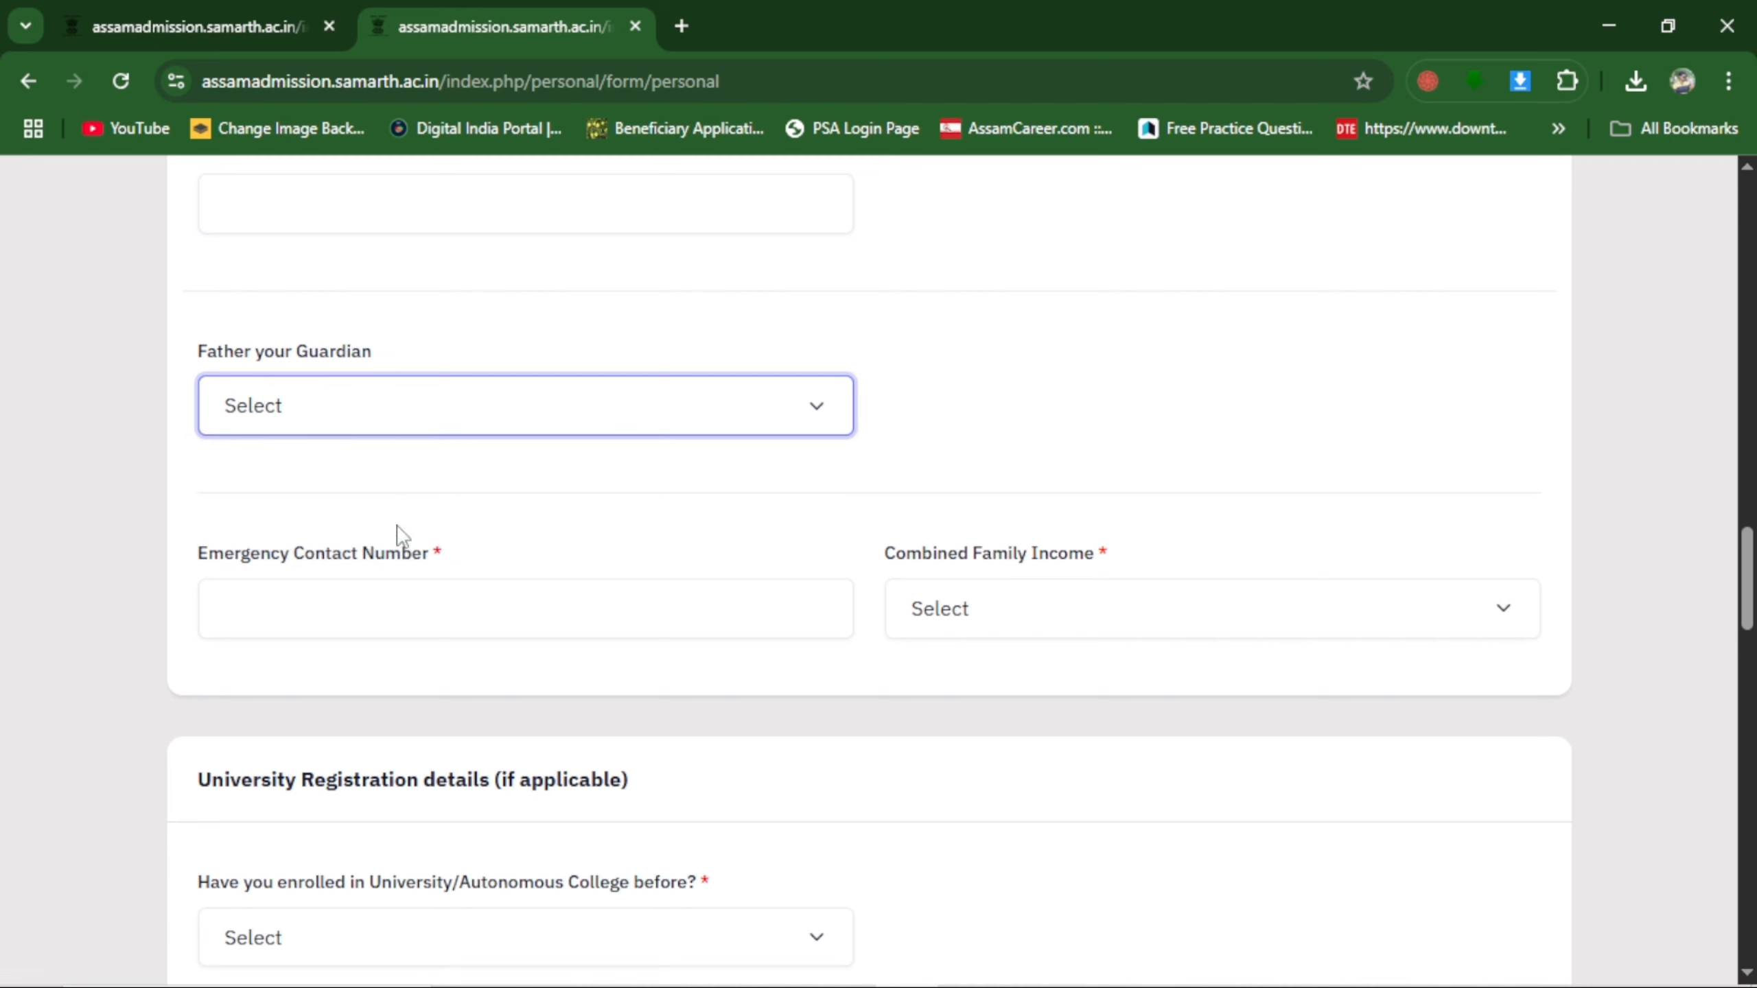
{"action": "left_click", "coordinate": [514, 405]}
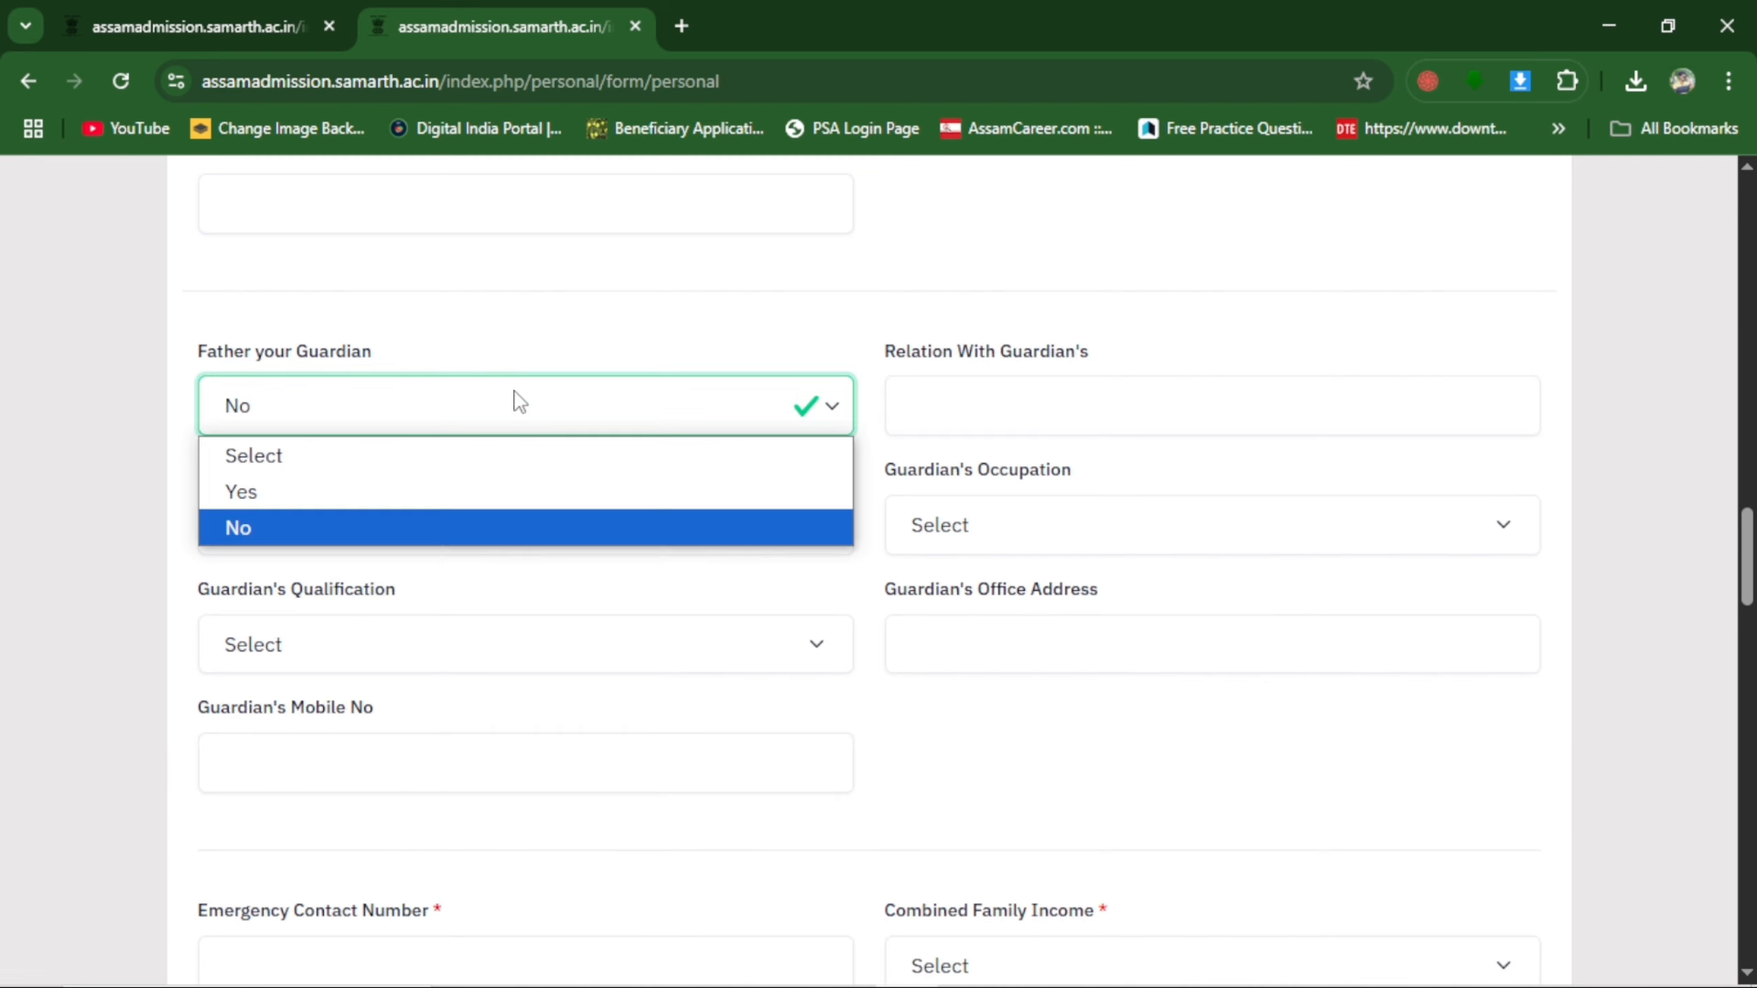
{"action": "left_click", "coordinate": [297, 489]}
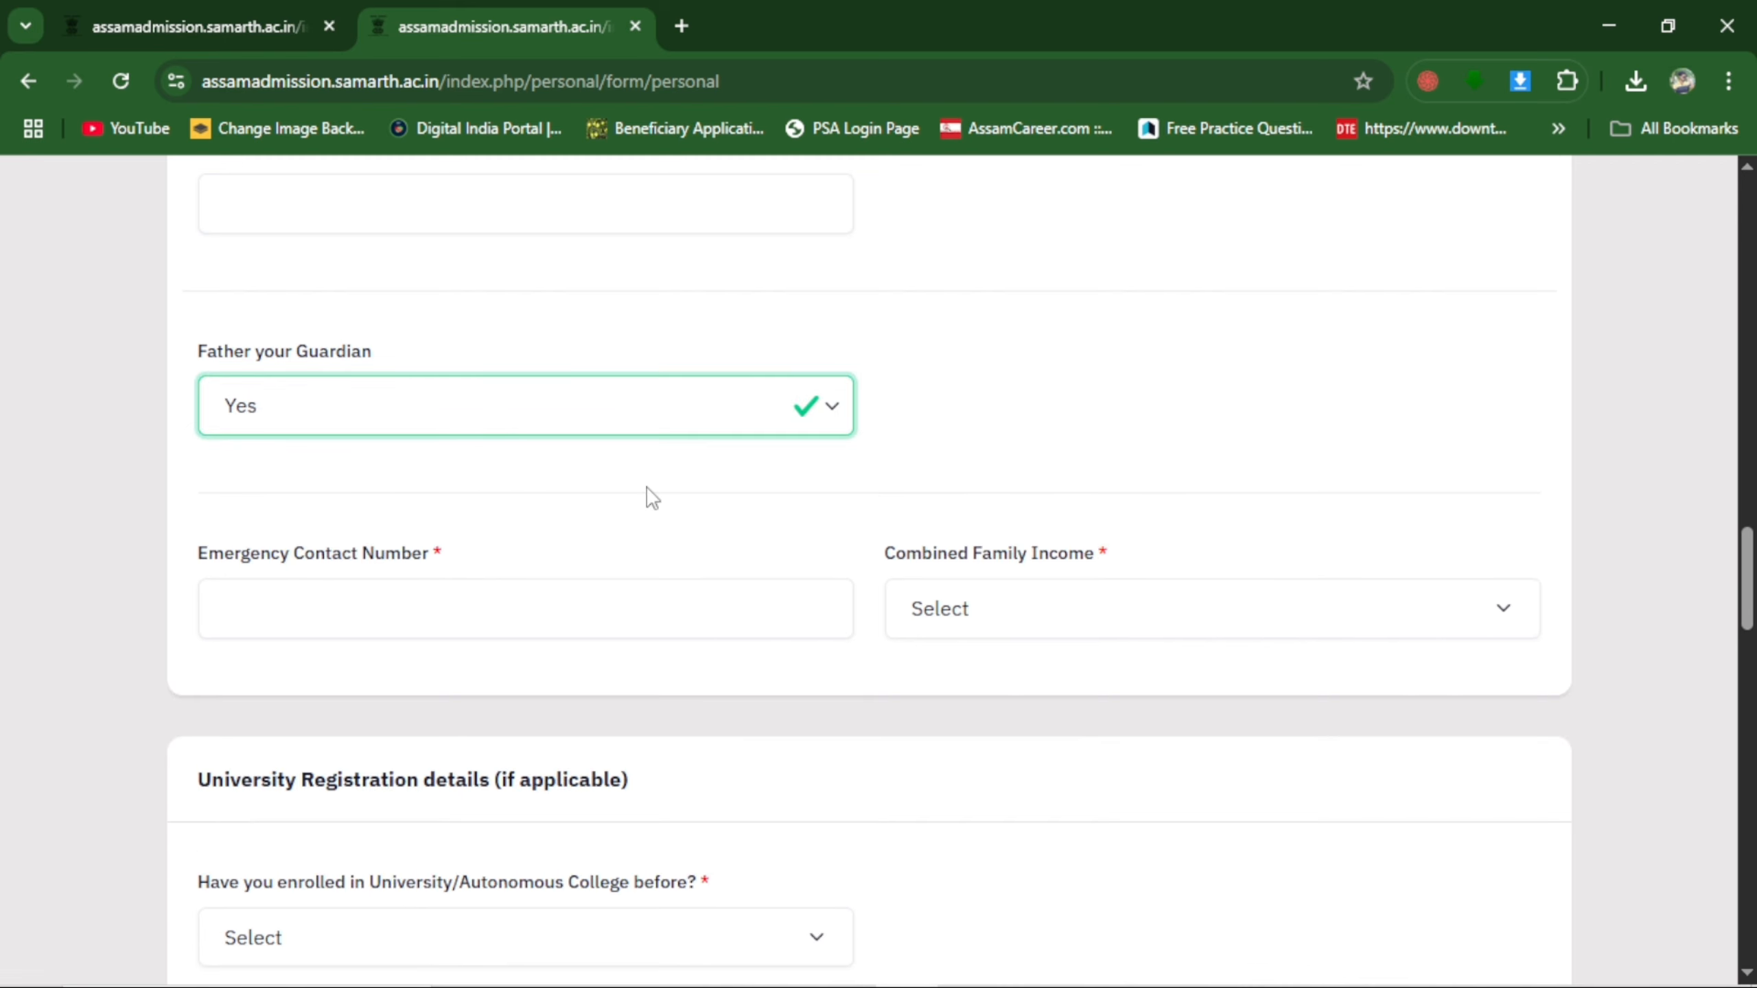
Enter the emergency contact number and set the combined family income to Less than 1,00,000.
{"action": "left_click", "coordinate": [469, 605]}
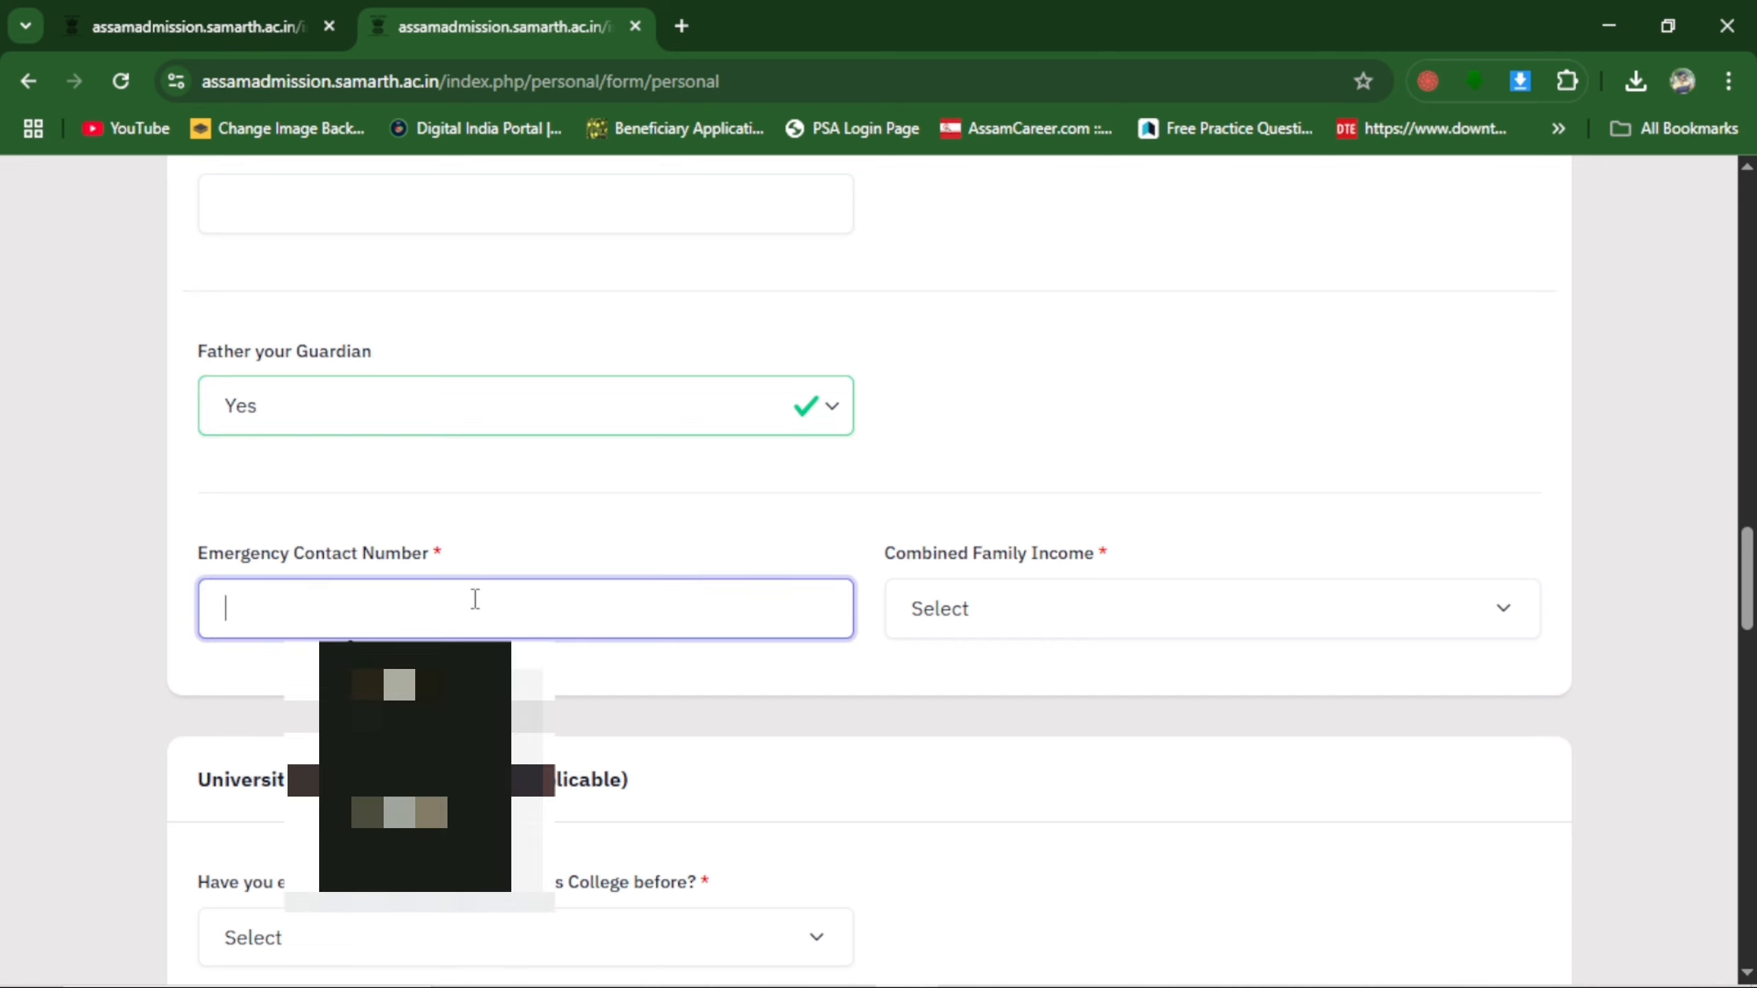
{"action": "left_click", "coordinate": [553, 504]}
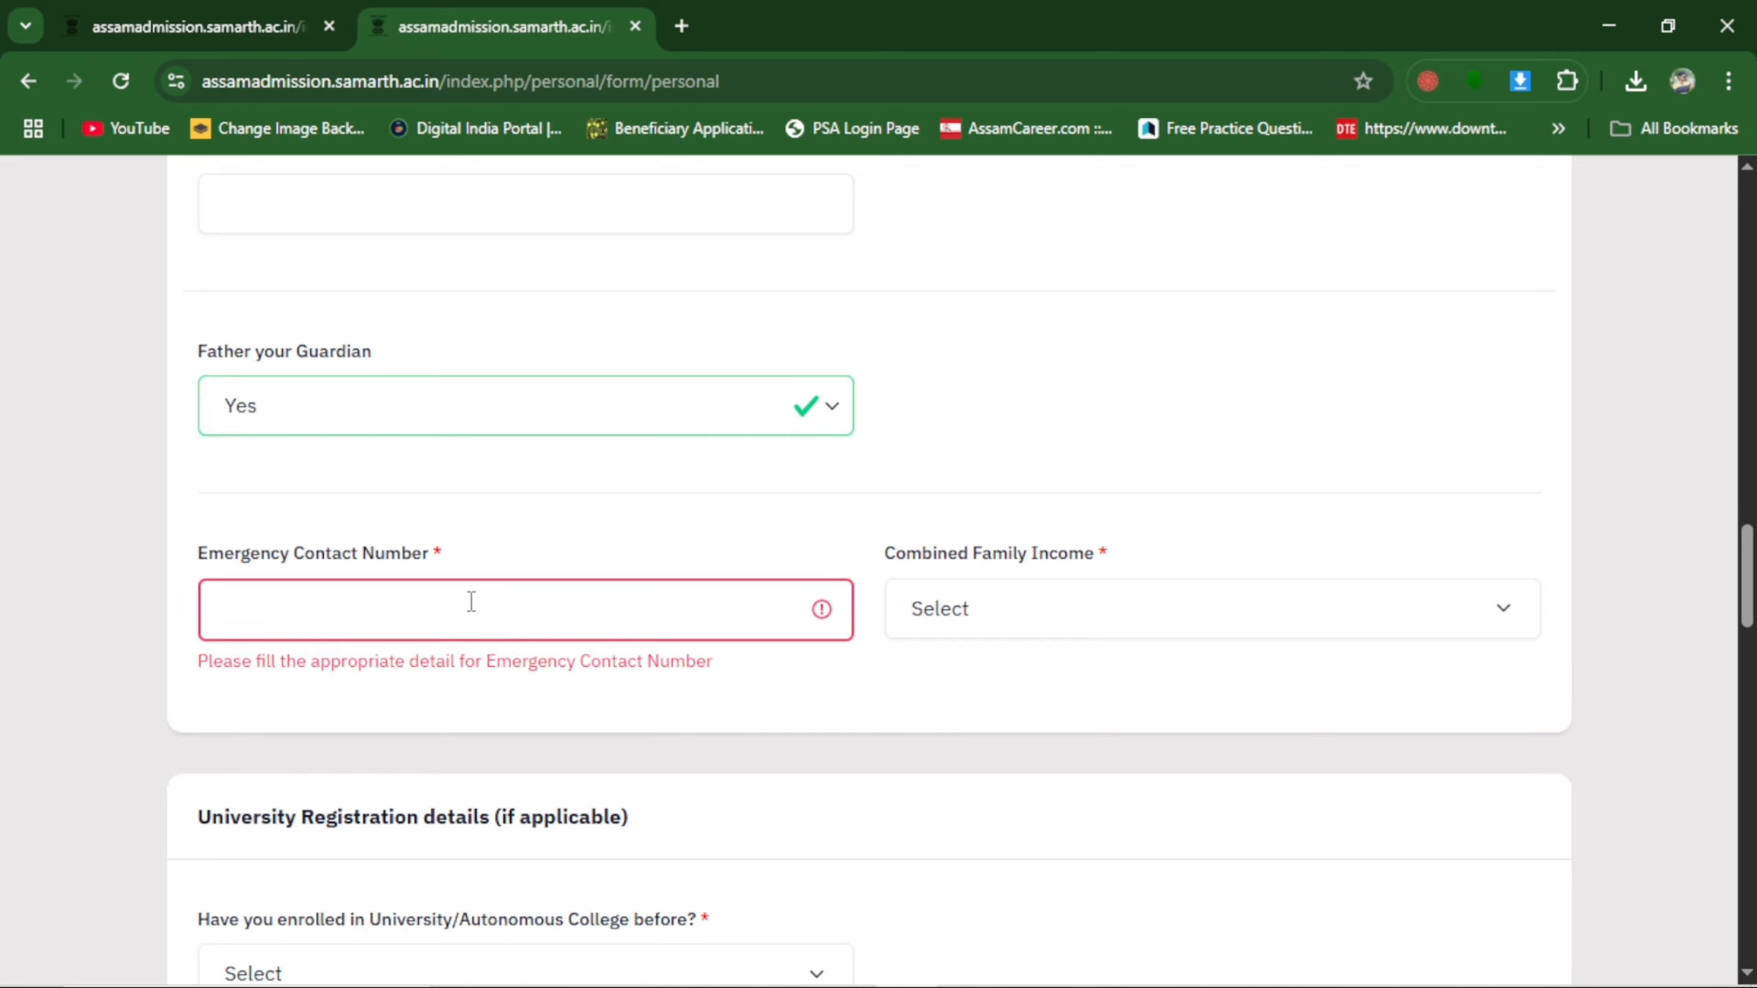
{"action": "left_click", "coordinate": [438, 609]}
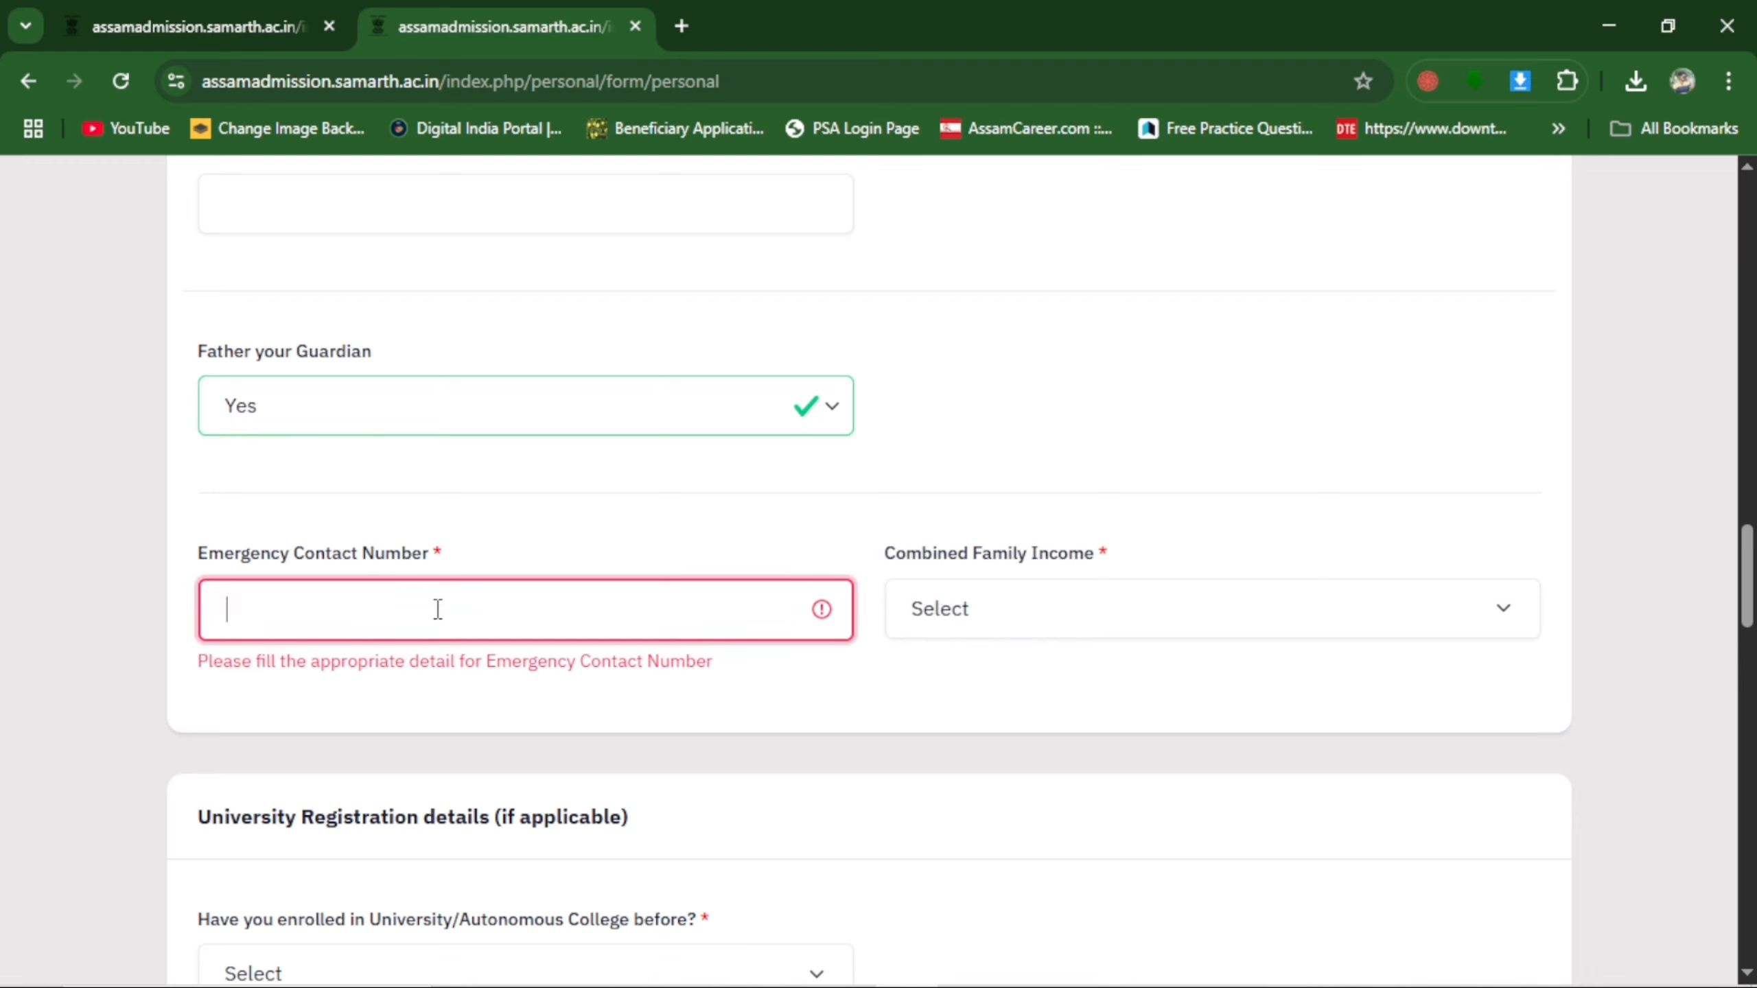
{"action": "left_click", "coordinate": [438, 609]}
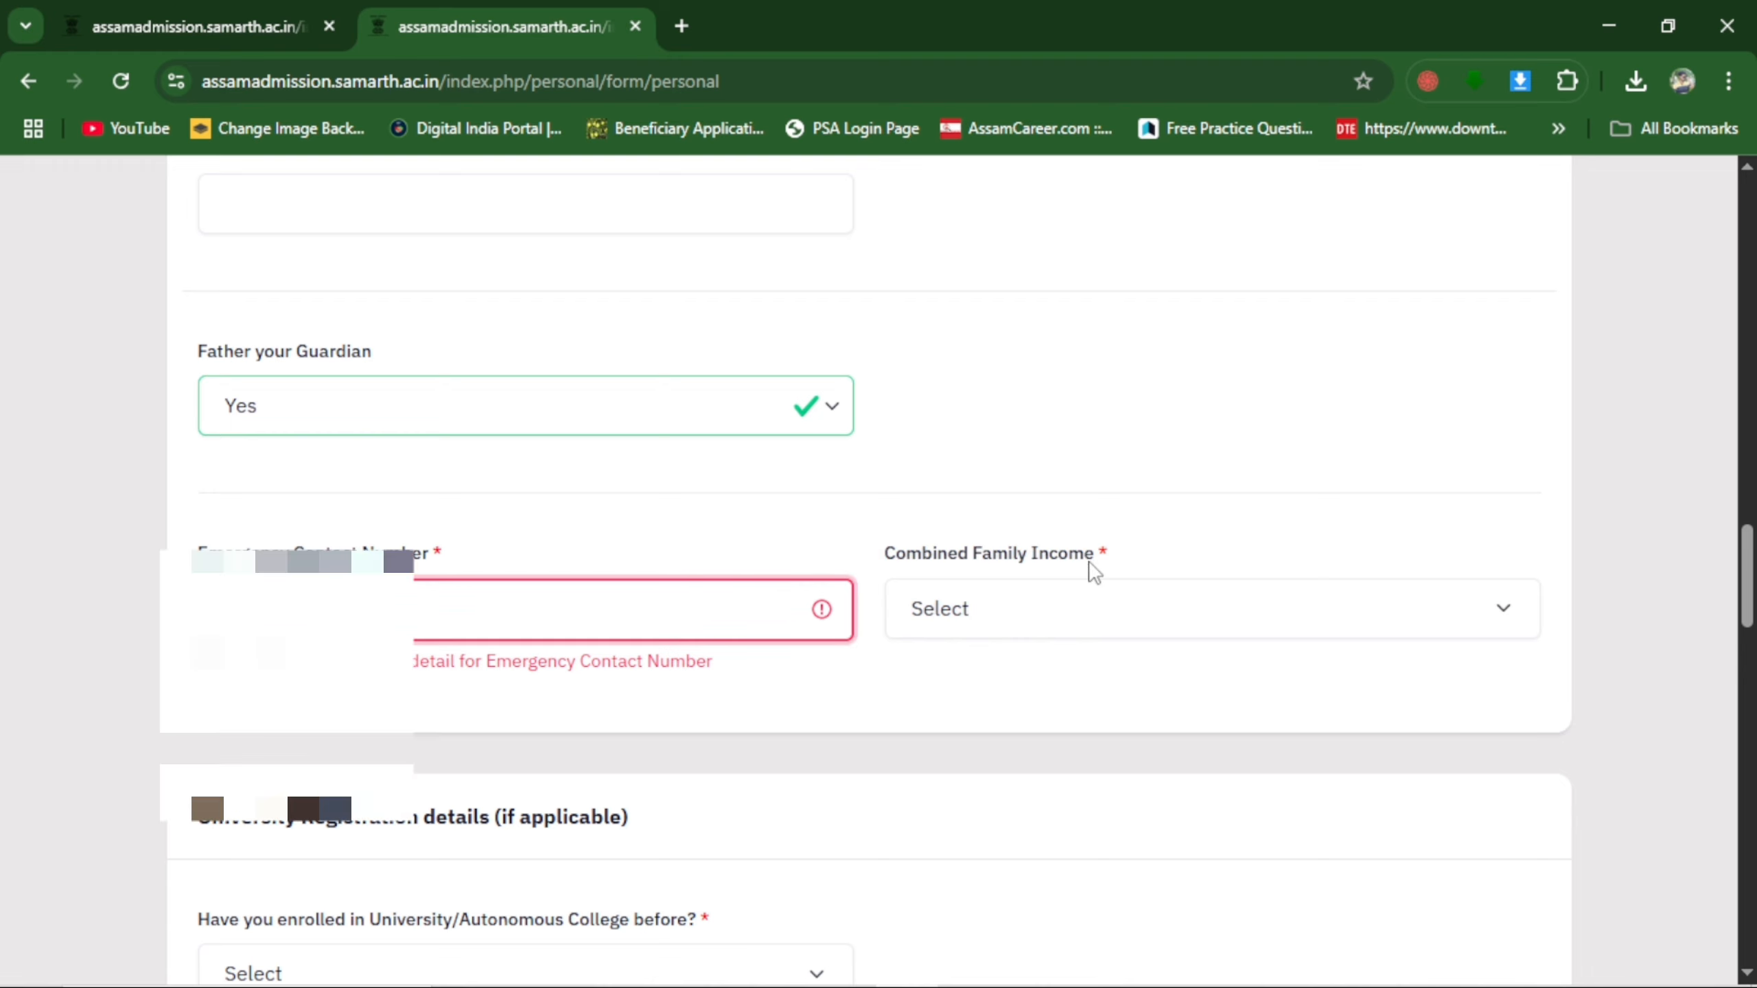
{"action": "left_click", "coordinate": [1031, 613]}
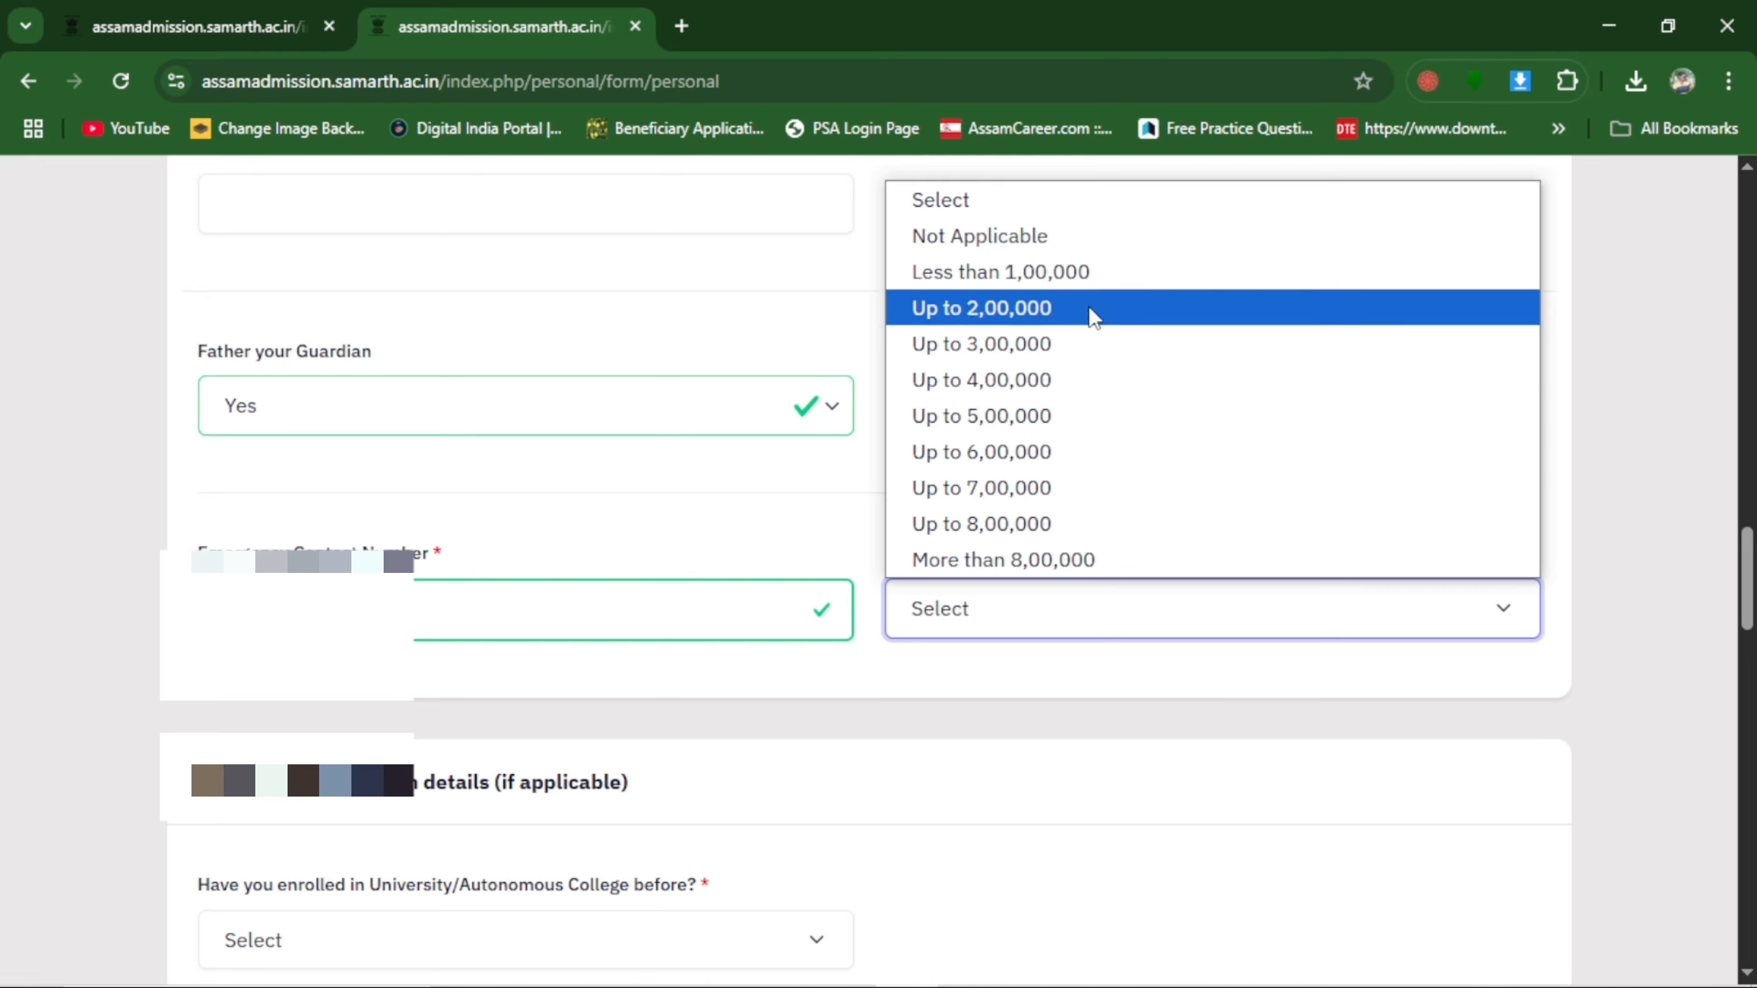
{"action": "left_click", "coordinate": [1028, 293]}
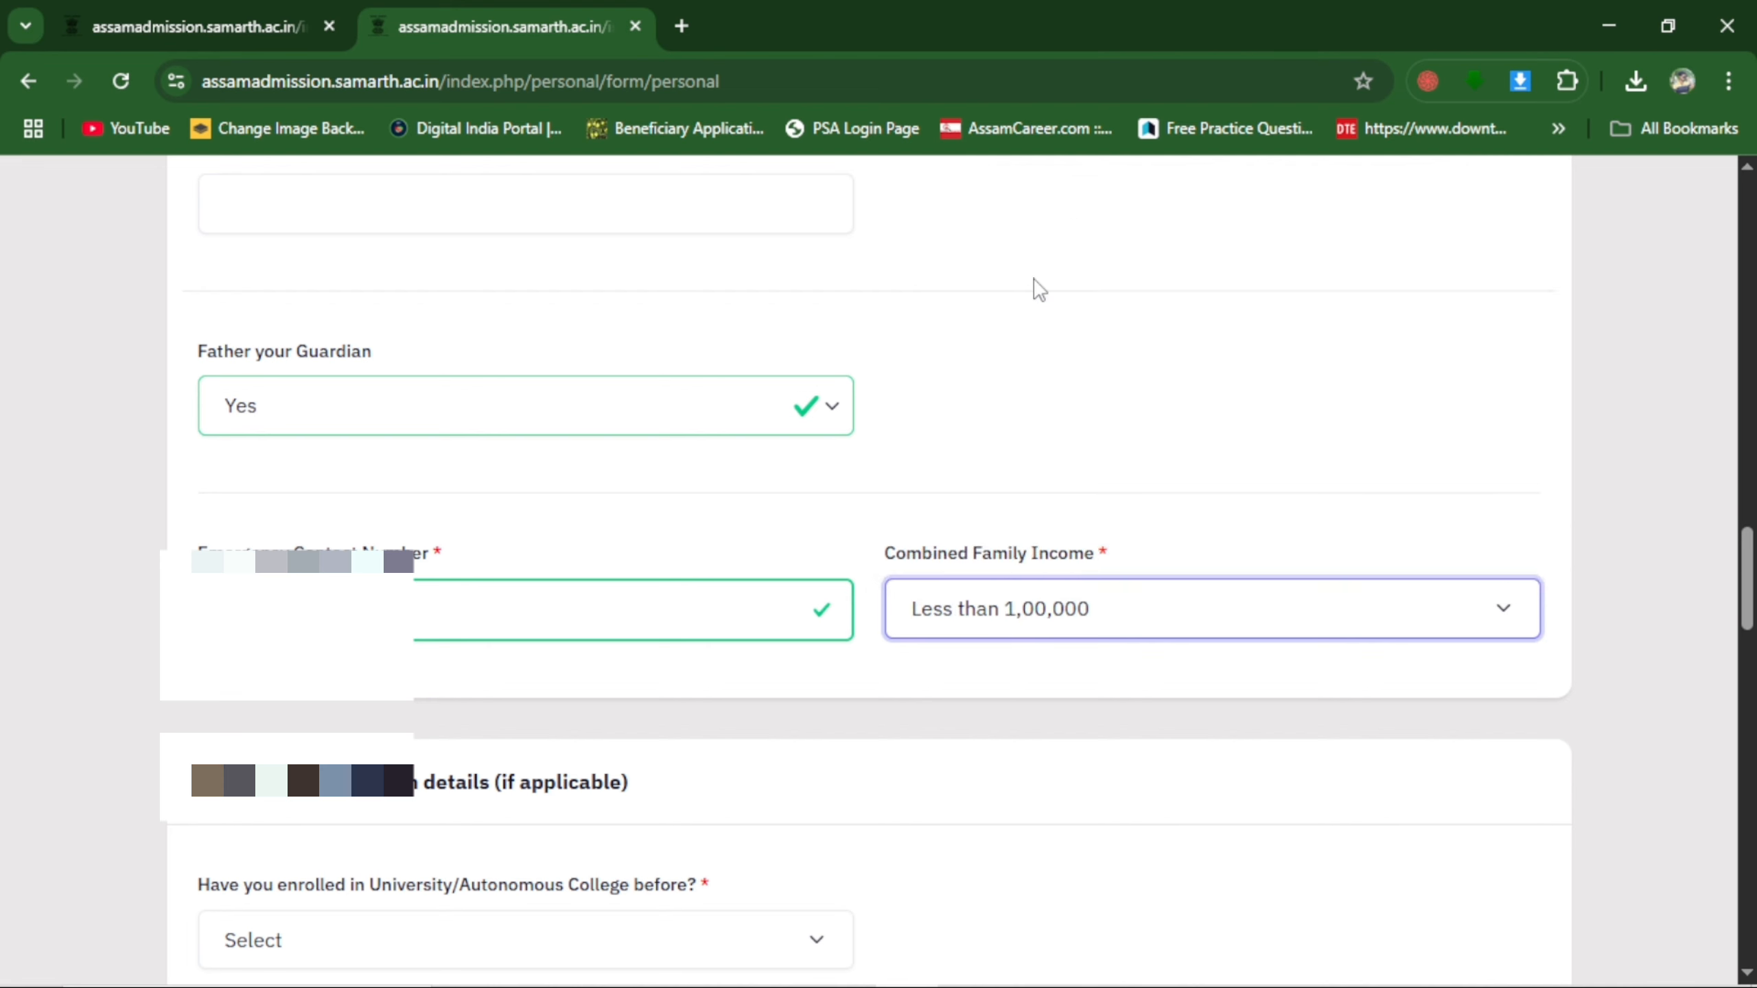
Answer No to having enrolled in a University/Autonomous College before.
{"action": "scroll", "coordinate": [1036, 286], "scroll_direction": "down", "scroll_amount": 5}
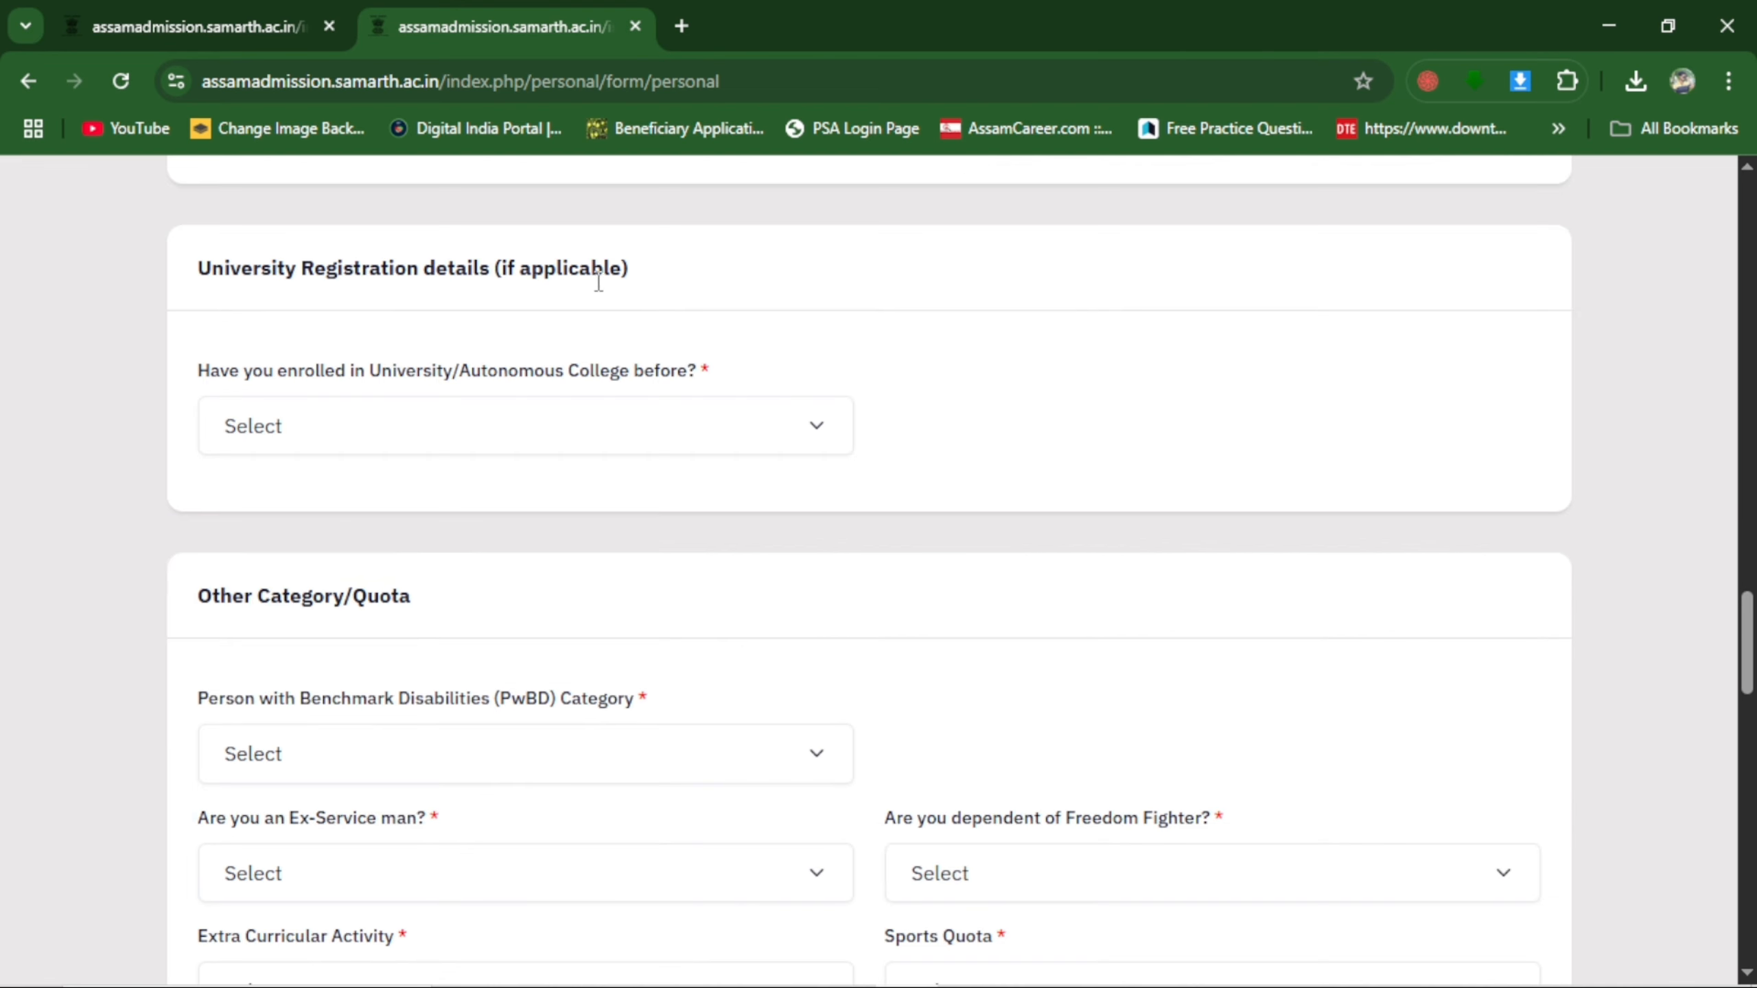
{"action": "left_click", "coordinate": [309, 433]}
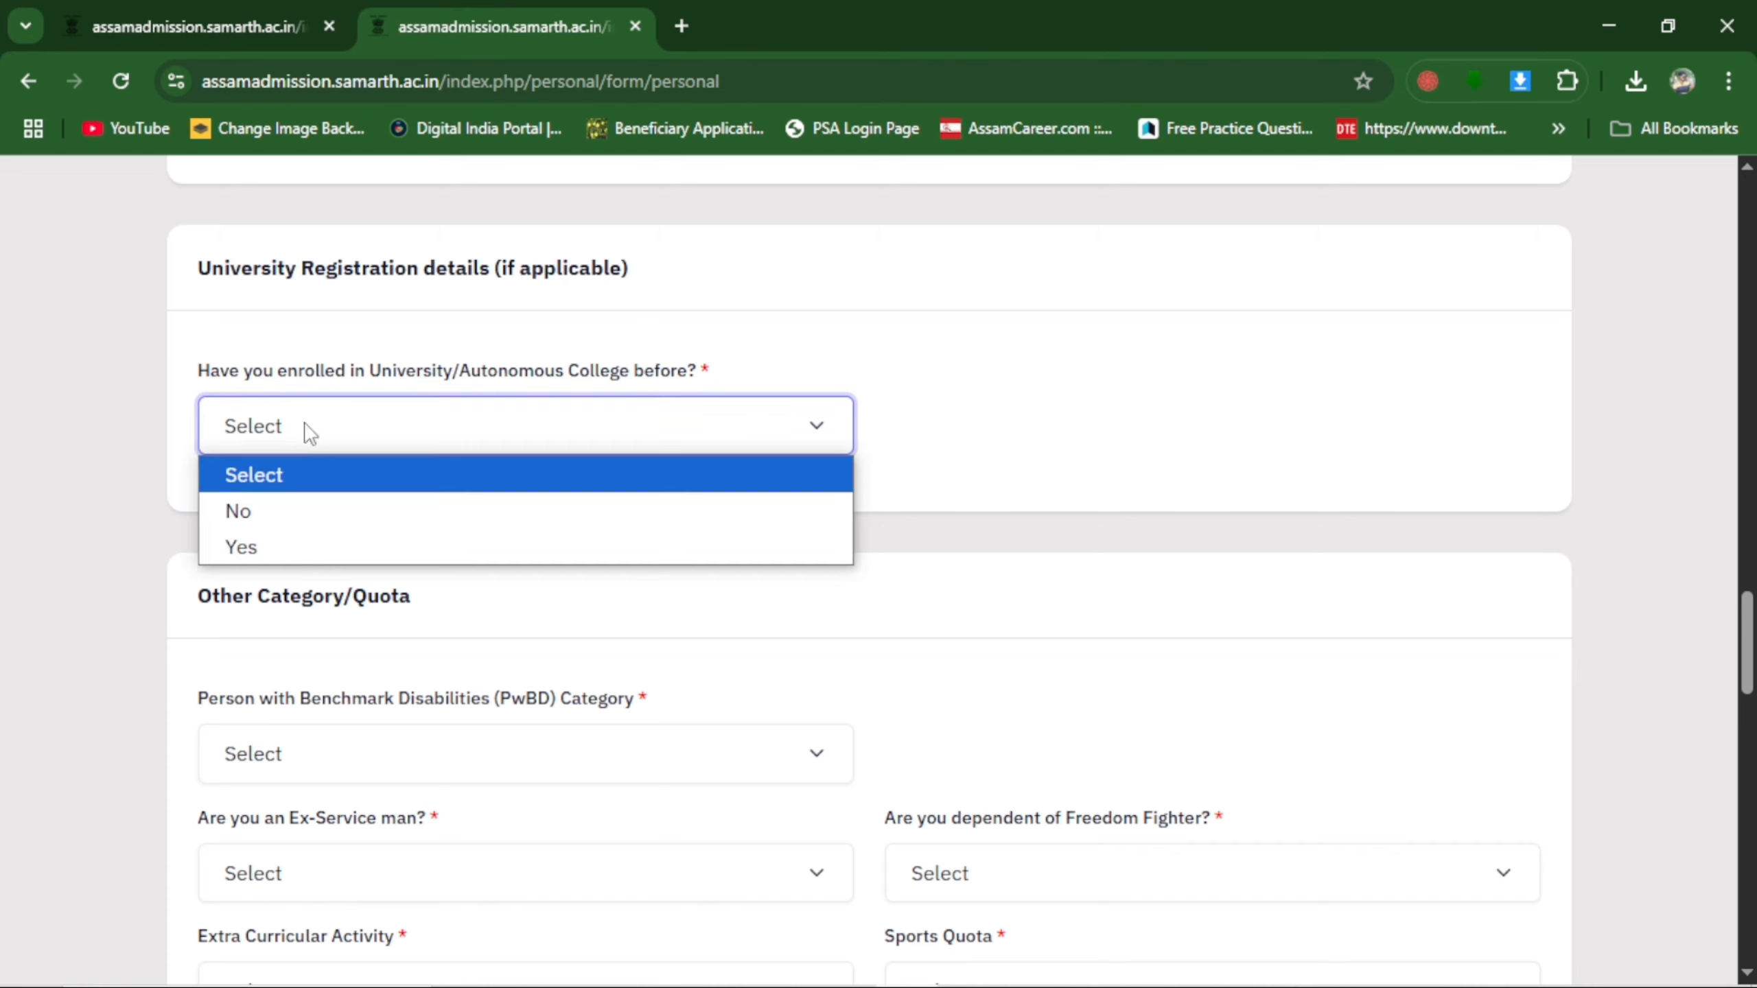
{"action": "left_click", "coordinate": [294, 516]}
Set the PwBD category to Not Applicable and answer No to both the Ex-Service man and Freedom Fighter dependent questions.
{"action": "scroll", "coordinate": [600, 506], "scroll_direction": "down", "scroll_amount": 5}
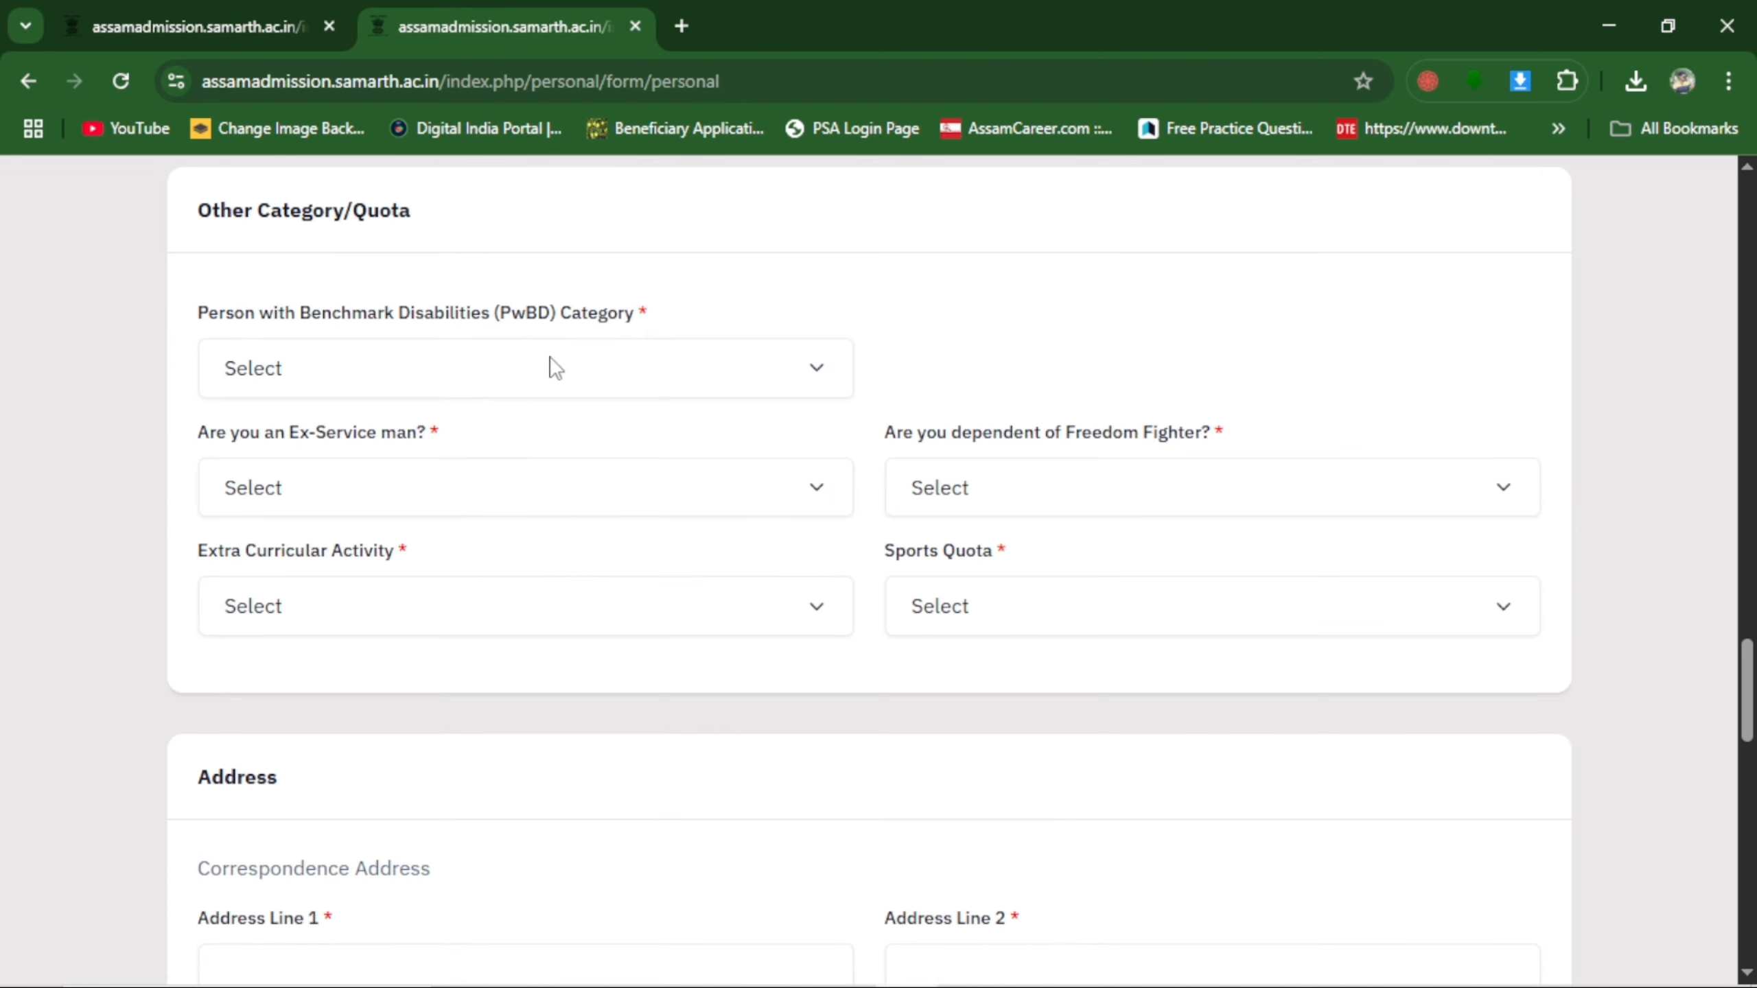
{"action": "left_click", "coordinate": [669, 370]}
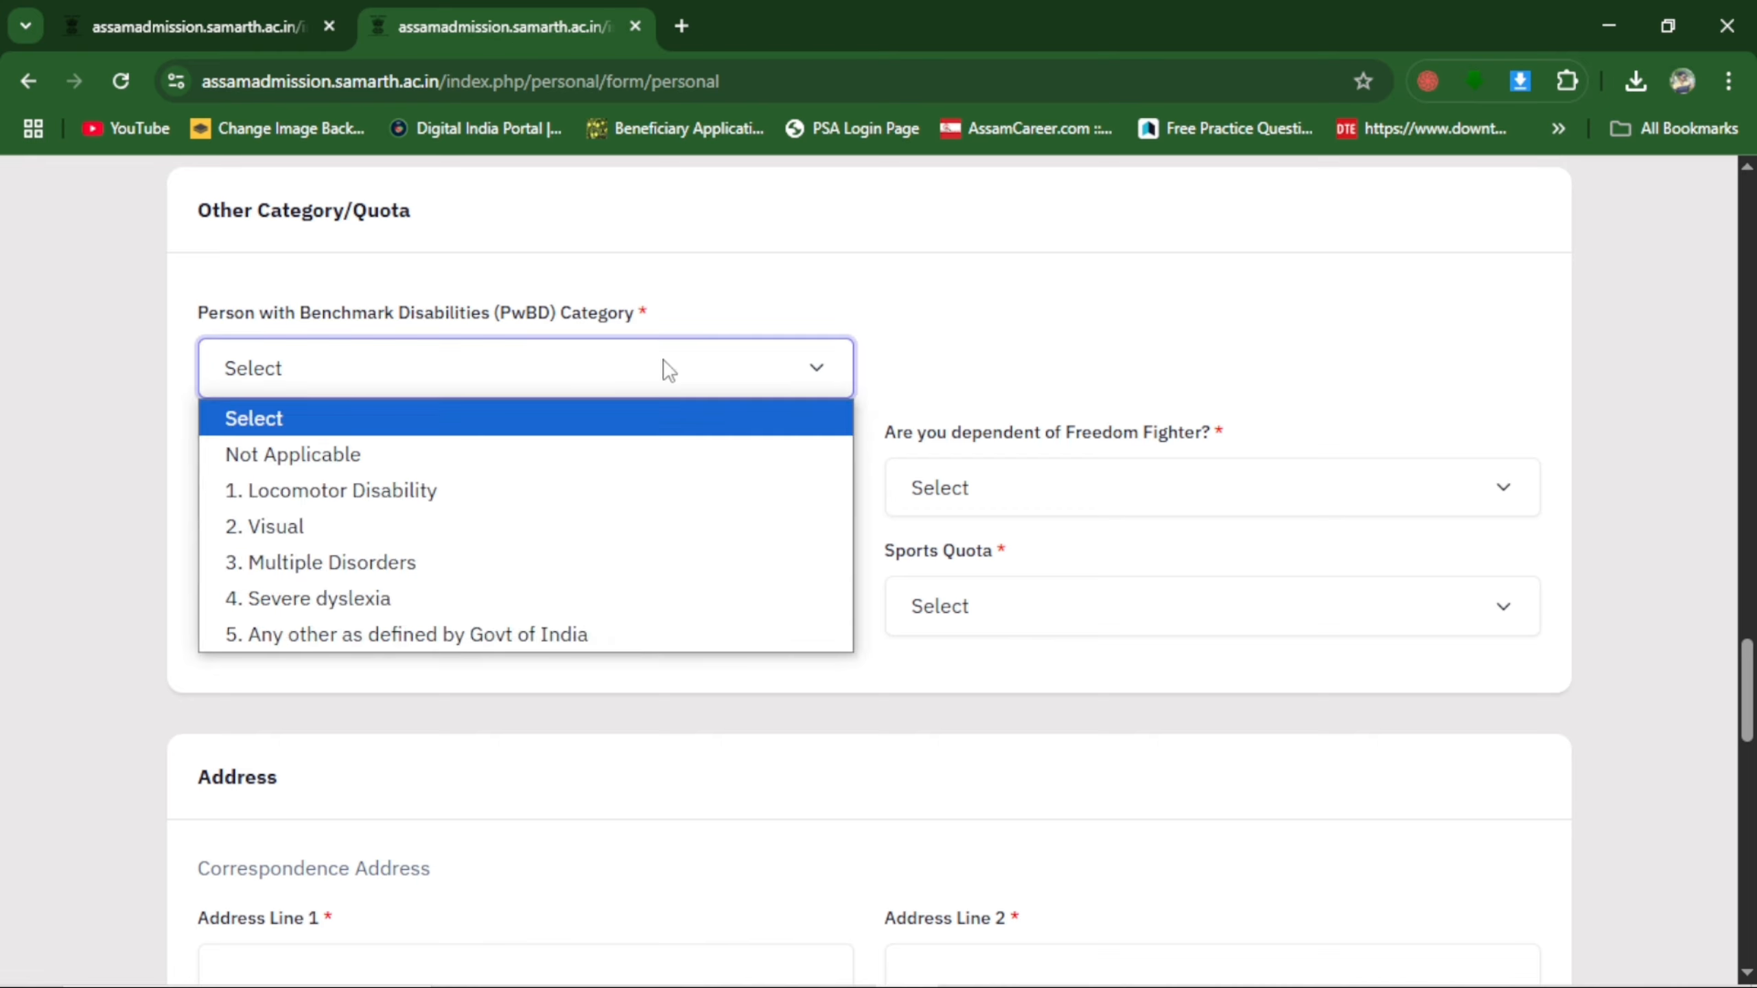
{"action": "left_click", "coordinate": [443, 459]}
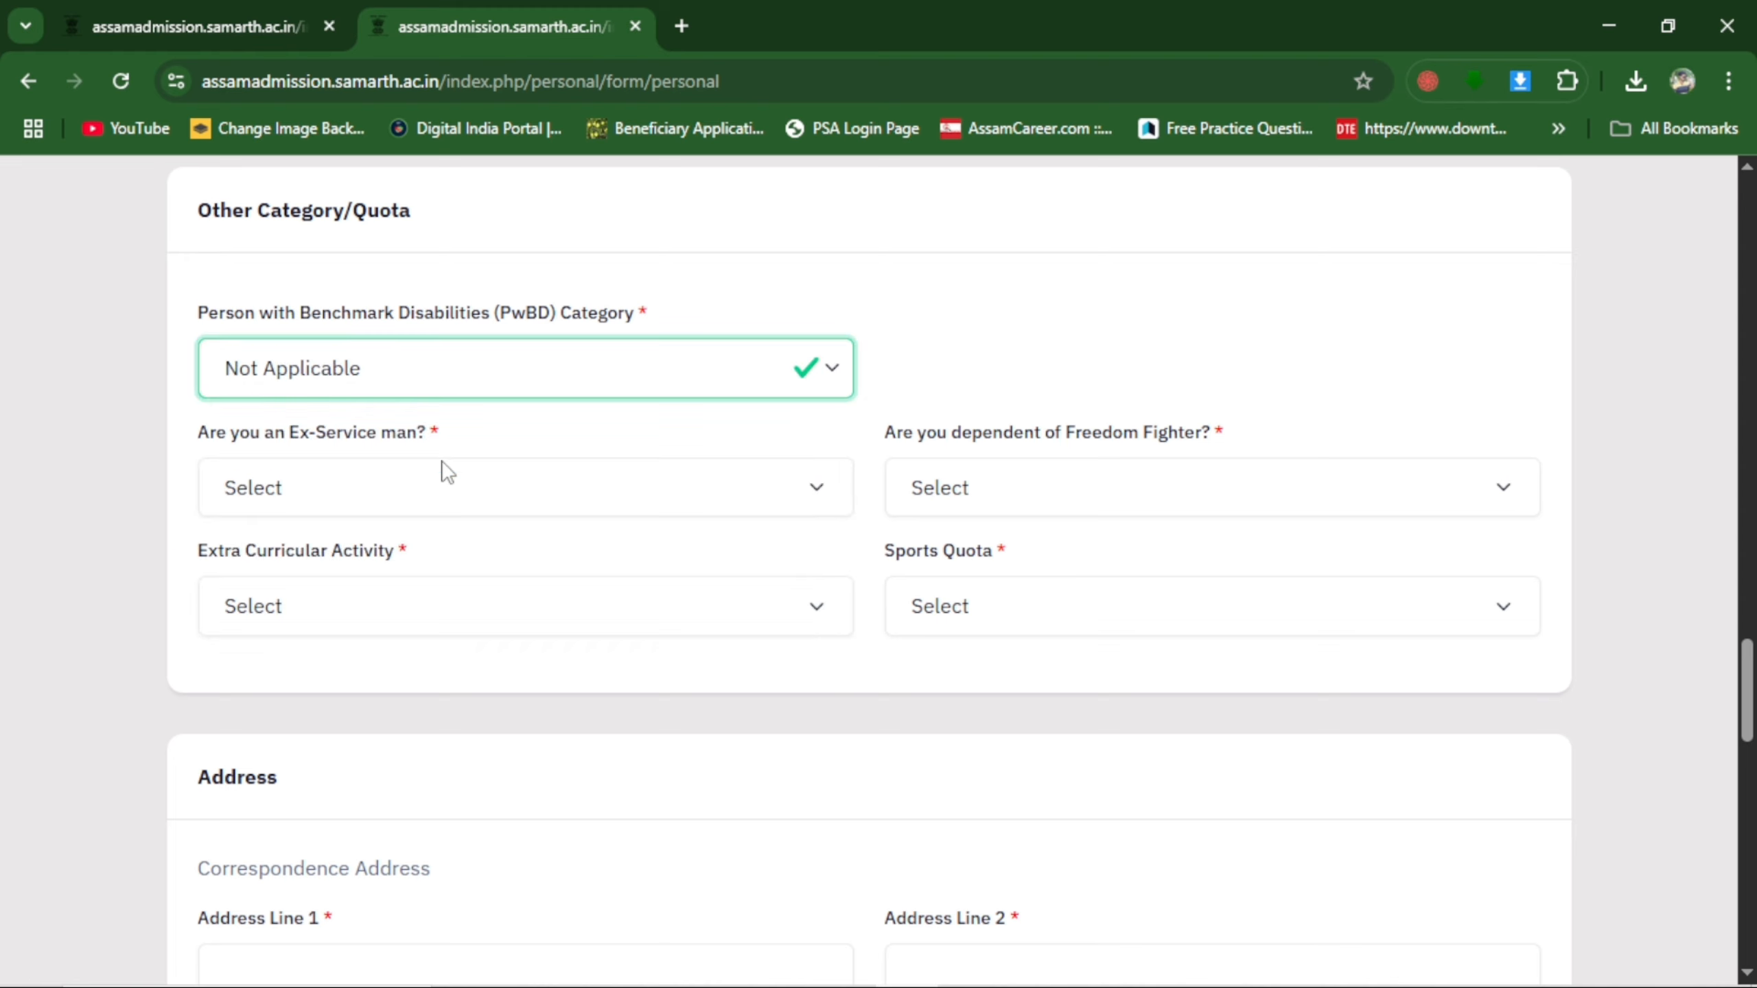
{"action": "left_click", "coordinate": [562, 491]}
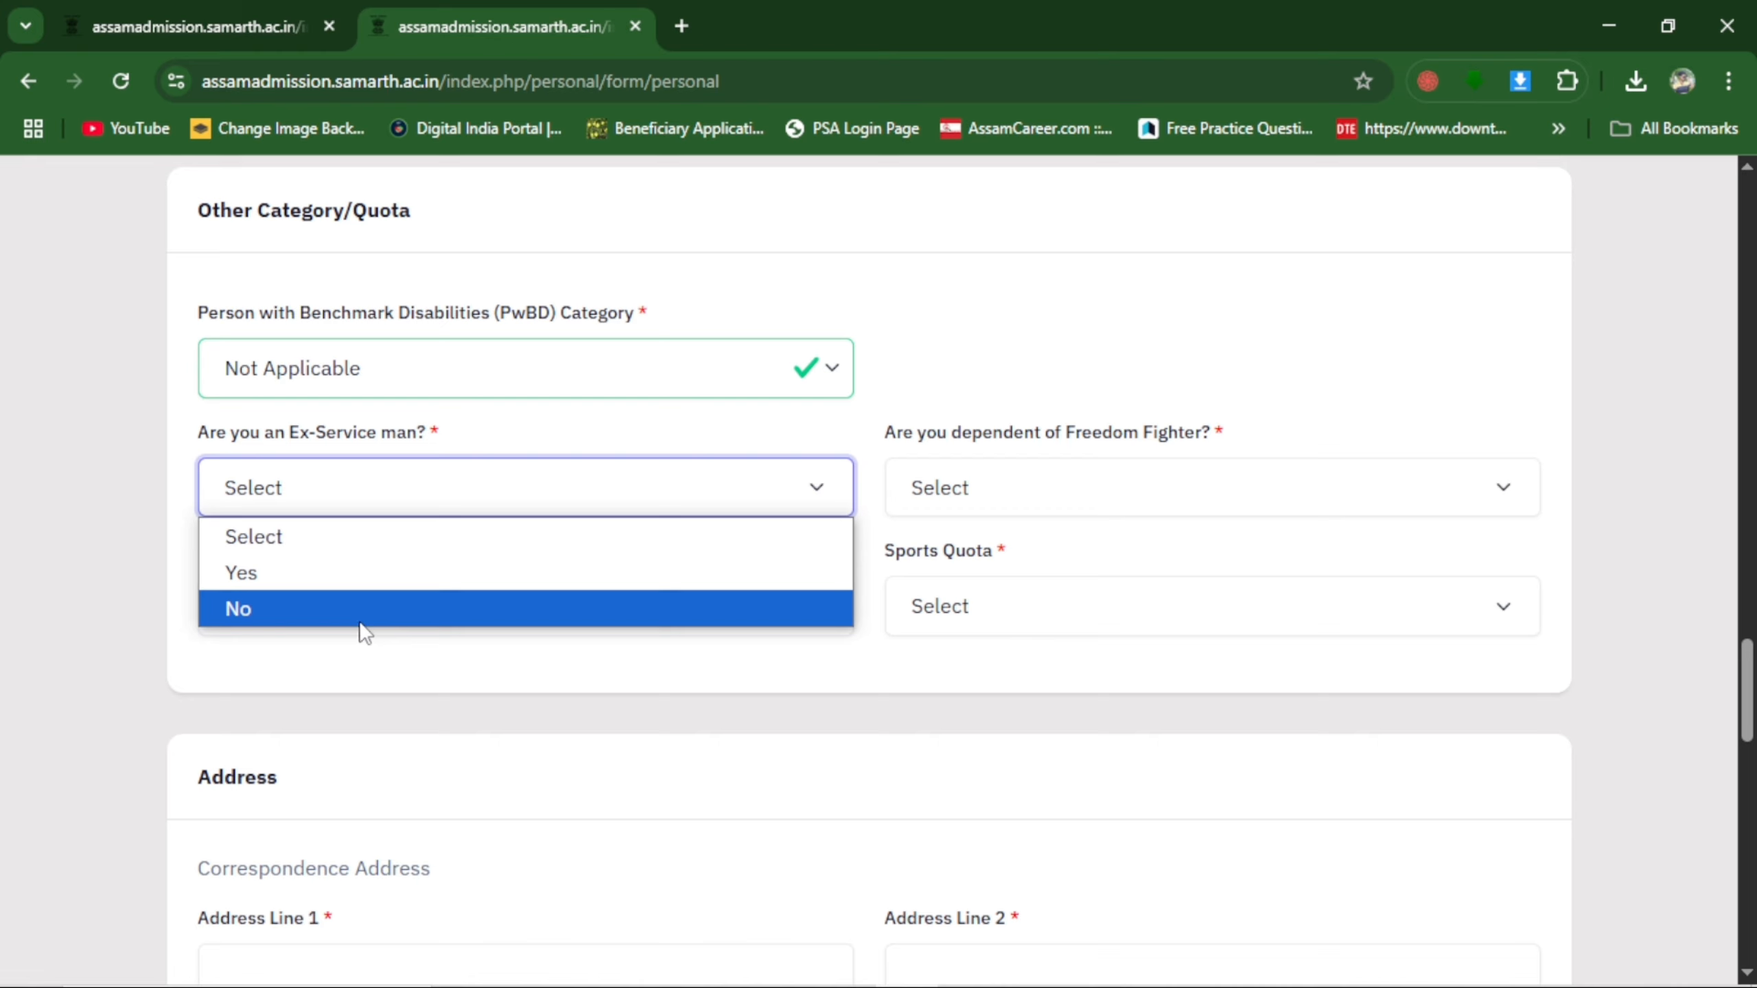
{"action": "left_click", "coordinate": [309, 611]}
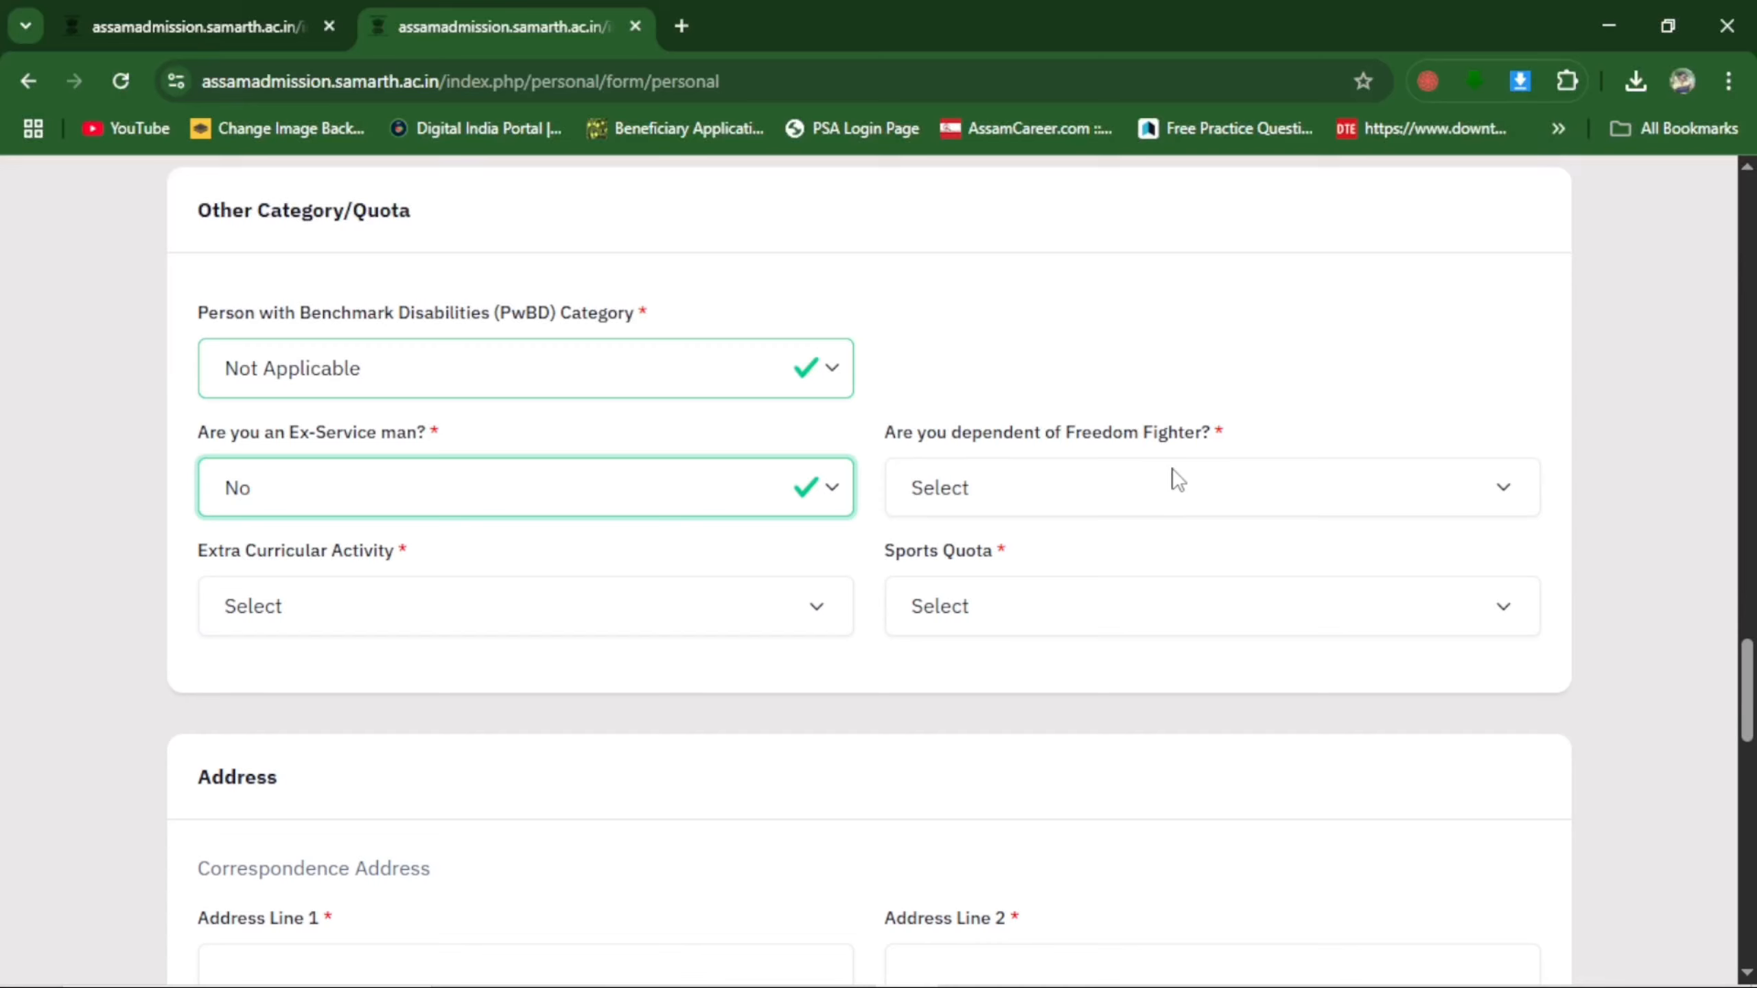
{"action": "left_click", "coordinate": [989, 510]}
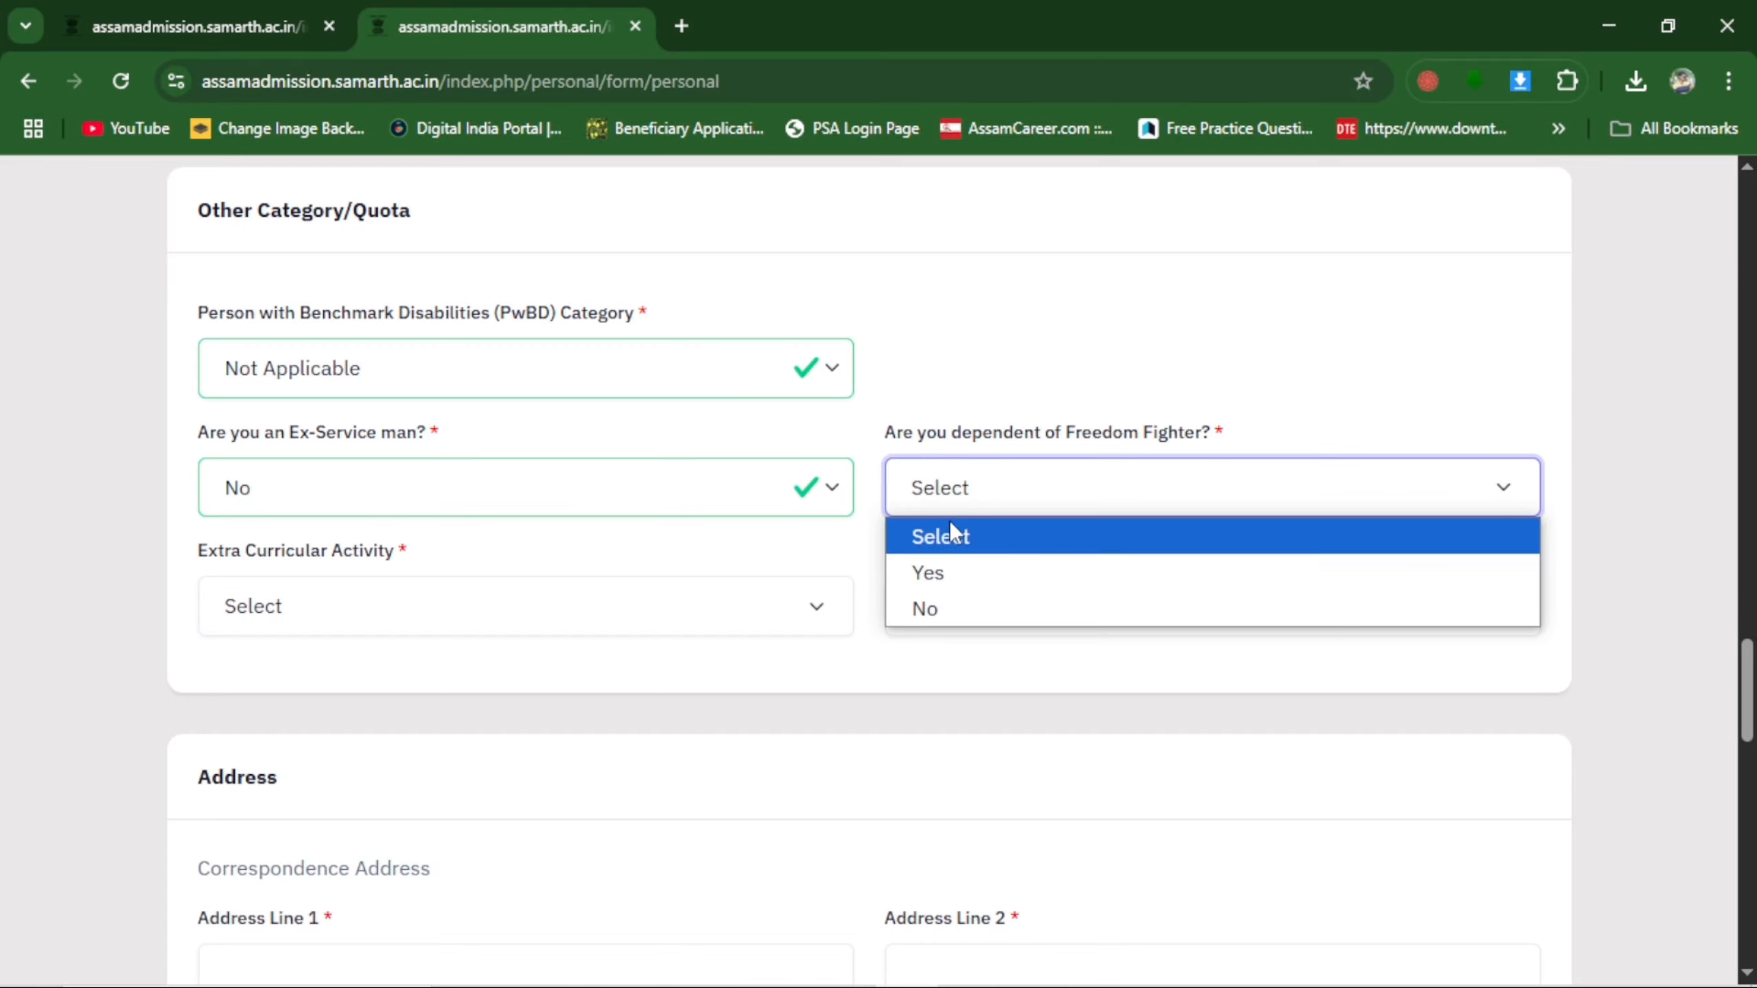
{"action": "left_click", "coordinate": [942, 608]}
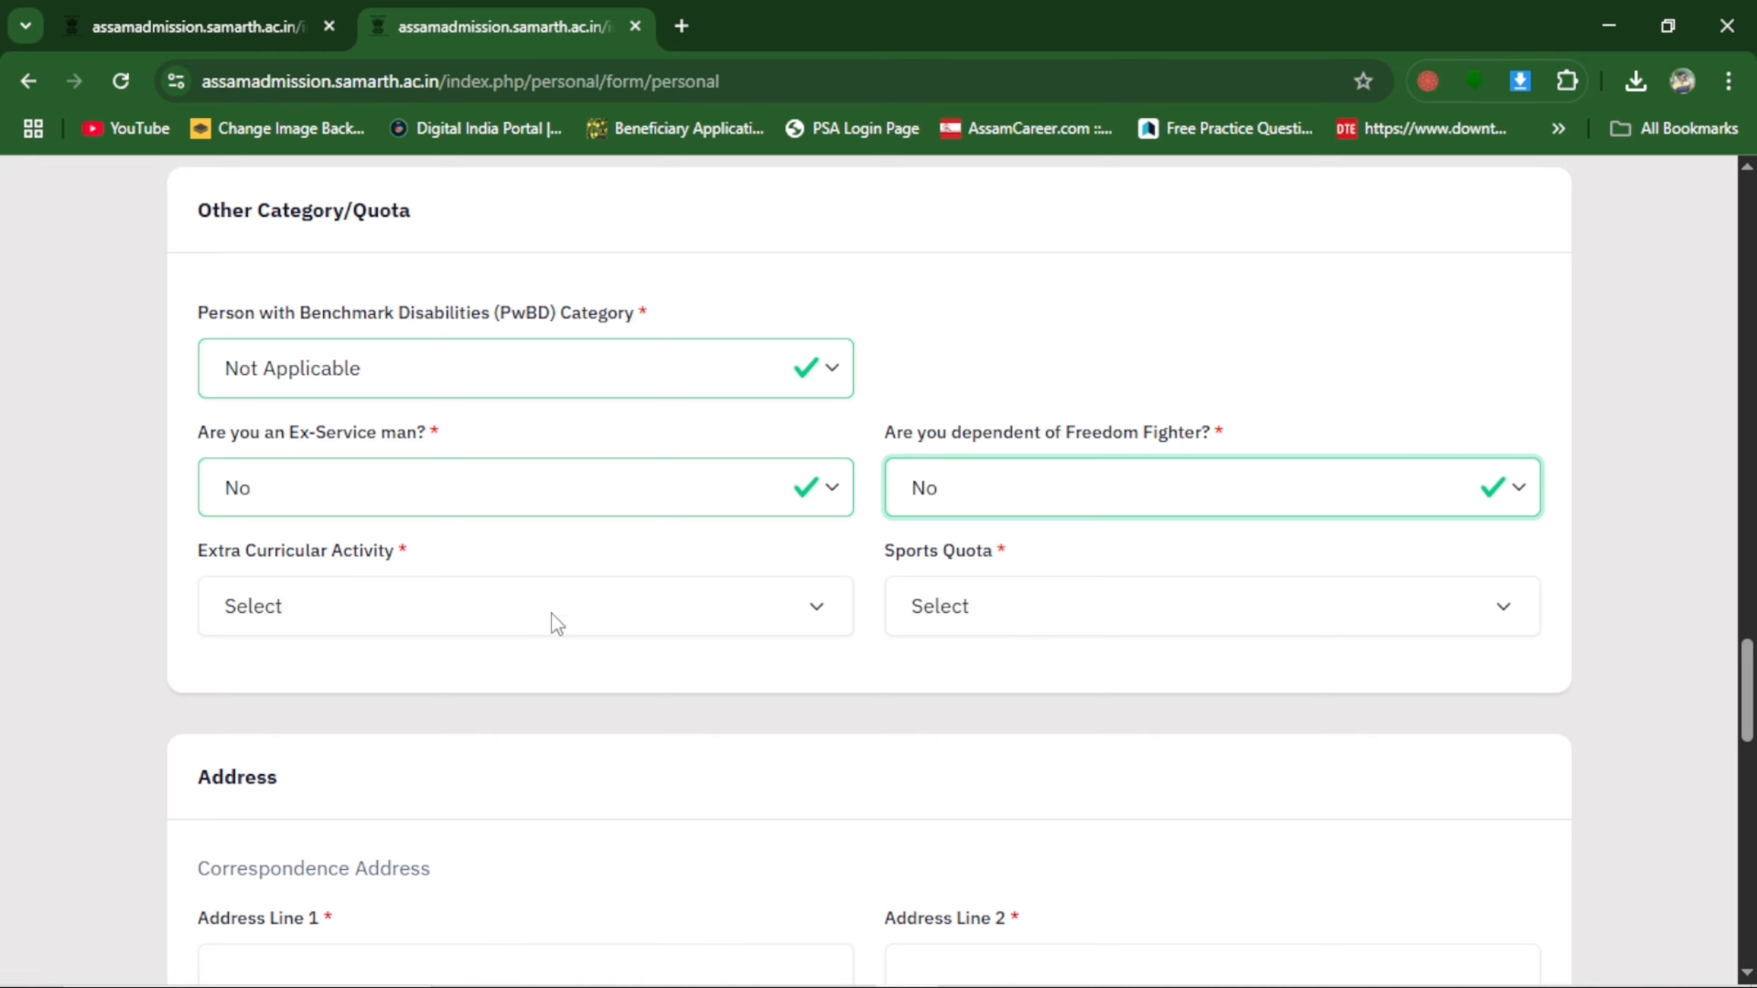
Set Extra Curricular Activity to Not Applicable and Sports Quota to No.
{"action": "left_click", "coordinate": [430, 597]}
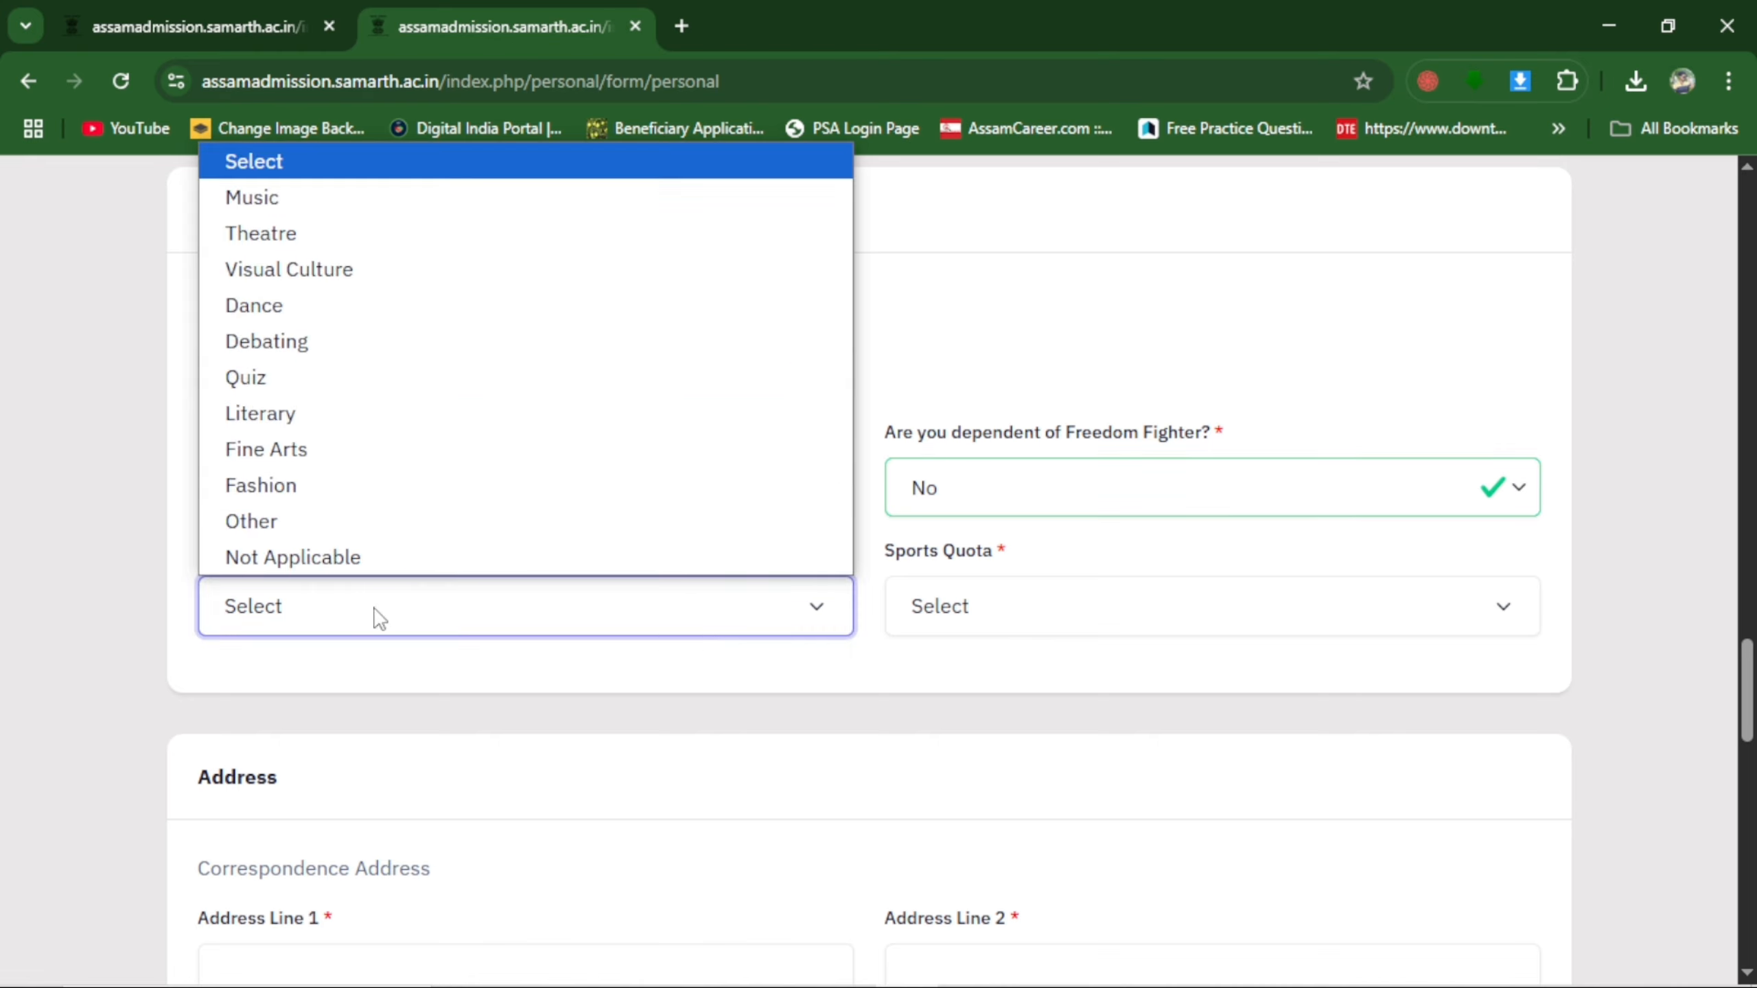
{"action": "left_click", "coordinate": [336, 559]}
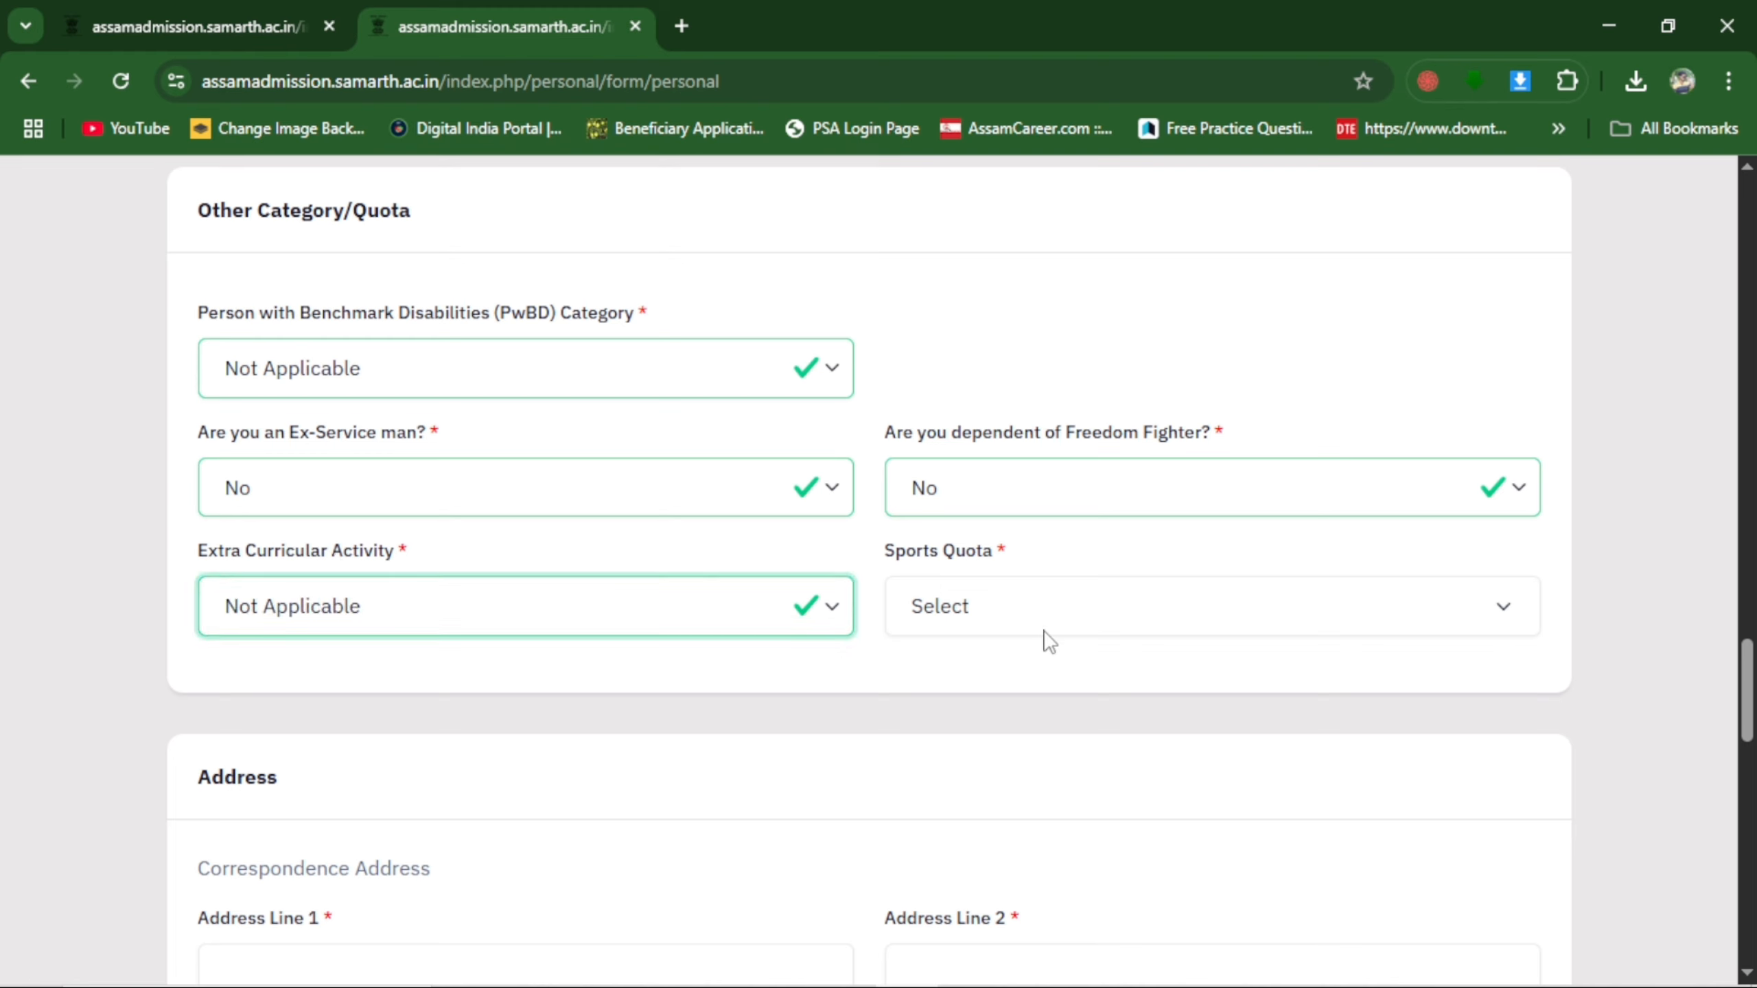
{"action": "left_click", "coordinate": [956, 627]}
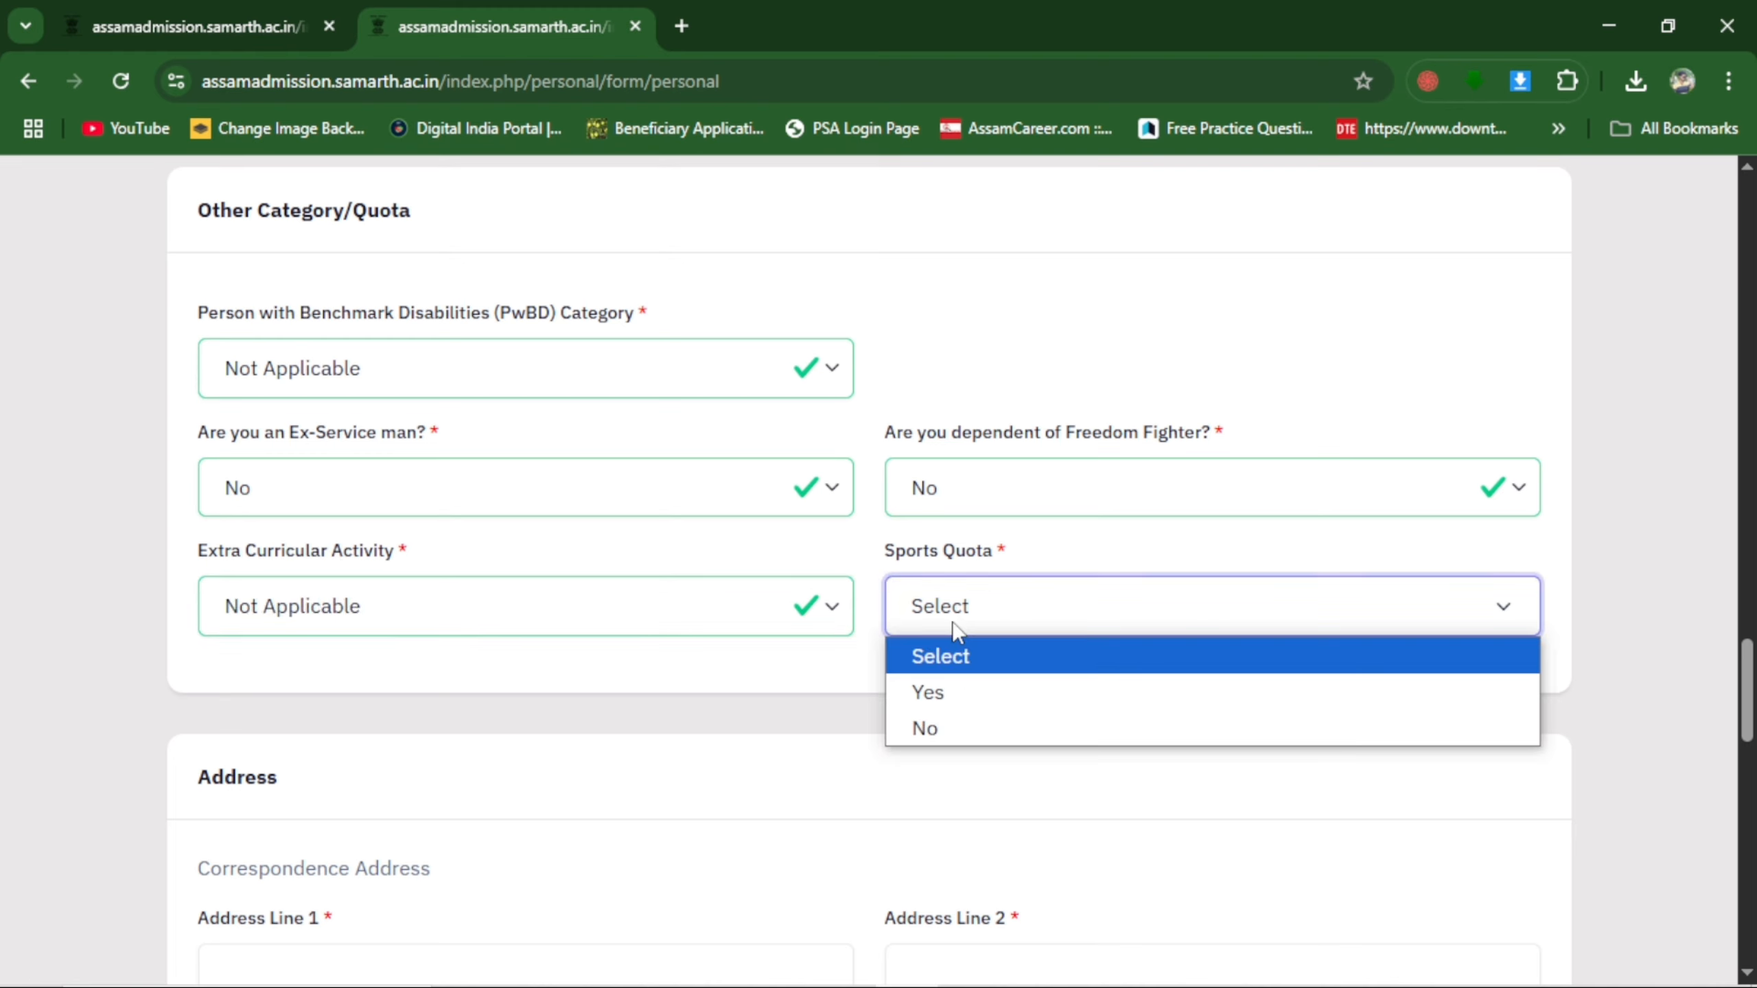
{"action": "left_click", "coordinate": [927, 728]}
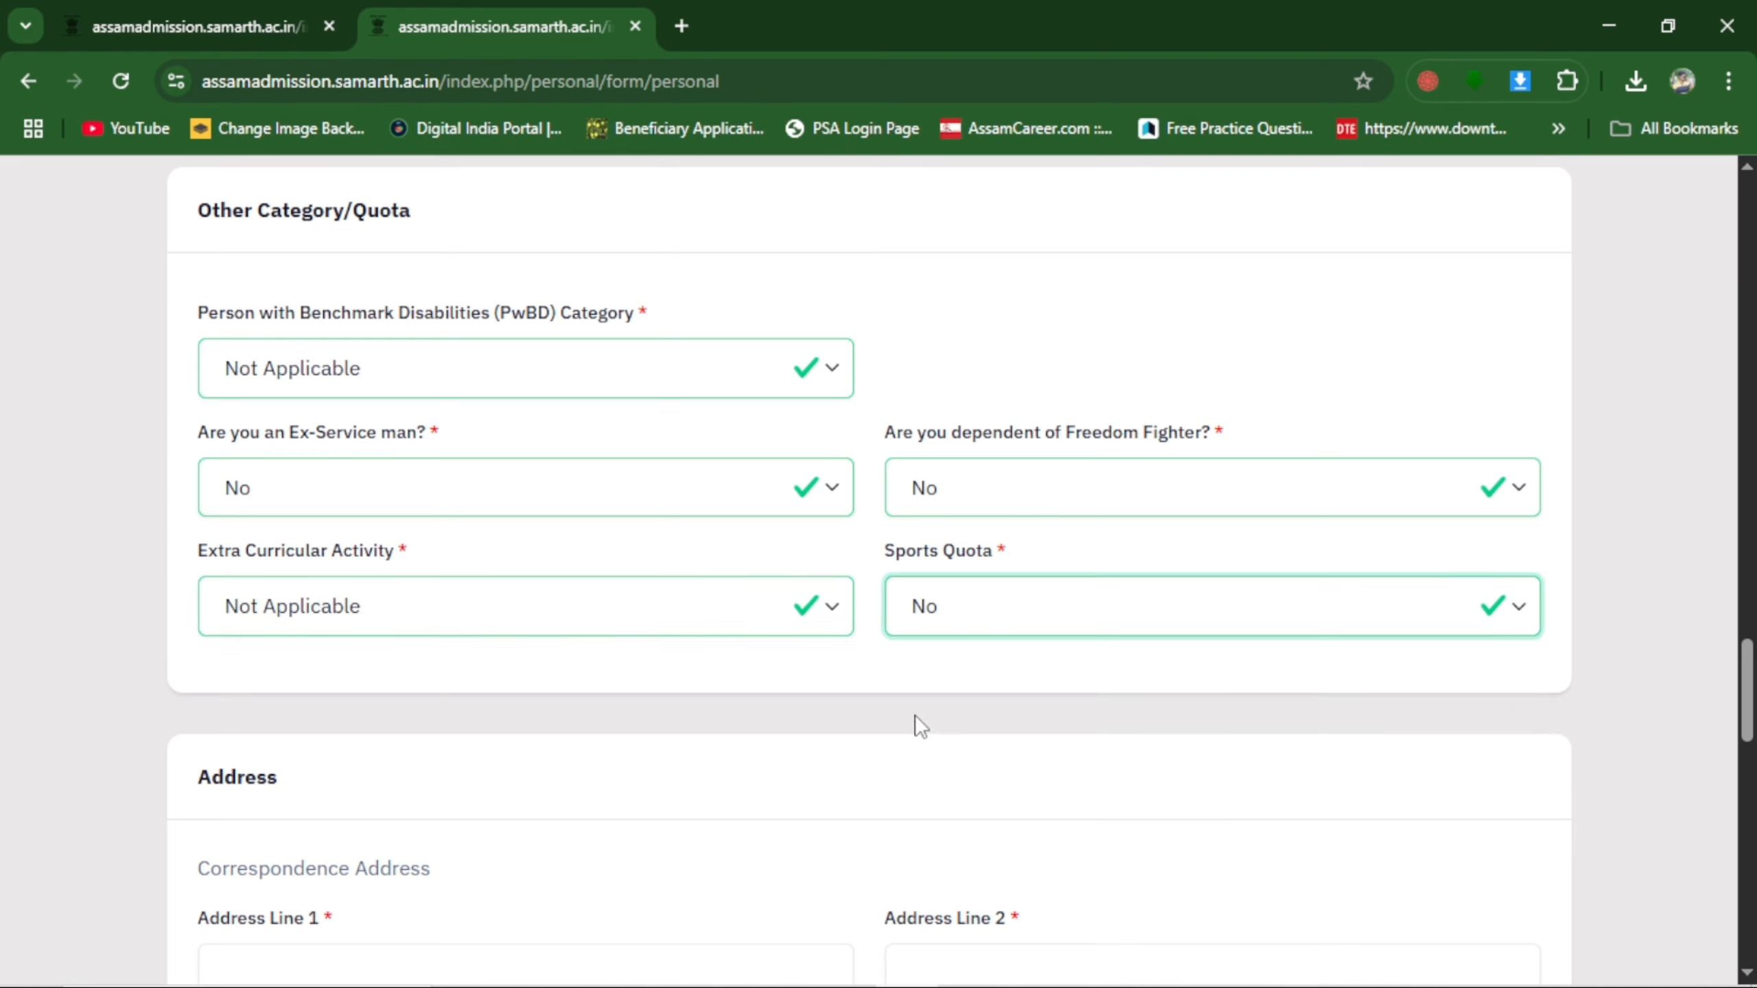
Fill in the correspondence and permanent addresses, including address lines, country, state, district, pincode, police station and block name.
{"action": "scroll", "coordinate": [917, 722], "scroll_direction": "down", "scroll_amount": 8}
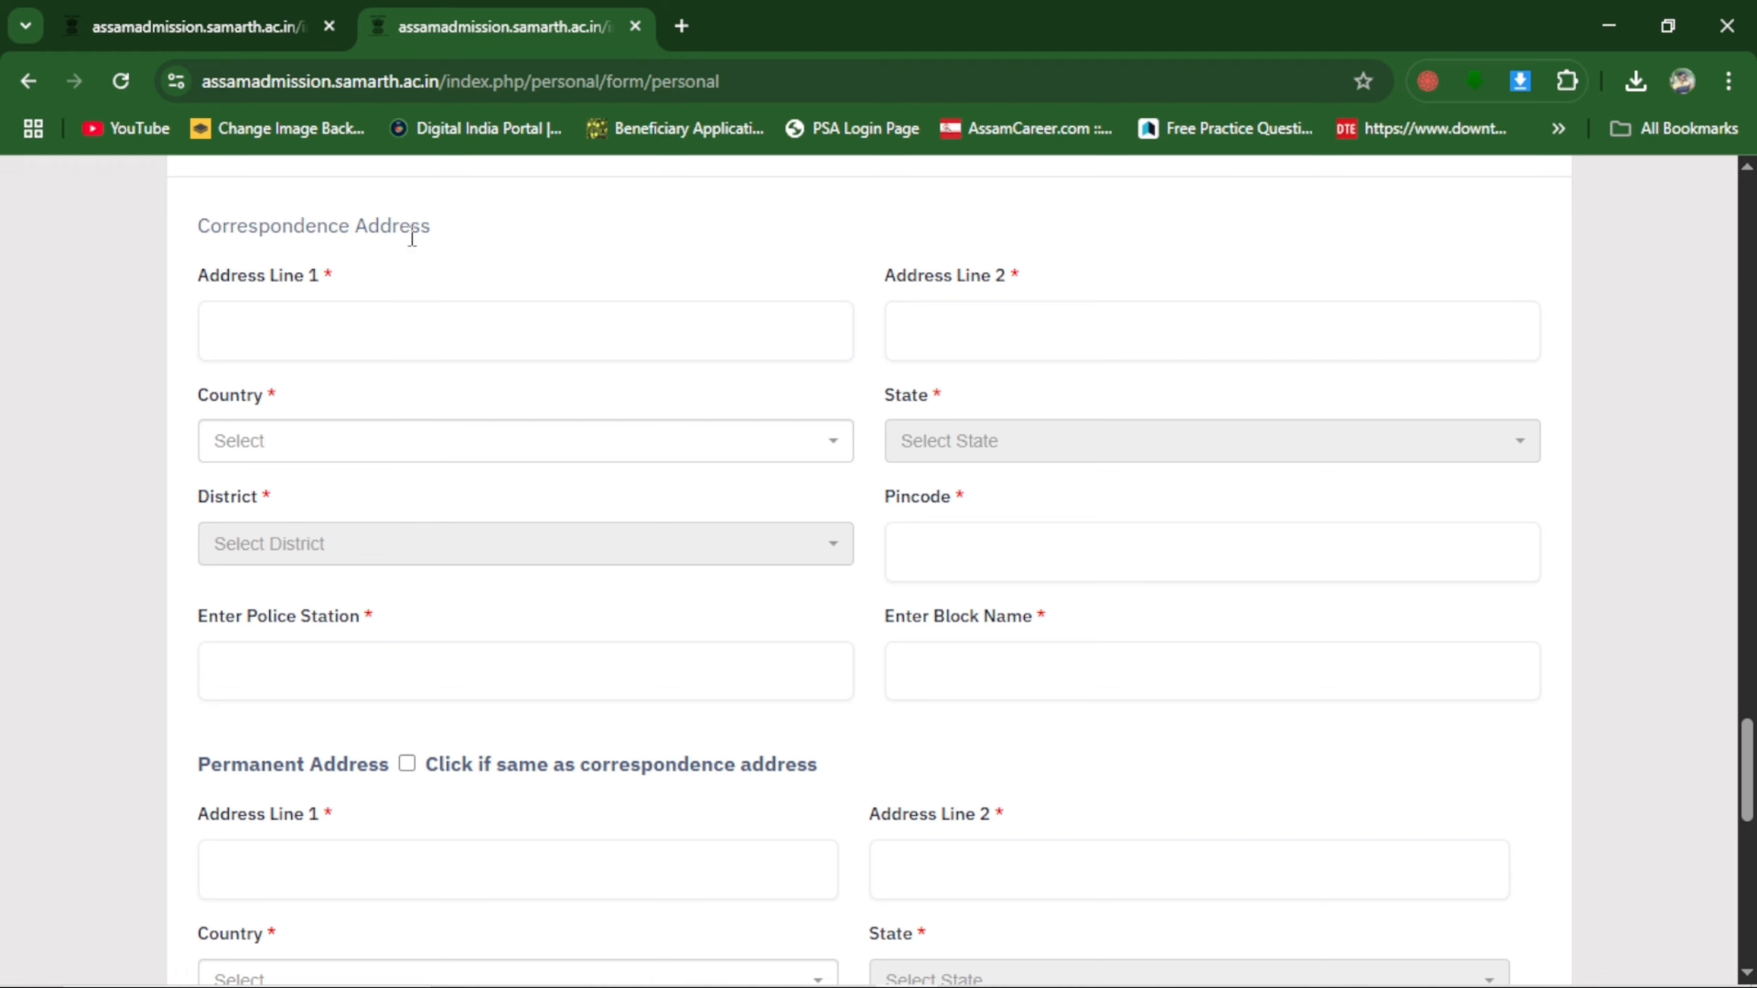
{"action": "left_click", "coordinate": [294, 322]}
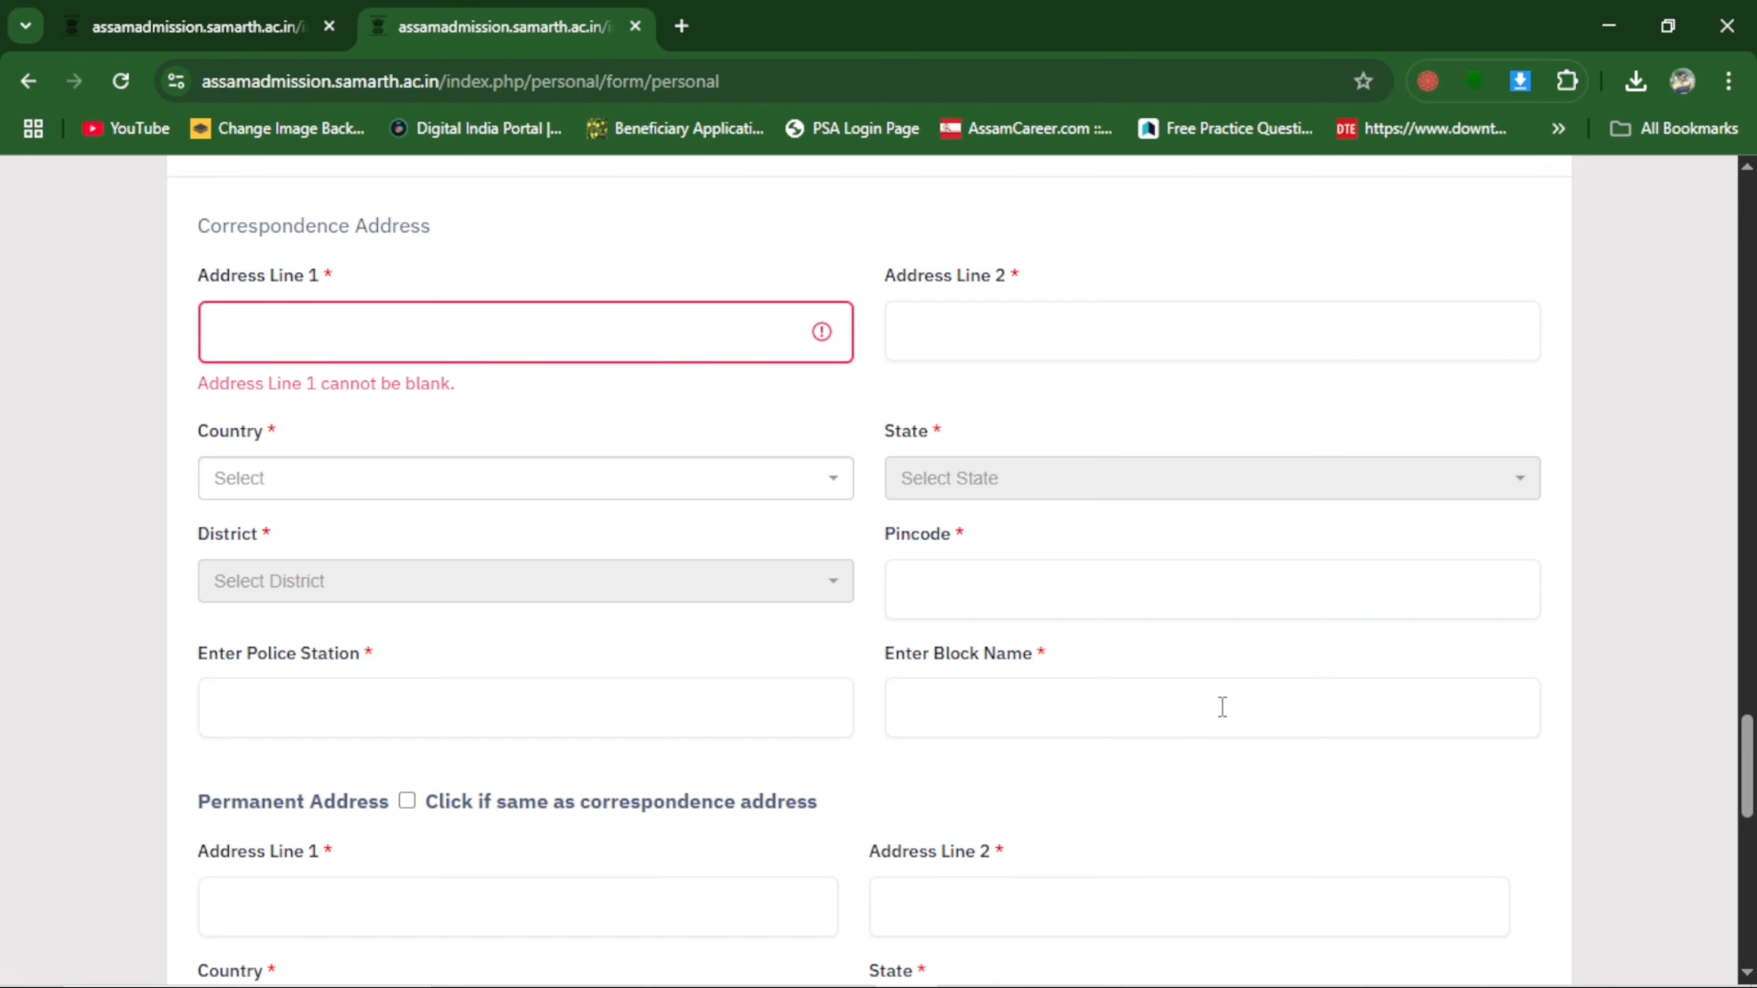
{"action": "scroll", "coordinate": [988, 647], "scroll_direction": "down", "scroll_amount": 3}
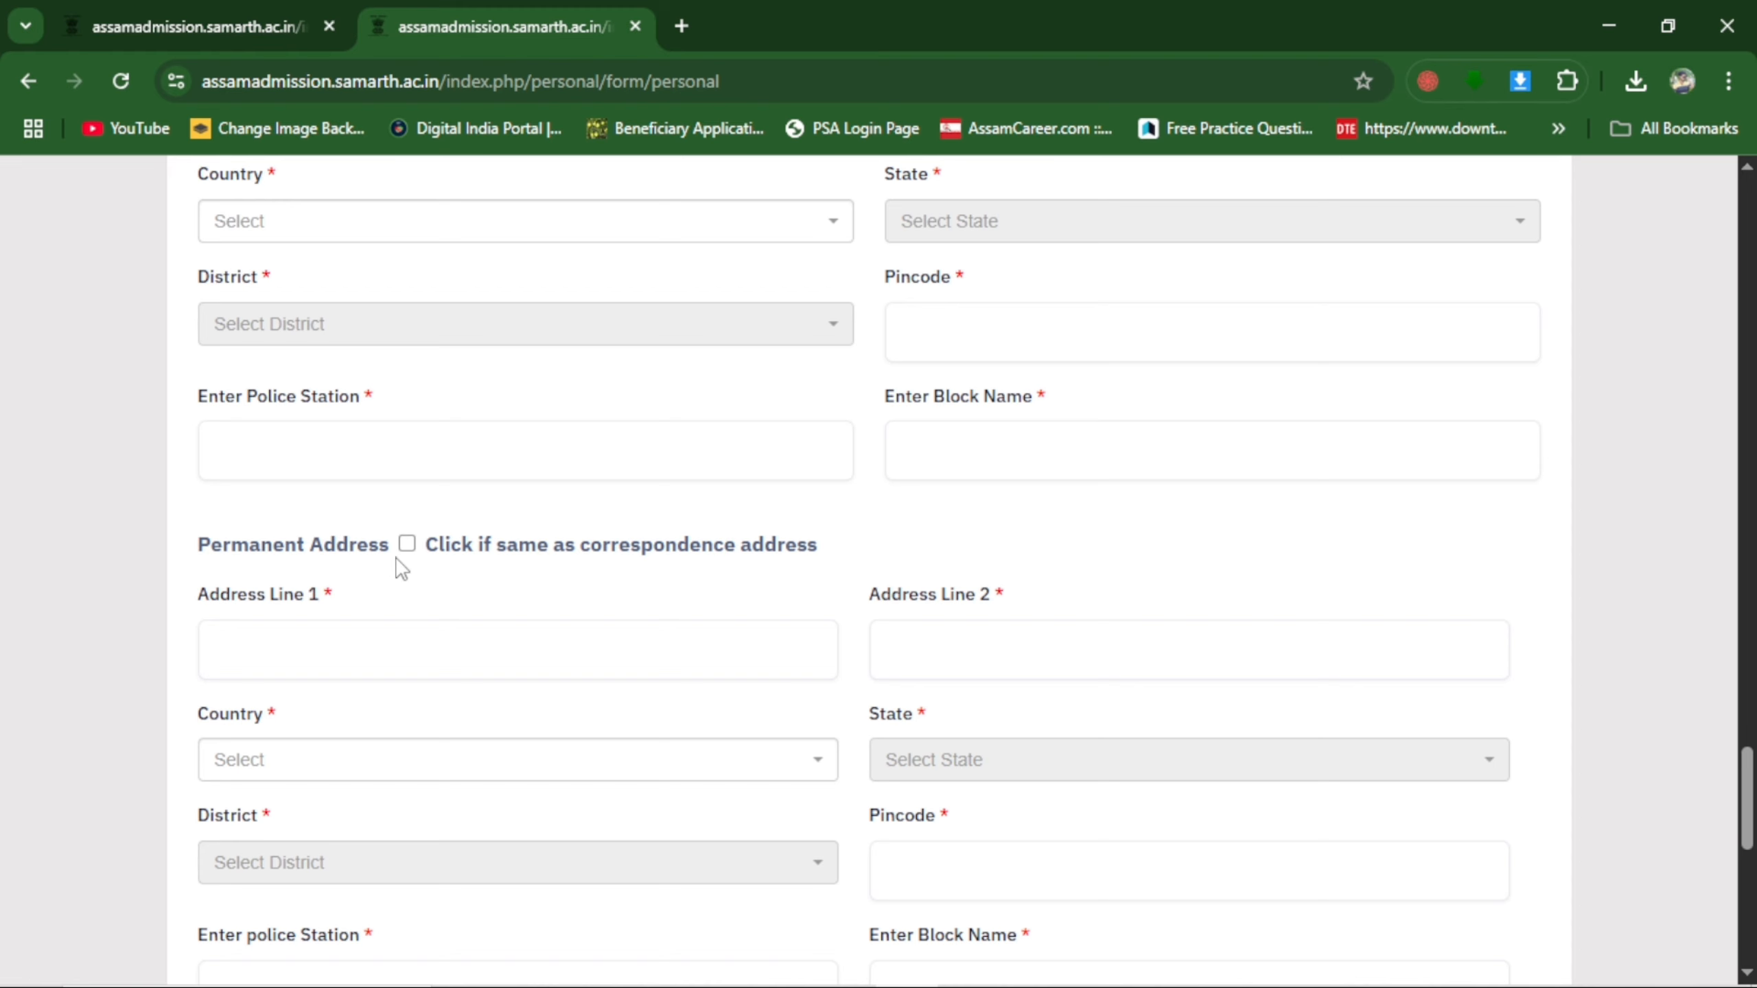
{"action": "scroll", "coordinate": [387, 485], "scroll_direction": "up", "scroll_amount": 3}
{"action": "scroll", "coordinate": [415, 602], "scroll_direction": "down", "scroll_amount": 3}
{"action": "scroll", "coordinate": [751, 381], "scroll_direction": "down", "scroll_amount": 3}
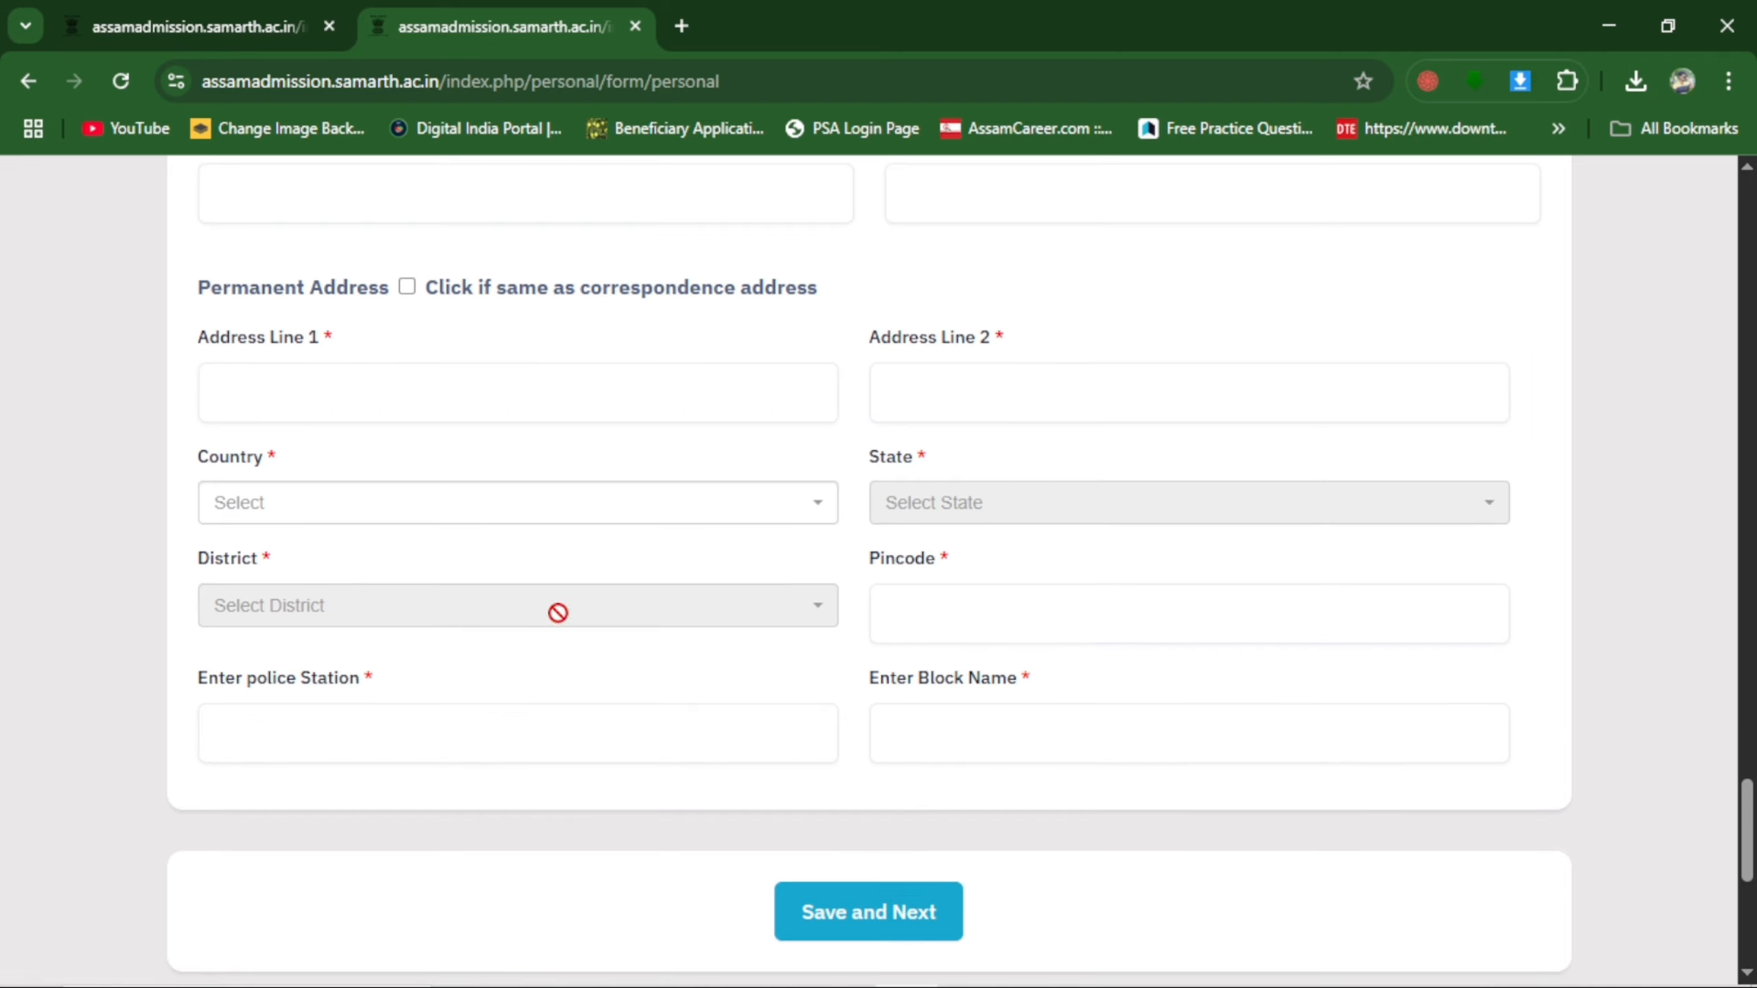
{"action": "left_click", "coordinate": [898, 913]}
{"action": "scroll", "coordinate": [1043, 785], "scroll_direction": "down", "scroll_amount": 3}
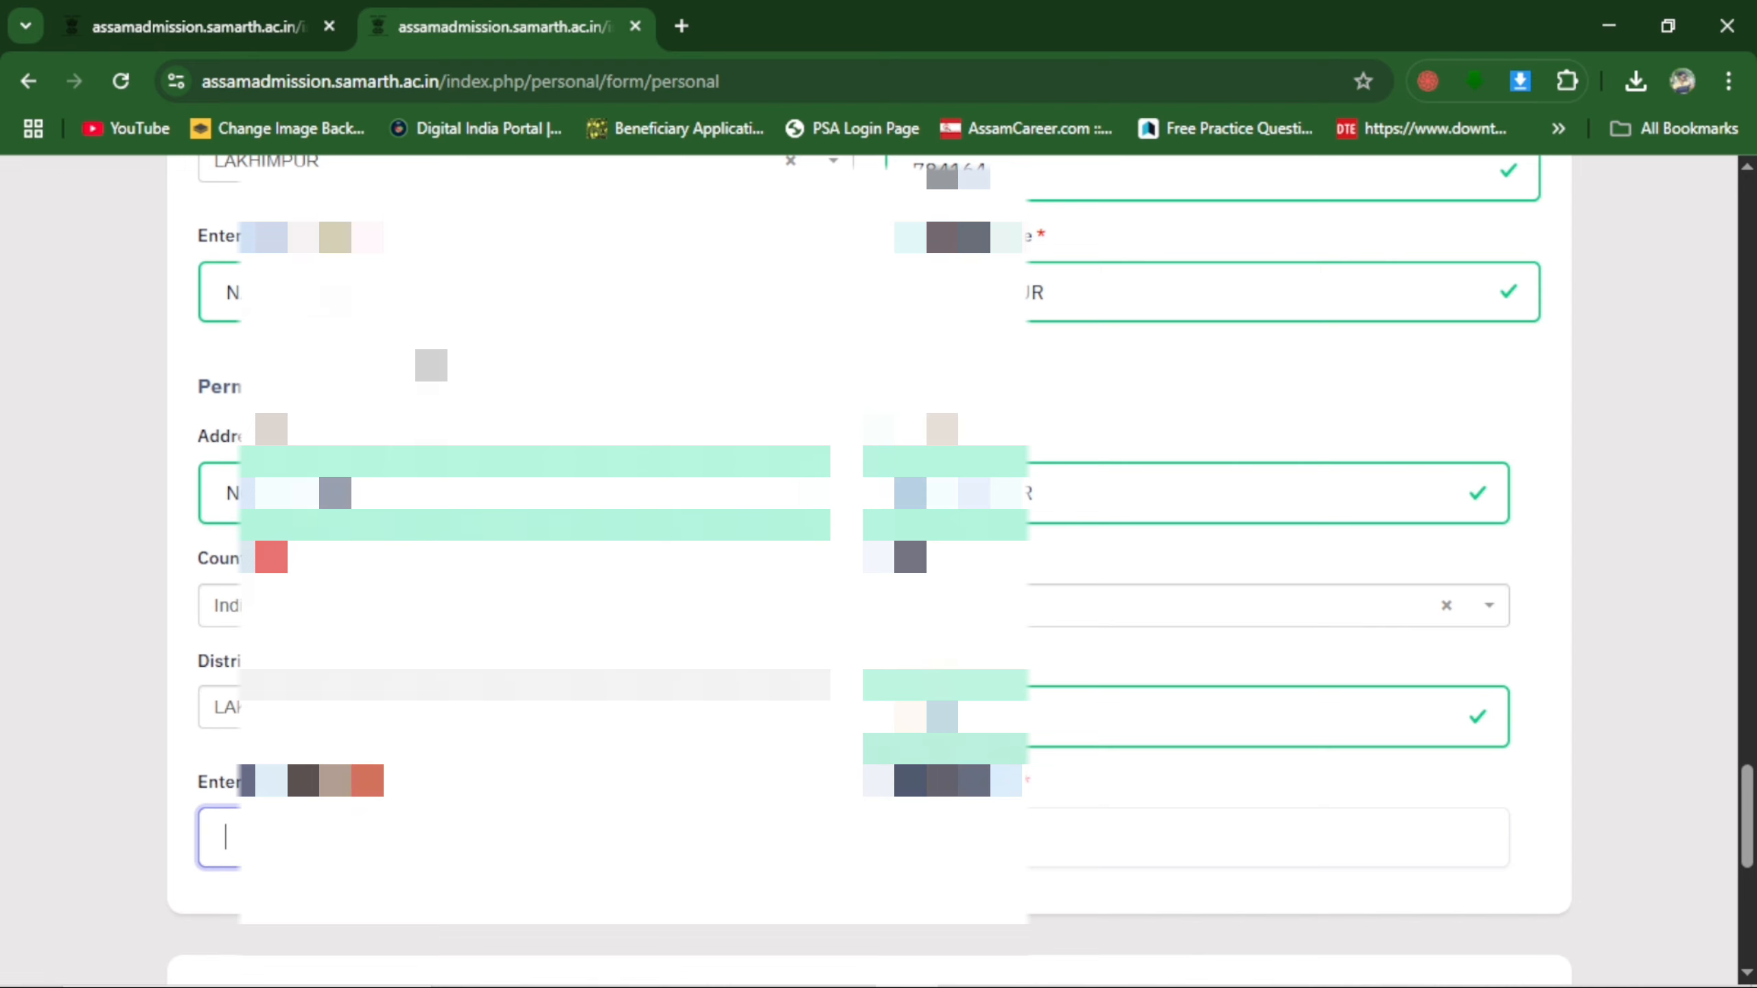
{"action": "scroll", "coordinate": [879, 554], "scroll_direction": "down", "scroll_amount": 2}
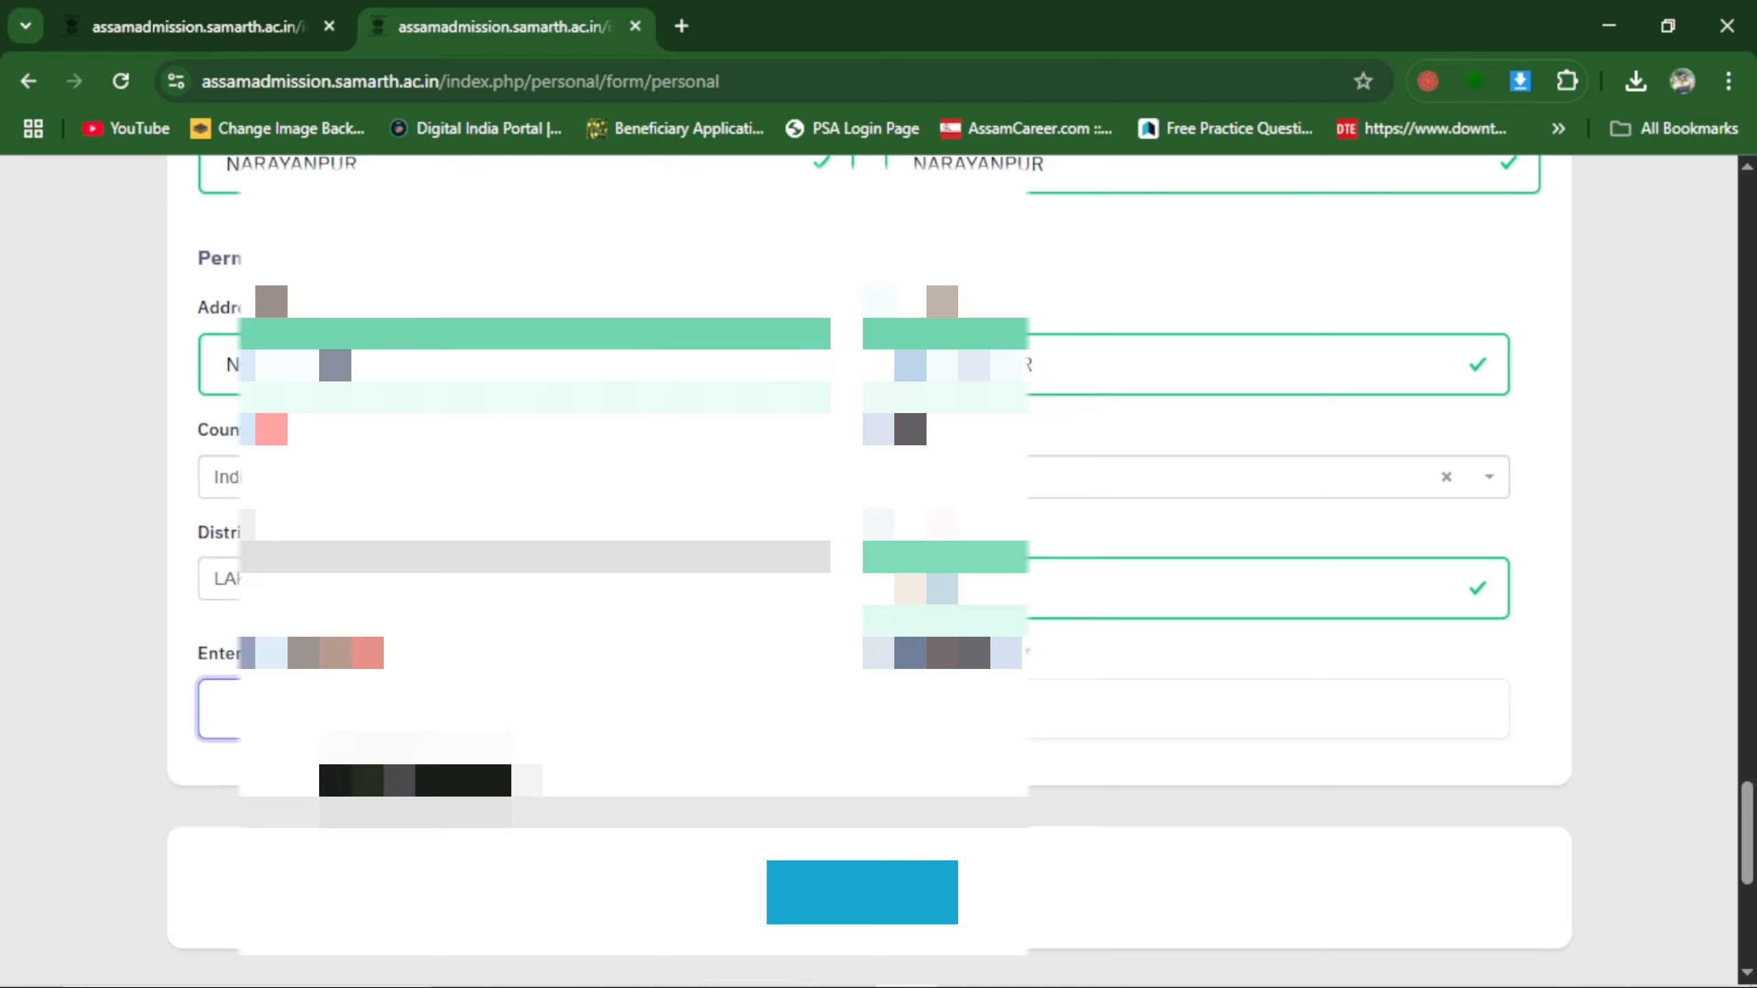
{"action": "type", "text": "NA"}
{"action": "left_click", "coordinate": [1034, 694]}
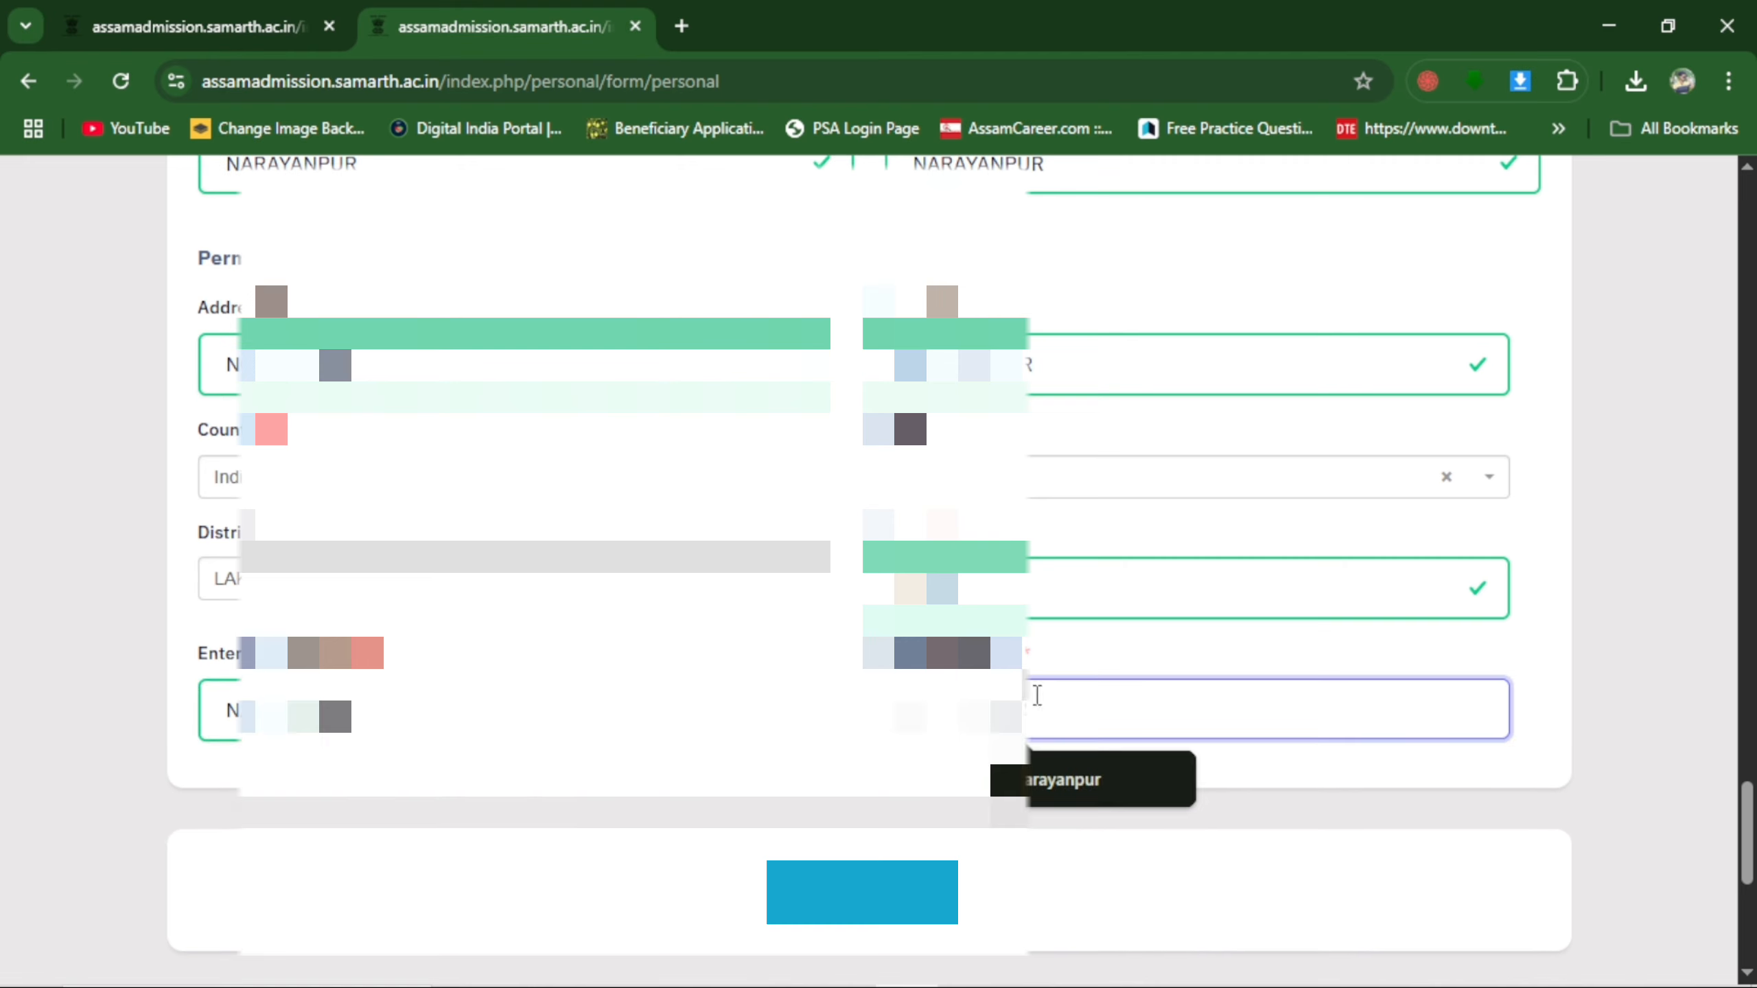
Save and confirm the completed personal details form, declining the browser's offer to store the address.
{"action": "left_click", "coordinate": [845, 904]}
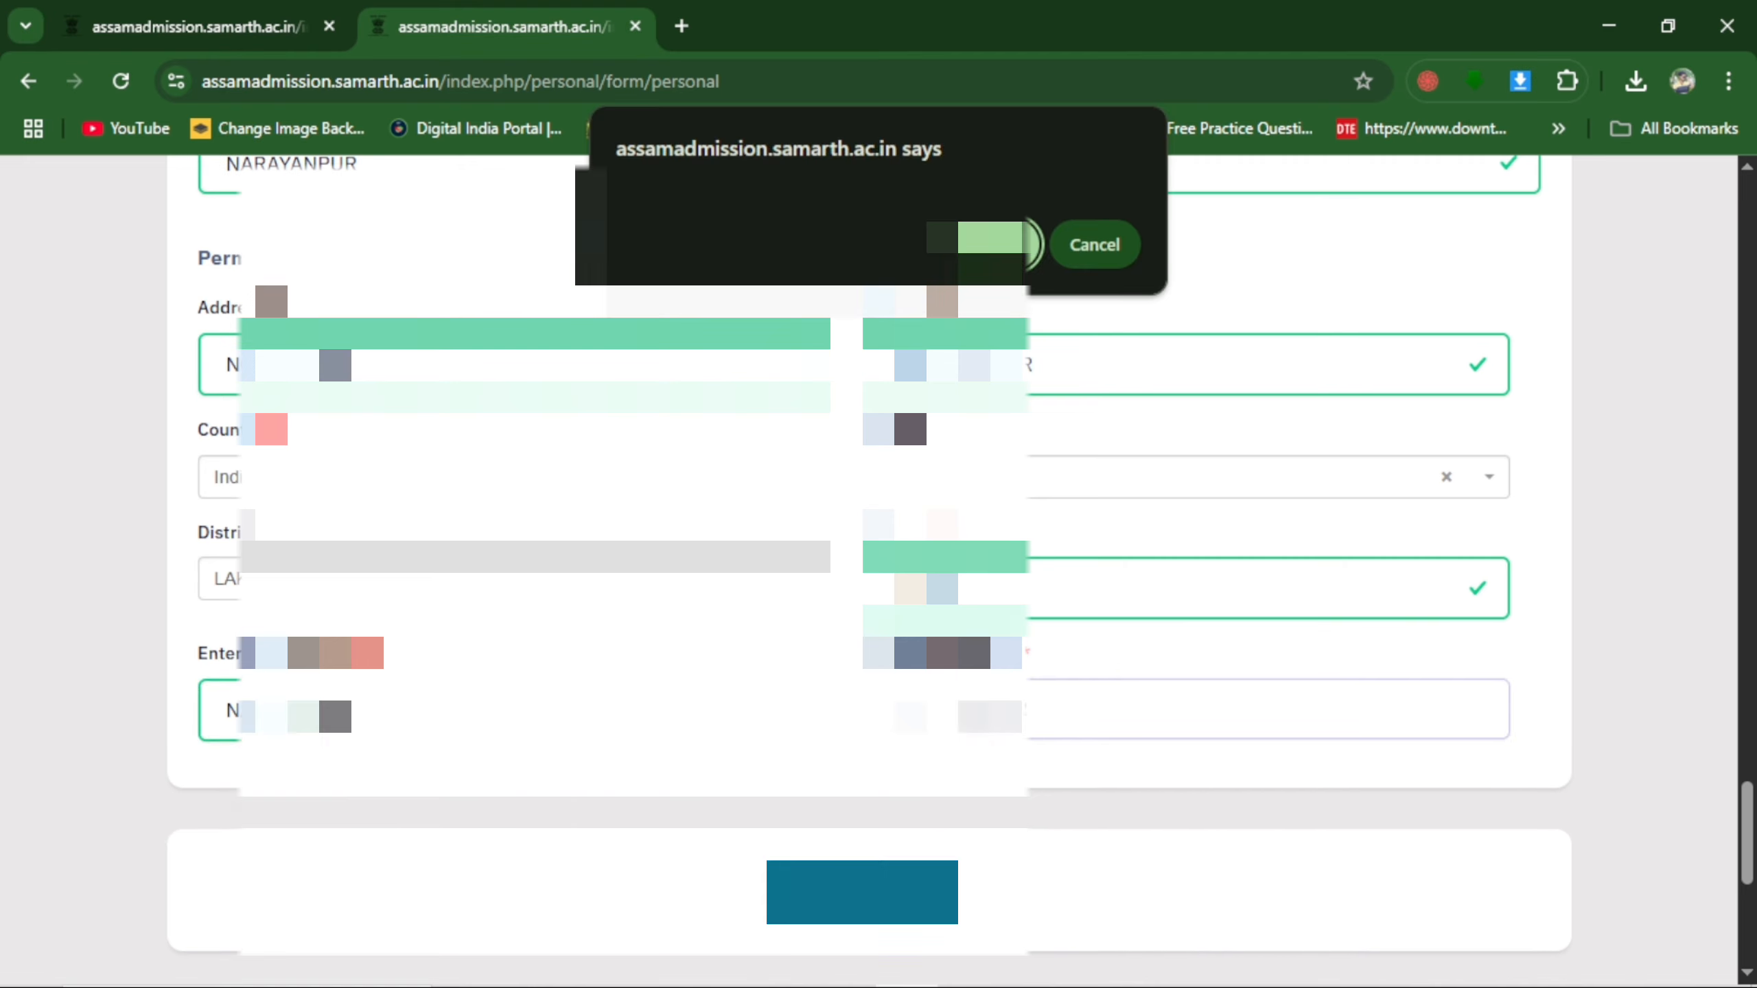
{"action": "key", "text": "Return"}
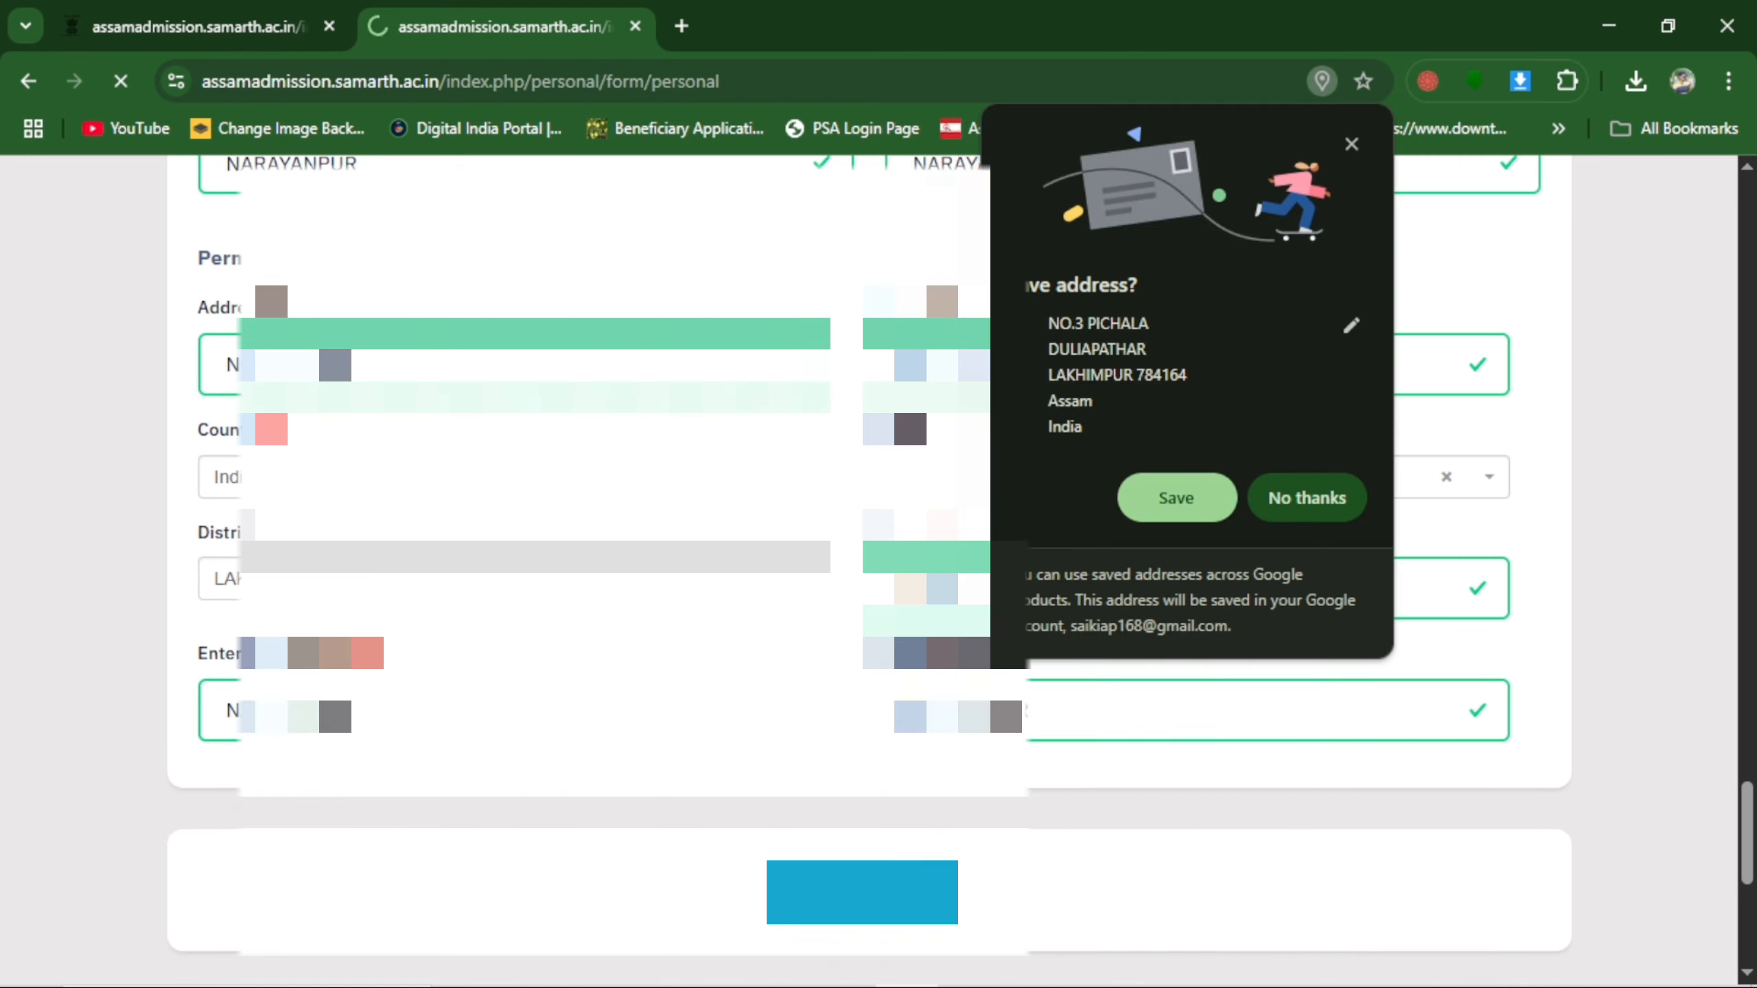
{"action": "left_click", "coordinate": [1311, 499]}
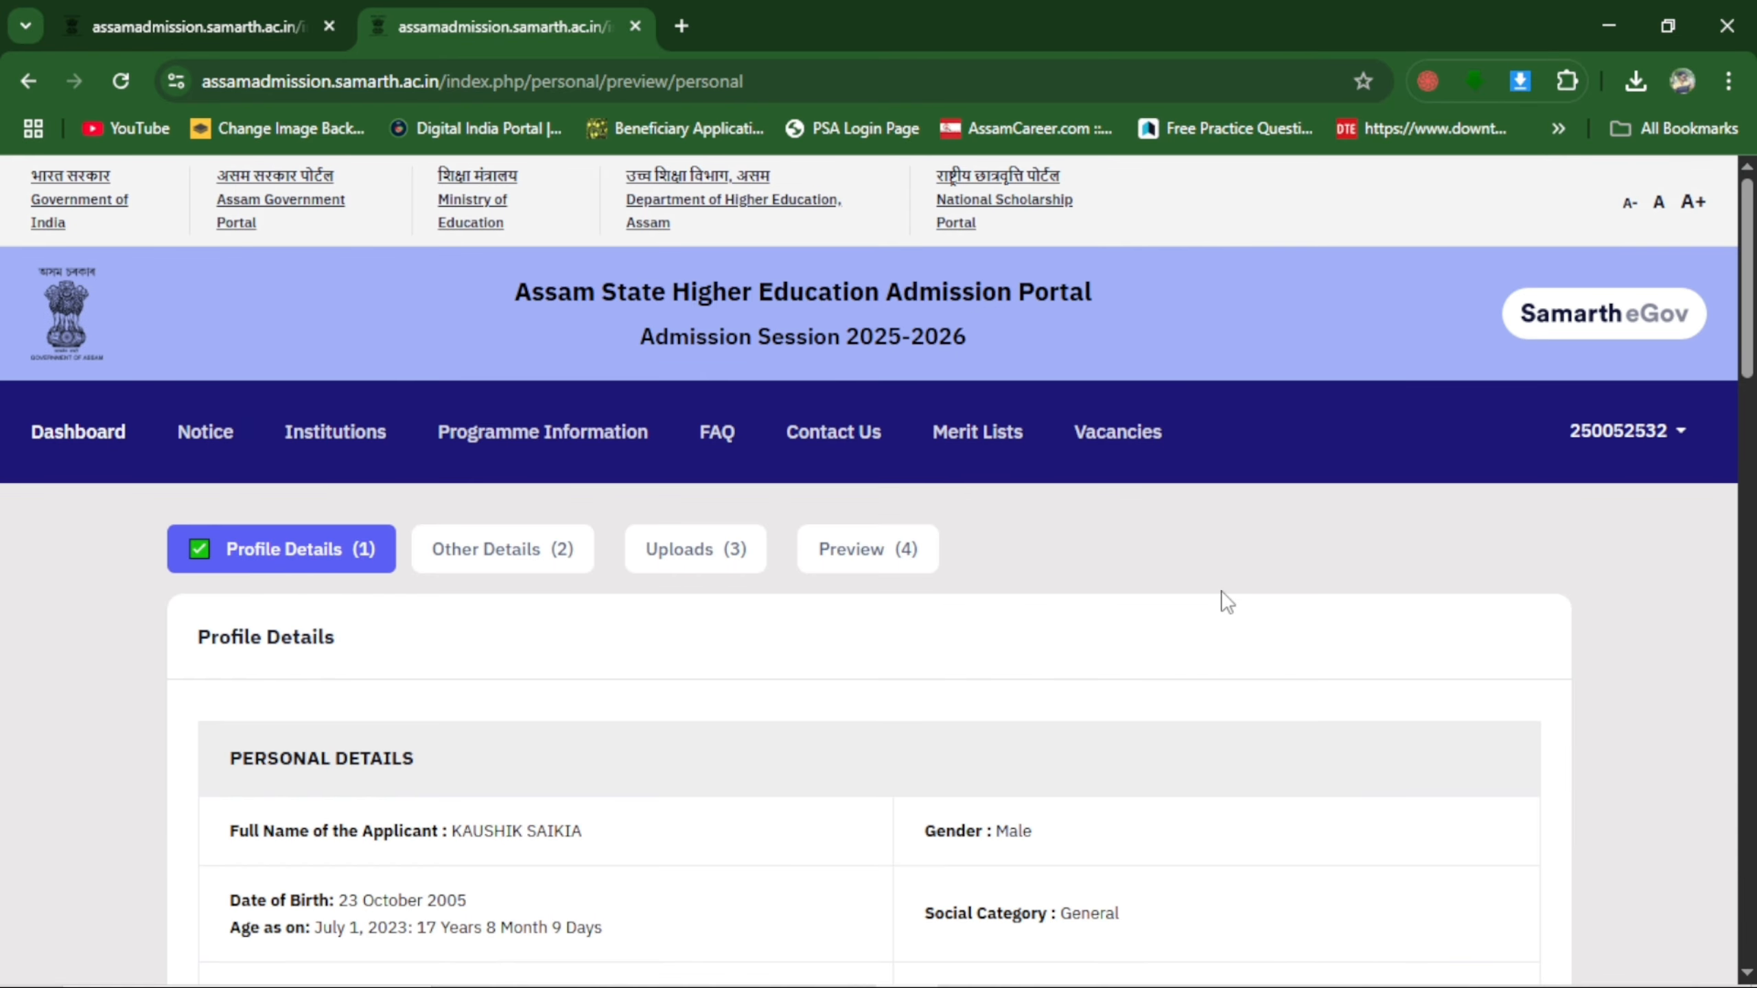
Review the saved personal, family and quota details in the profile preview.
{"action": "scroll", "coordinate": [1227, 602], "scroll_direction": "down", "scroll_amount": 8}
{"action": "scroll", "coordinate": [1226, 602], "scroll_direction": "up", "scroll_amount": 2}
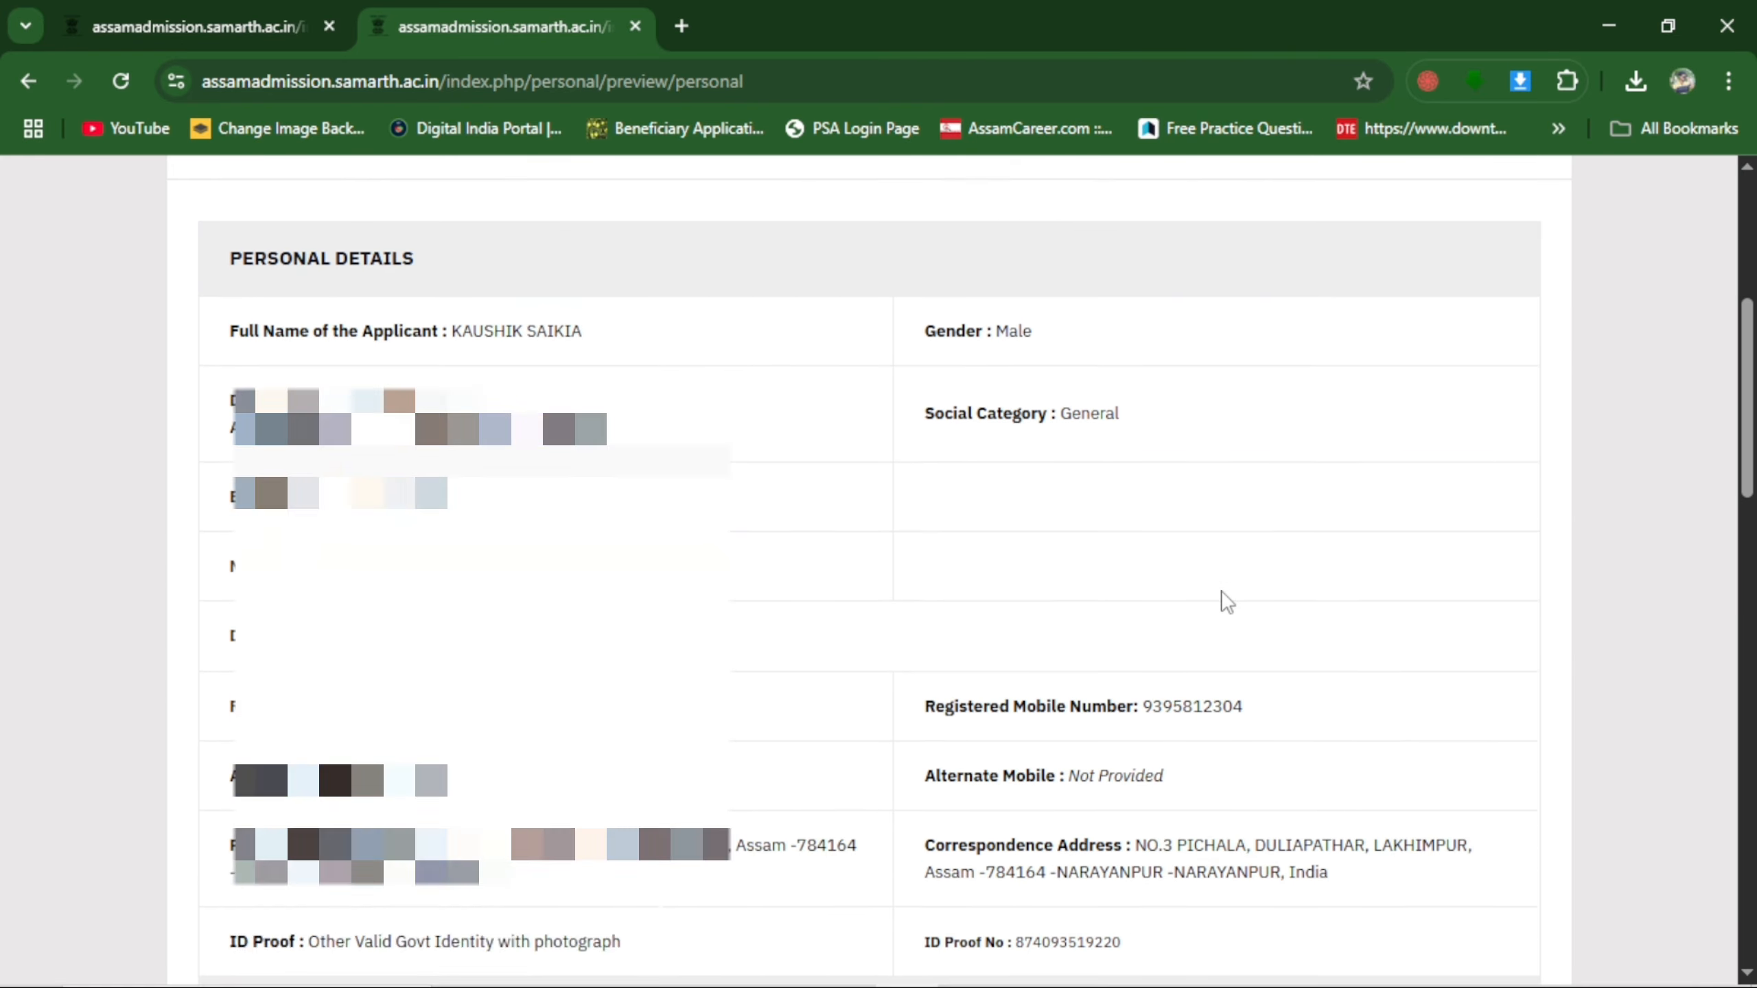
{"action": "scroll", "coordinate": [1226, 602], "scroll_direction": "up", "scroll_amount": 2}
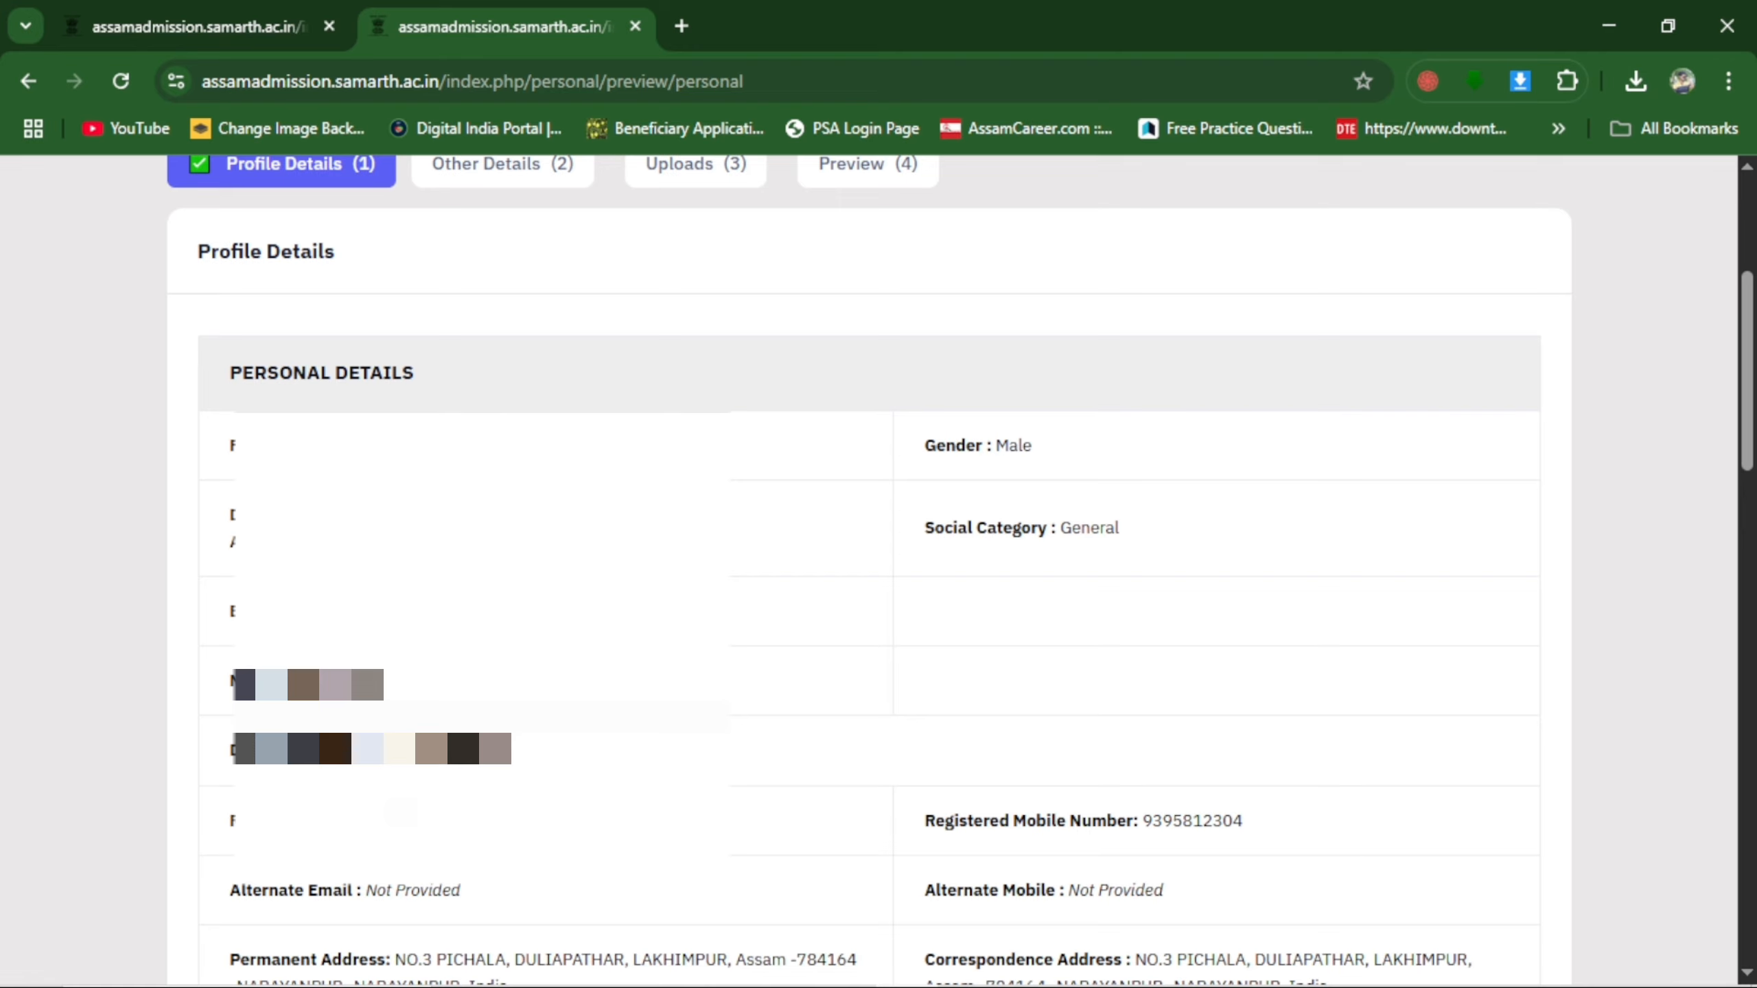
{"action": "scroll", "coordinate": [895, 341], "scroll_direction": "down", "scroll_amount": 12}
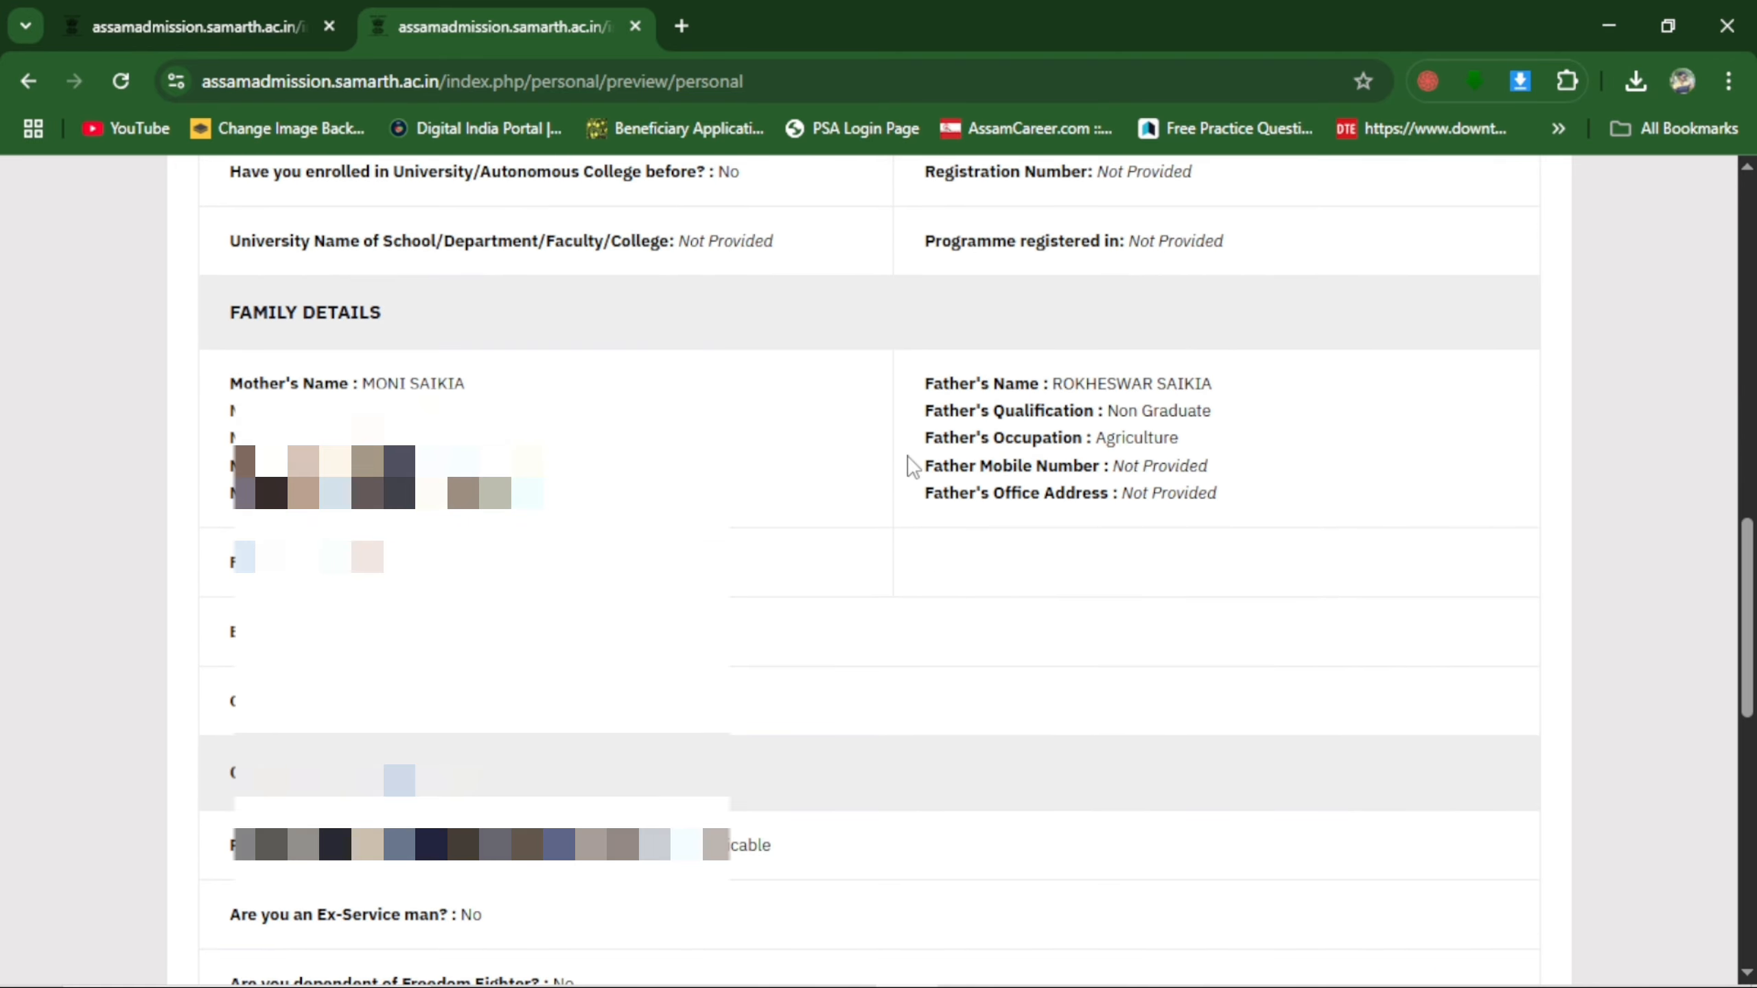
{"action": "scroll", "coordinate": [1067, 404], "scroll_direction": "down", "scroll_amount": 4}
{"action": "scroll", "coordinate": [1058, 405], "scroll_direction": "up", "scroll_amount": 4}
{"action": "scroll", "coordinate": [1051, 405], "scroll_direction": "down", "scroll_amount": 9}
{"action": "scroll", "coordinate": [1050, 406], "scroll_direction": "down", "scroll_amount": 4}
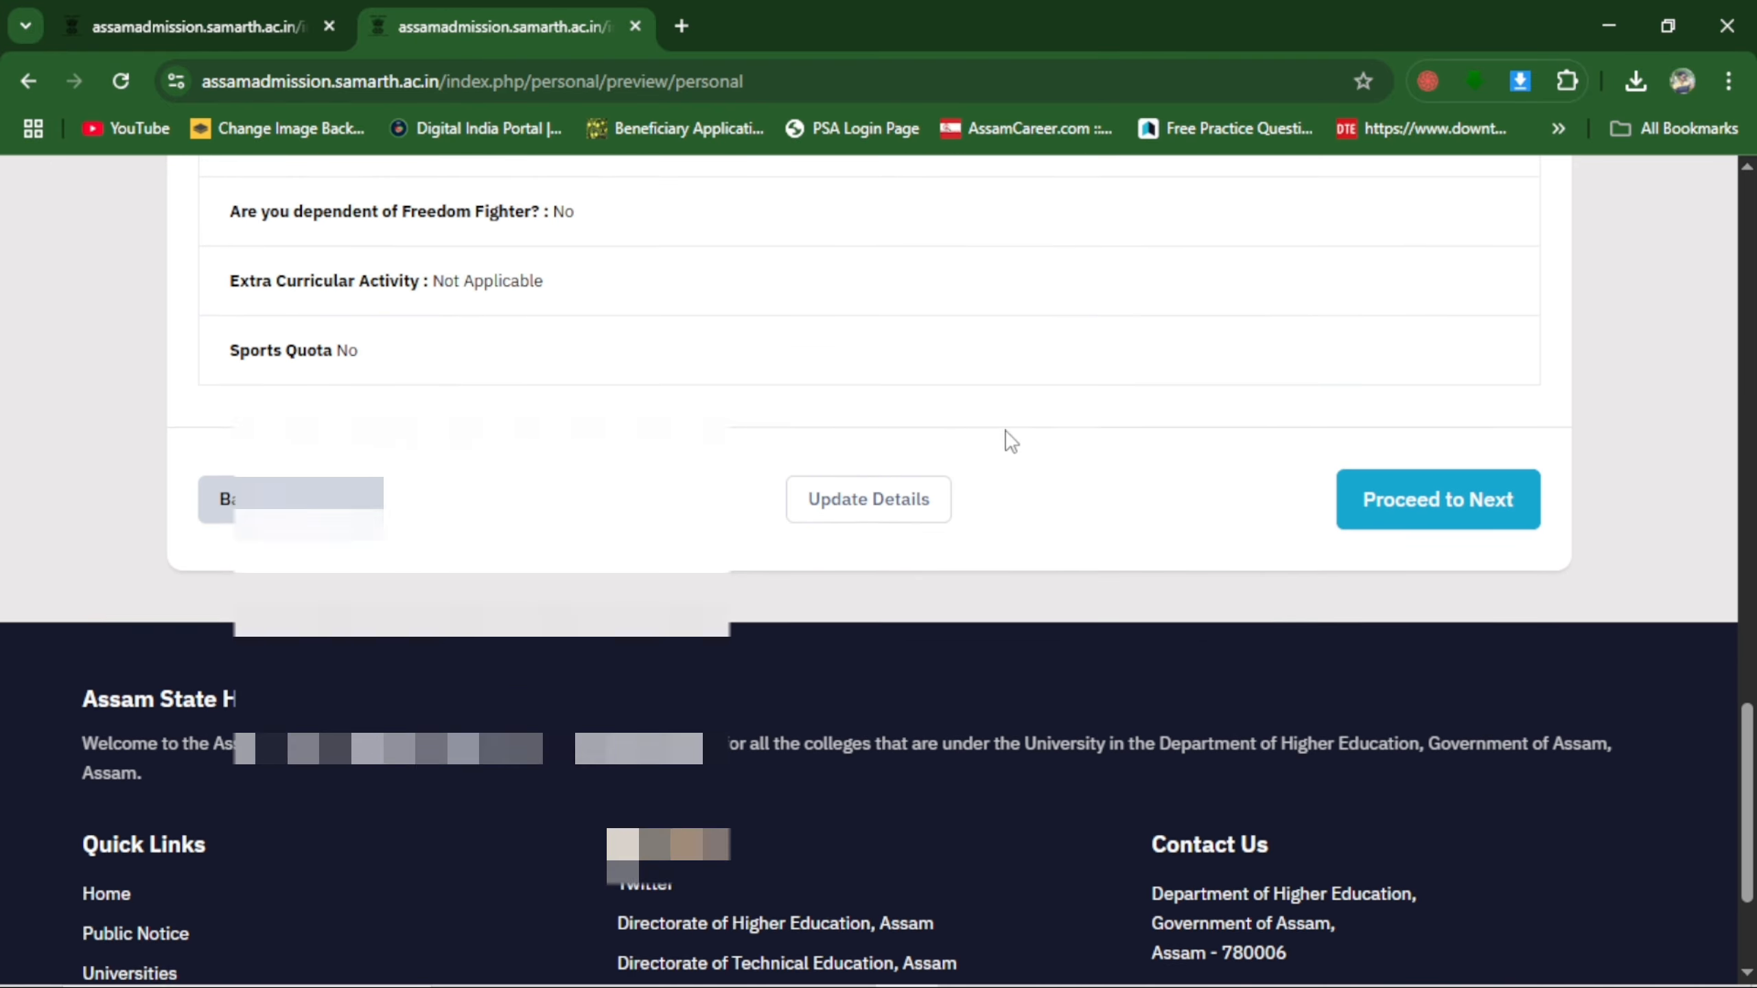
{"action": "scroll", "coordinate": [1176, 443], "scroll_direction": "down", "scroll_amount": 2}
{"action": "scroll", "coordinate": [1363, 450], "scroll_direction": "up", "scroll_amount": 2}
Proceed to Other Details and answer No to the continuous or emergency illness and Moran Community questions.
{"action": "left_click", "coordinate": [1442, 488]}
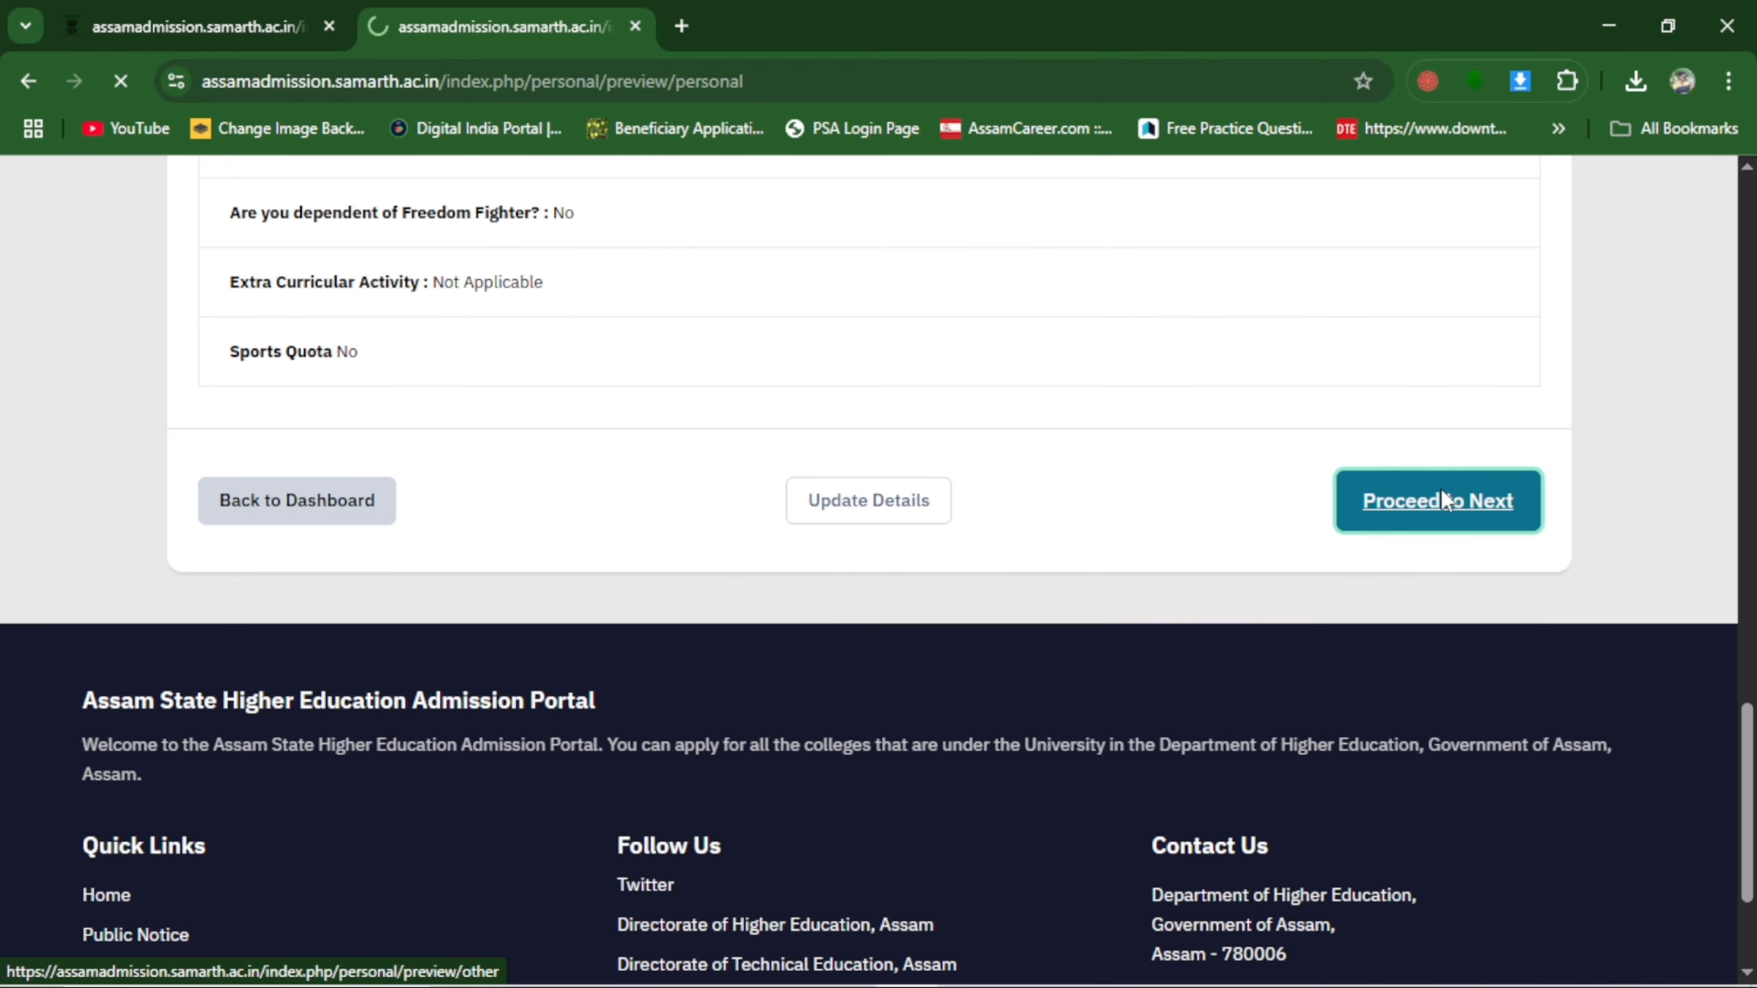
{"action": "scroll", "coordinate": [1058, 571], "scroll_direction": "down", "scroll_amount": 3}
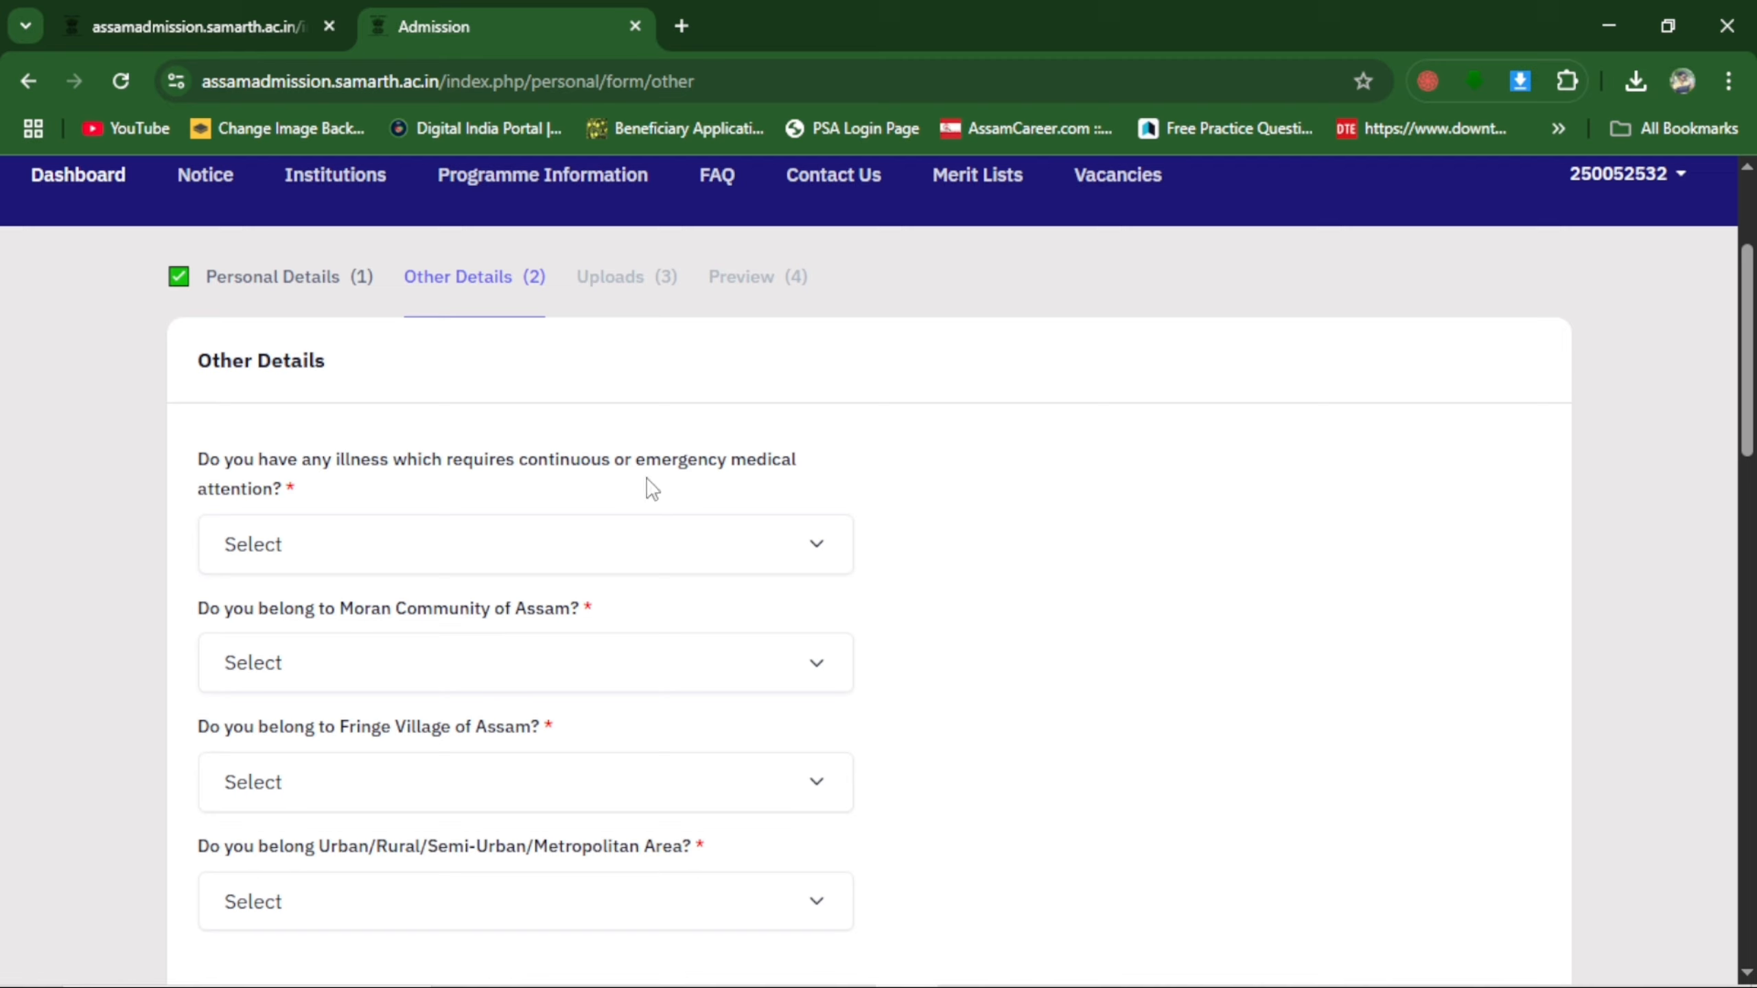
{"action": "left_click", "coordinate": [369, 550]}
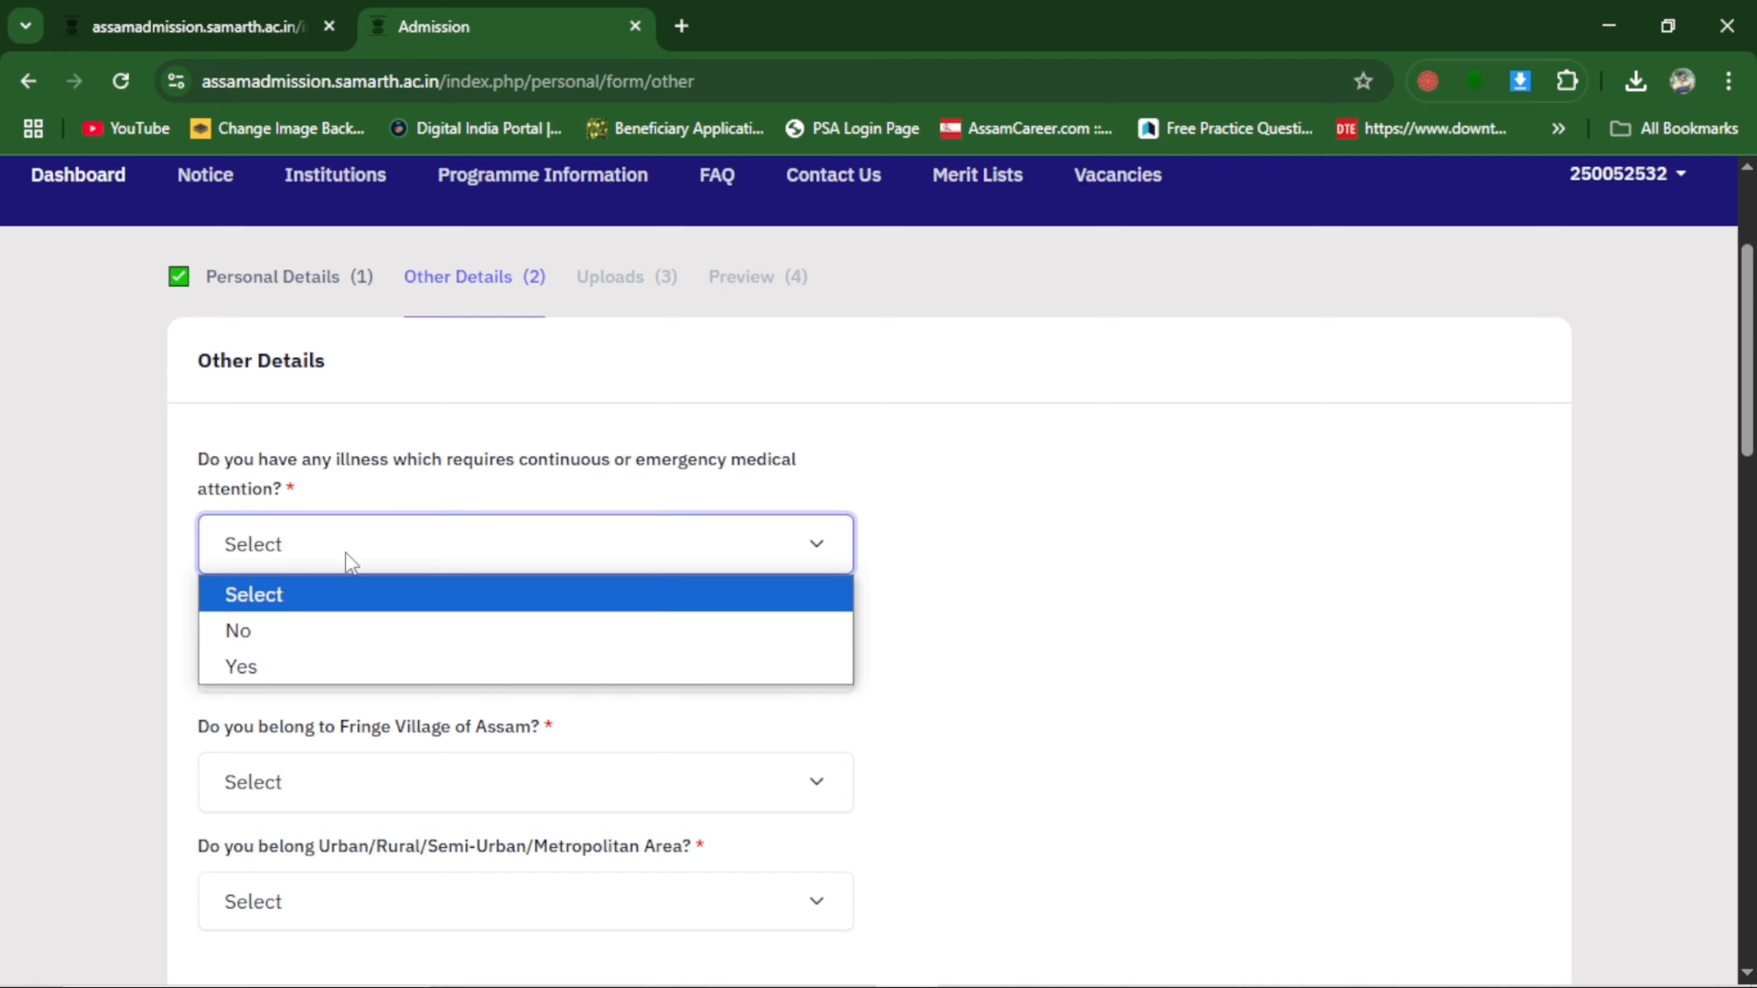
{"action": "left_click", "coordinate": [259, 640]}
{"action": "scroll", "coordinate": [397, 576], "scroll_direction": "down", "scroll_amount": 2}
{"action": "left_click", "coordinate": [239, 540]}
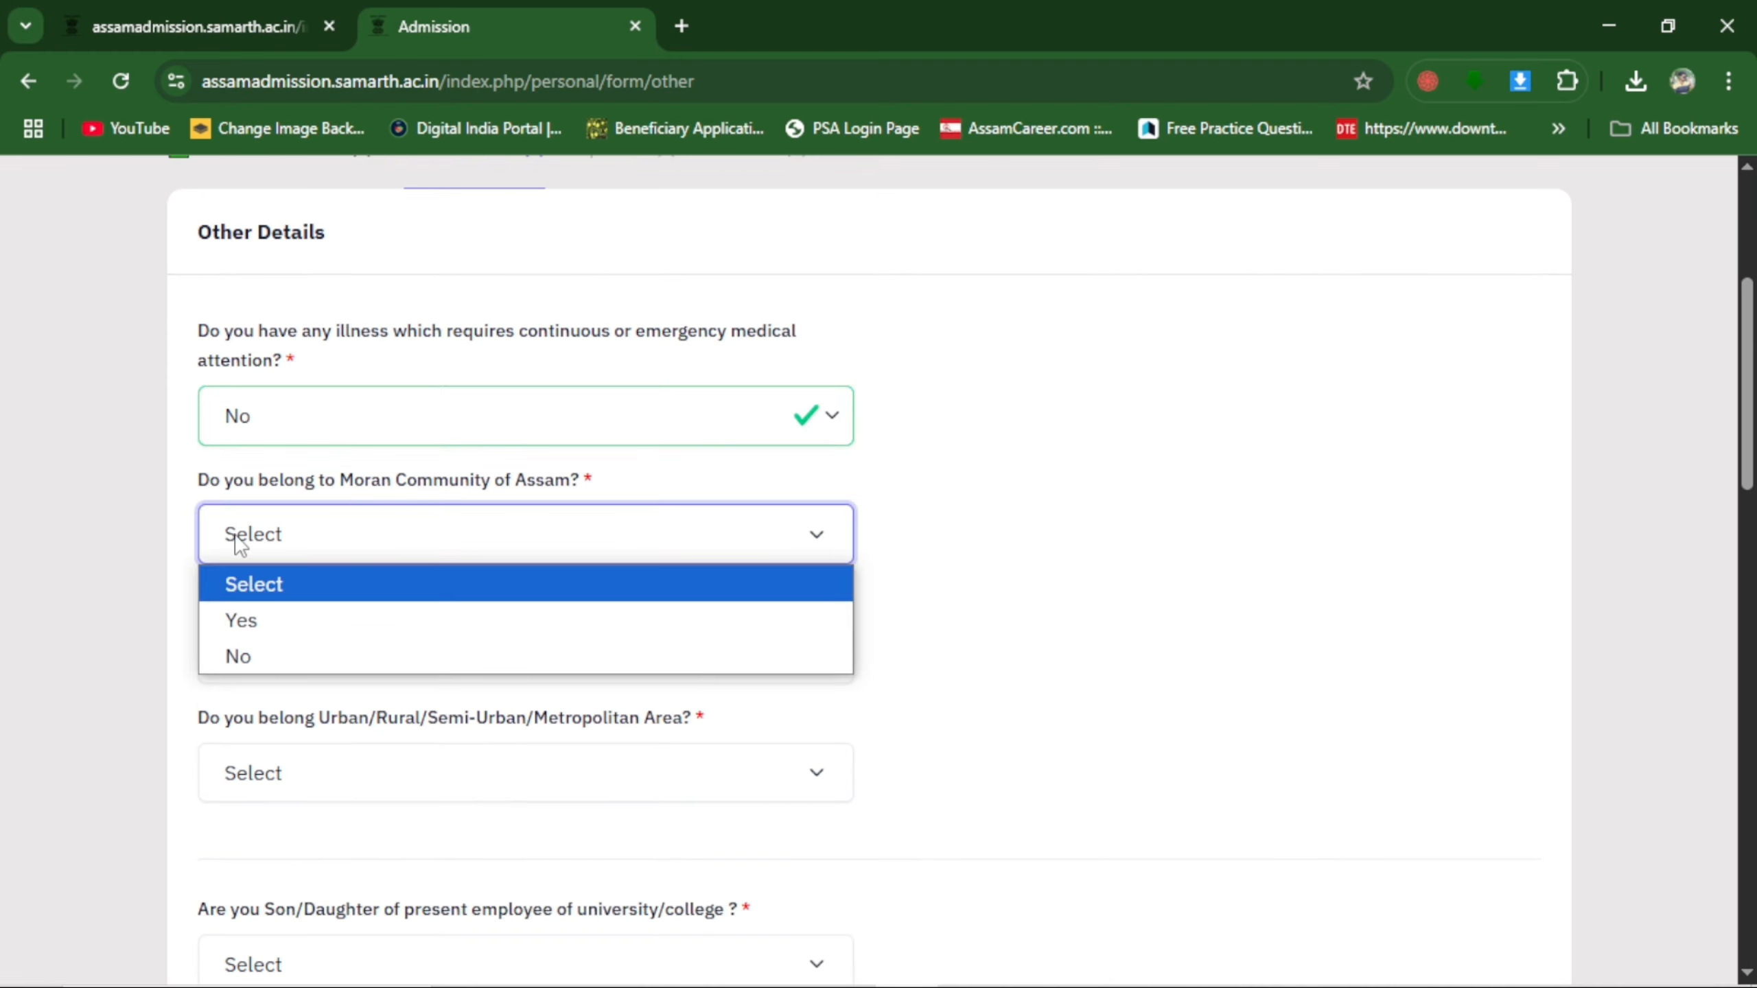
{"action": "left_click", "coordinate": [239, 540]}
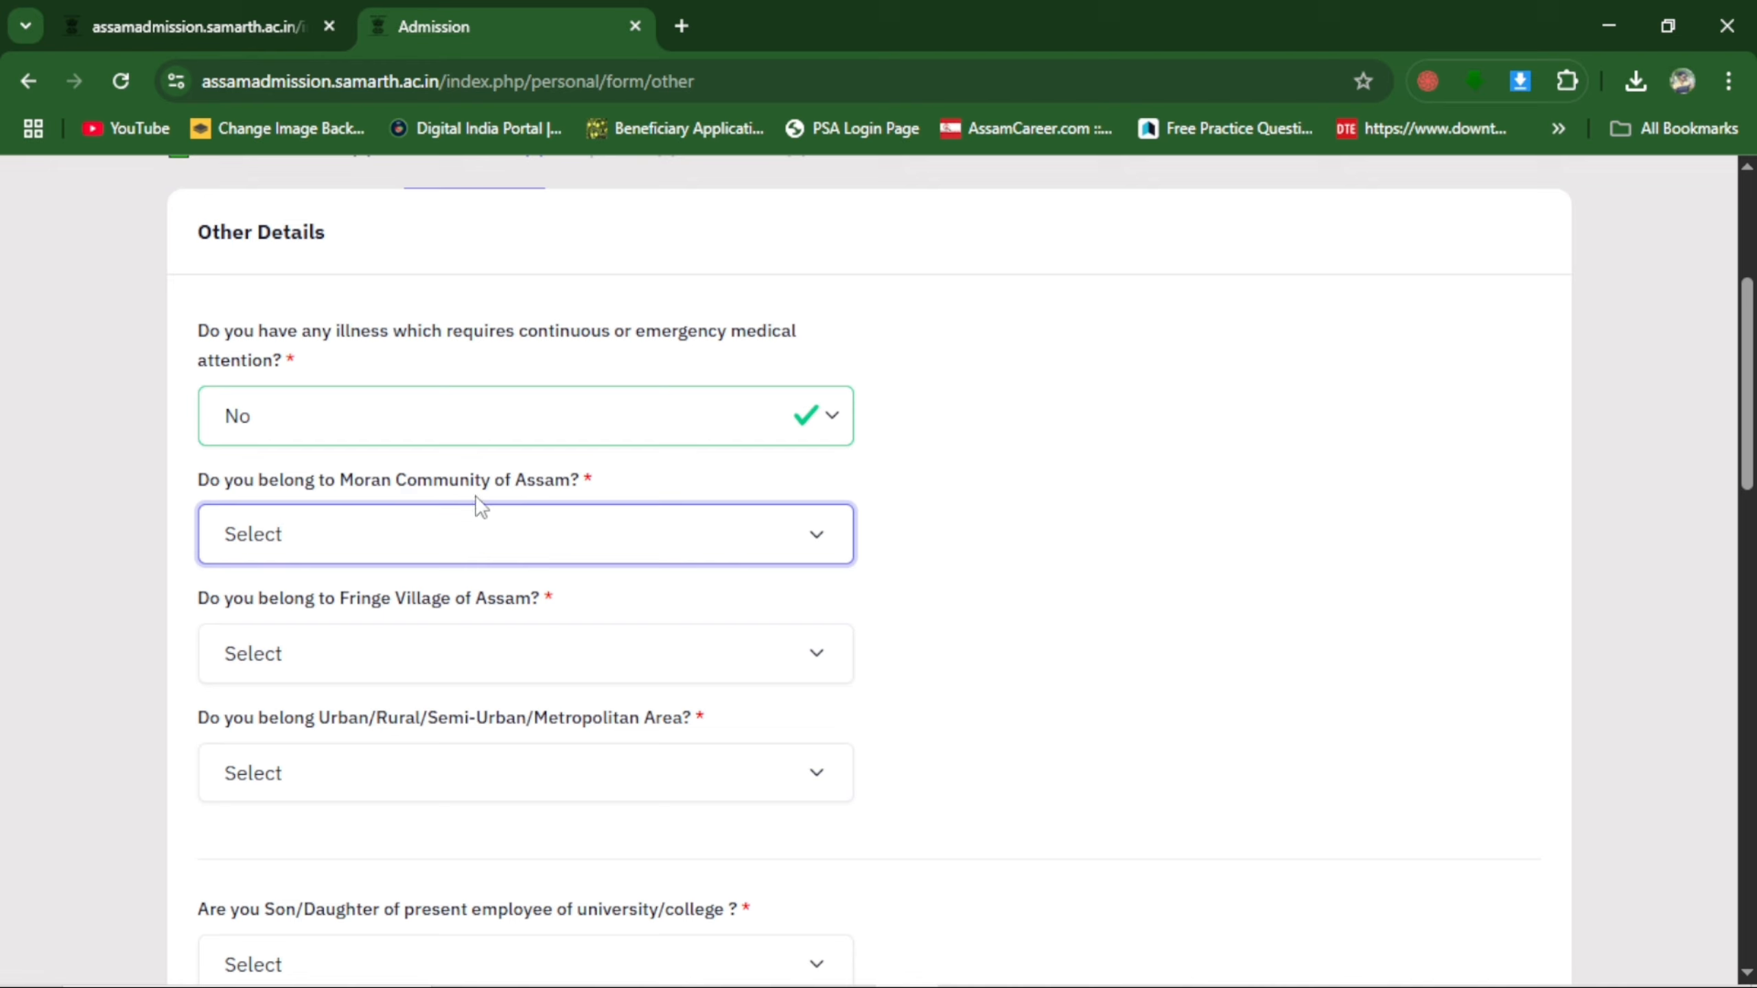
{"action": "left_click", "coordinate": [284, 534]}
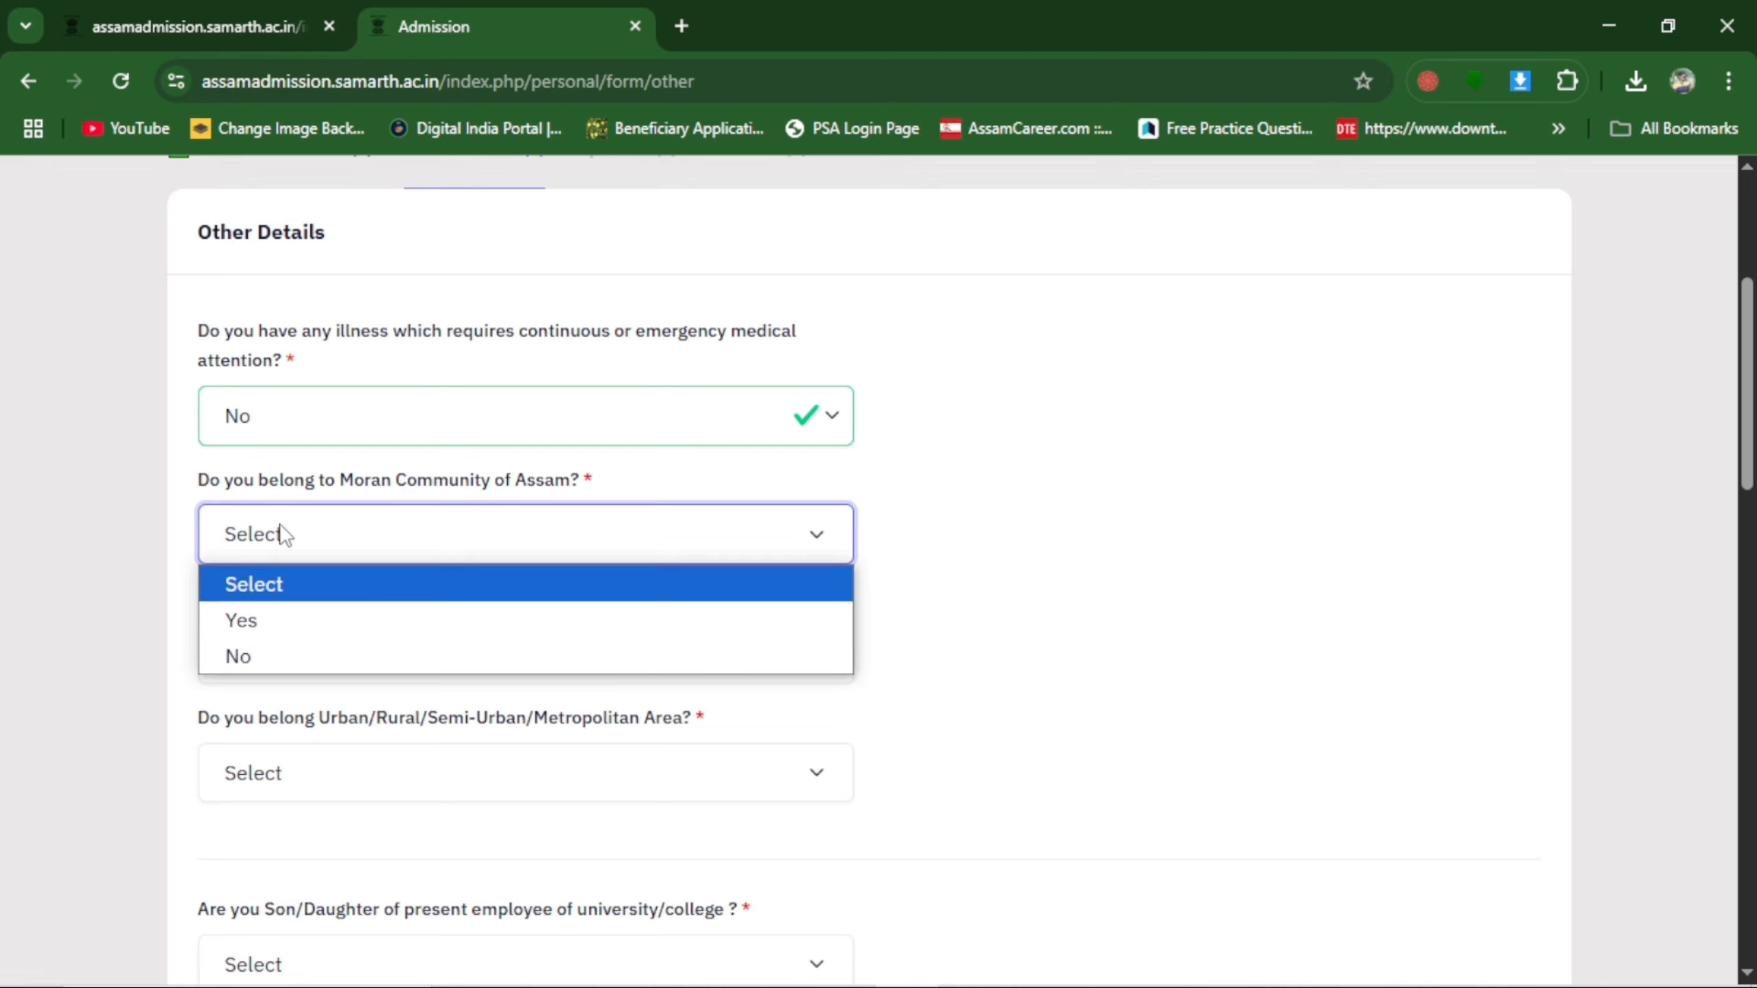
{"action": "left_click", "coordinate": [432, 657]}
Answer No to belonging to a Fringe Village of Assam and set the area type to Rural.
{"action": "scroll", "coordinate": [503, 644], "scroll_direction": "down", "scroll_amount": 4}
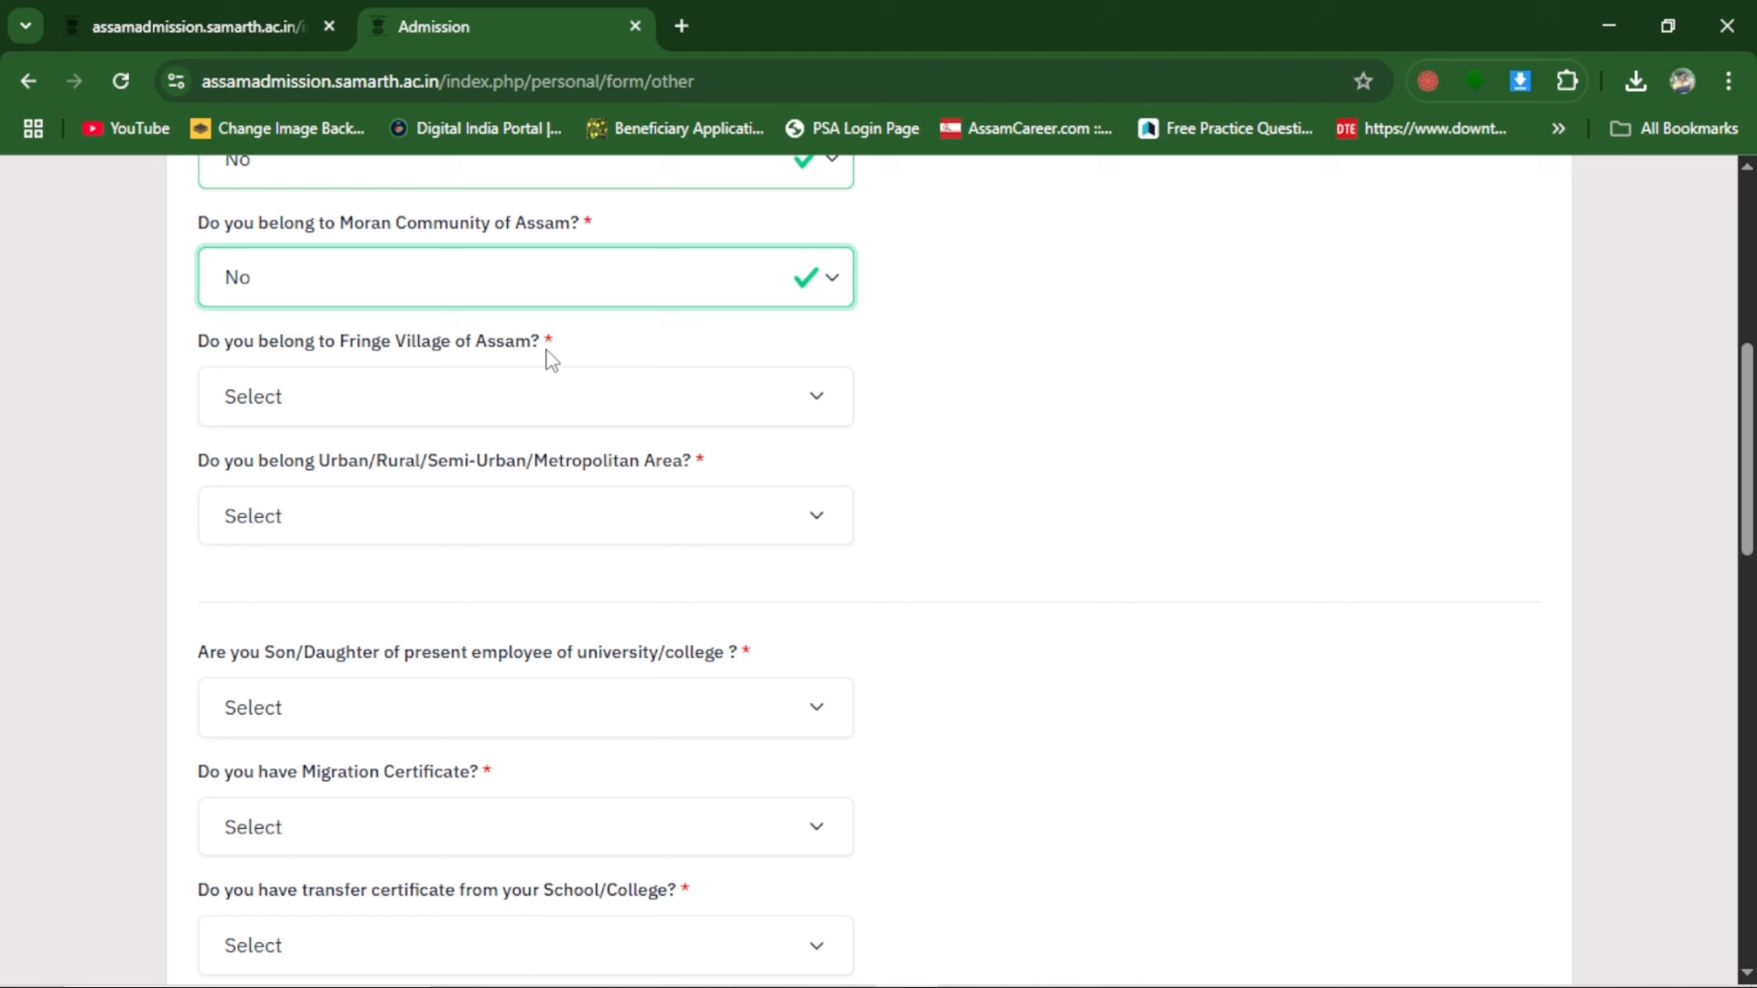
{"action": "left_click", "coordinate": [243, 396]}
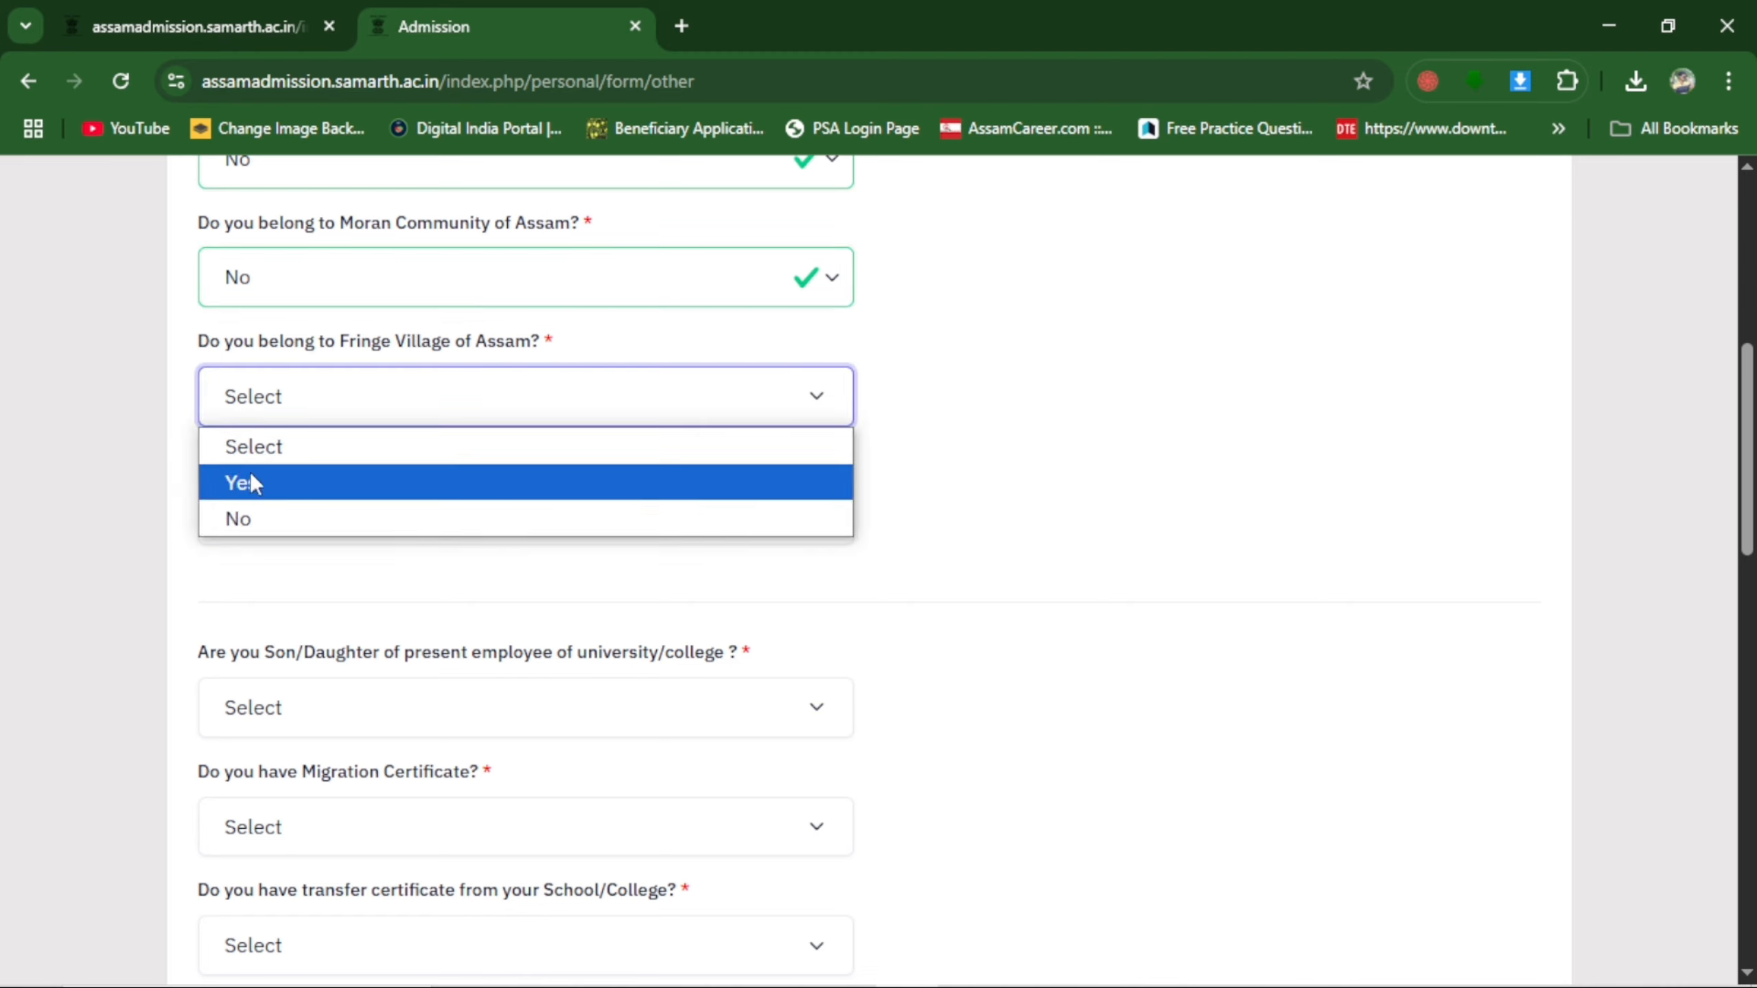
{"action": "left_click", "coordinate": [256, 519]}
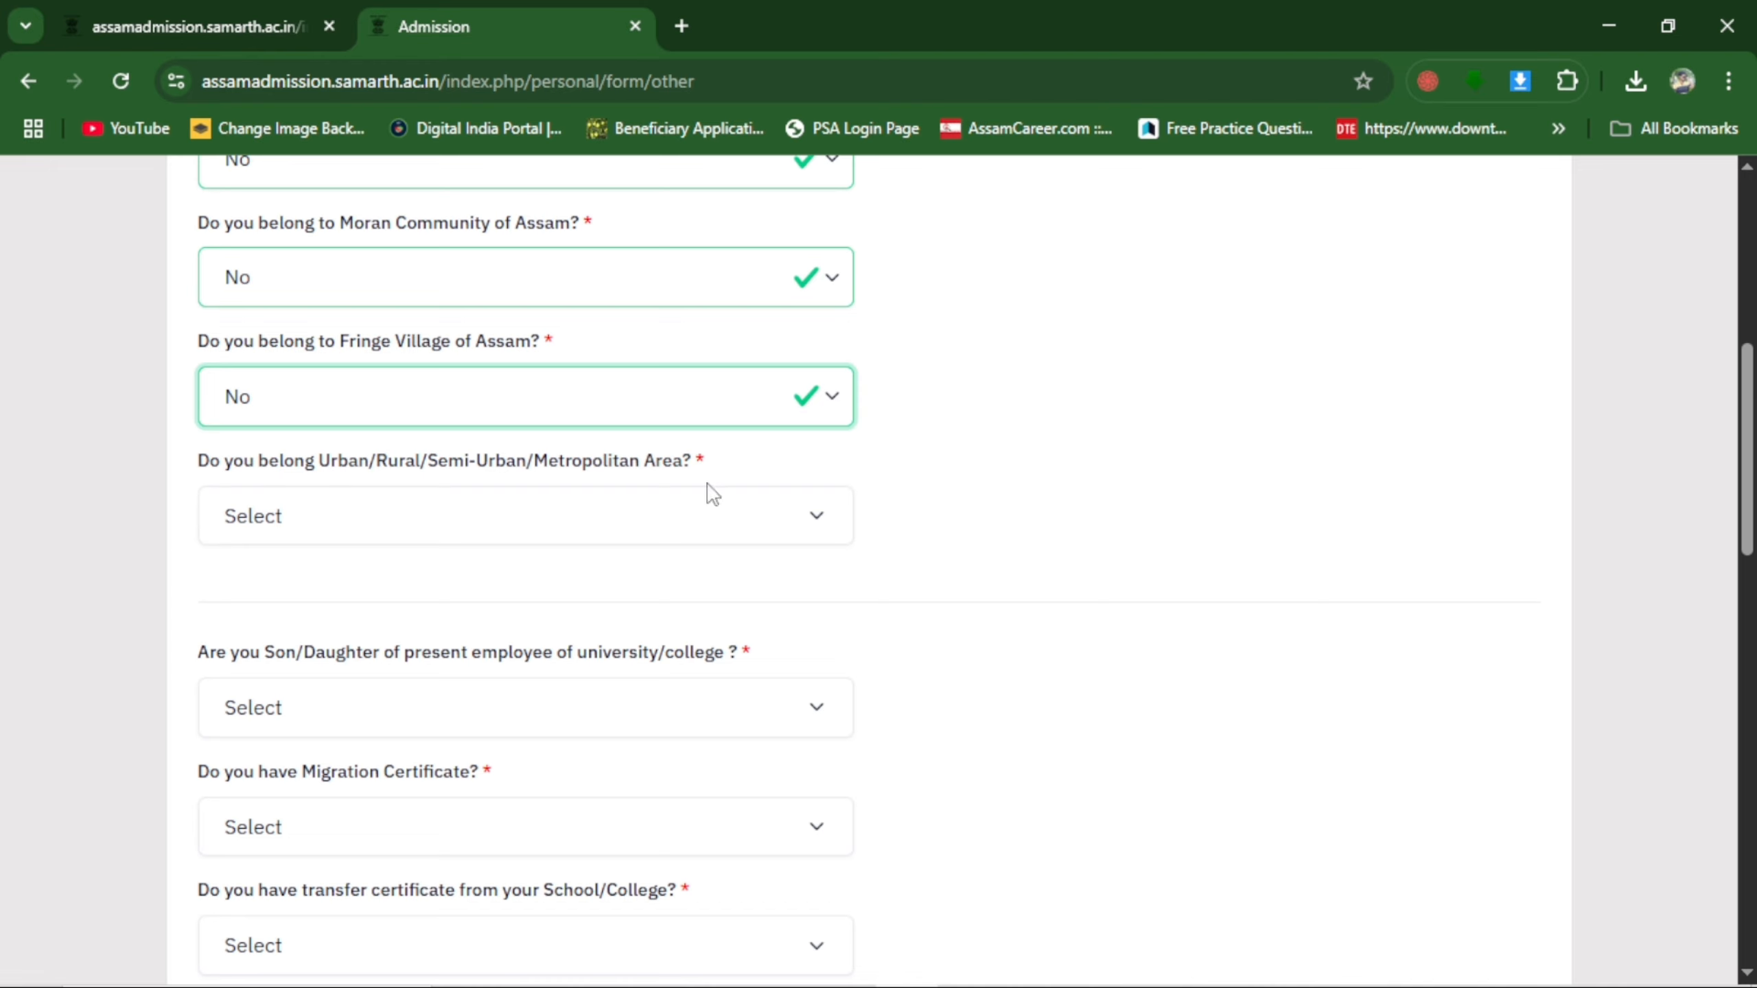
{"action": "left_click", "coordinate": [366, 518]}
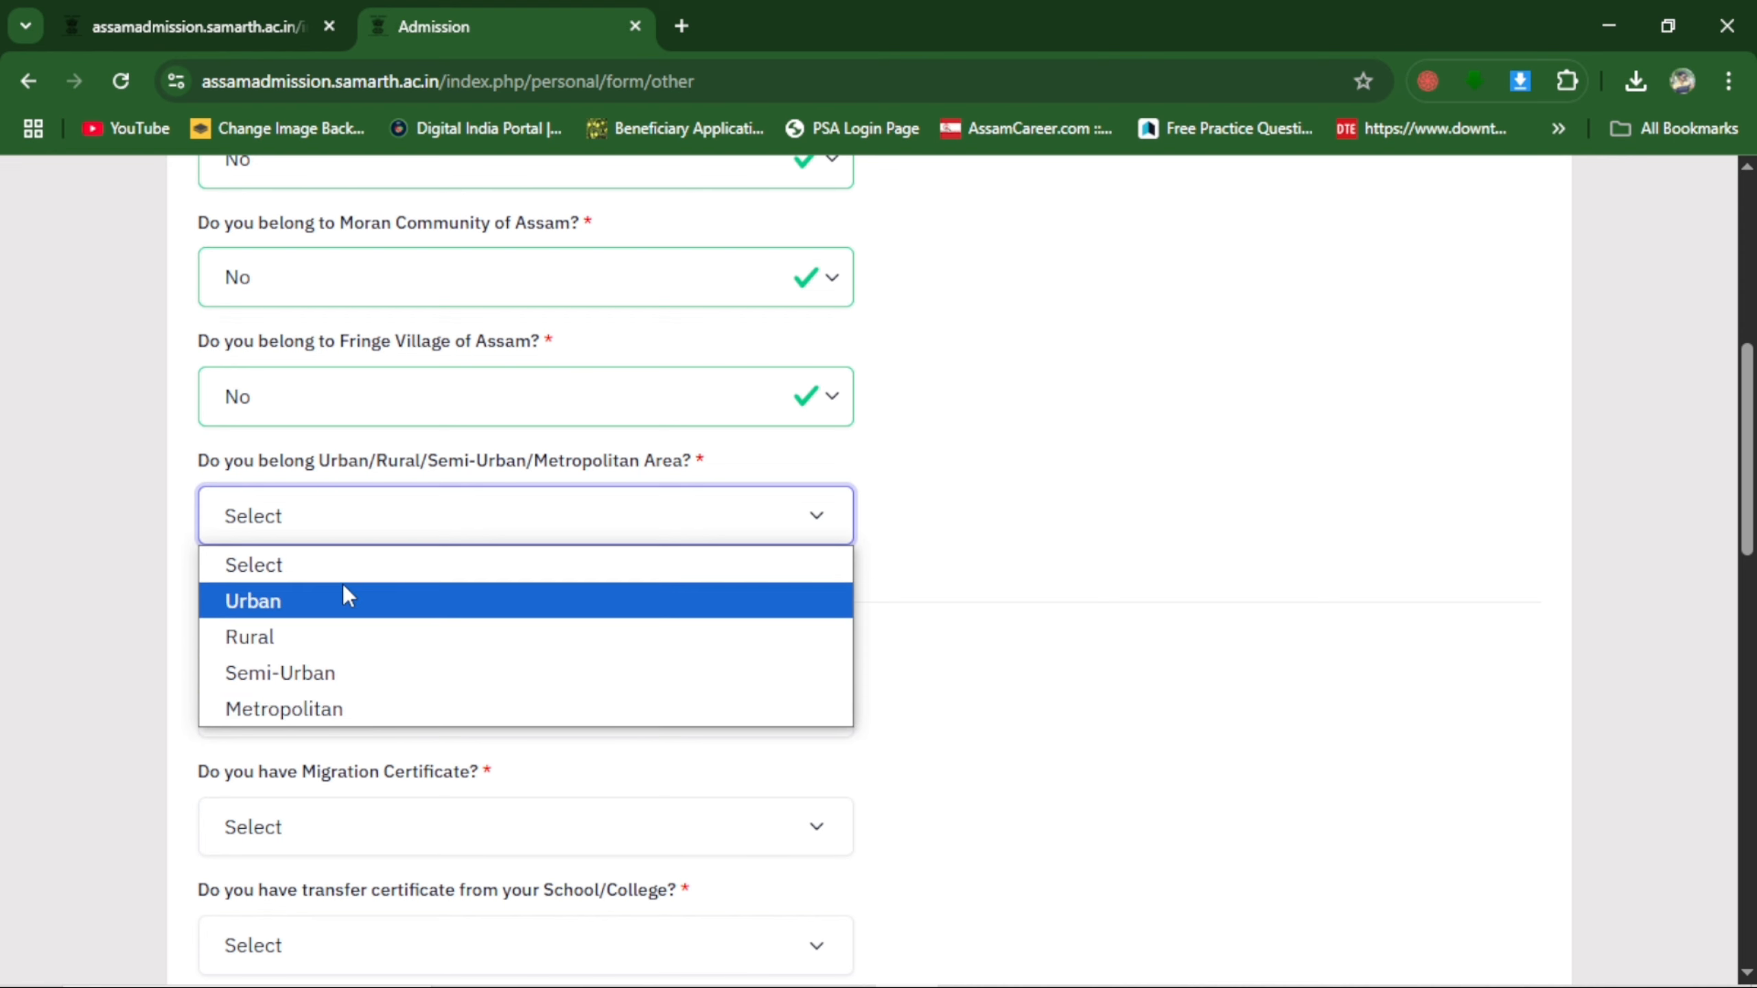
{"action": "left_click", "coordinate": [293, 626]}
Answer No to being a university/college employee's child, having a Migration Certificate and having a transfer certificate.
{"action": "scroll", "coordinate": [414, 419], "scroll_direction": "down", "scroll_amount": 3}
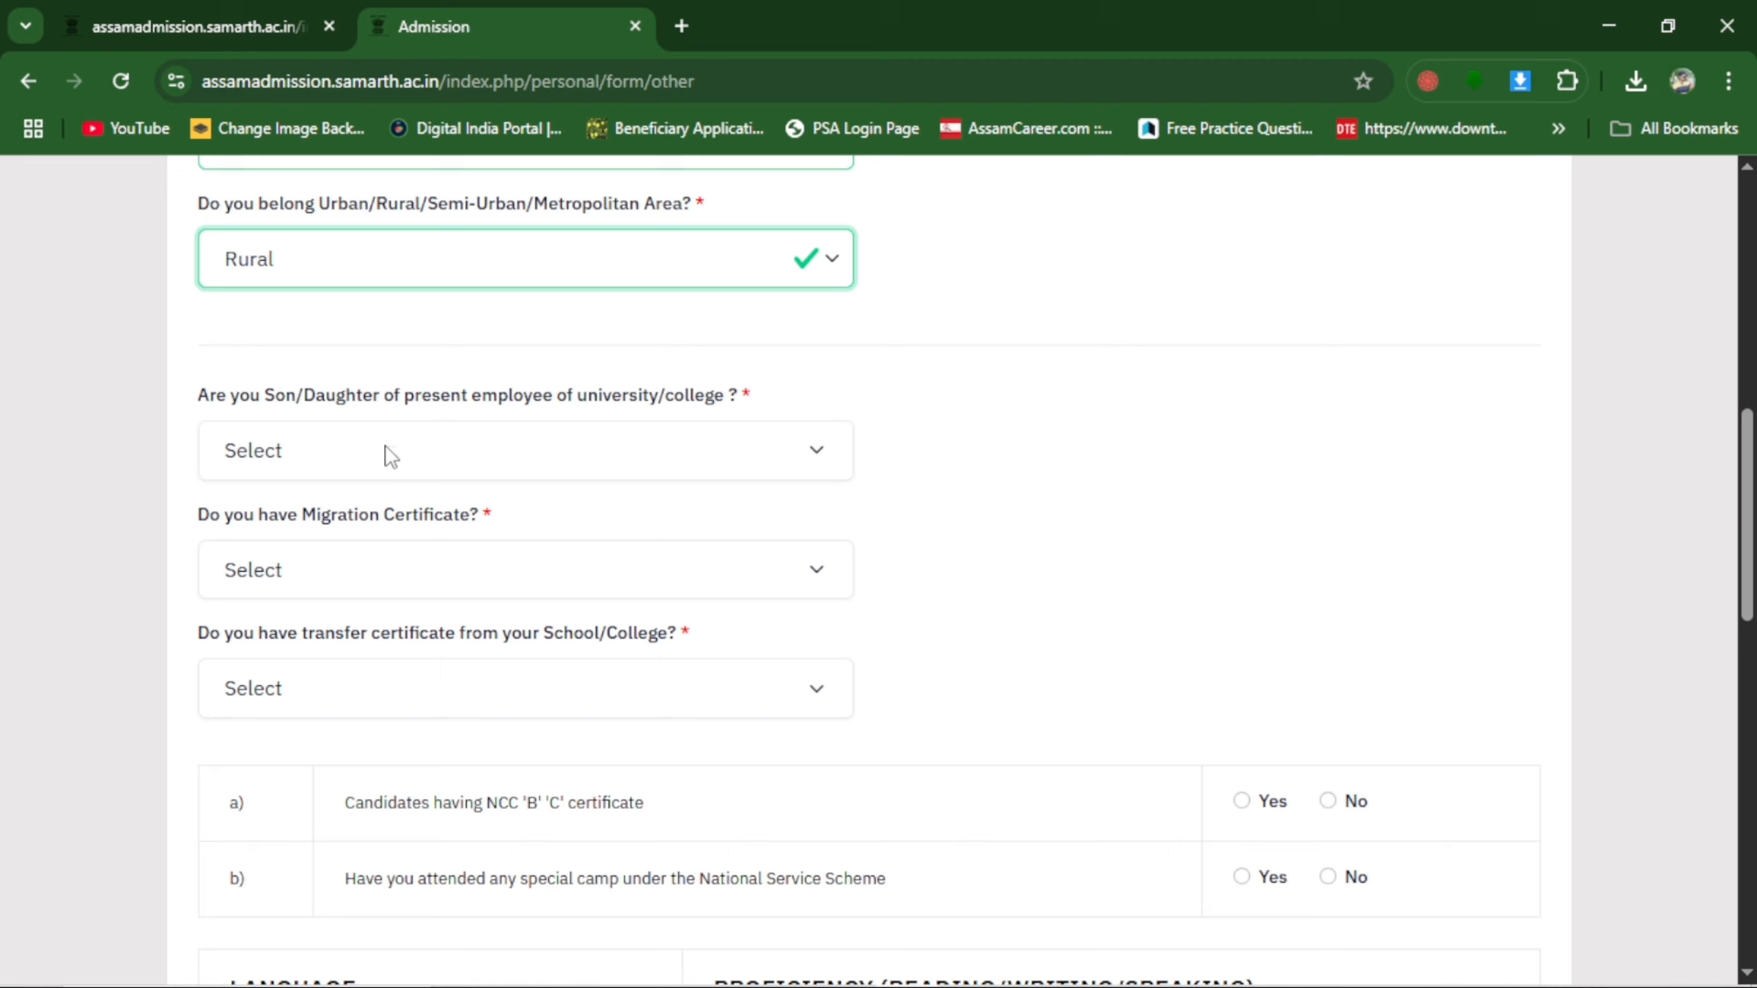
{"action": "left_click", "coordinate": [366, 465]}
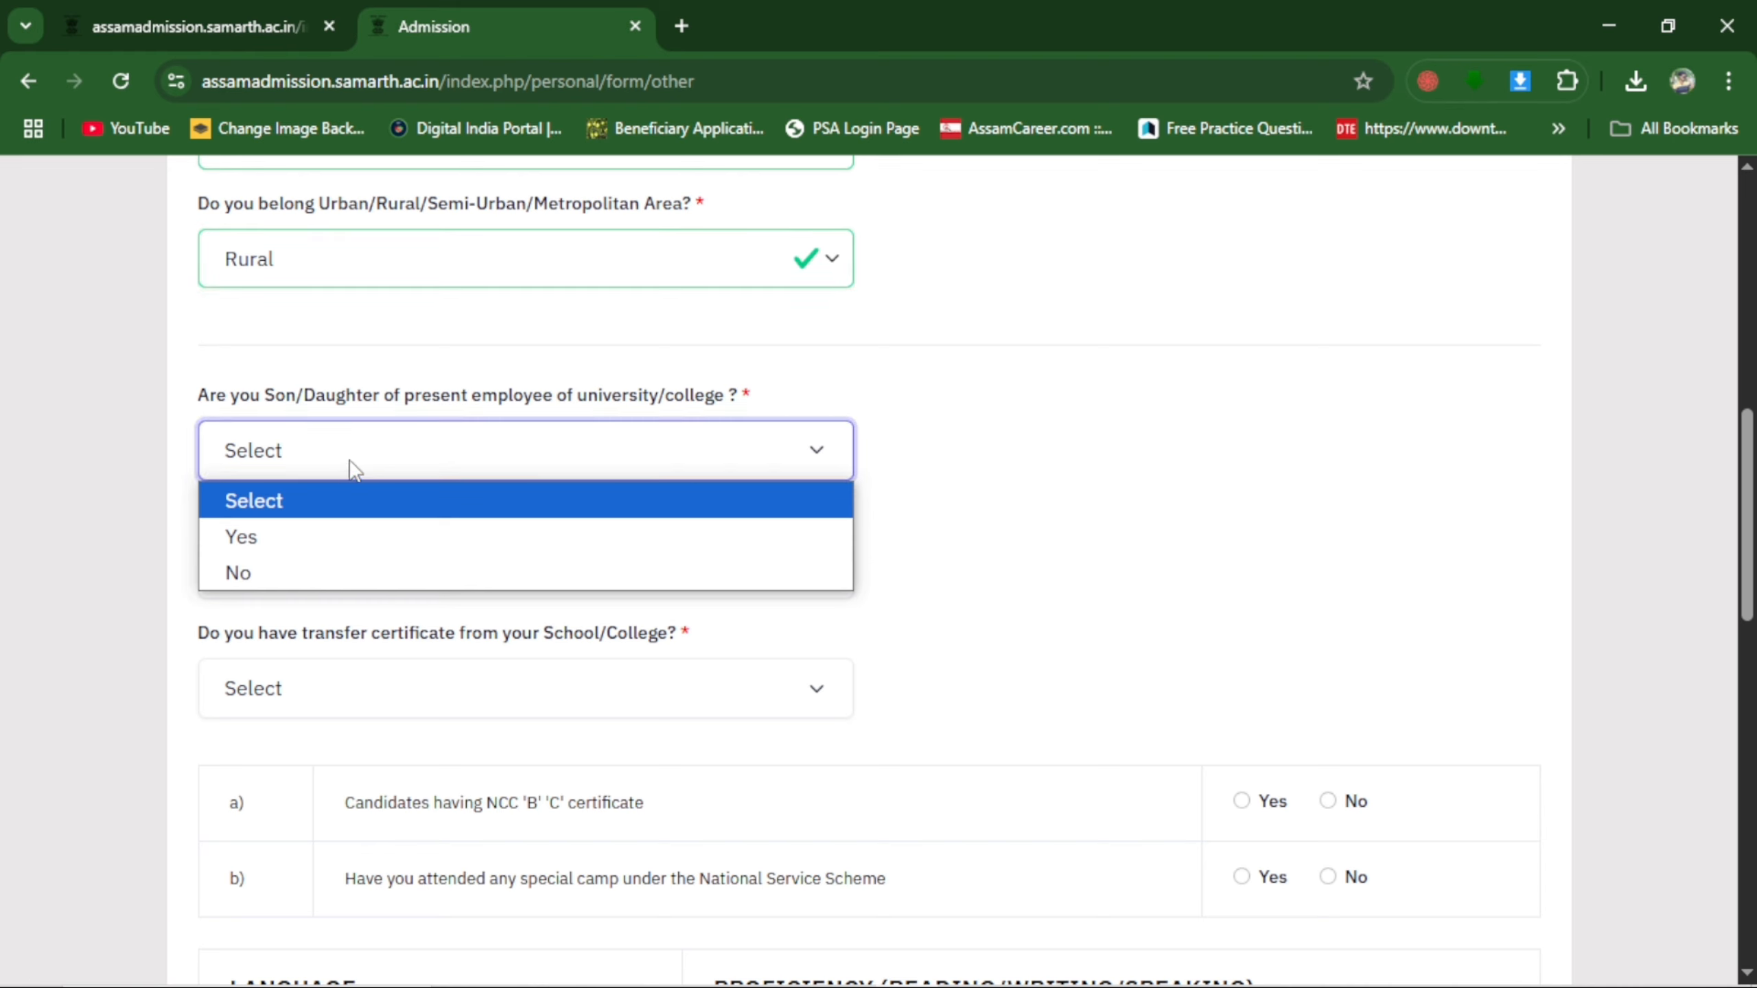
{"action": "left_click", "coordinate": [288, 573]}
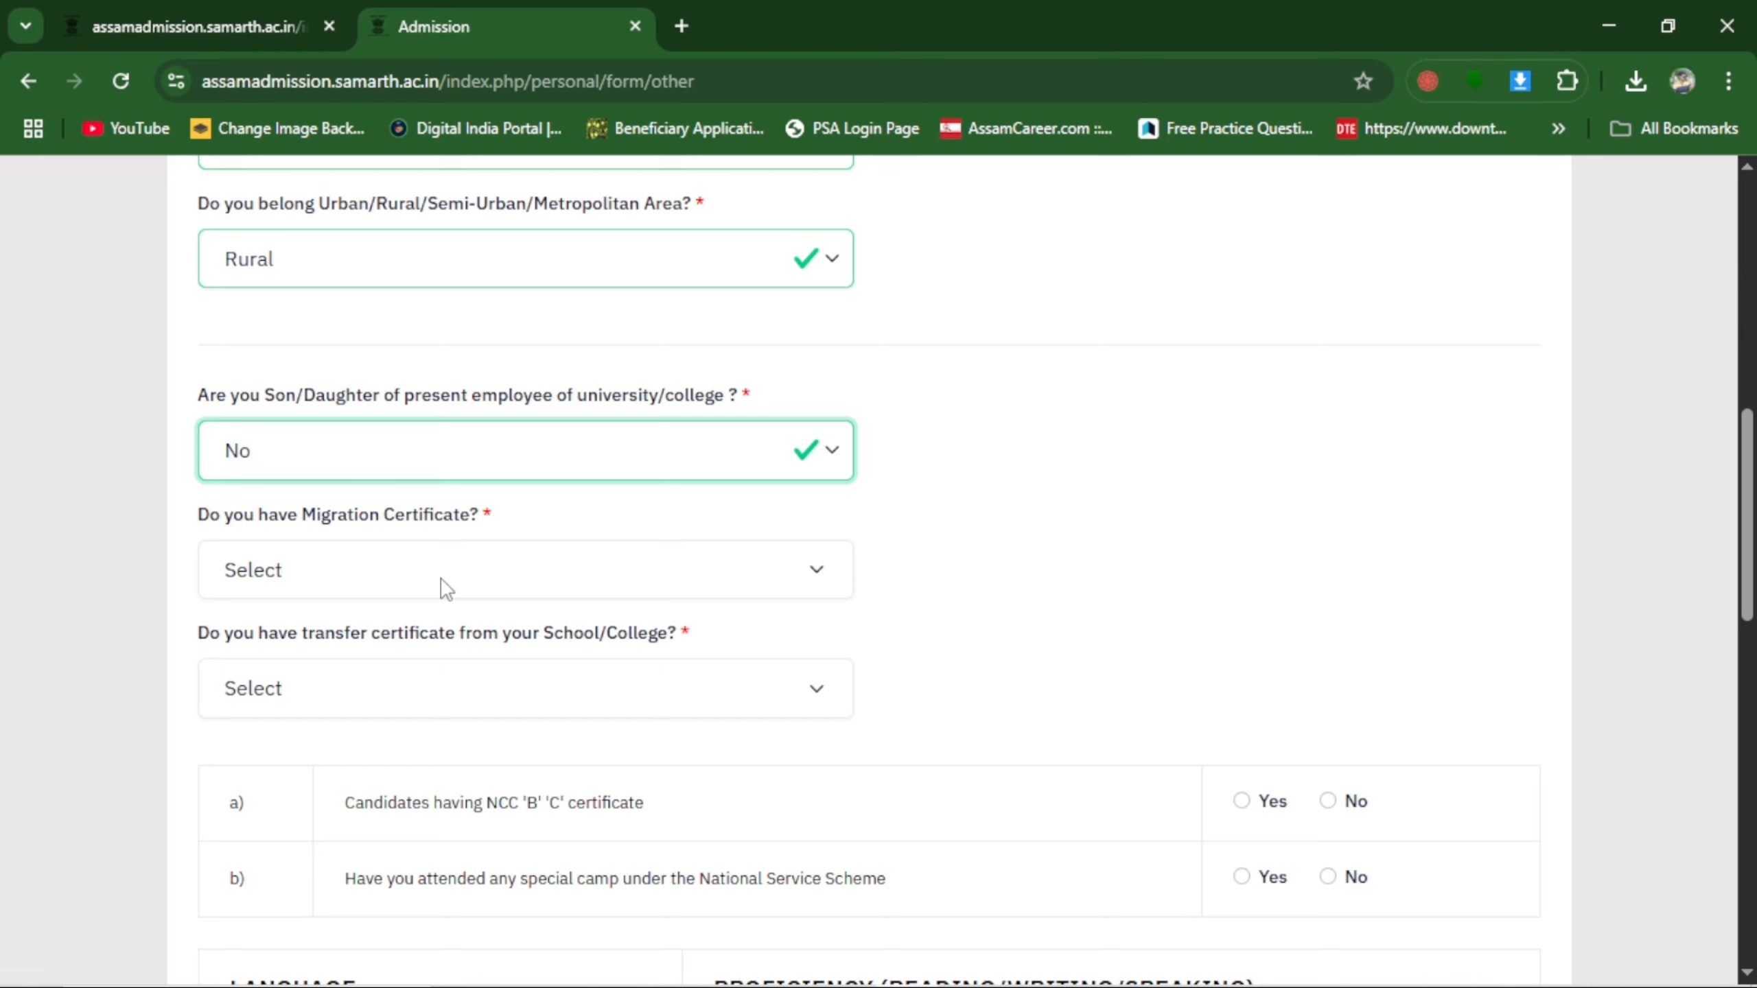
{"action": "left_click", "coordinate": [409, 580]}
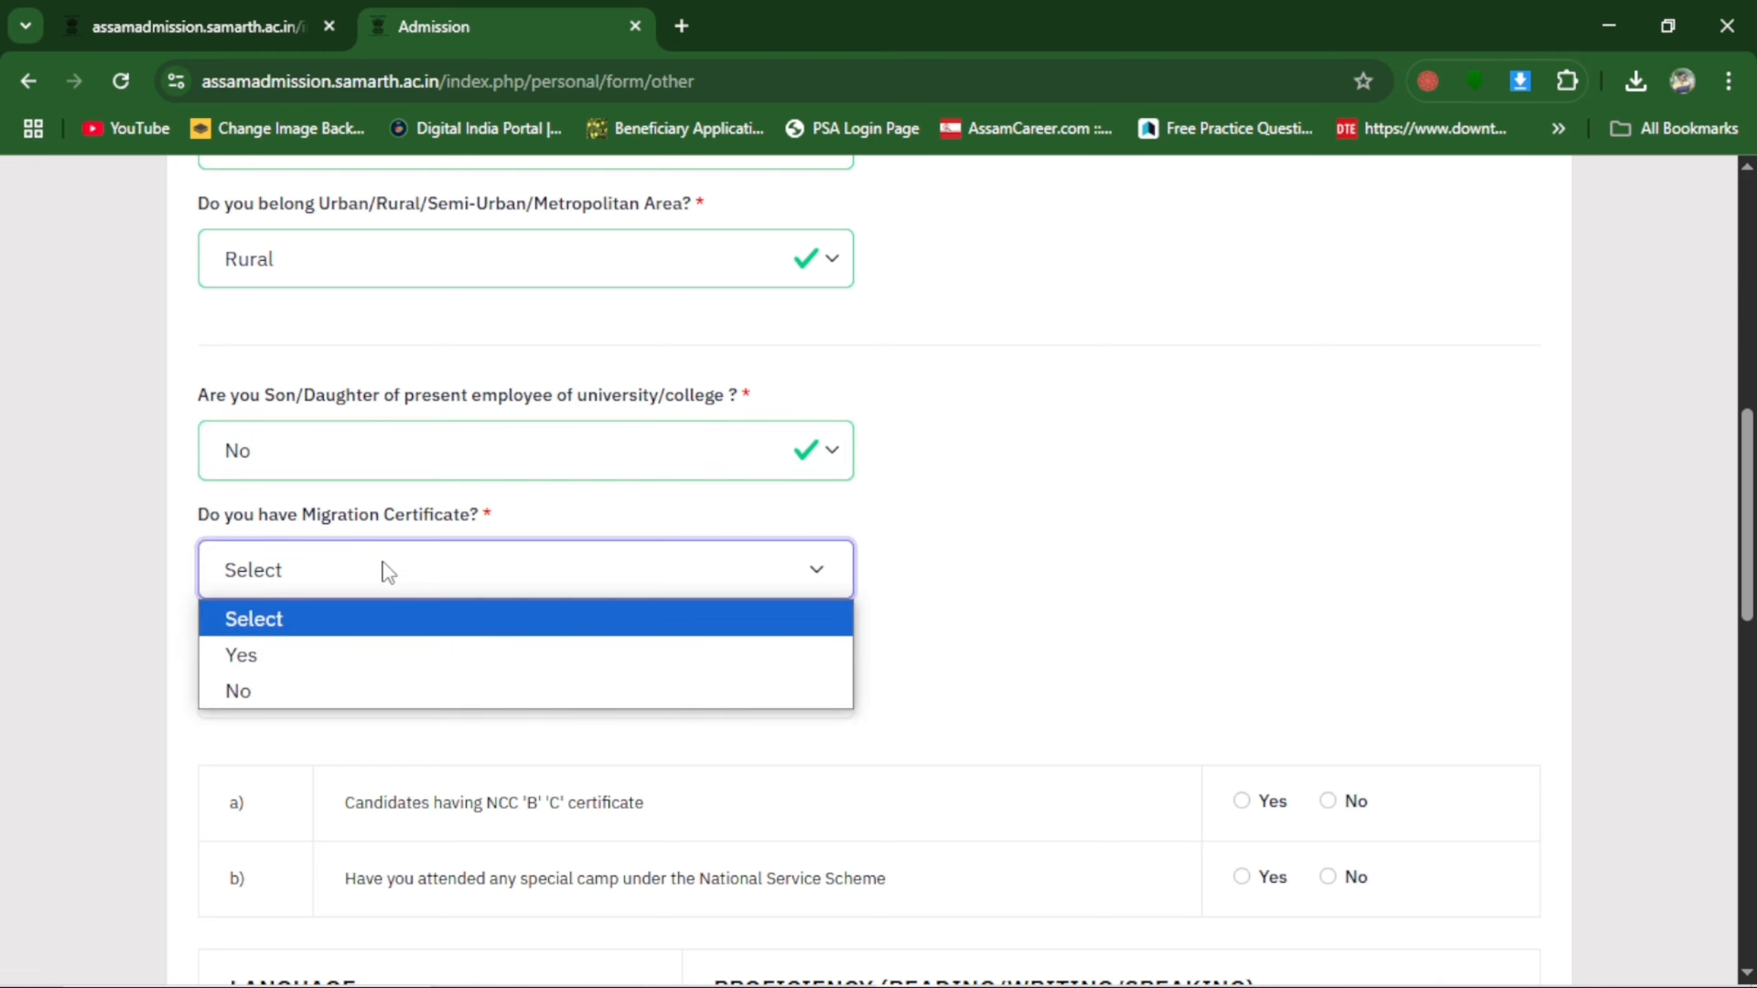
{"action": "left_click", "coordinate": [311, 694]}
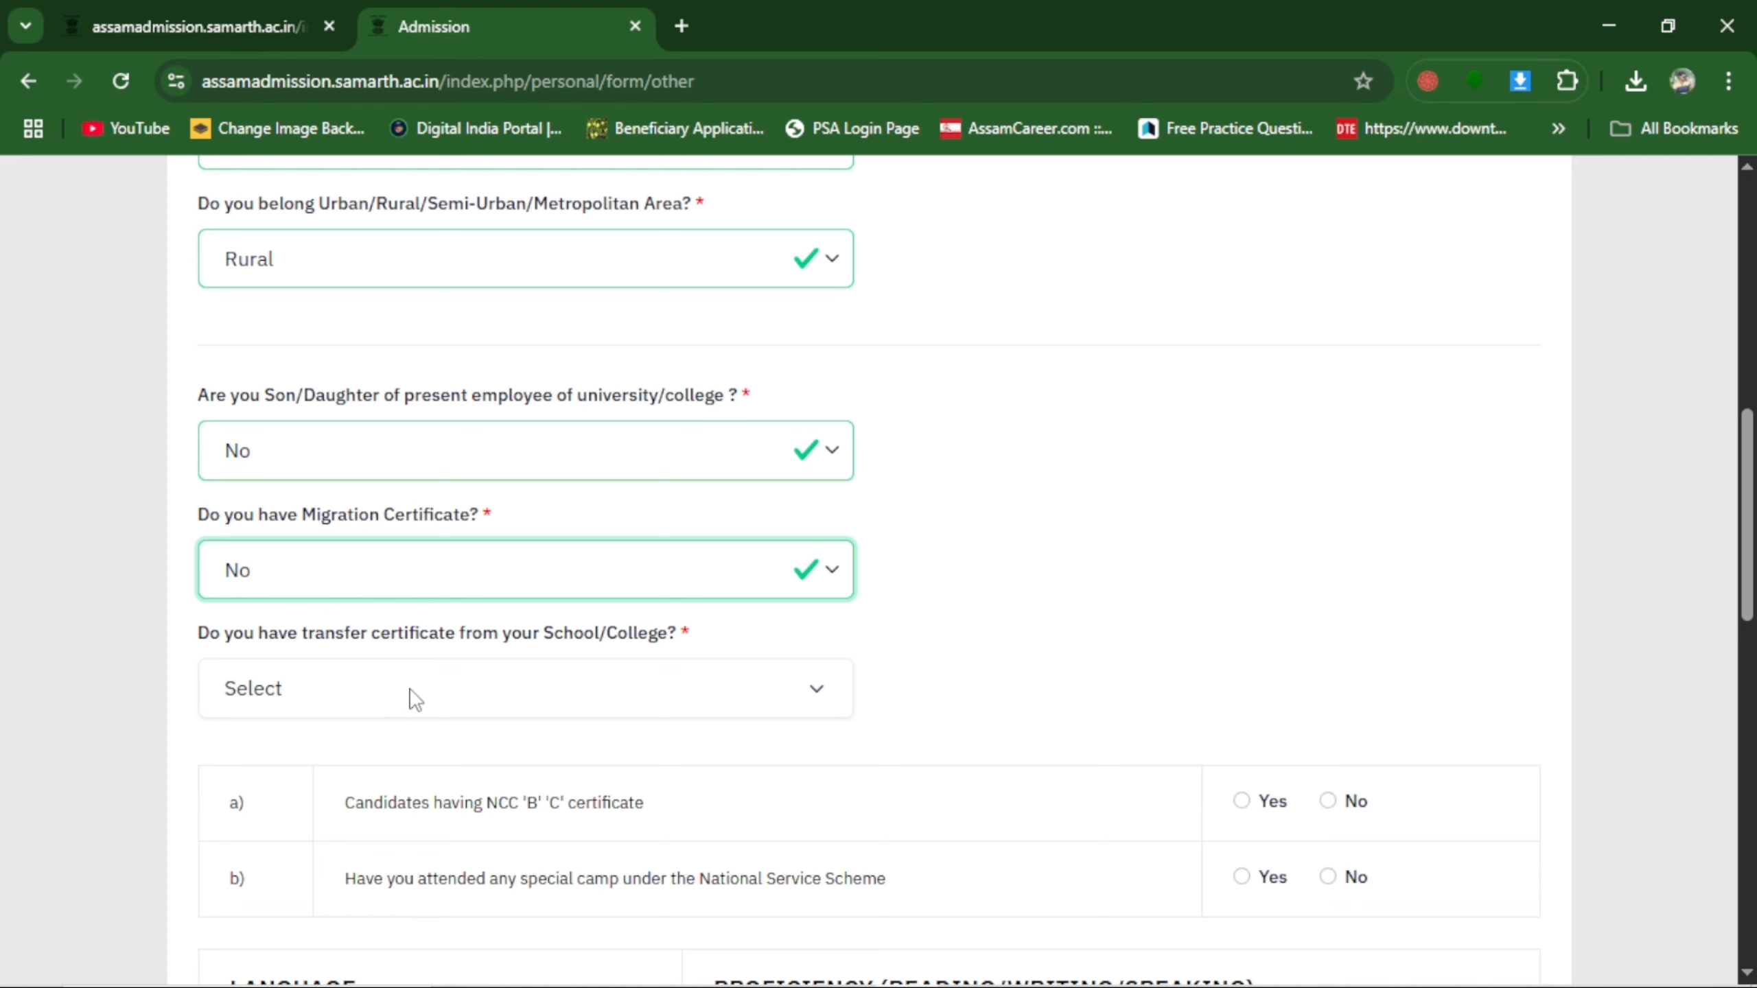
{"action": "left_click", "coordinate": [309, 689]}
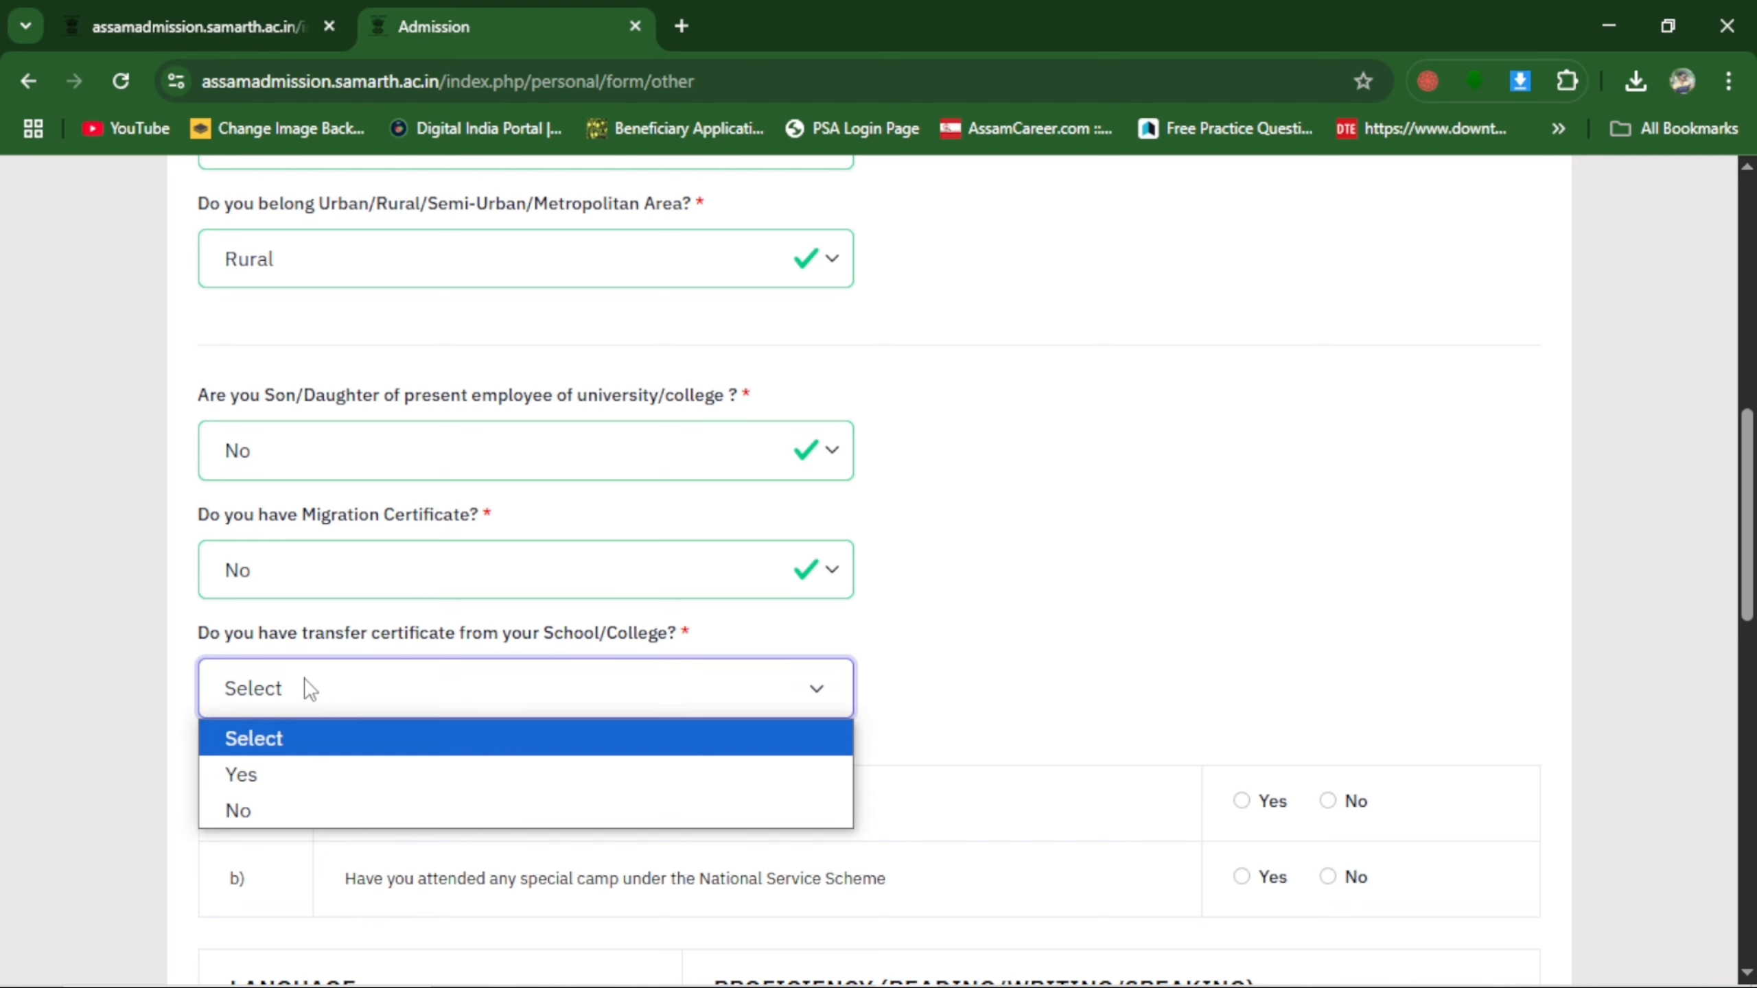
{"action": "left_click", "coordinate": [275, 810]}
Answer No to having an NCC 'B' 'C' certificate and to attending a National Service Scheme special camp.
{"action": "scroll", "coordinate": [409, 581], "scroll_direction": "down", "scroll_amount": 3}
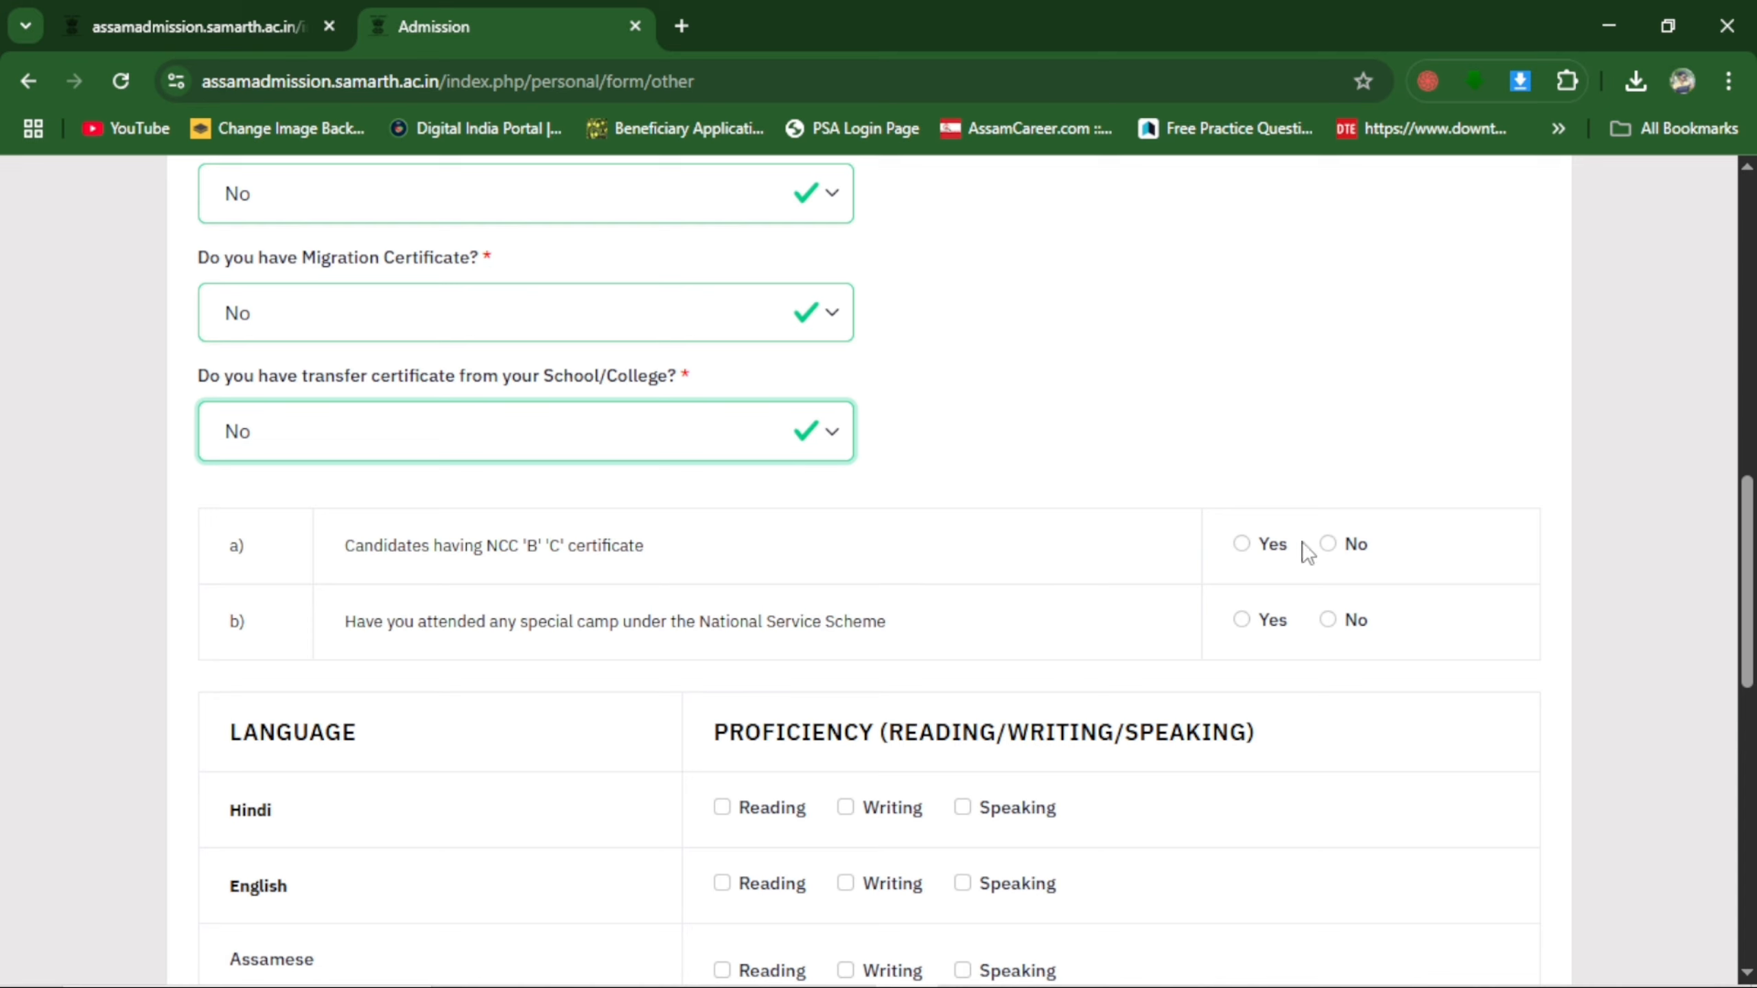
{"action": "left_click", "coordinate": [1332, 536]}
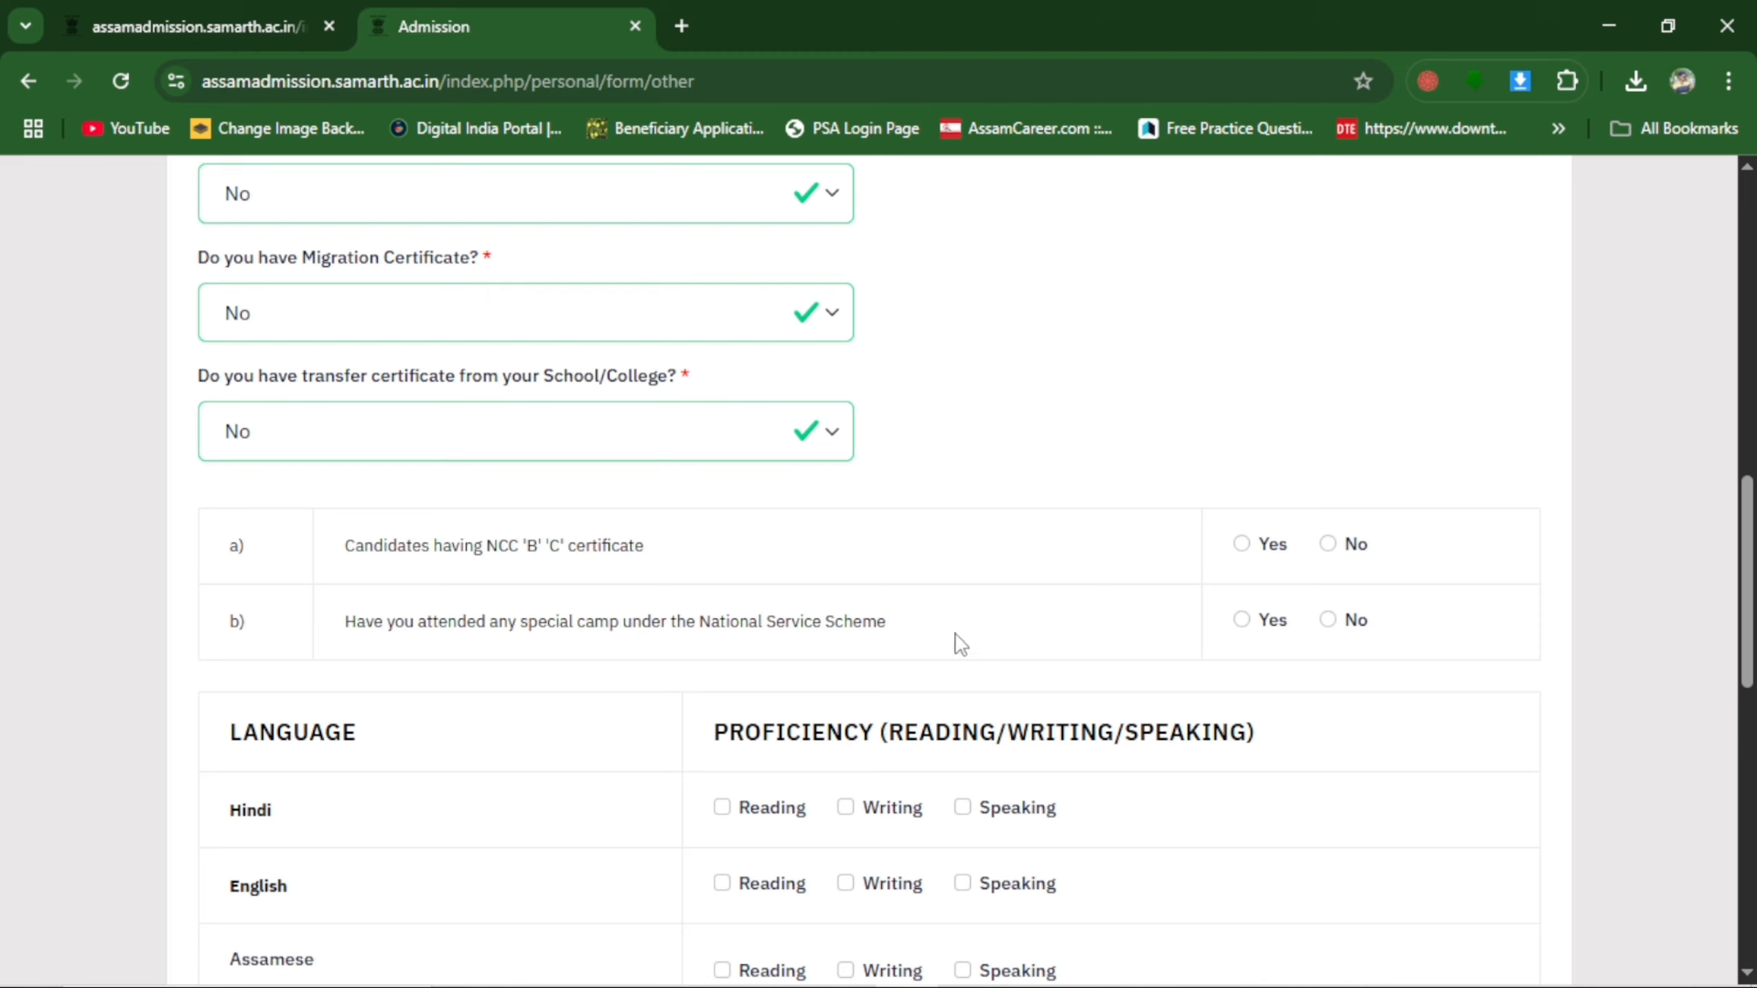
{"action": "left_click", "coordinate": [1327, 621]}
{"action": "left_click", "coordinate": [1327, 545]}
Mark Reading, Writing and Speaking proficiency for Hindi, English and Assamese.
{"action": "scroll", "coordinate": [332, 748], "scroll_direction": "down", "scroll_amount": 4}
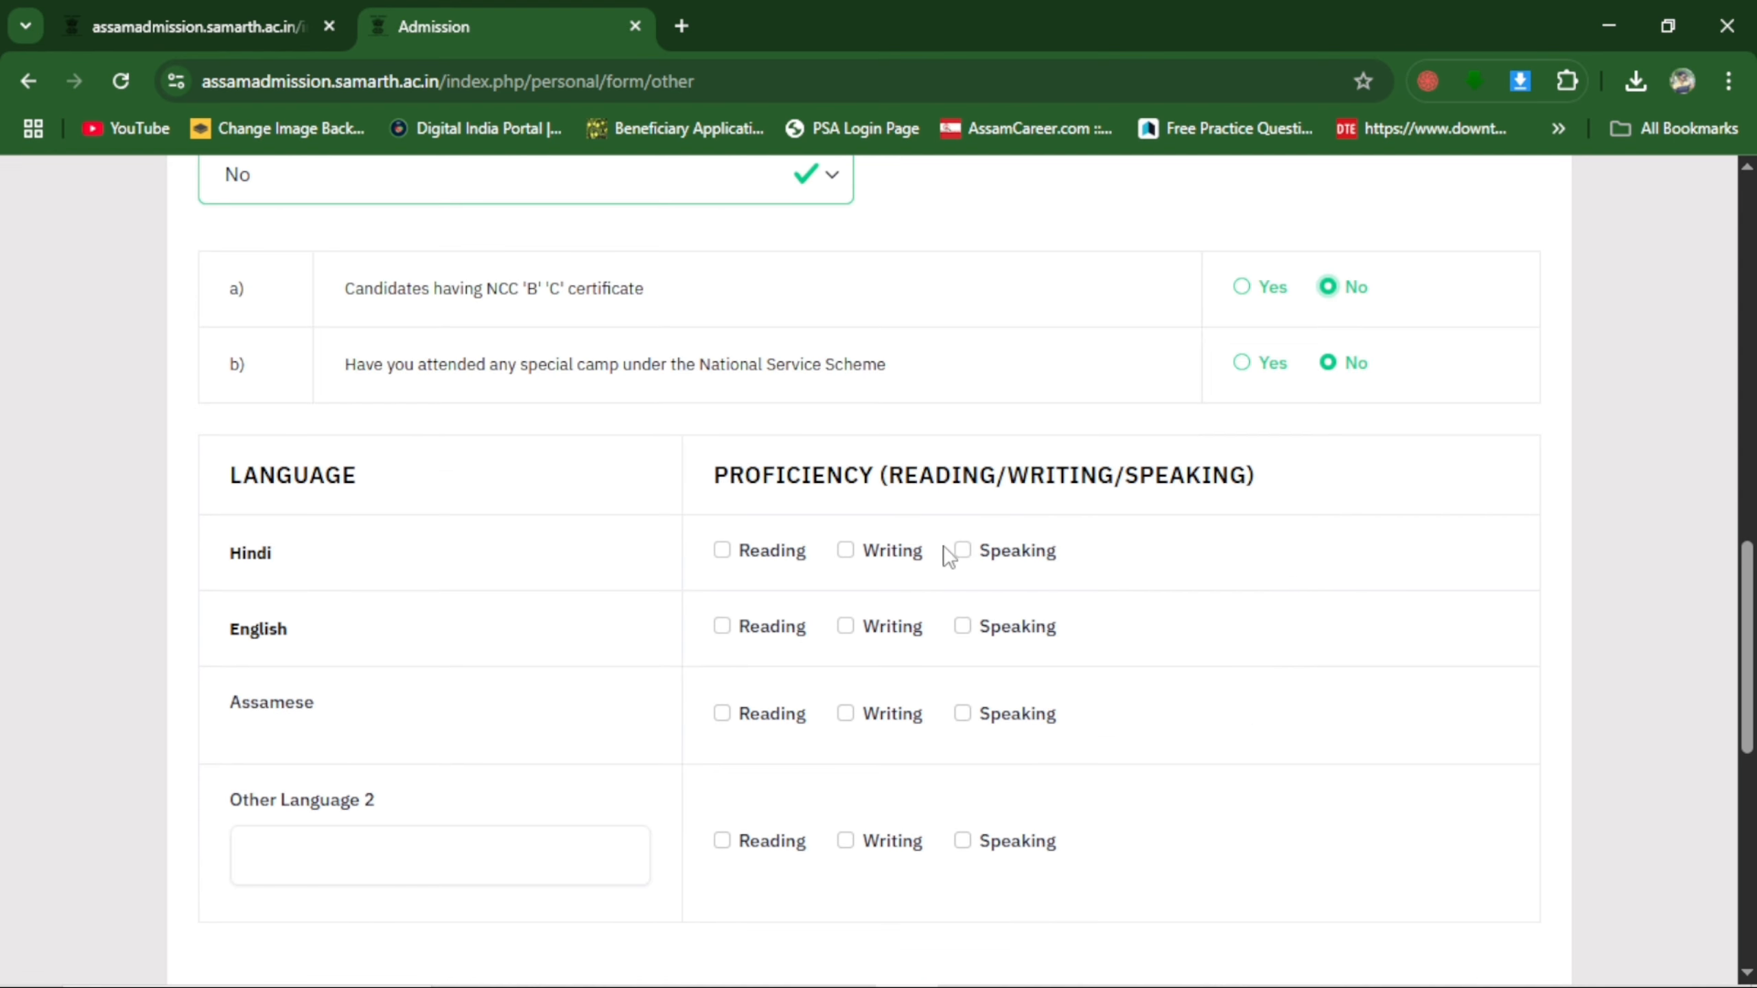
{"action": "left_click", "coordinate": [724, 553]}
{"action": "left_click", "coordinate": [847, 554]}
{"action": "left_click", "coordinate": [963, 553]}
{"action": "left_click", "coordinate": [723, 627]}
{"action": "left_click", "coordinate": [846, 627]}
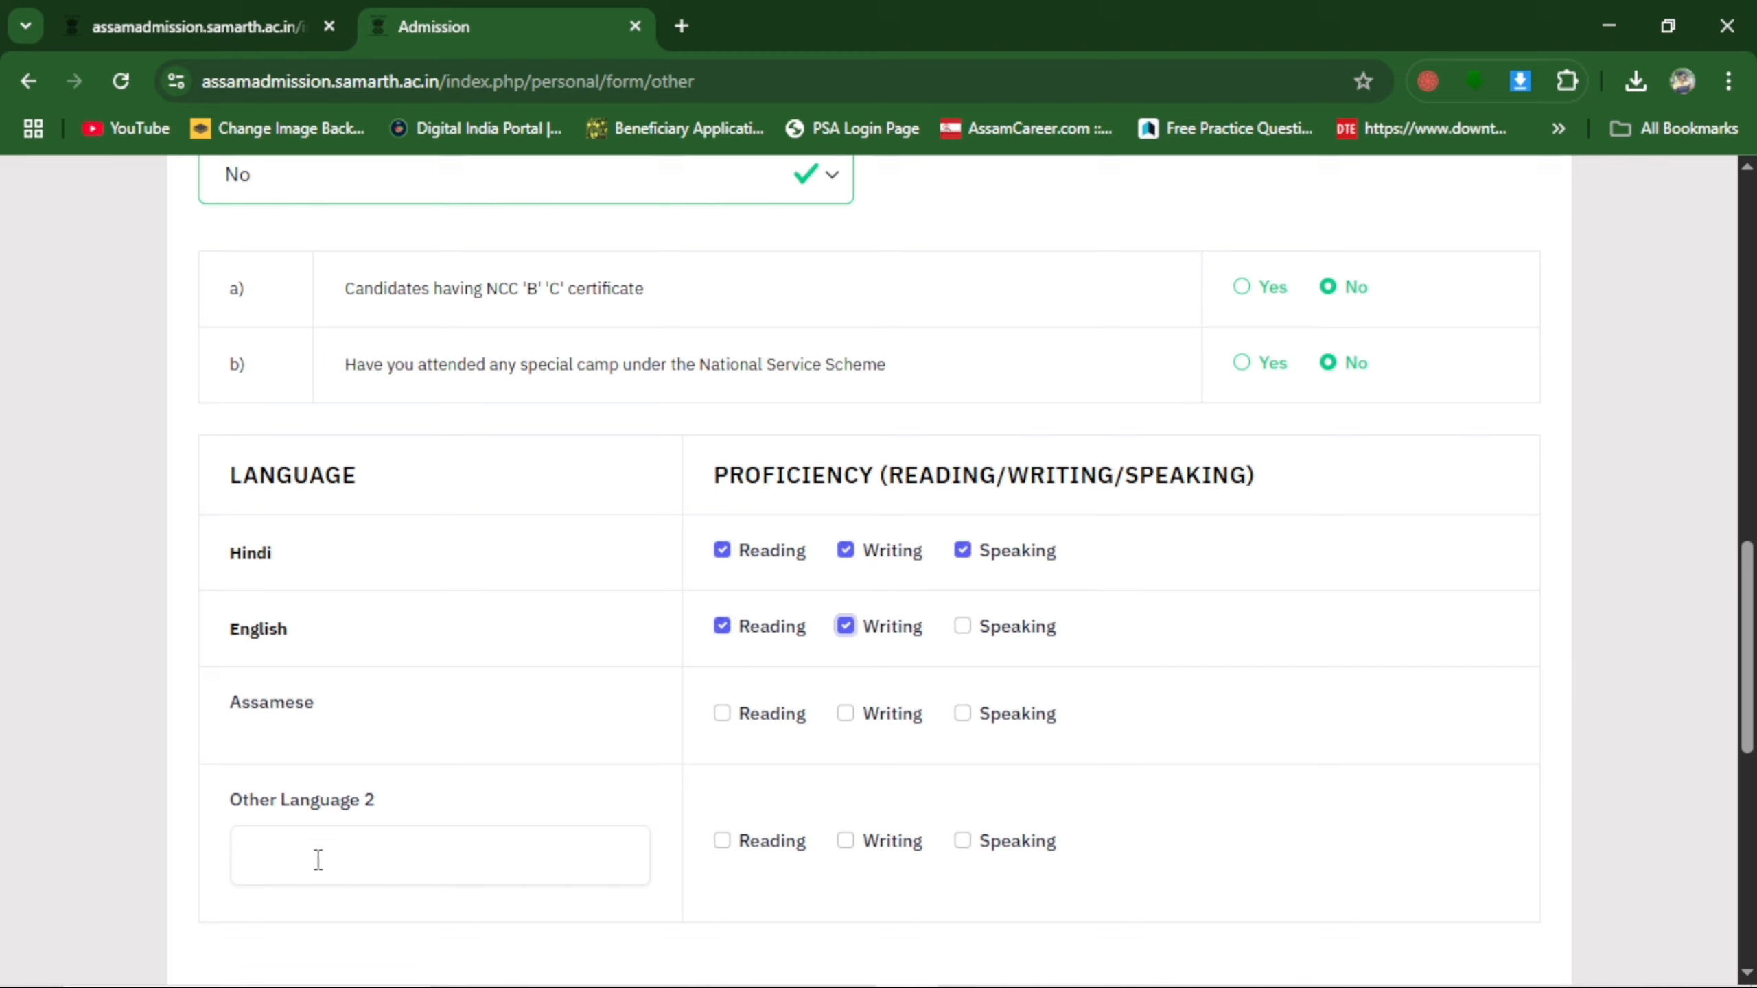
{"action": "left_click", "coordinate": [258, 856]}
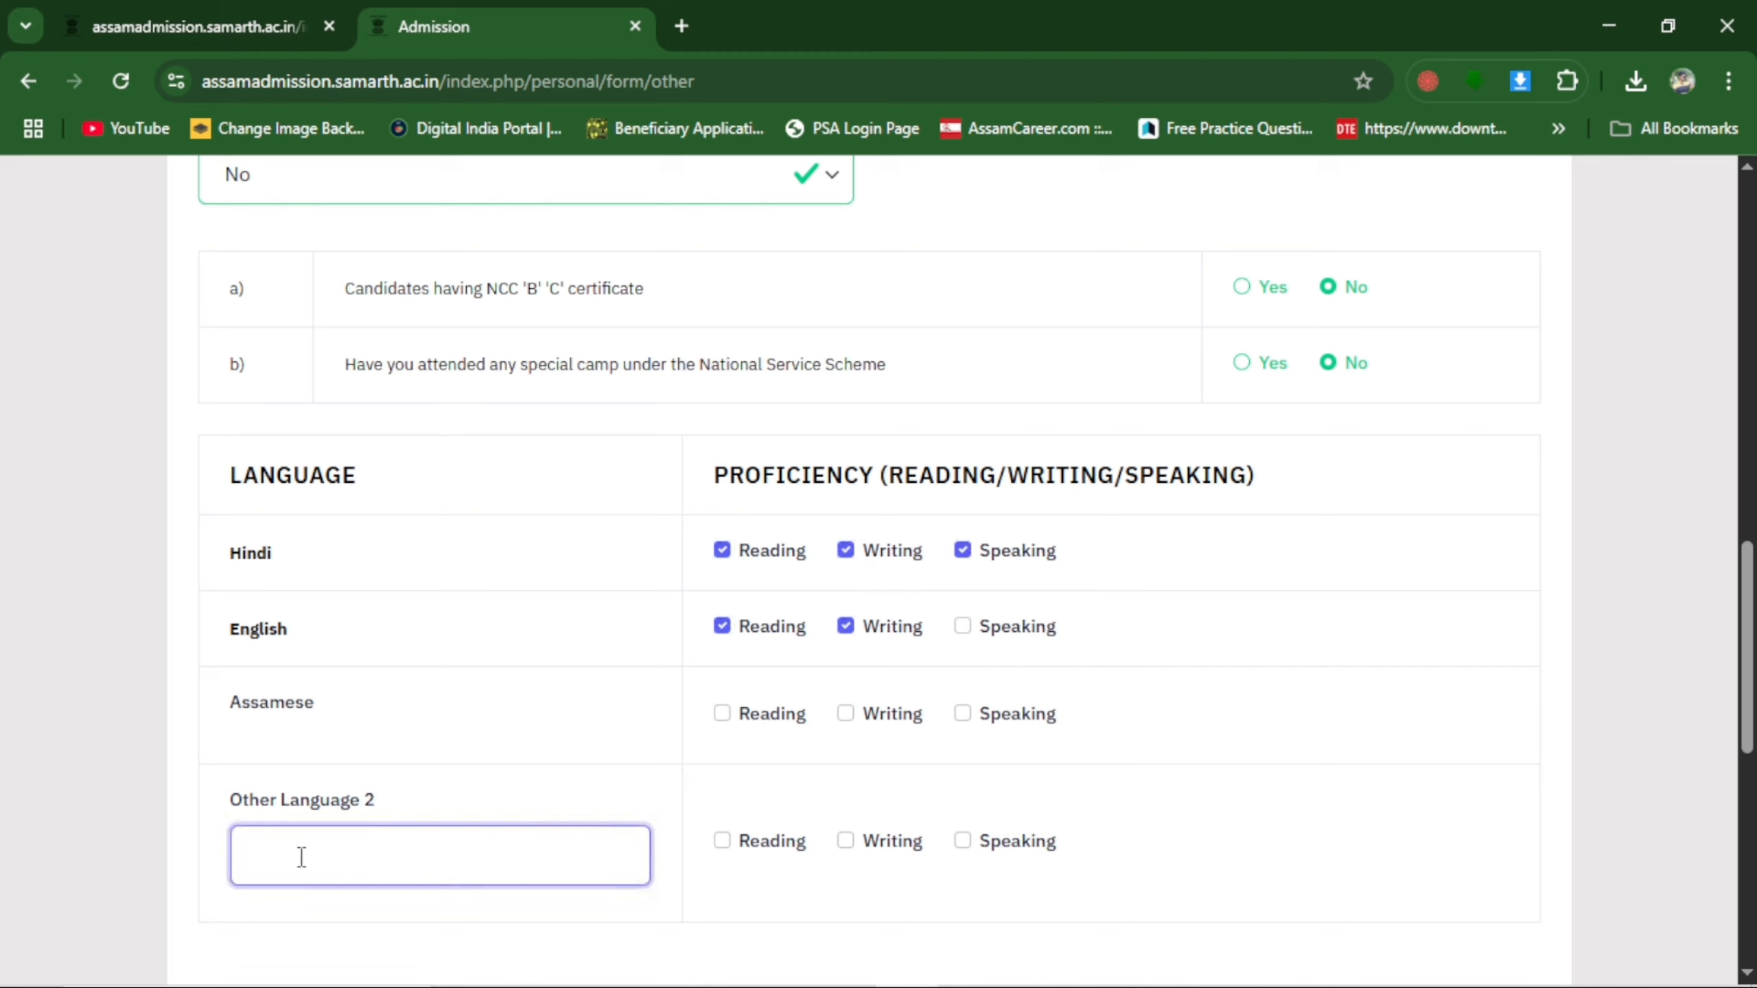
{"action": "left_click", "coordinate": [749, 719]}
{"action": "scroll", "coordinate": [1067, 753], "scroll_direction": "down", "scroll_amount": 10}
{"action": "scroll", "coordinate": [947, 446], "scroll_direction": "up", "scroll_amount": 3}
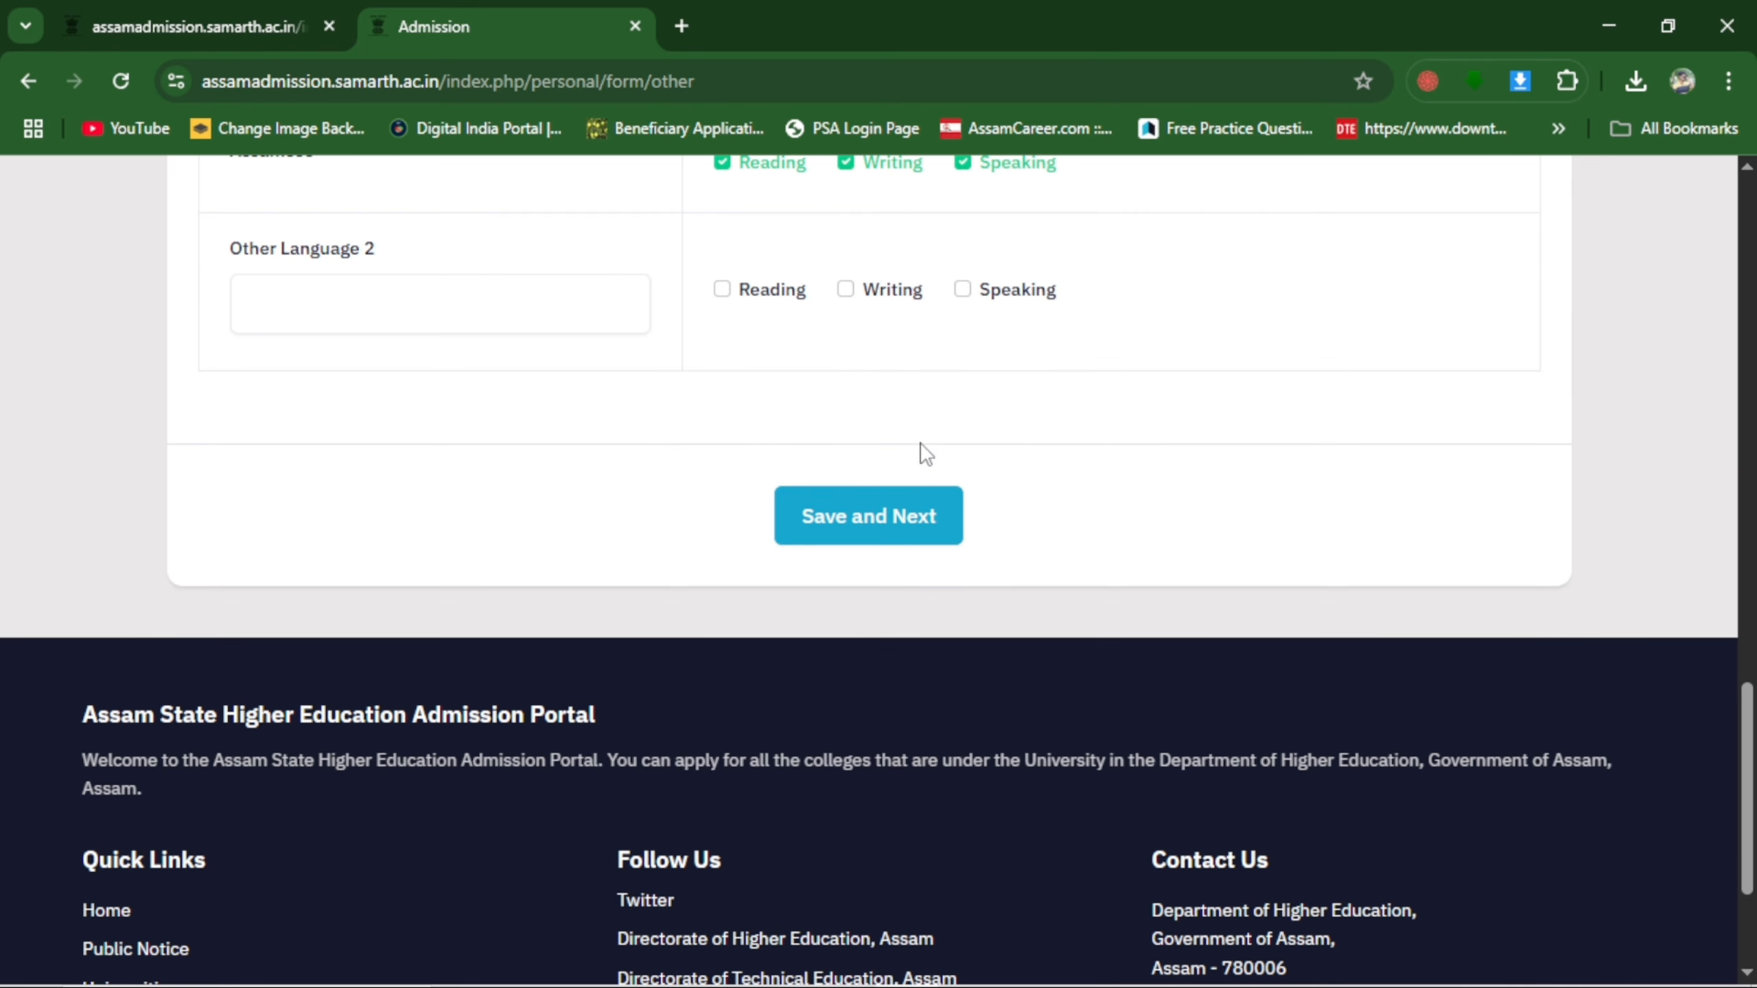
Save the other details, check their preview and proceed to the Uploads section.
{"action": "left_click", "coordinate": [896, 515]}
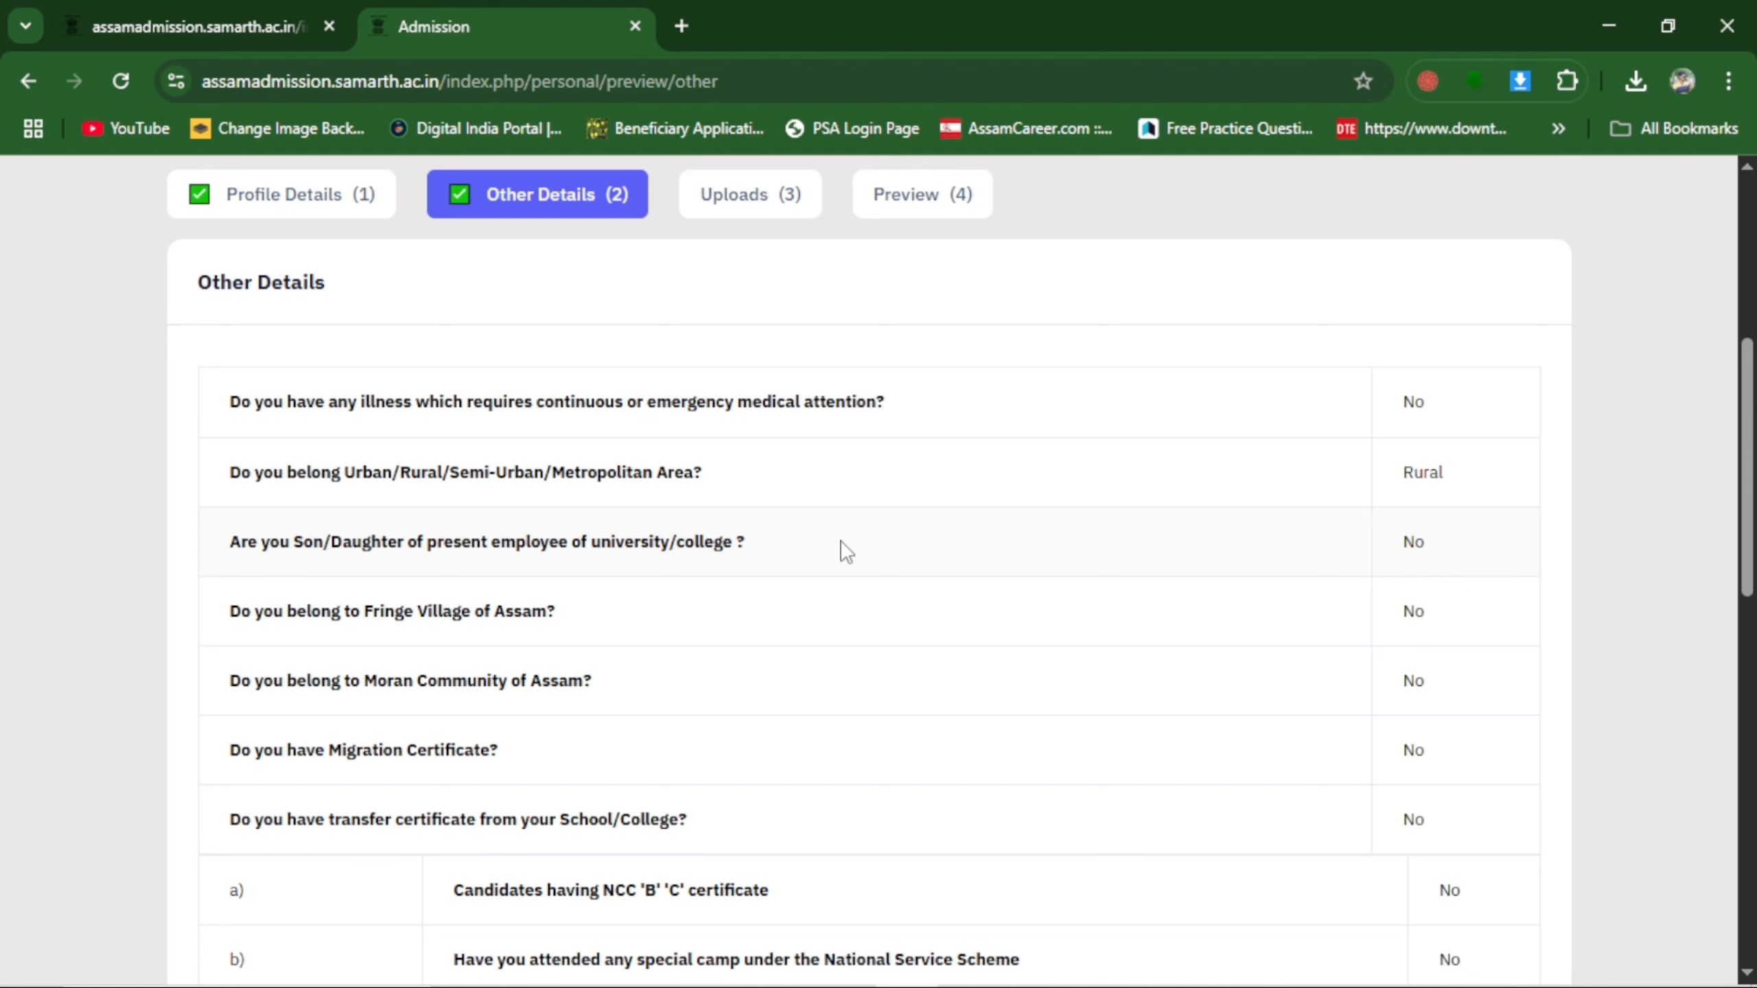
{"action": "scroll", "coordinate": [842, 532], "scroll_direction": "down", "scroll_amount": 5}
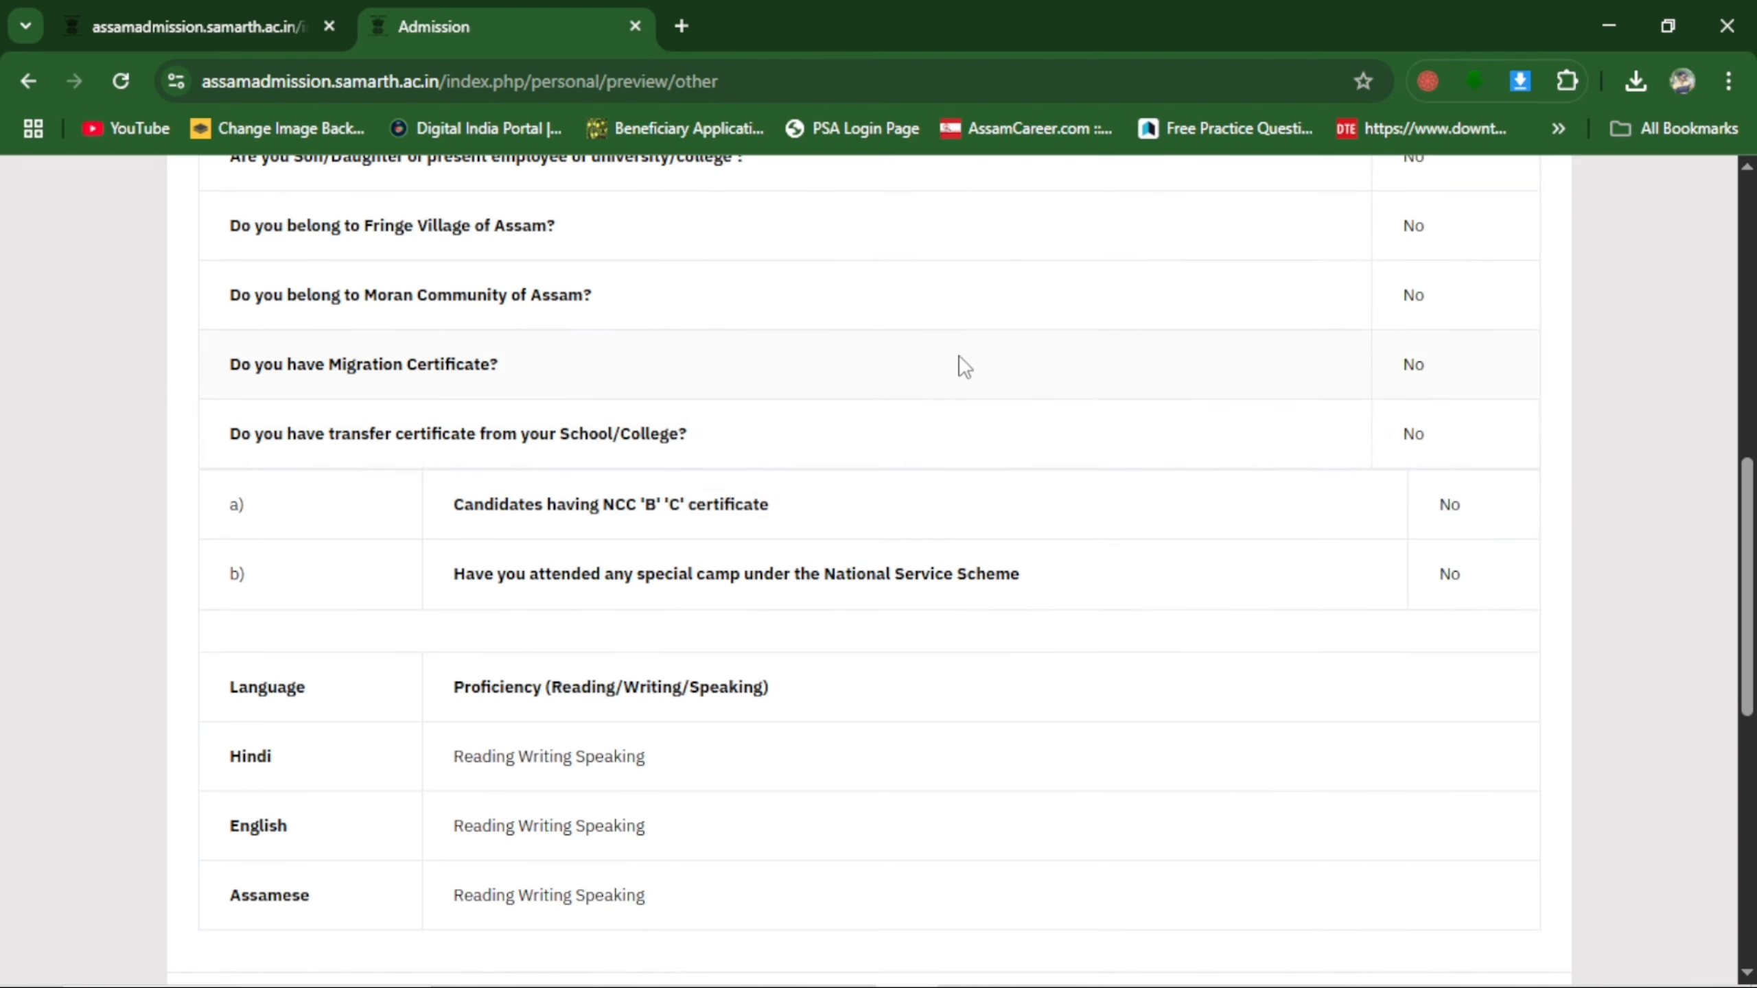
{"action": "scroll", "coordinate": [951, 664], "scroll_direction": "down", "scroll_amount": 5}
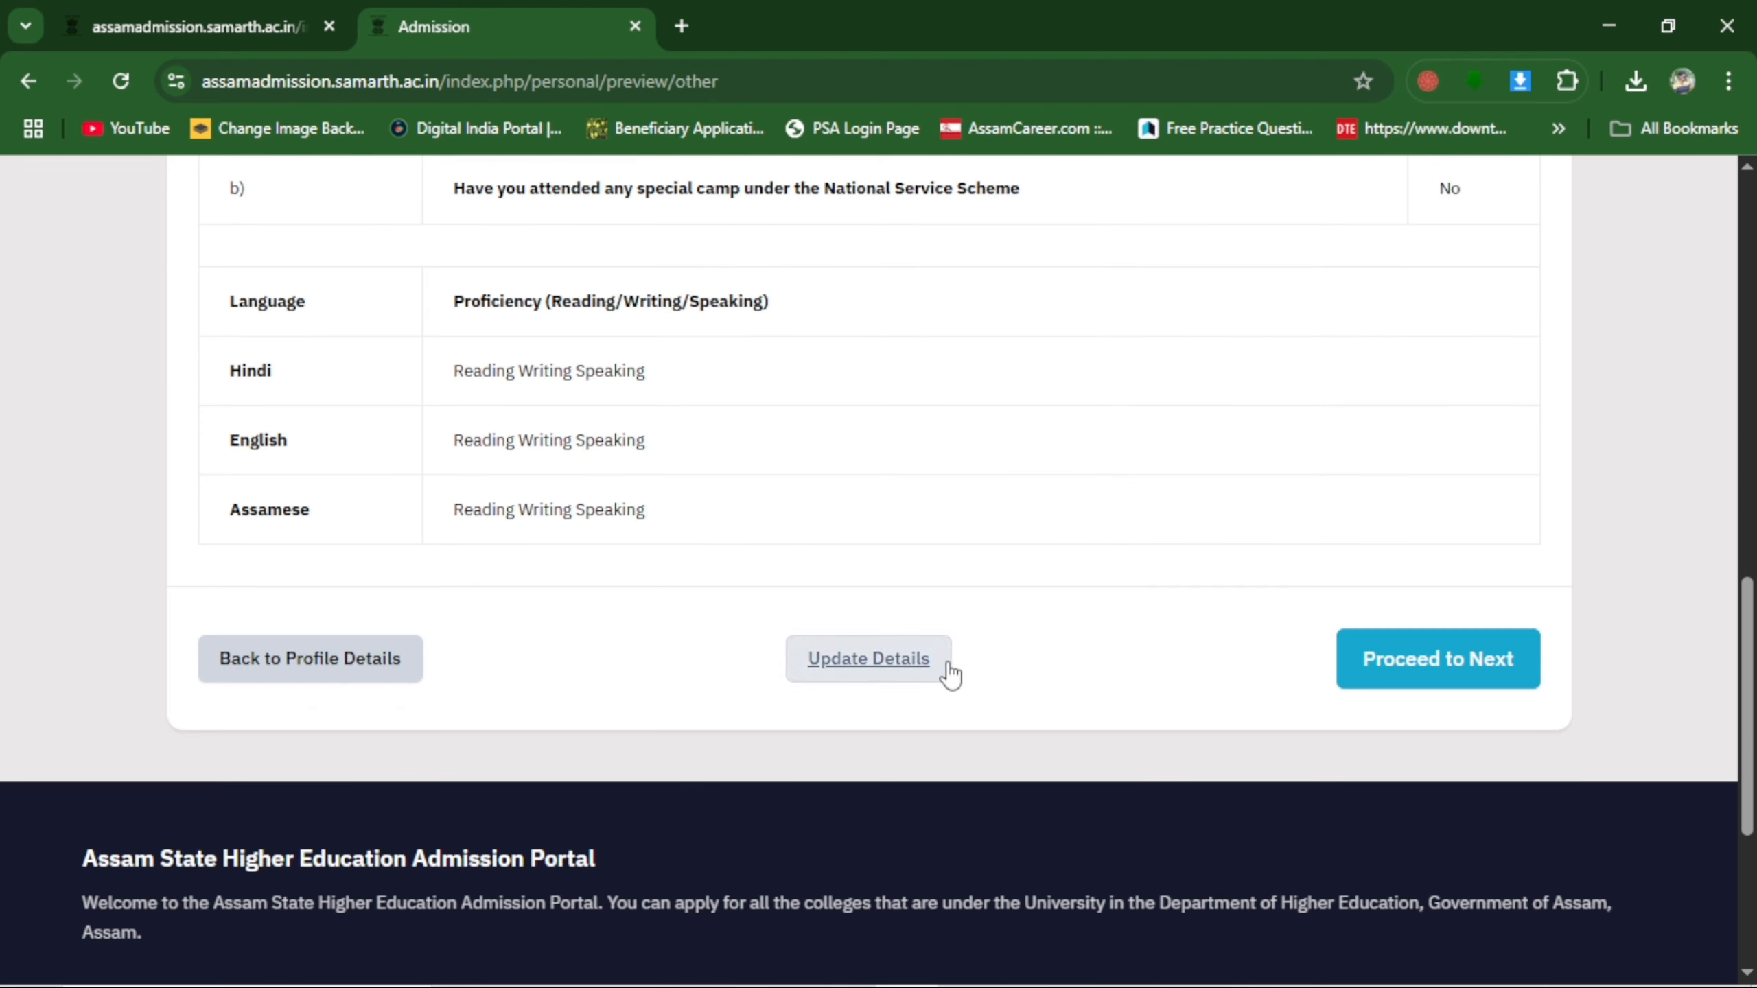
{"action": "left_click", "coordinate": [1441, 669]}
Upload the applicant's photo from WhatsApp Image 2025-05-03 at 4.08.58 PM-removebg-preview.jpg, and upload the signature image.
{"action": "scroll", "coordinate": [812, 490], "scroll_direction": "down", "scroll_amount": 4}
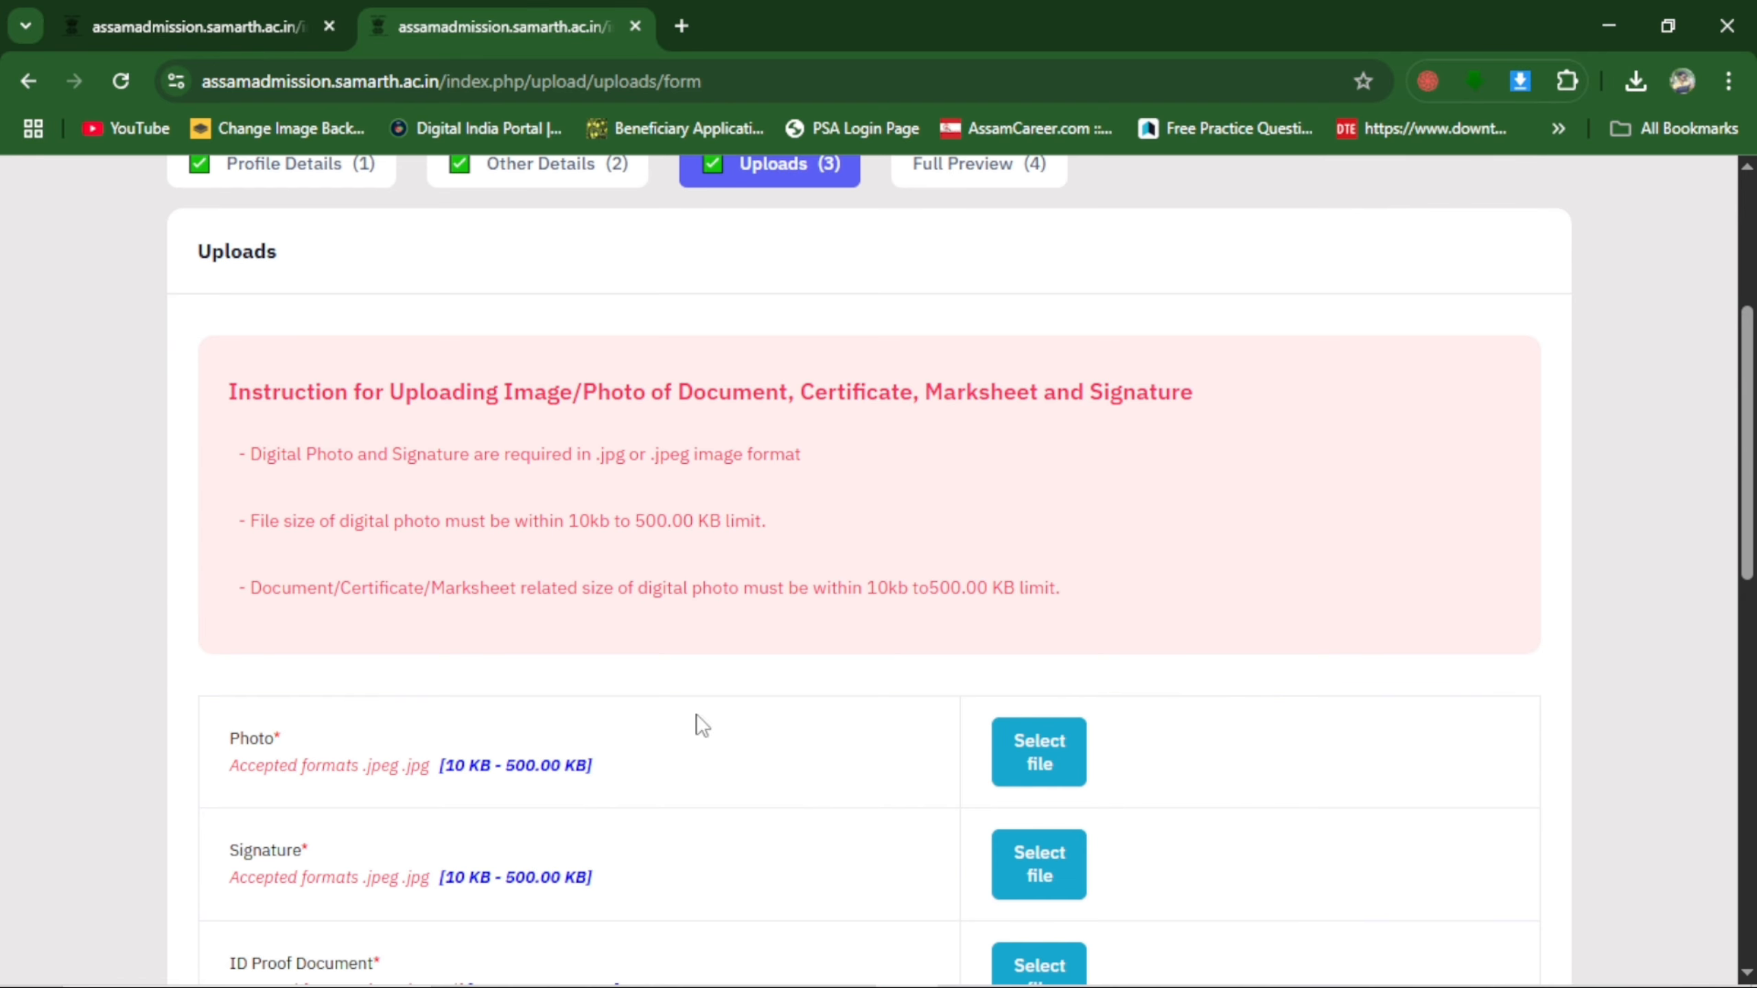
{"action": "left_click", "coordinate": [1041, 754]}
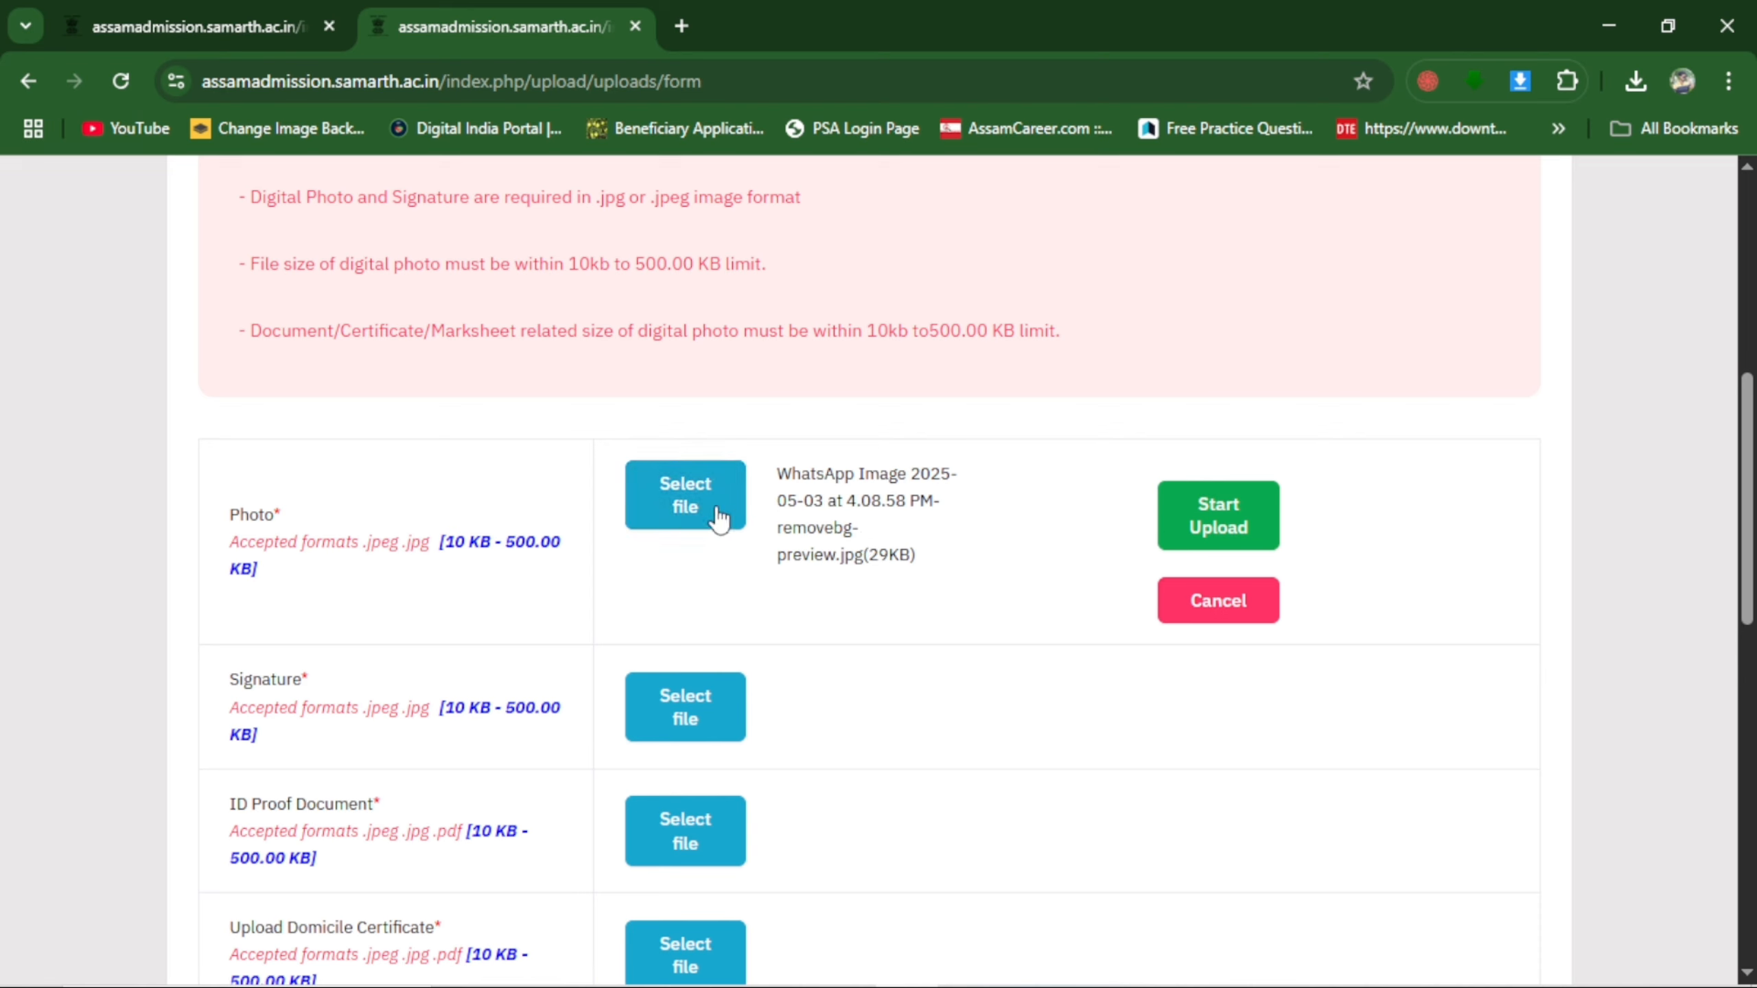
{"action": "left_click", "coordinate": [1234, 531]}
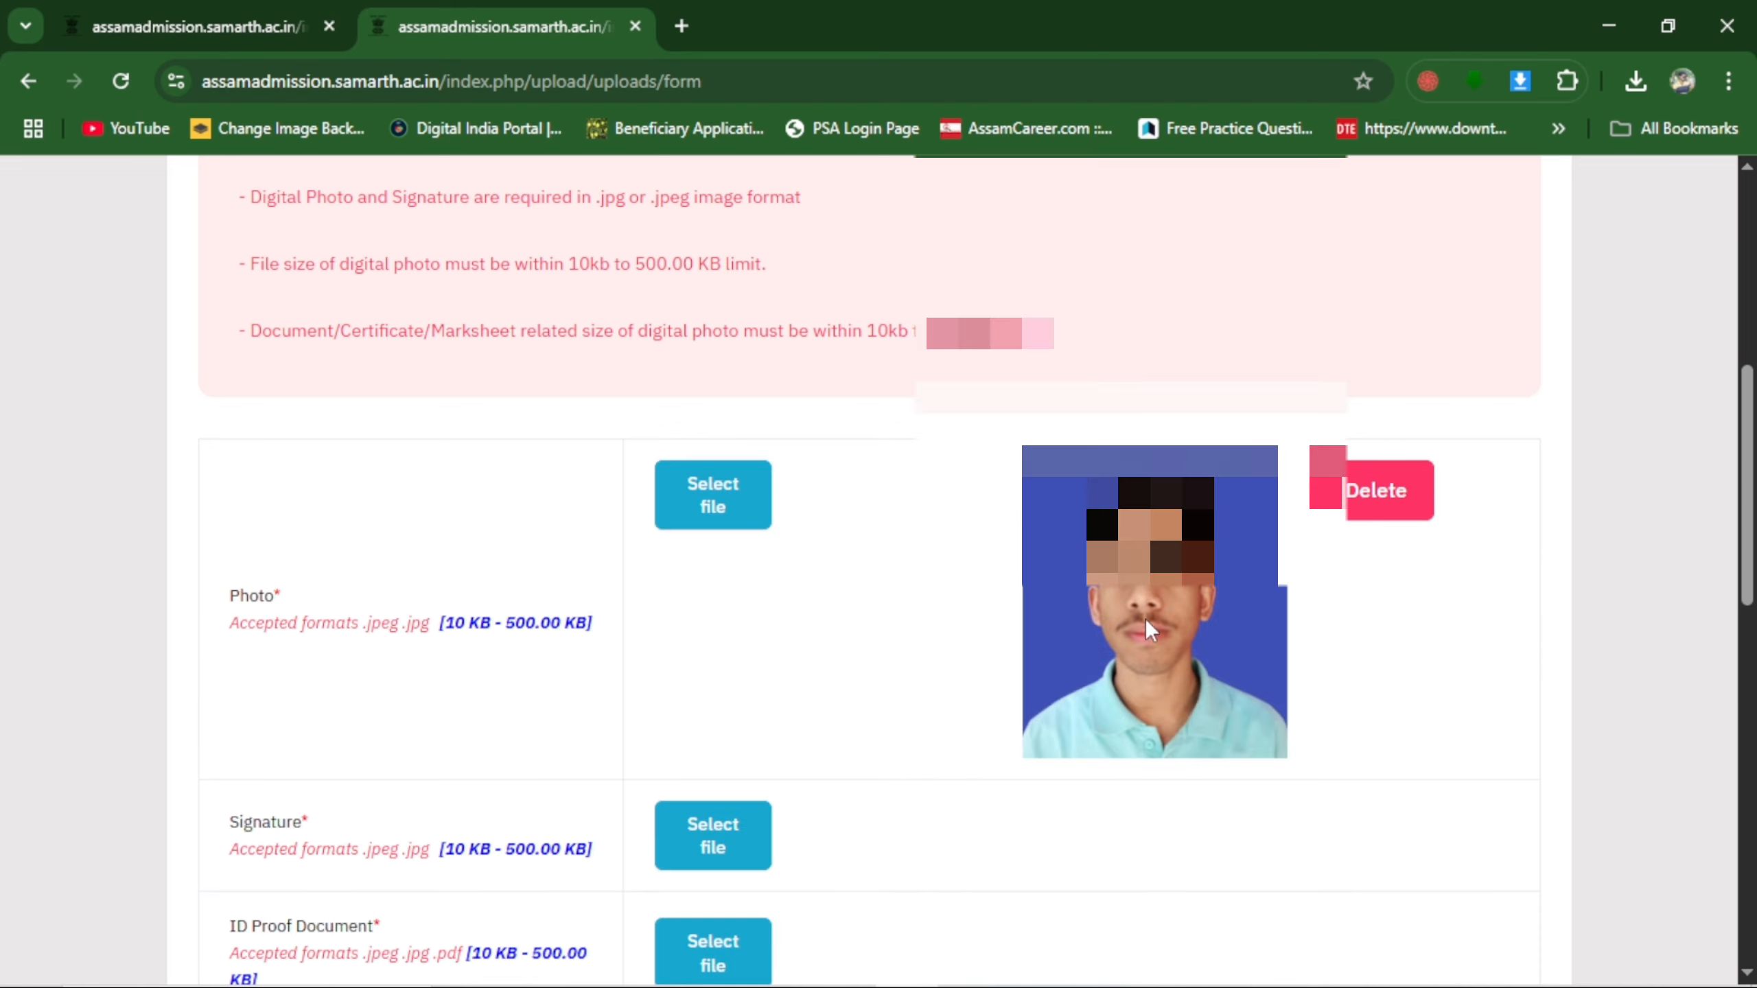
{"action": "scroll", "coordinate": [1135, 658], "scroll_direction": "down", "scroll_amount": 5}
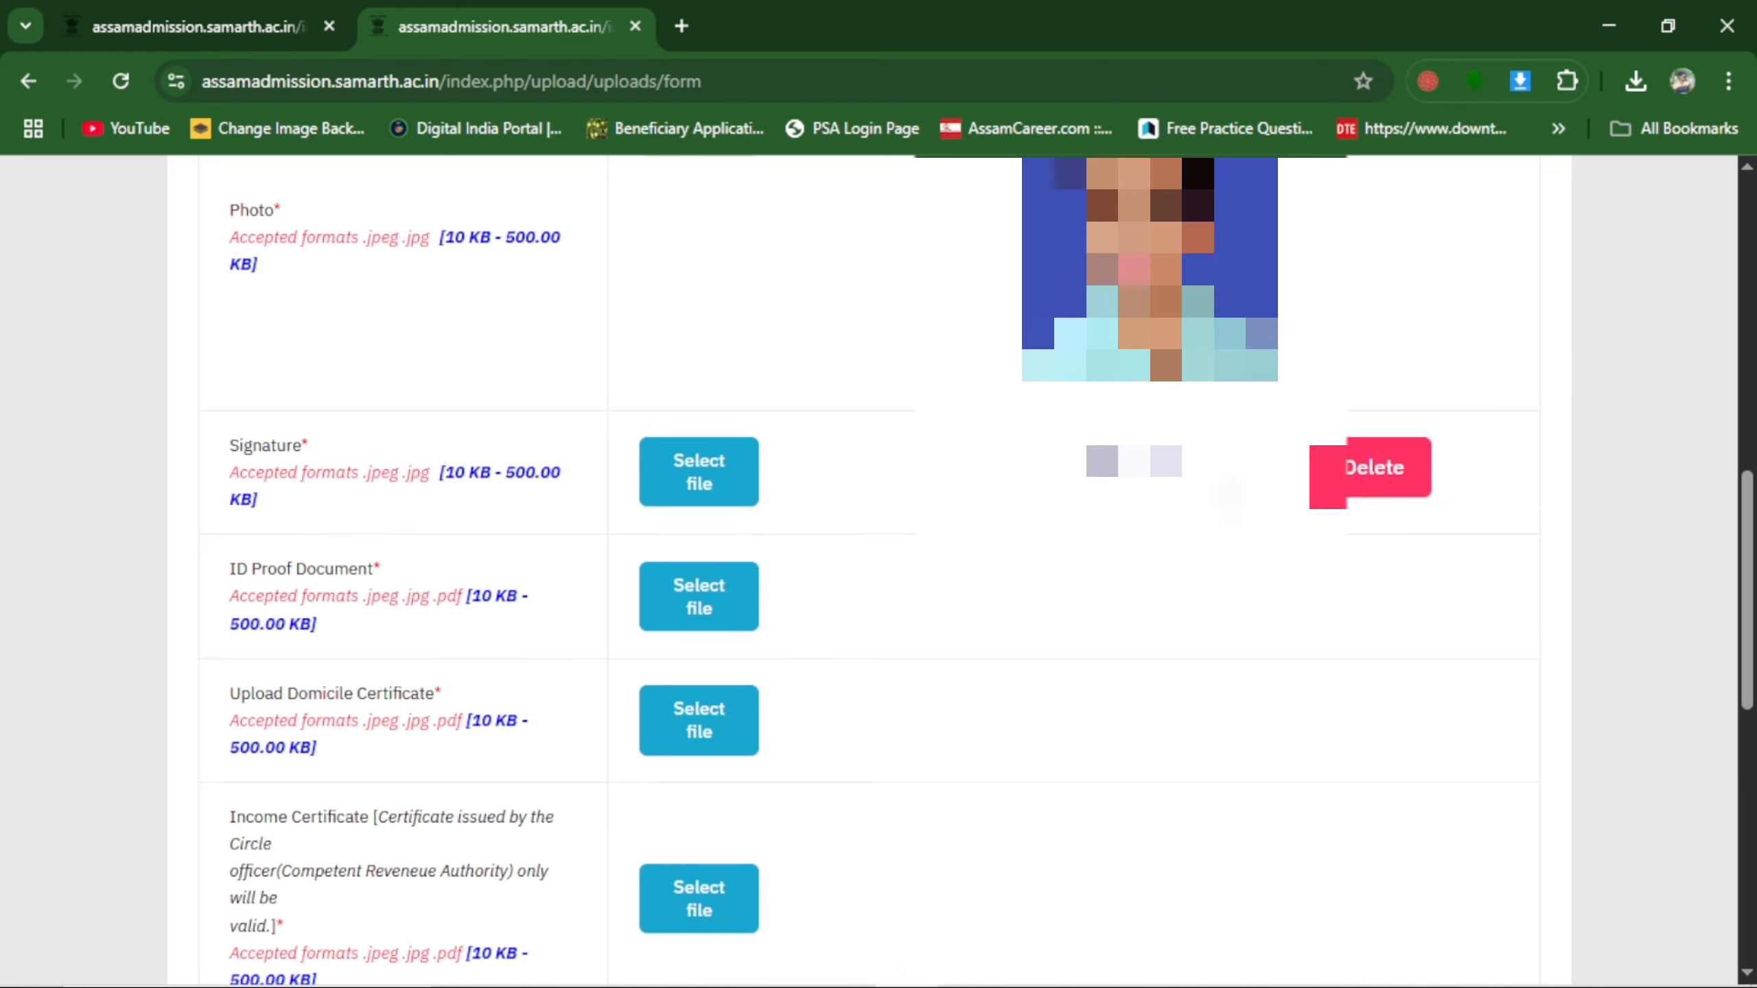
Upload the ID proof document and the domicile certificate in their respective upload rows.
{"action": "scroll", "coordinate": [1247, 483], "scroll_direction": "down", "scroll_amount": 3}
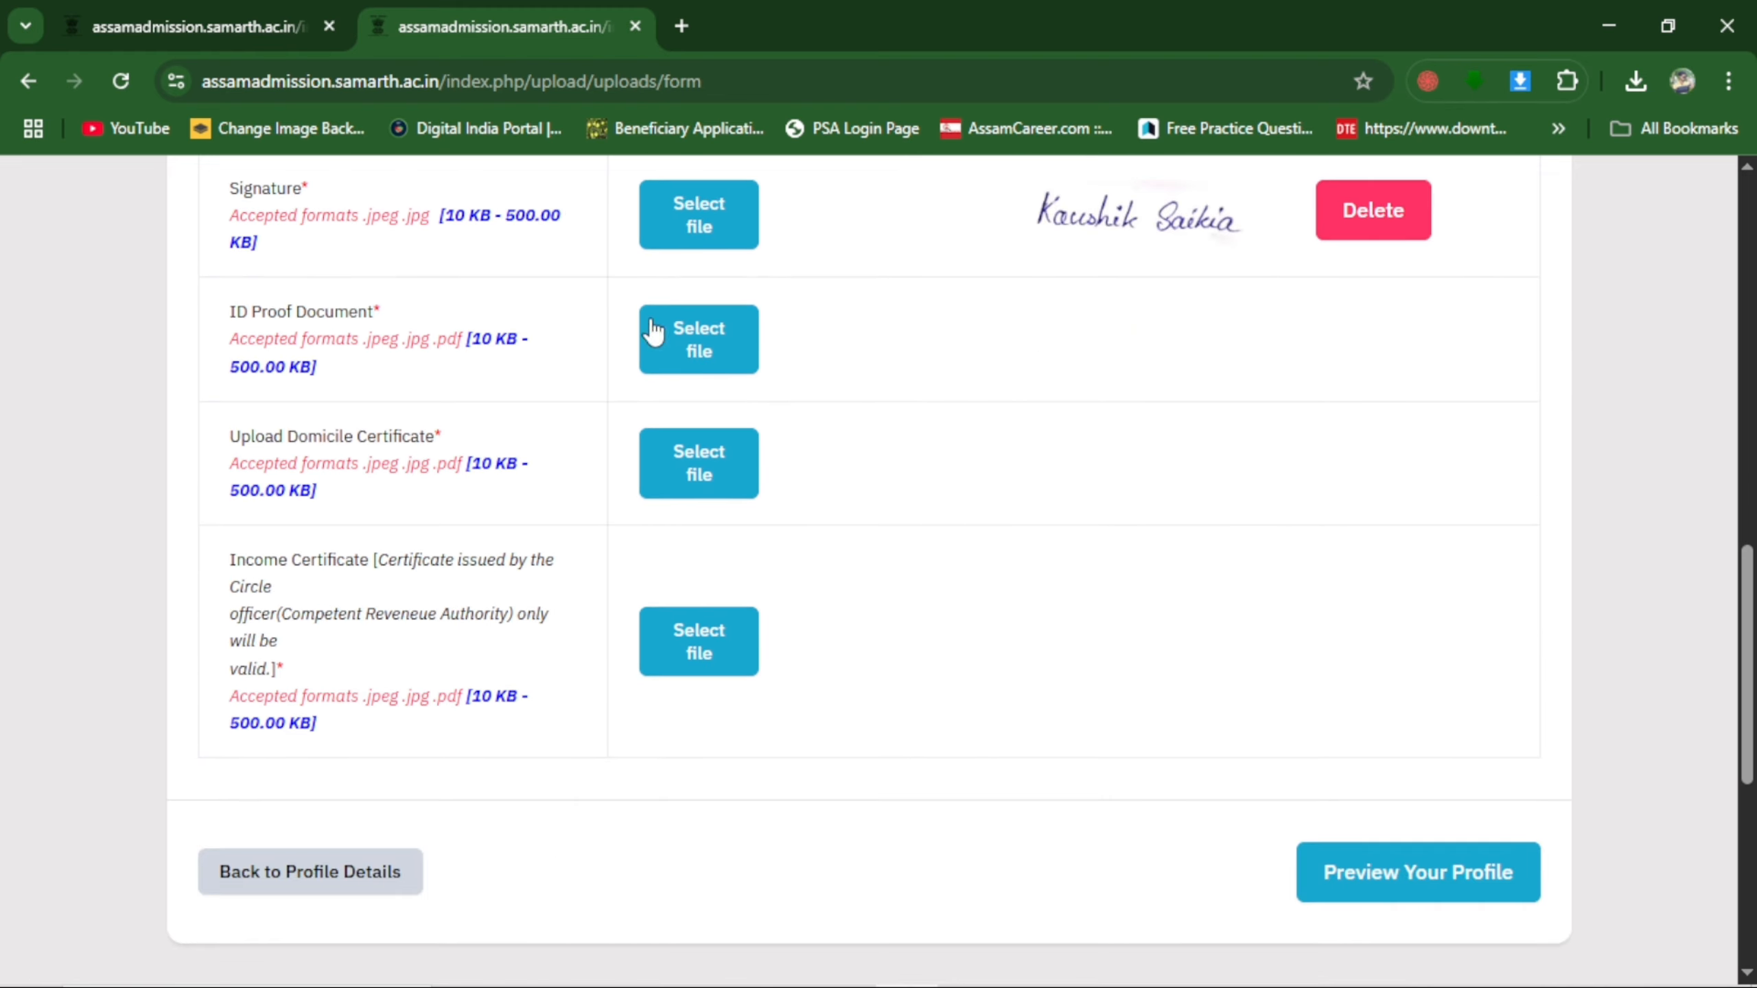
{"action": "left_click", "coordinate": [701, 338]}
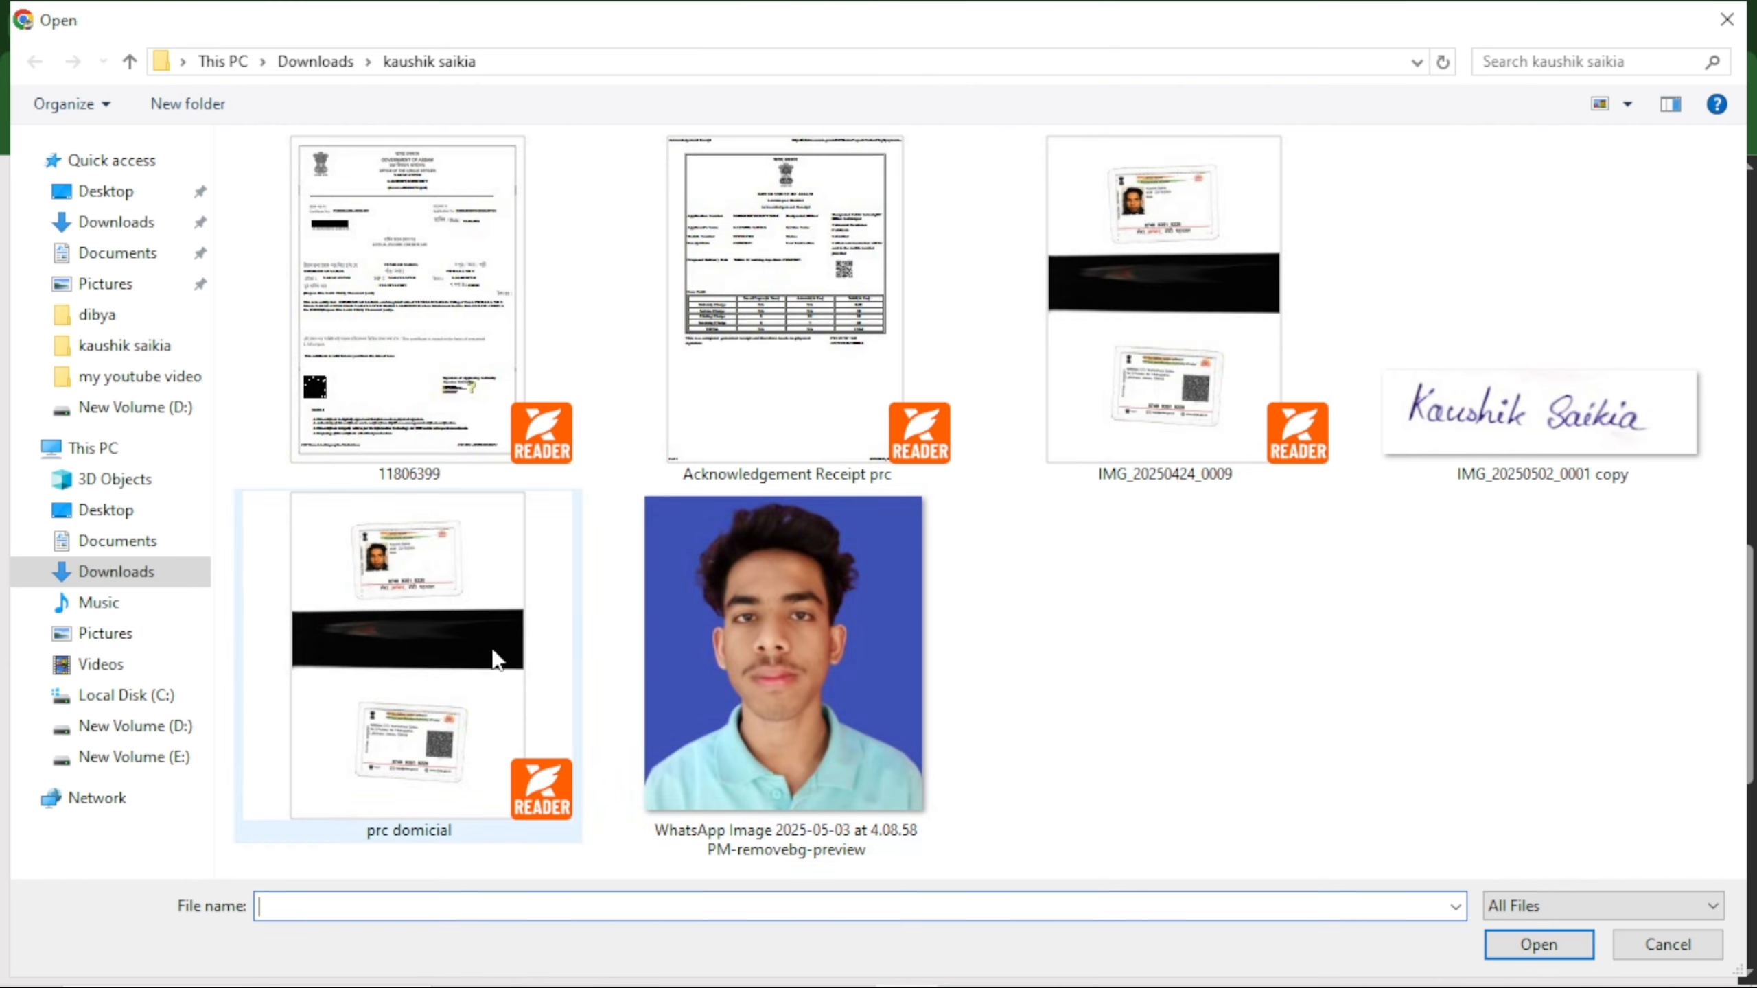
{"action": "double_click", "coordinate": [782, 657]}
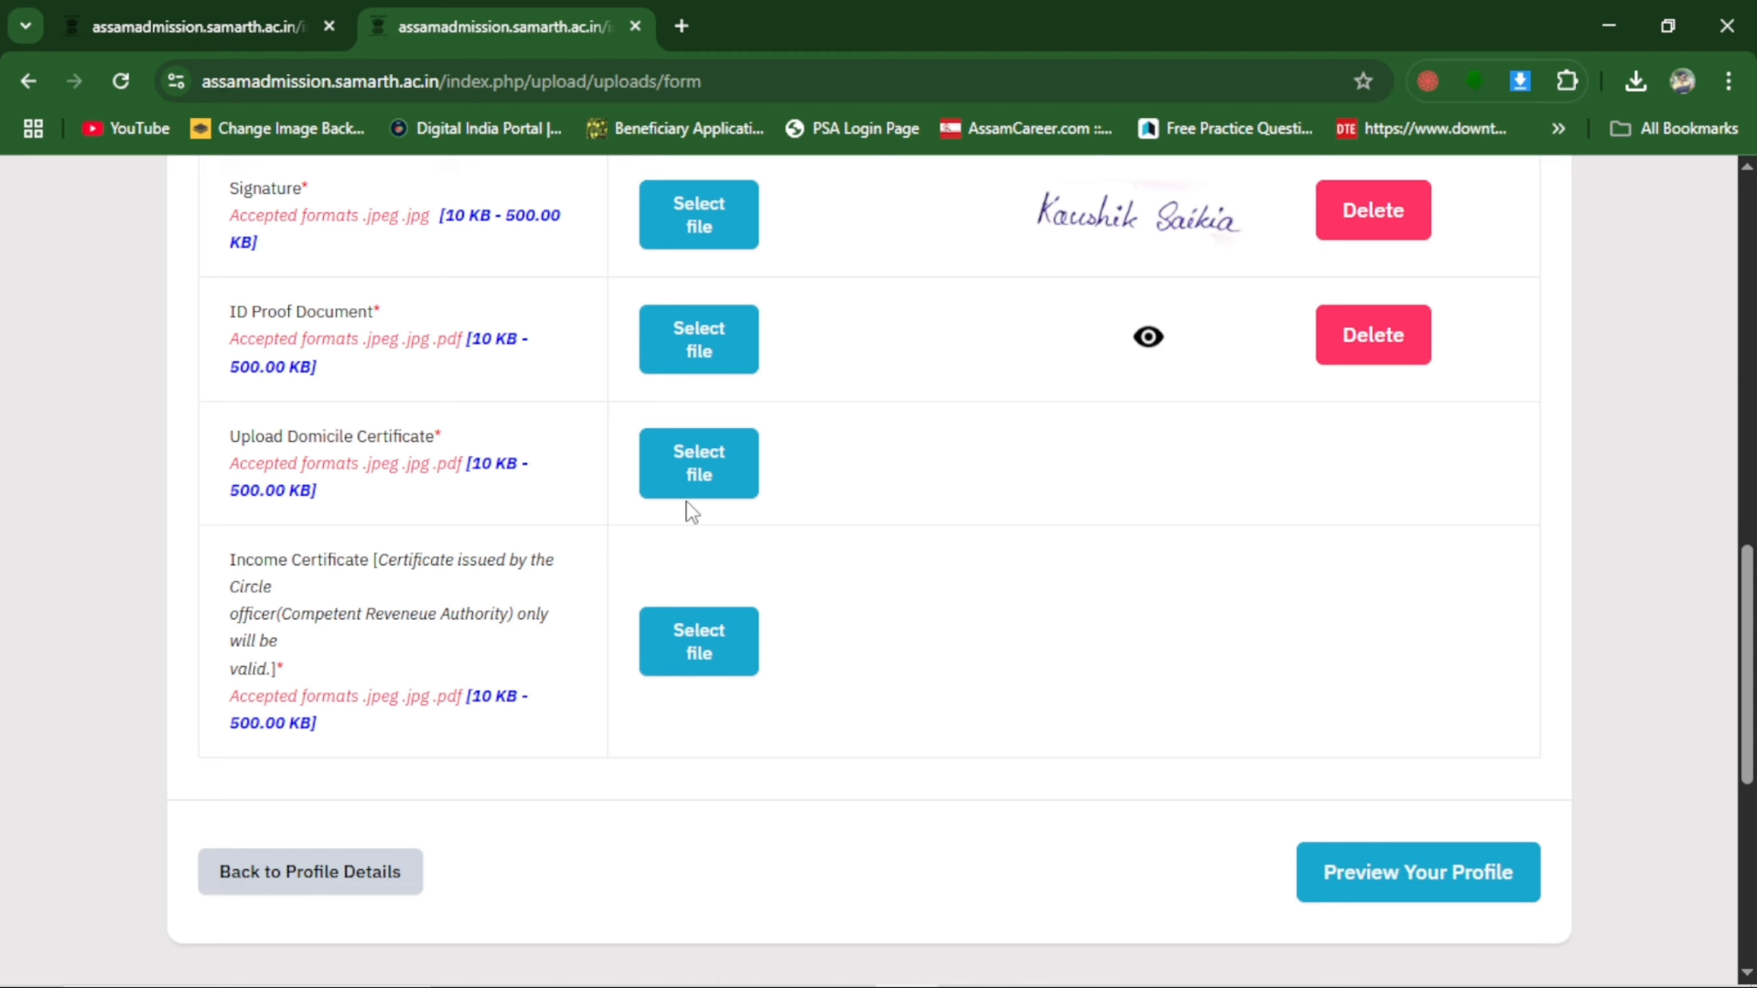
{"action": "left_click", "coordinate": [698, 469]}
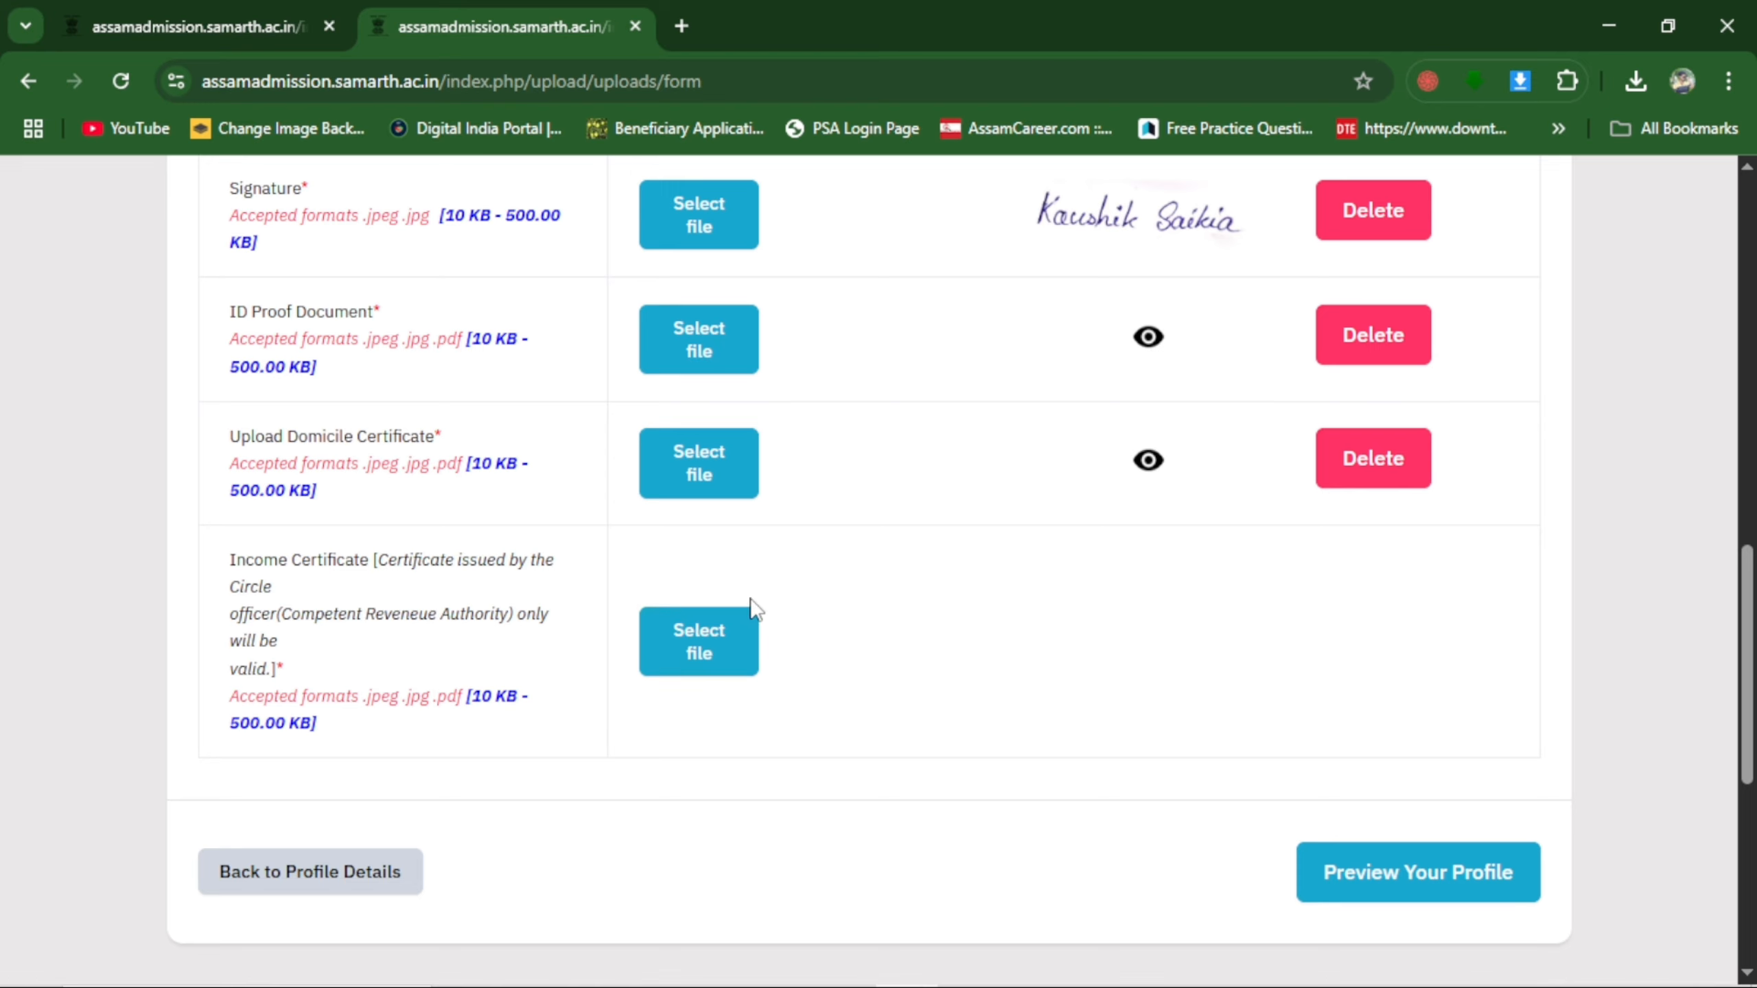
Upload the income certificate and proceed to the full profile preview.
{"action": "left_click", "coordinate": [730, 645]}
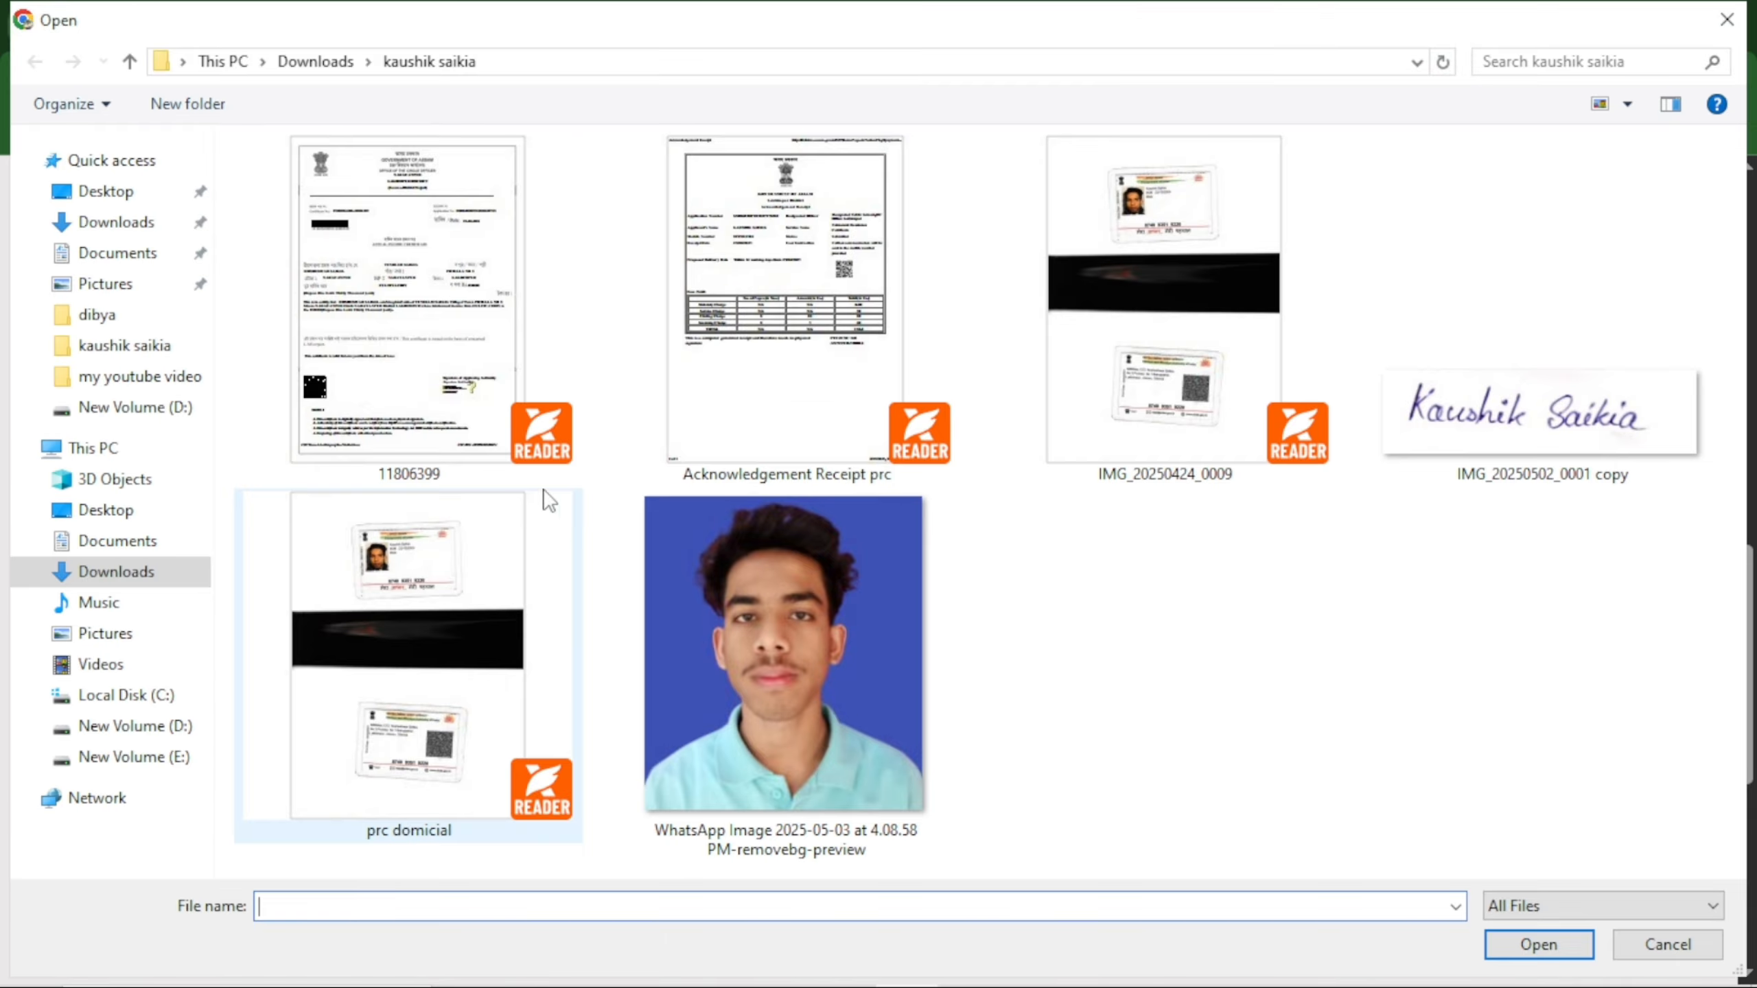
{"action": "double_click", "coordinate": [548, 500]}
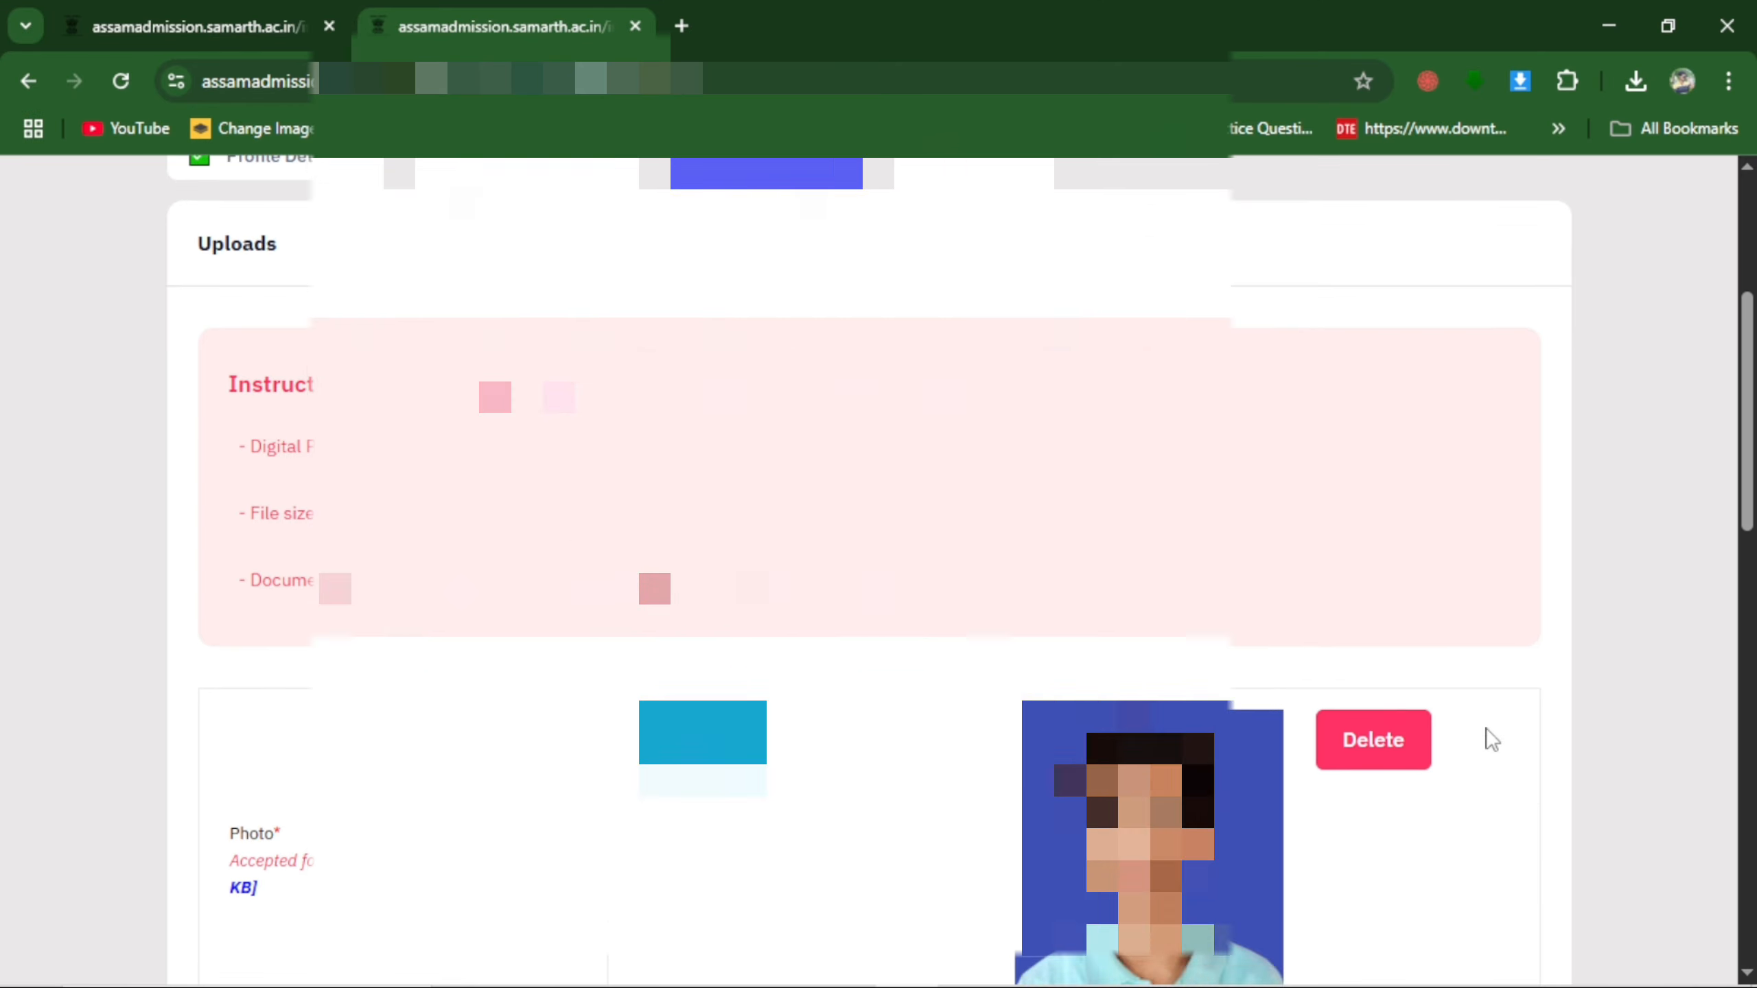
{"action": "scroll", "coordinate": [1482, 738], "scroll_direction": "down", "scroll_amount": 10}
{"action": "scroll", "coordinate": [1383, 624], "scroll_direction": "down", "scroll_amount": 5}
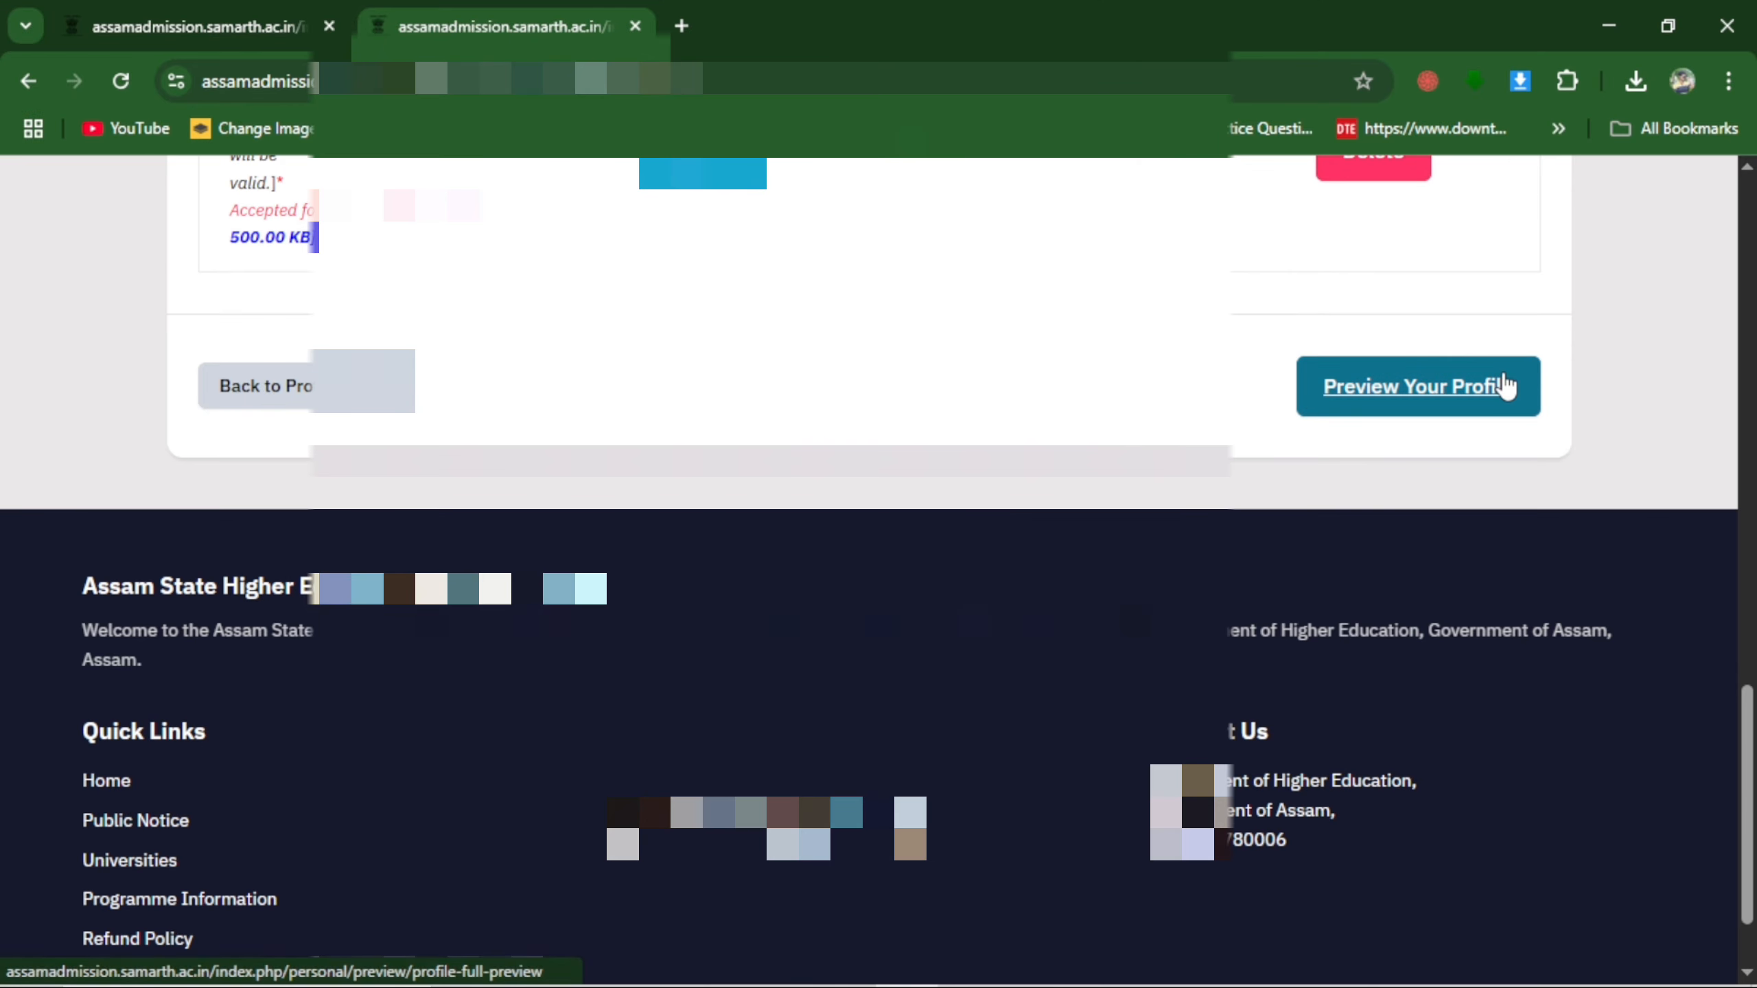
{"action": "left_click", "coordinate": [1453, 389]}
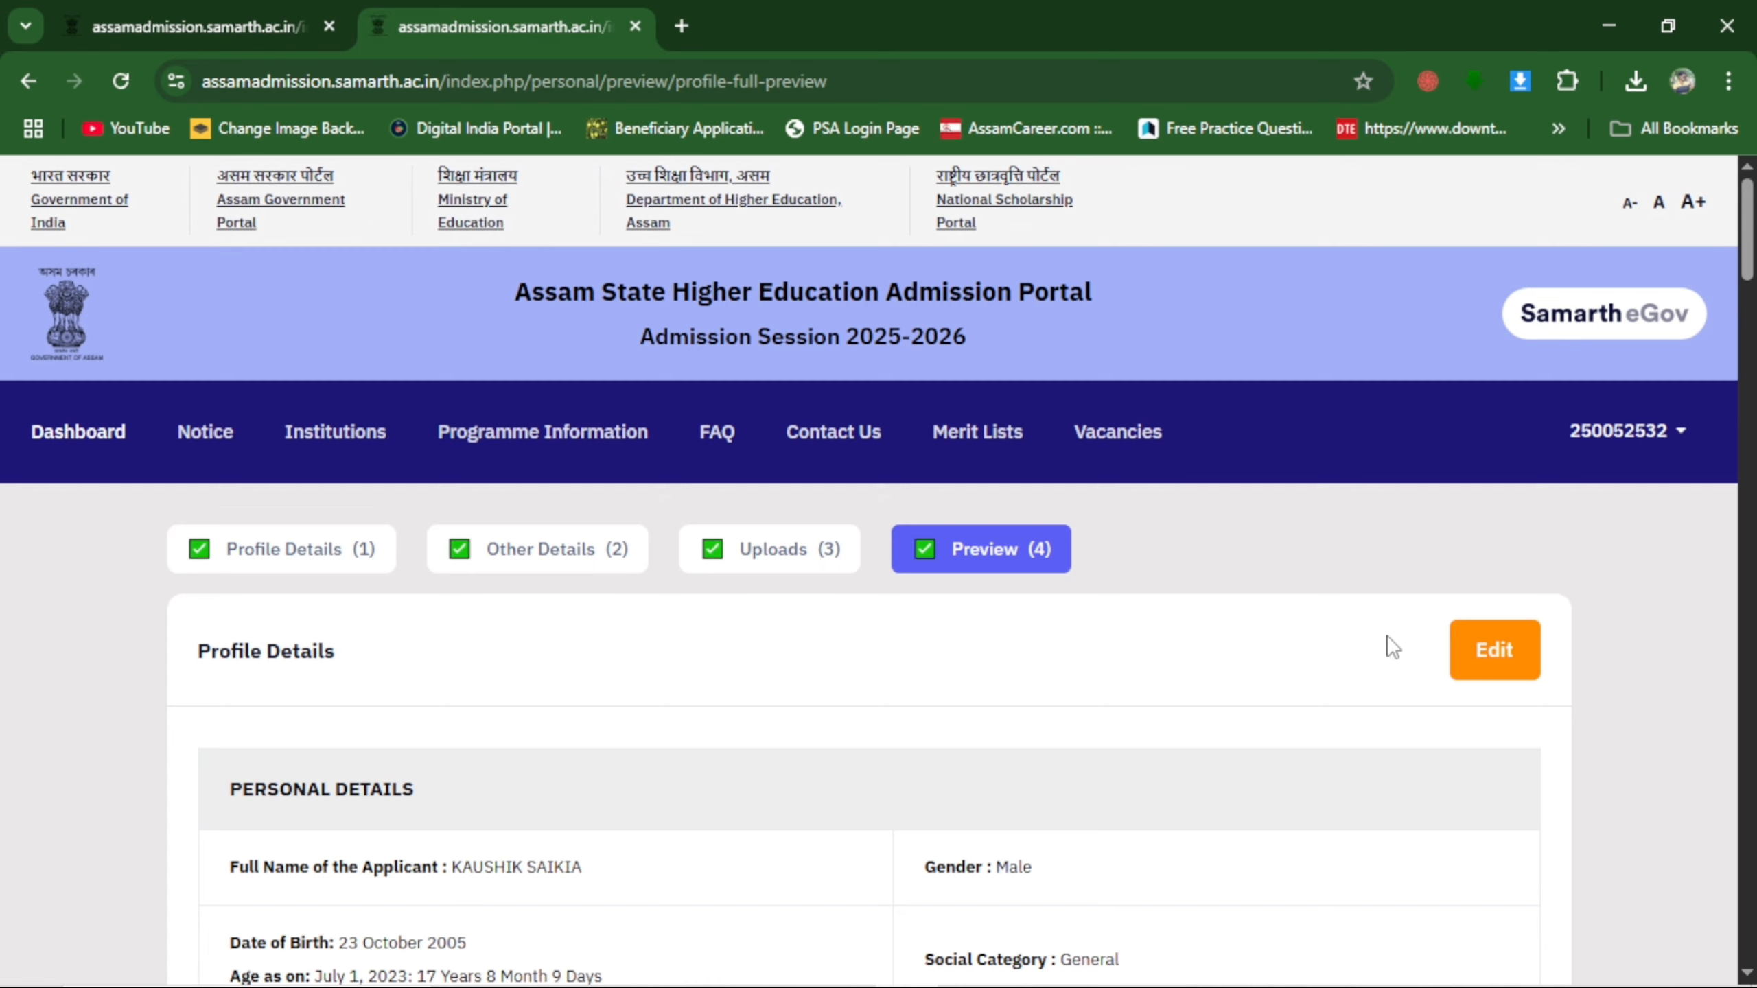
Review the profile preview and accept the declaration that all statements in the profile details are true, complete and correct.
{"action": "scroll", "coordinate": [1350, 551], "scroll_direction": "down", "scroll_amount": 2}
{"action": "scroll", "coordinate": [1197, 546], "scroll_direction": "down", "scroll_amount": 12}
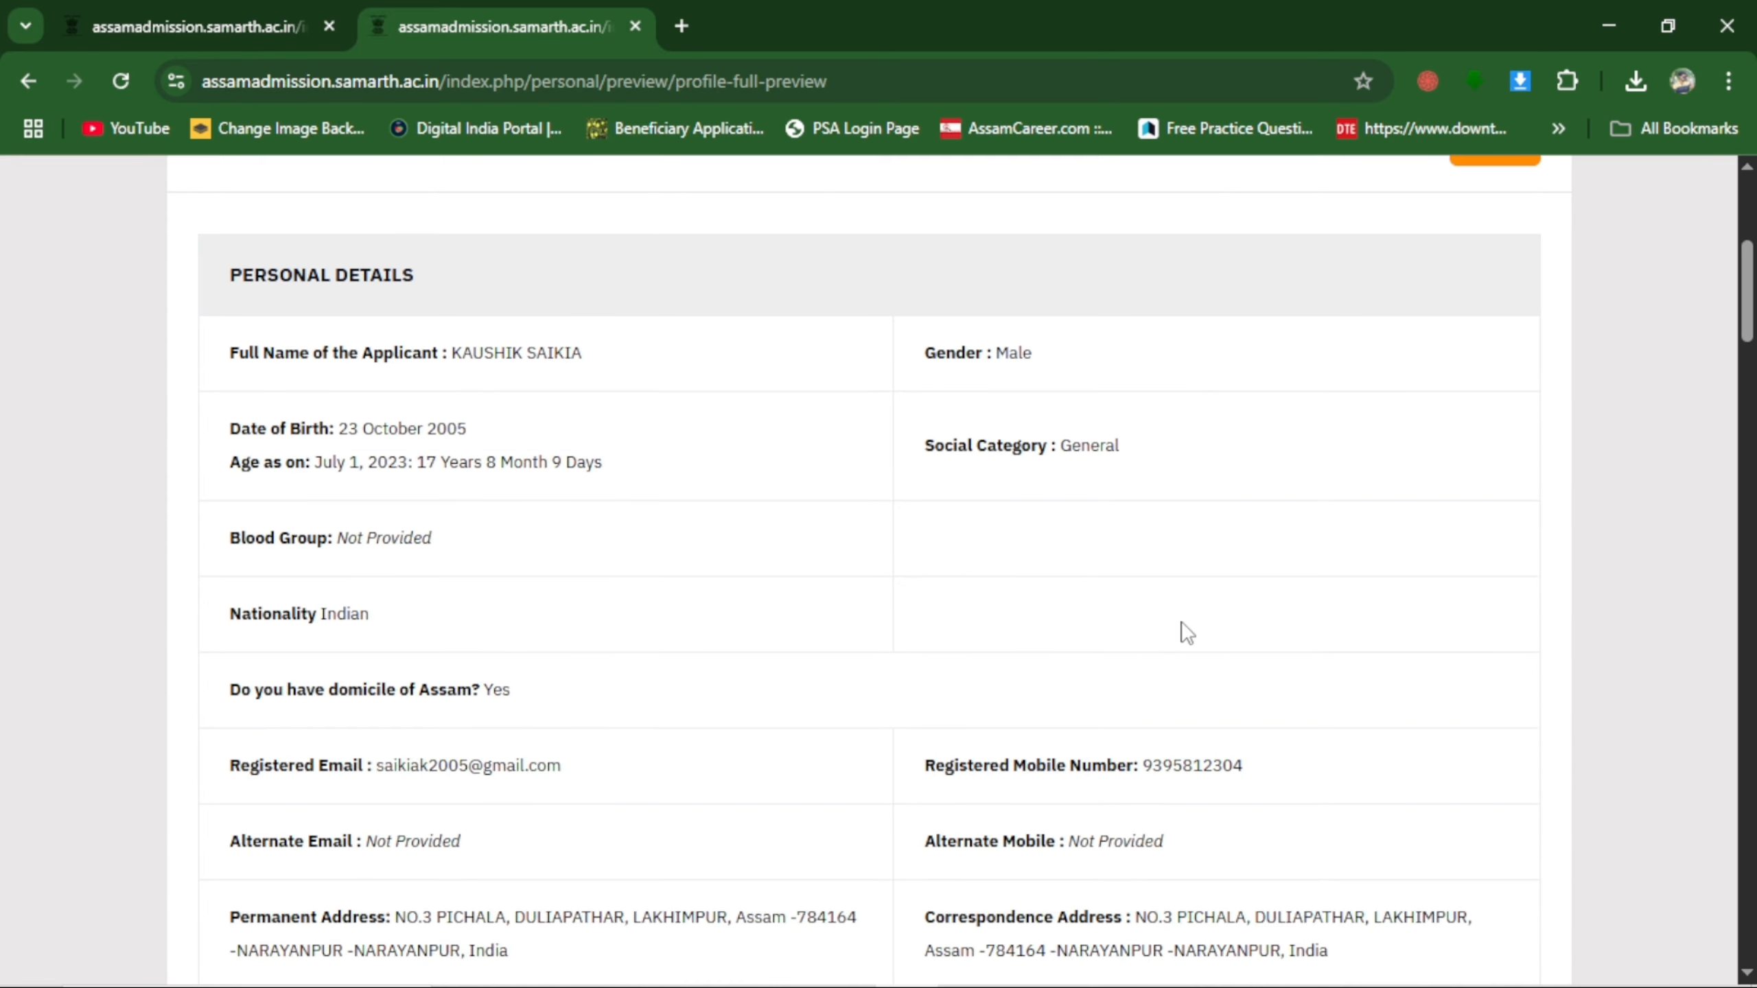
{"action": "scroll", "coordinate": [1205, 524], "scroll_direction": "down", "scroll_amount": 20}
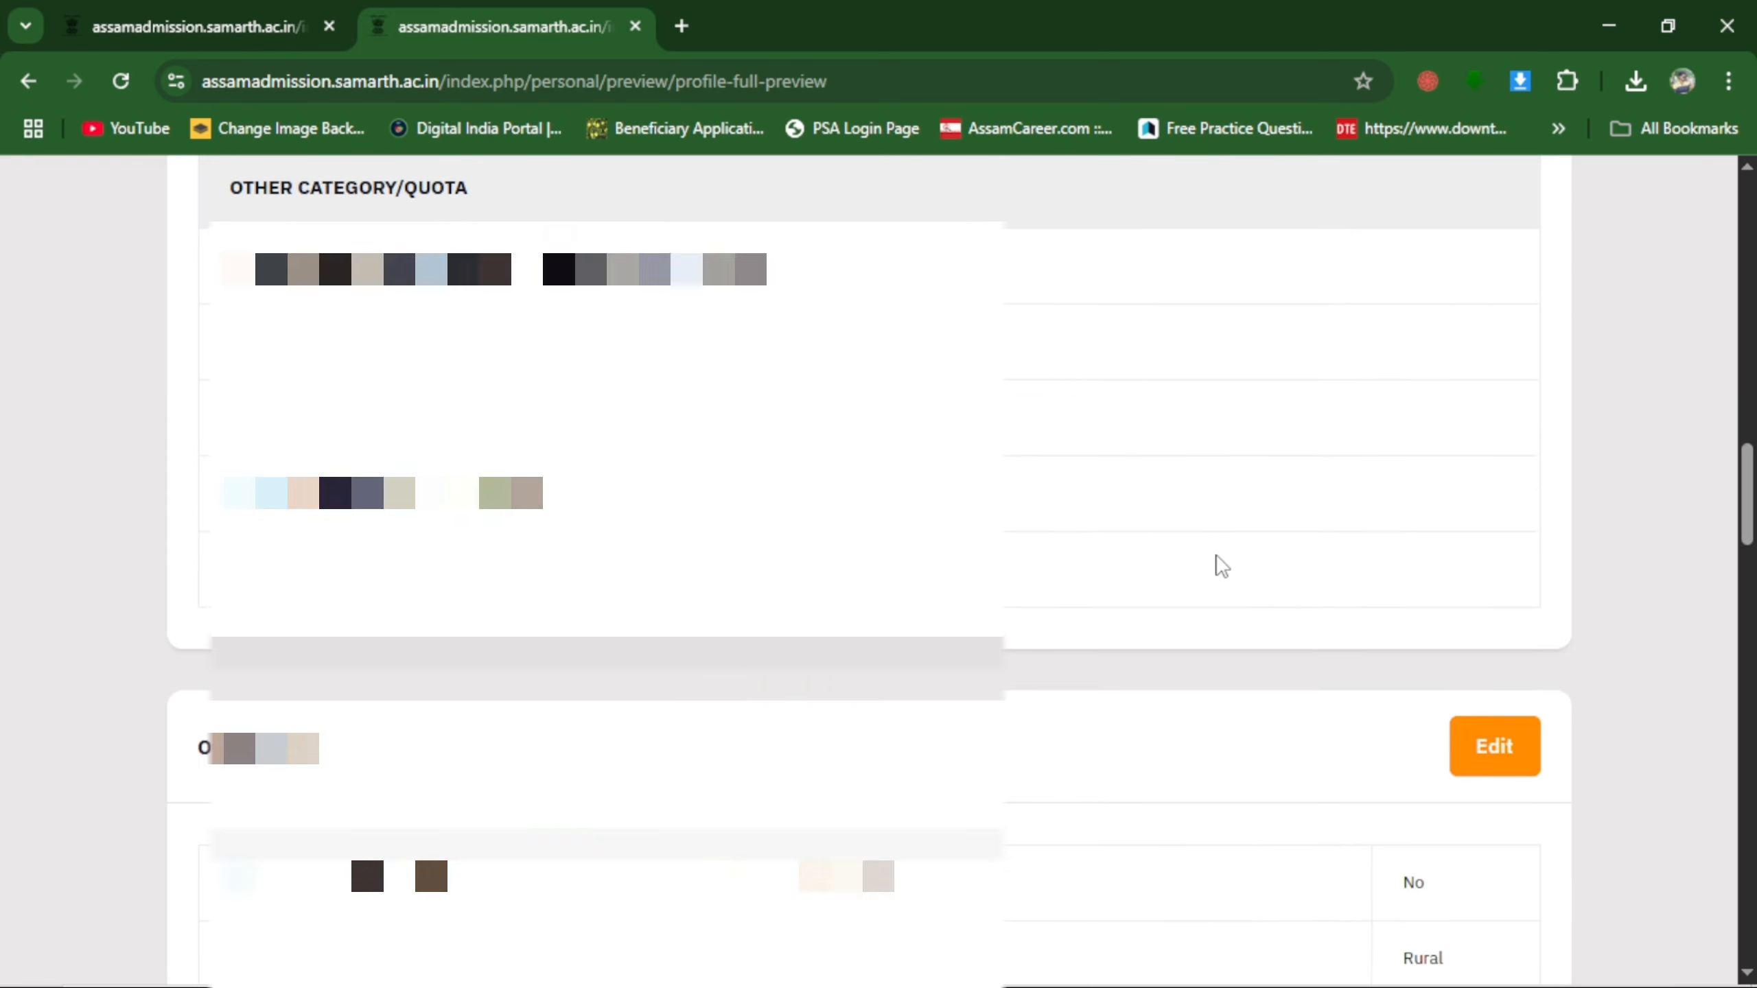
{"action": "scroll", "coordinate": [1156, 600], "scroll_direction": "down", "scroll_amount": 20}
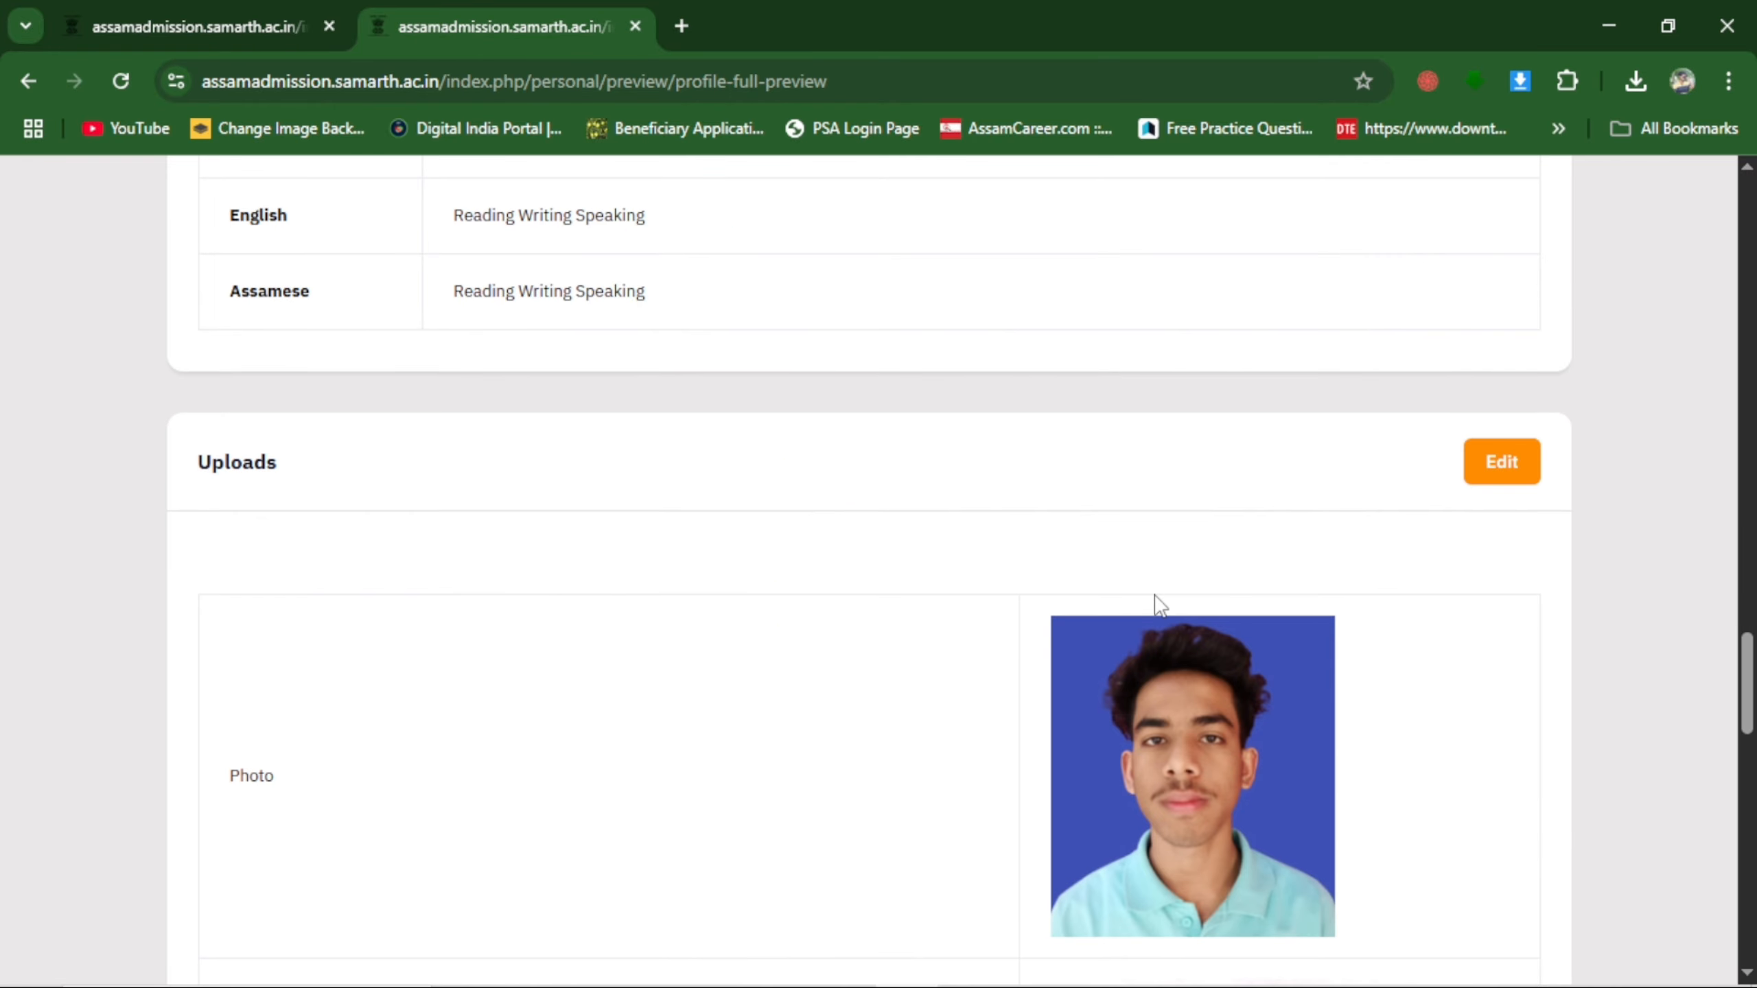
{"action": "scroll", "coordinate": [1159, 604], "scroll_direction": "down", "scroll_amount": 5}
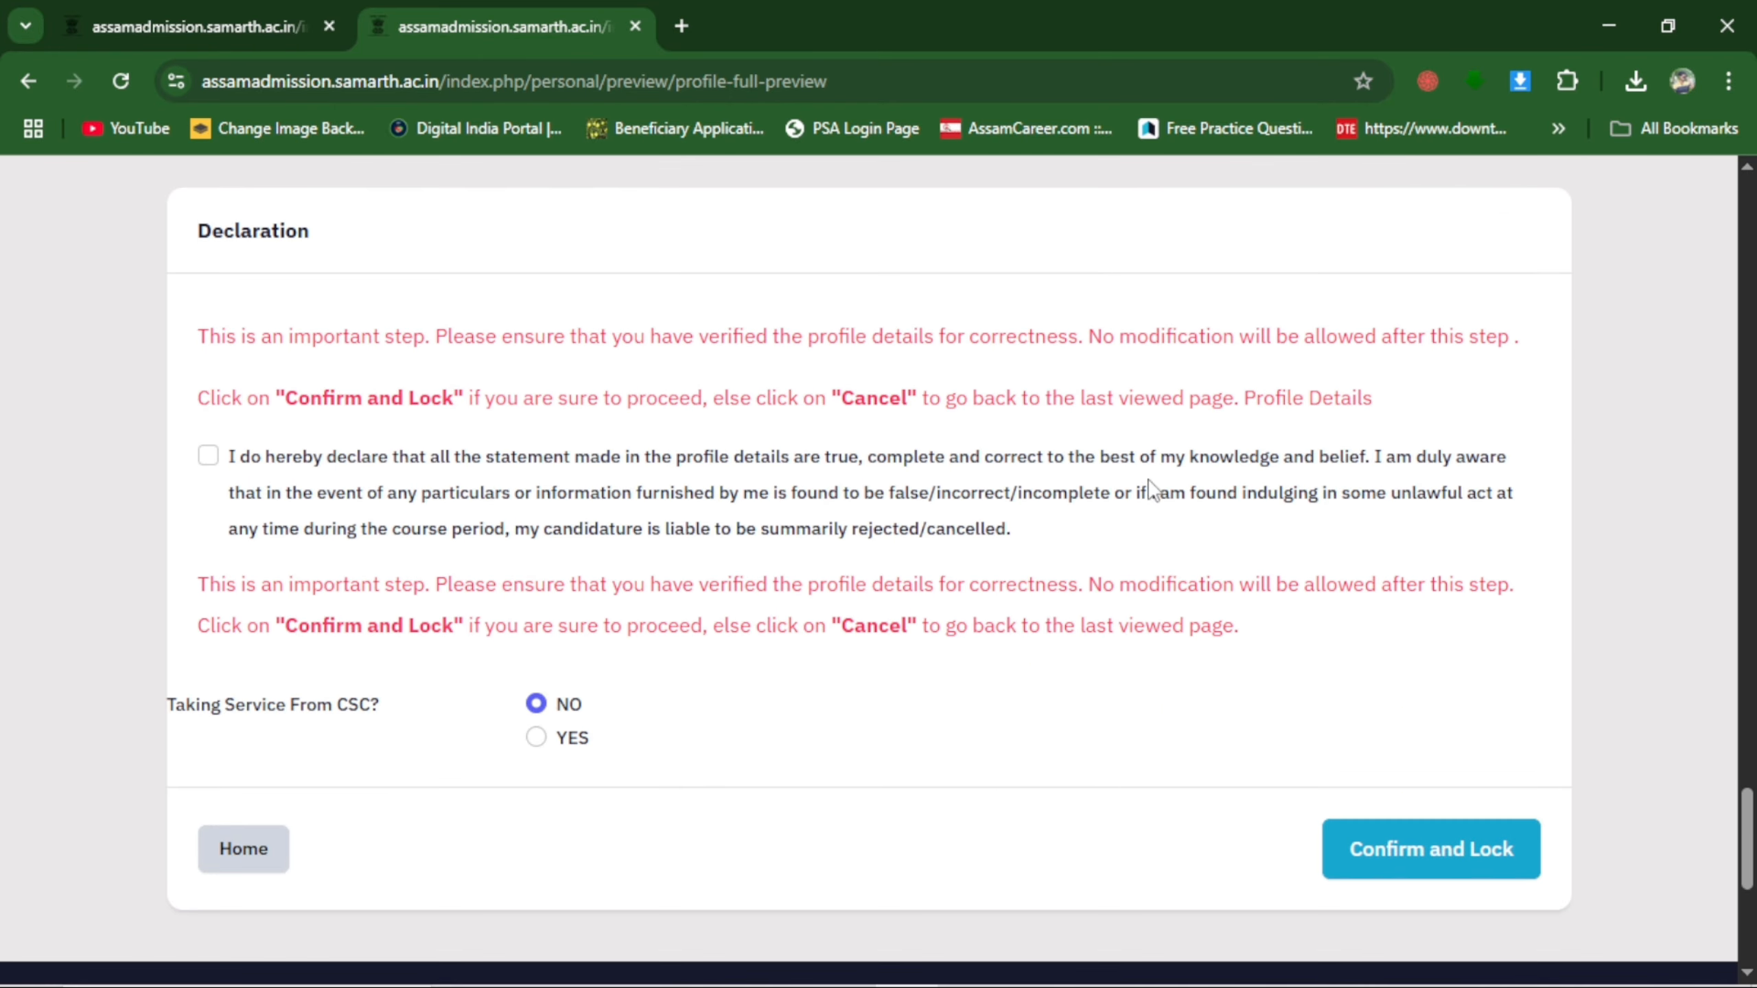
{"action": "left_click", "coordinate": [209, 456]}
Recheck the uploads, language proficiency, other details, category/quota and personal details in the full profile preview for correctness.
{"action": "scroll", "coordinate": [1152, 694], "scroll_direction": "up", "scroll_amount": 5}
{"action": "scroll", "coordinate": [1160, 691], "scroll_direction": "down", "scroll_amount": 5}
{"action": "scroll", "coordinate": [968, 464], "scroll_direction": "up", "scroll_amount": 5}
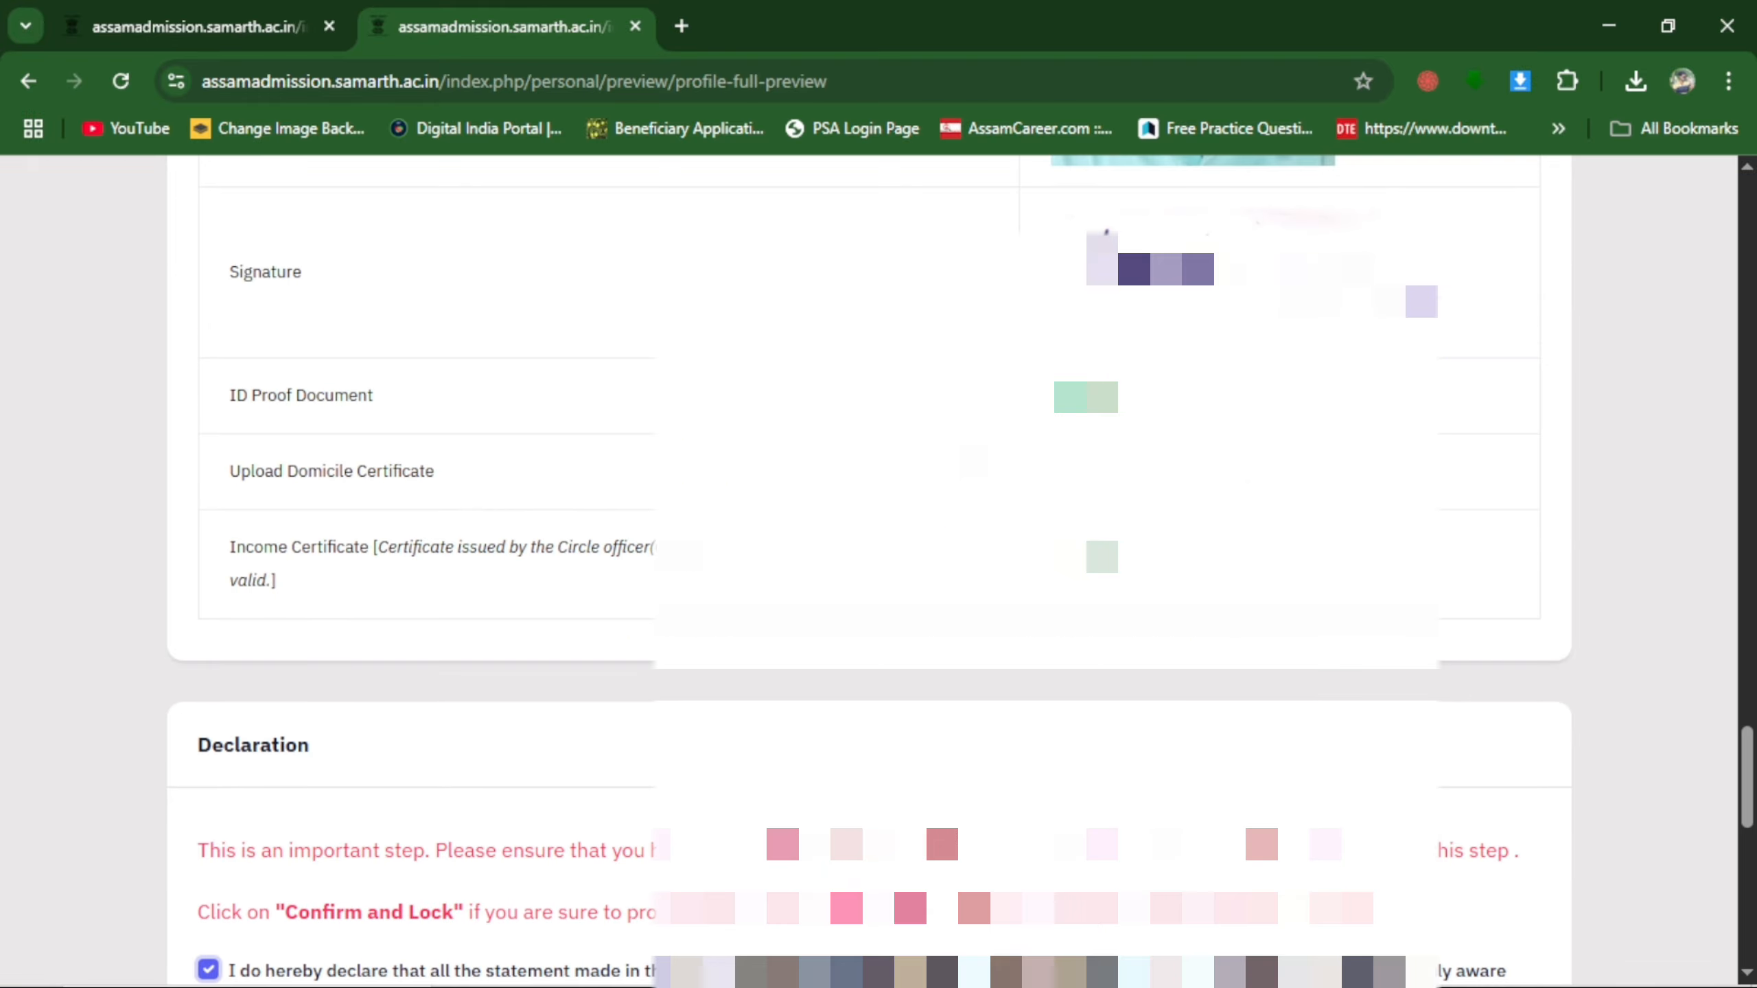
{"action": "scroll", "coordinate": [1198, 492], "scroll_direction": "up", "scroll_amount": 8}
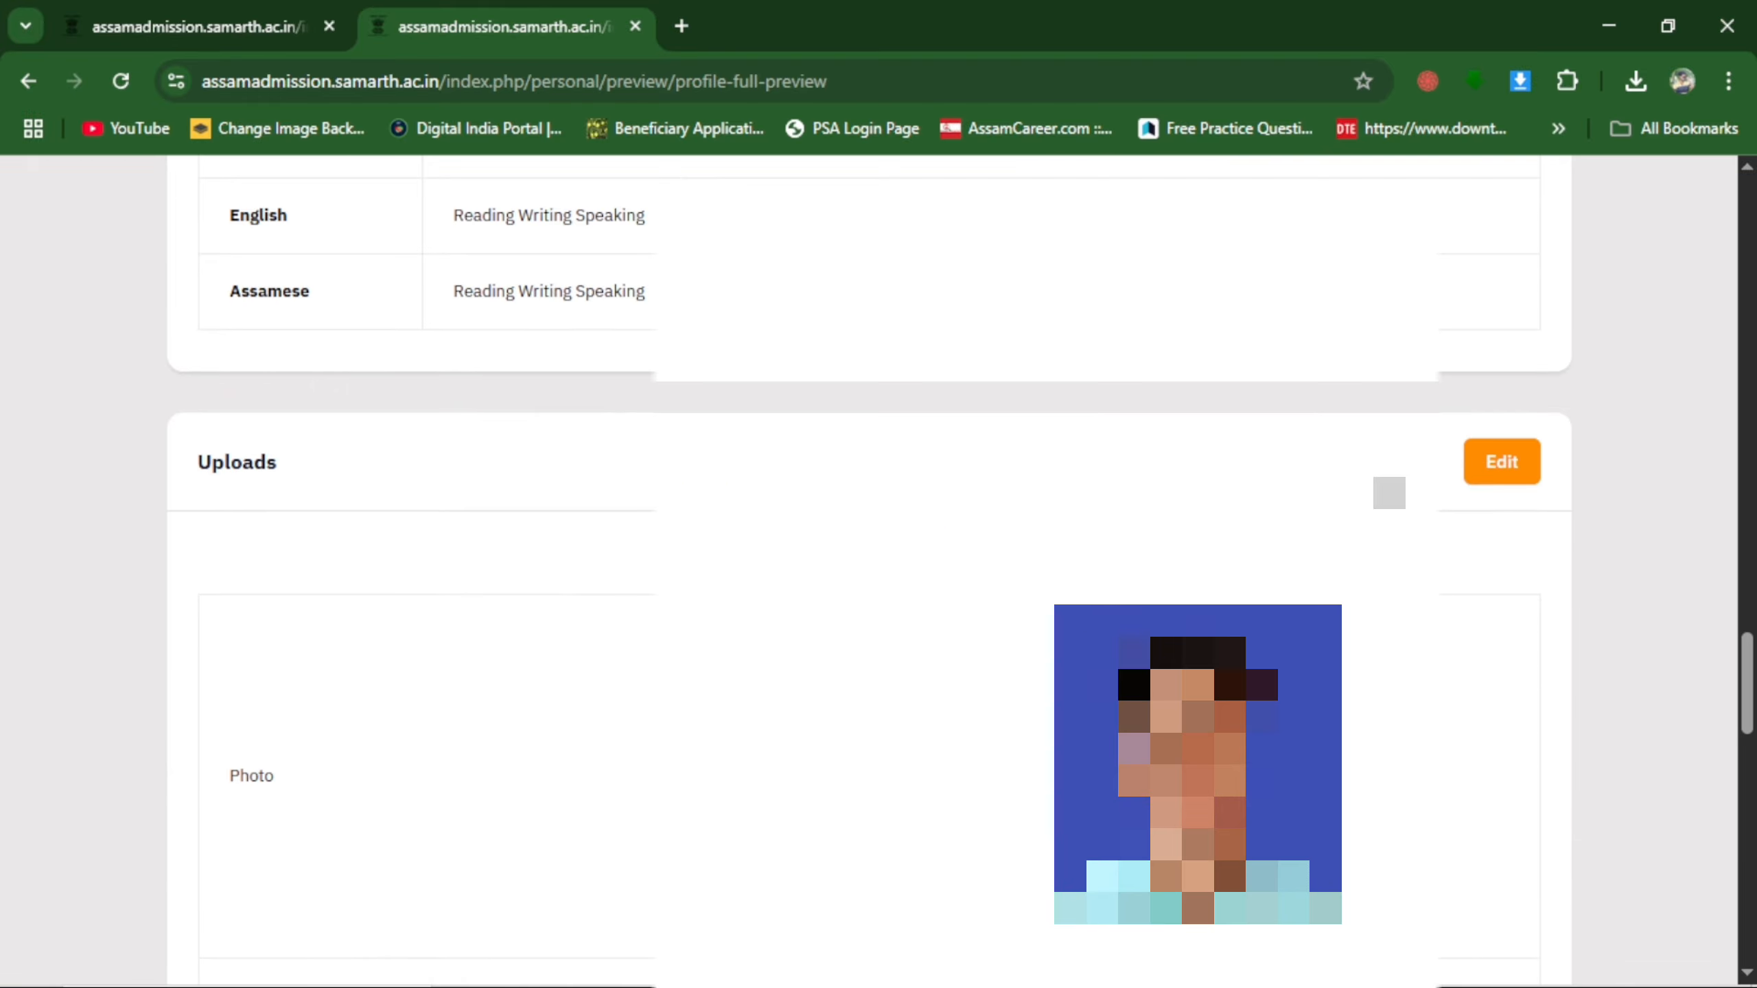
{"action": "scroll", "coordinate": [1498, 730], "scroll_direction": "up", "scroll_amount": 4}
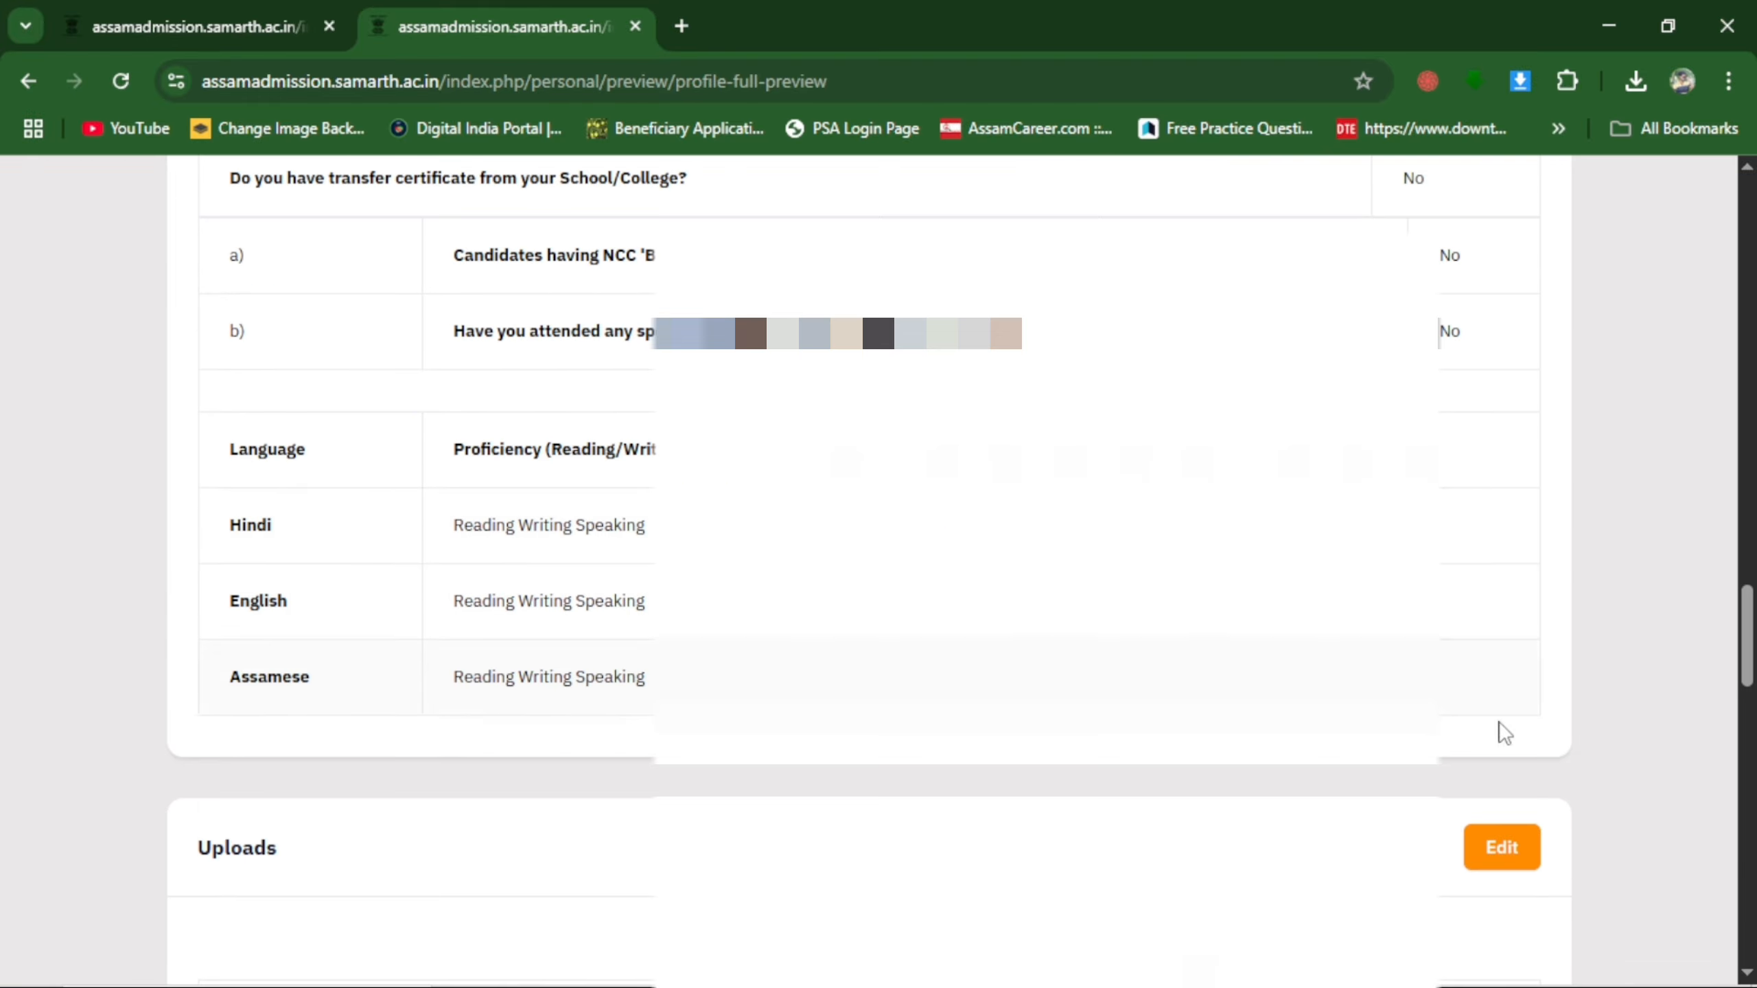
{"action": "scroll", "coordinate": [1321, 561], "scroll_direction": "up", "scroll_amount": 10}
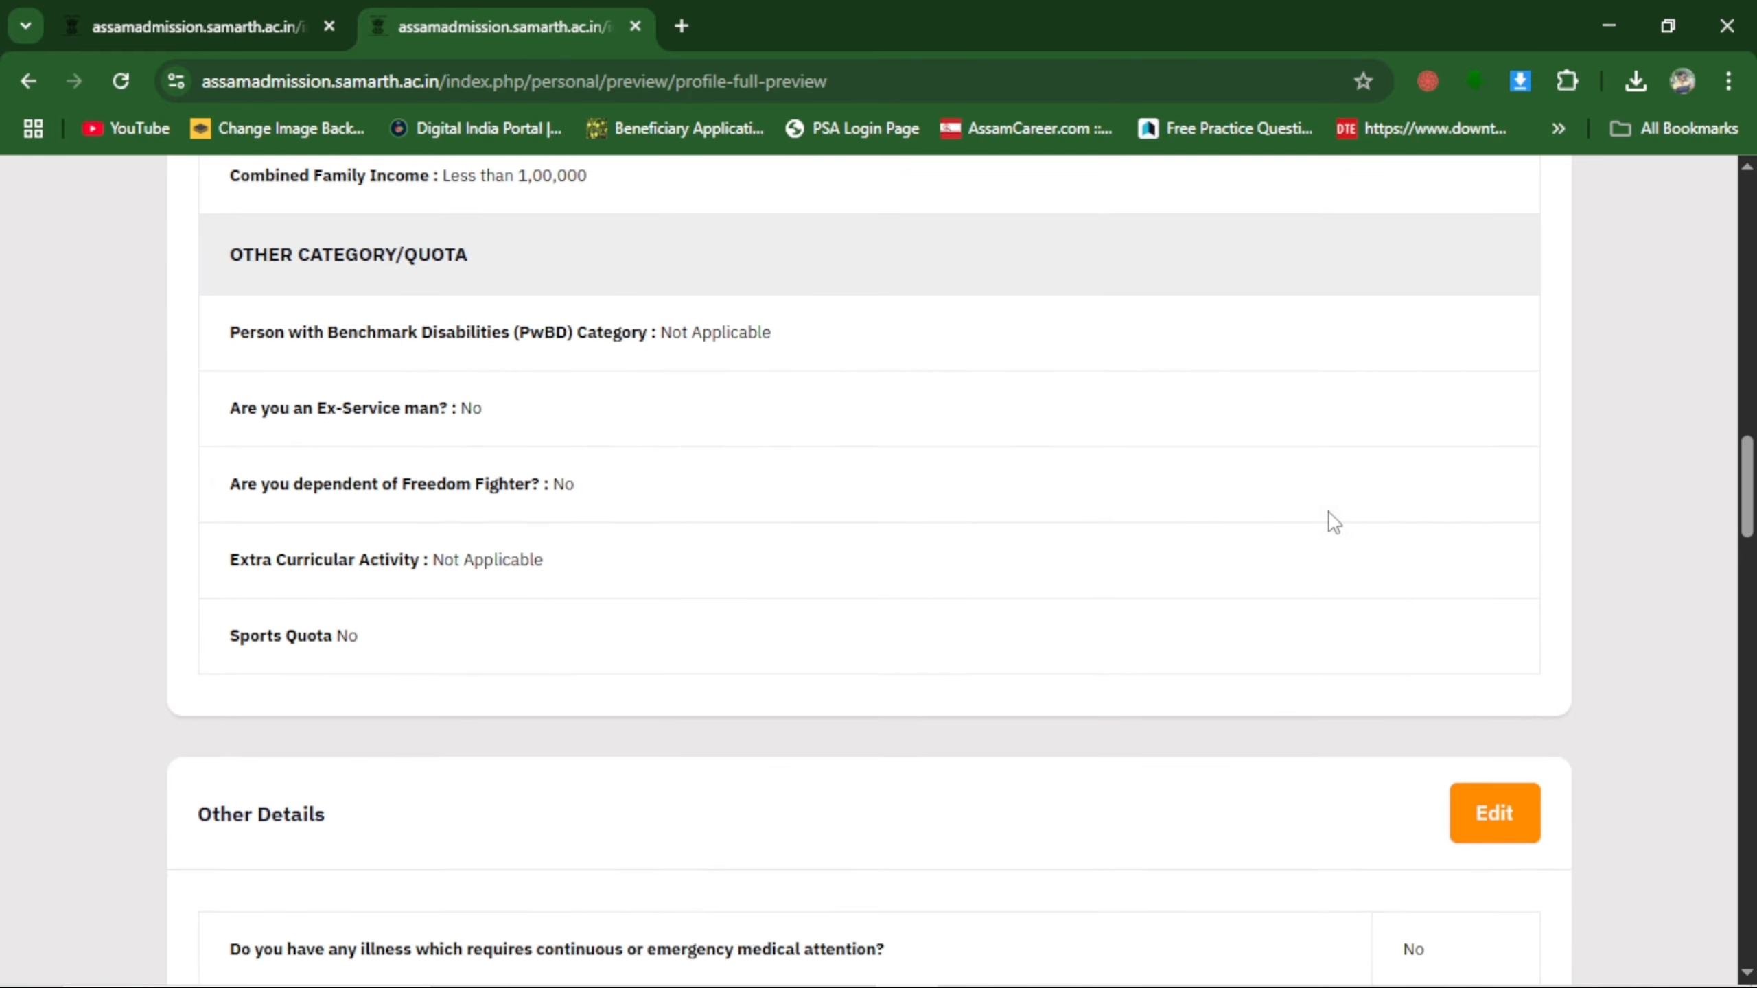
{"action": "scroll", "coordinate": [1228, 608], "scroll_direction": "up", "scroll_amount": 20}
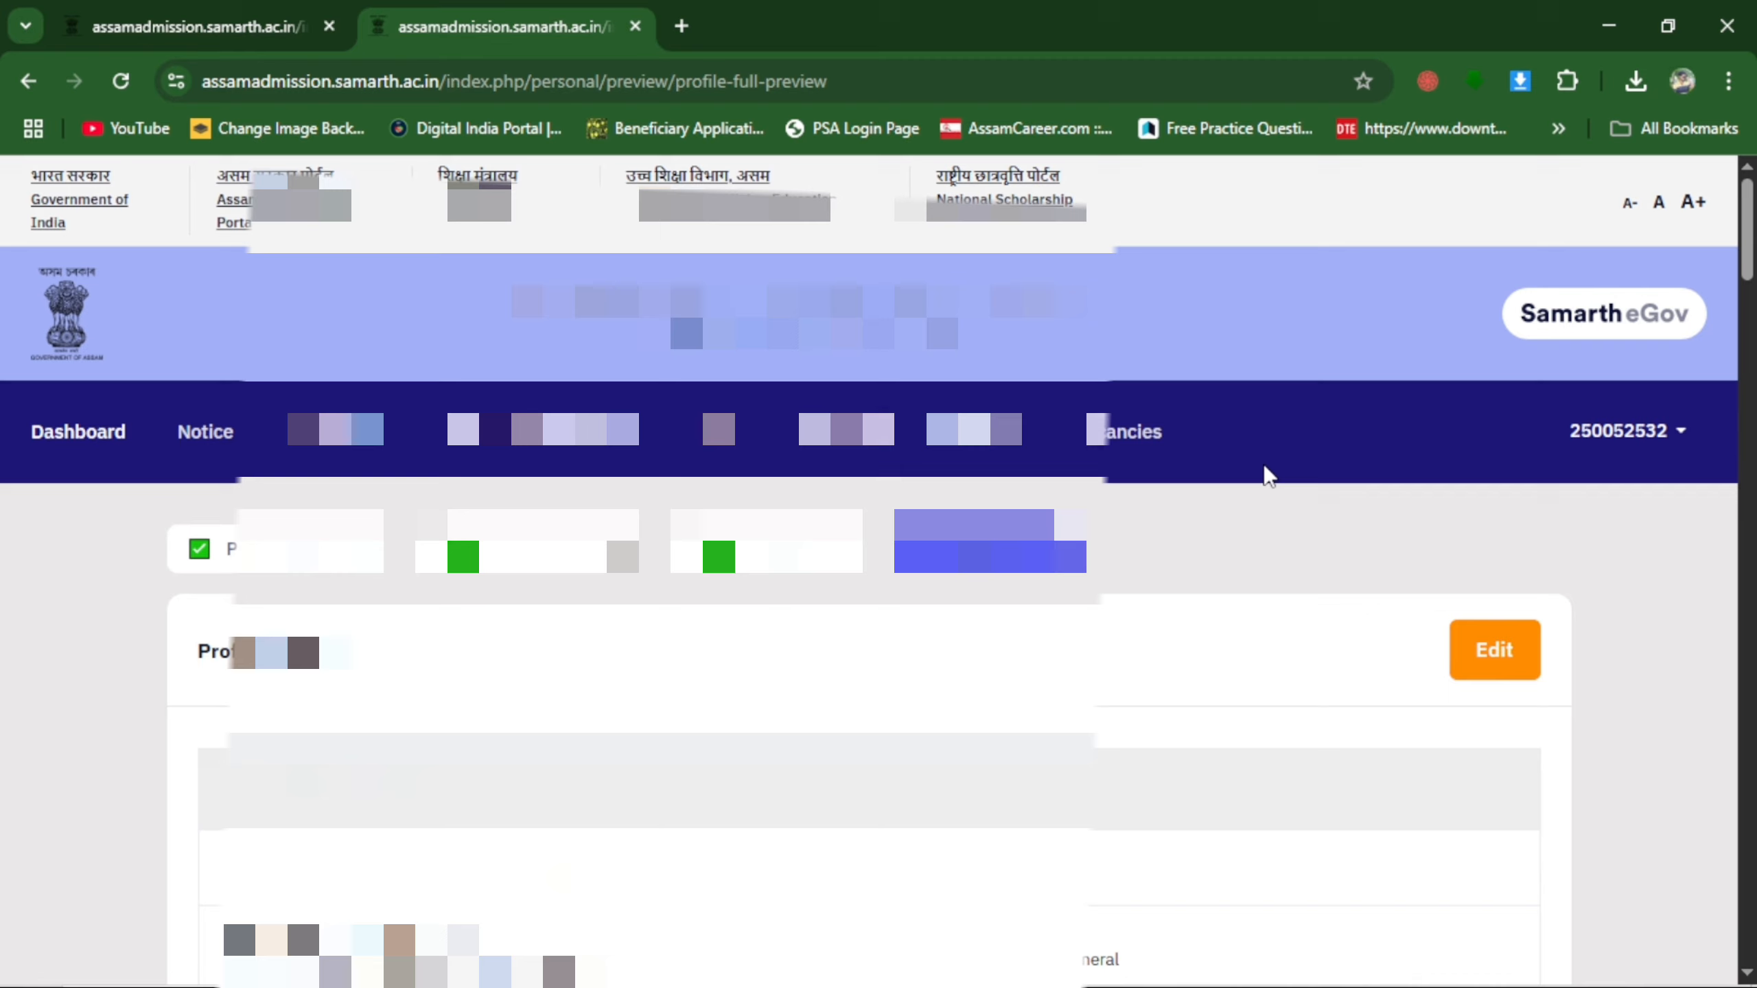
{"action": "scroll", "coordinate": [1179, 616], "scroll_direction": "down", "scroll_amount": 3}
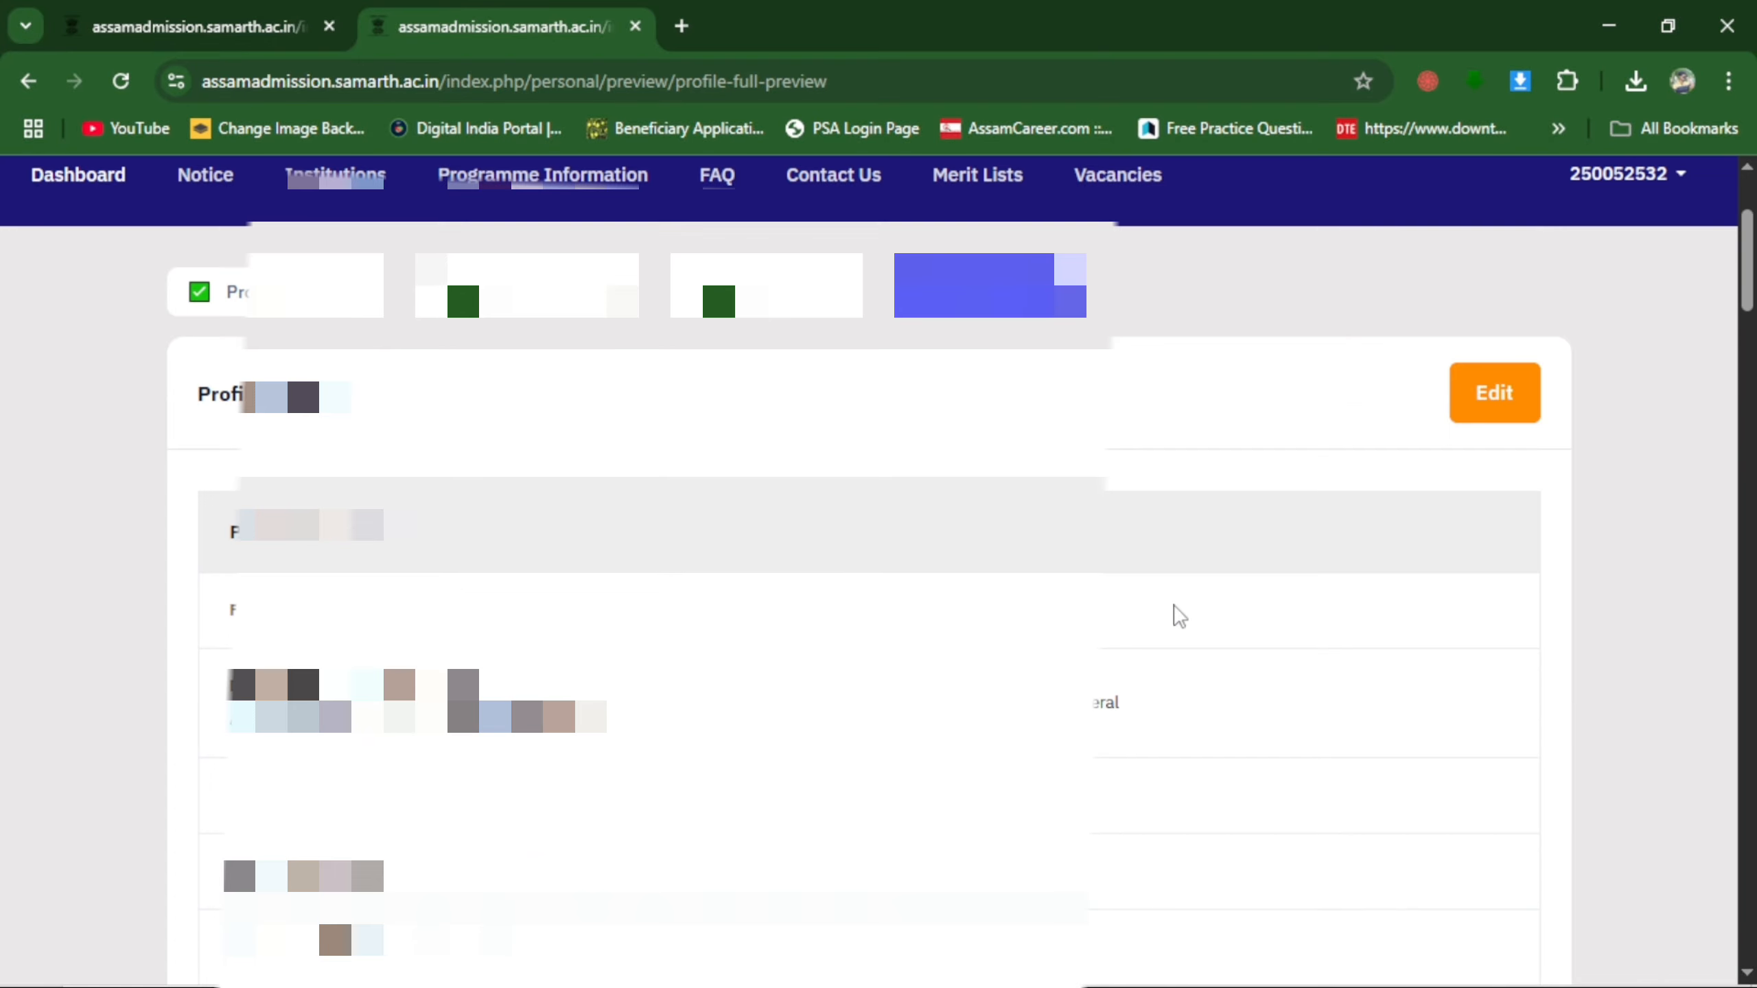